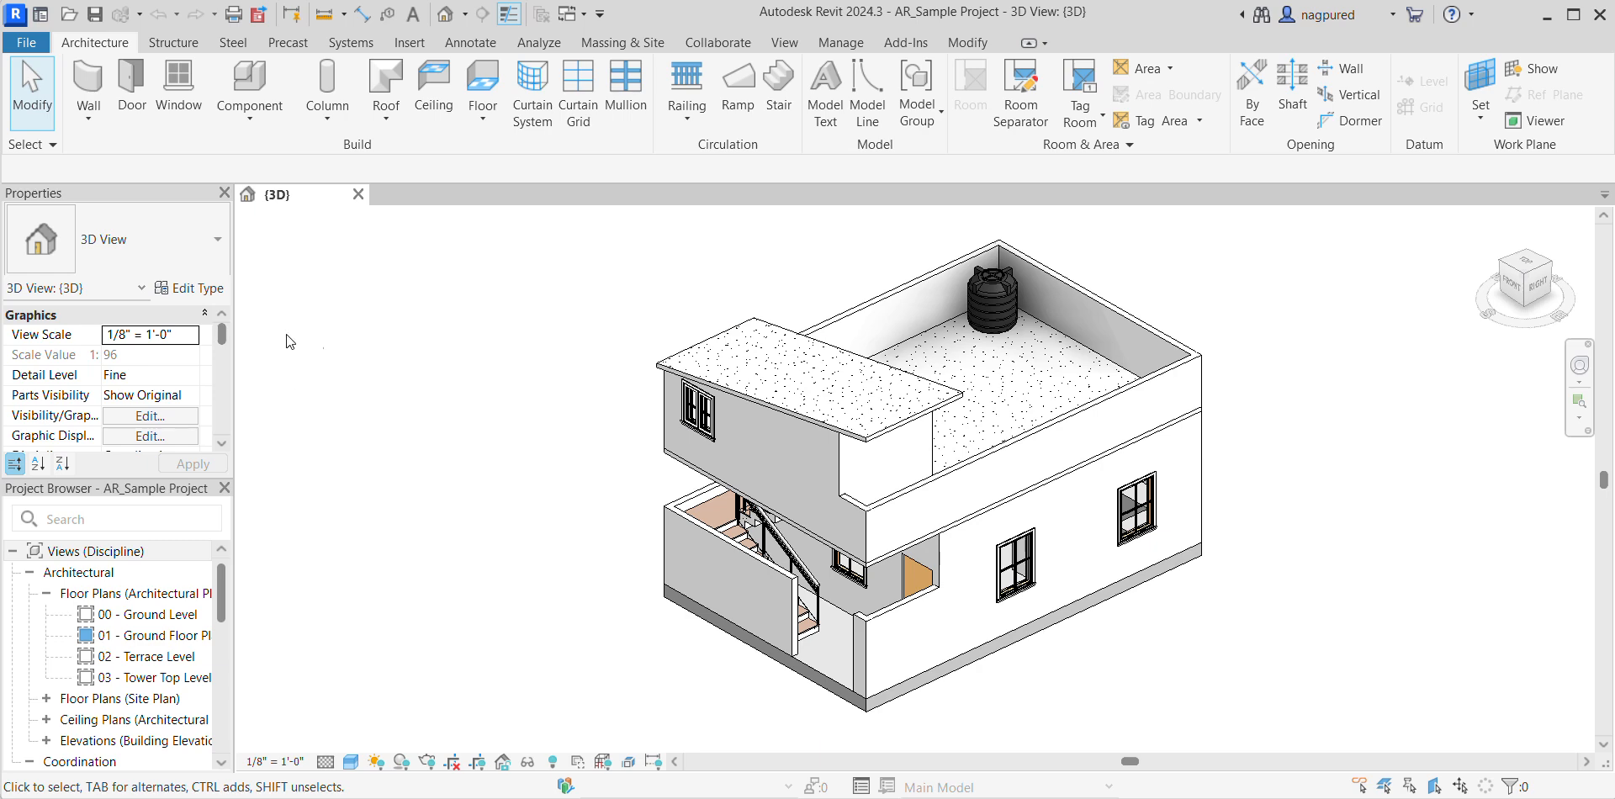
Close the open 3D view and create a new project from the Structural Analysis-Default template.
{"action": "left_click", "coordinate": [358, 194]}
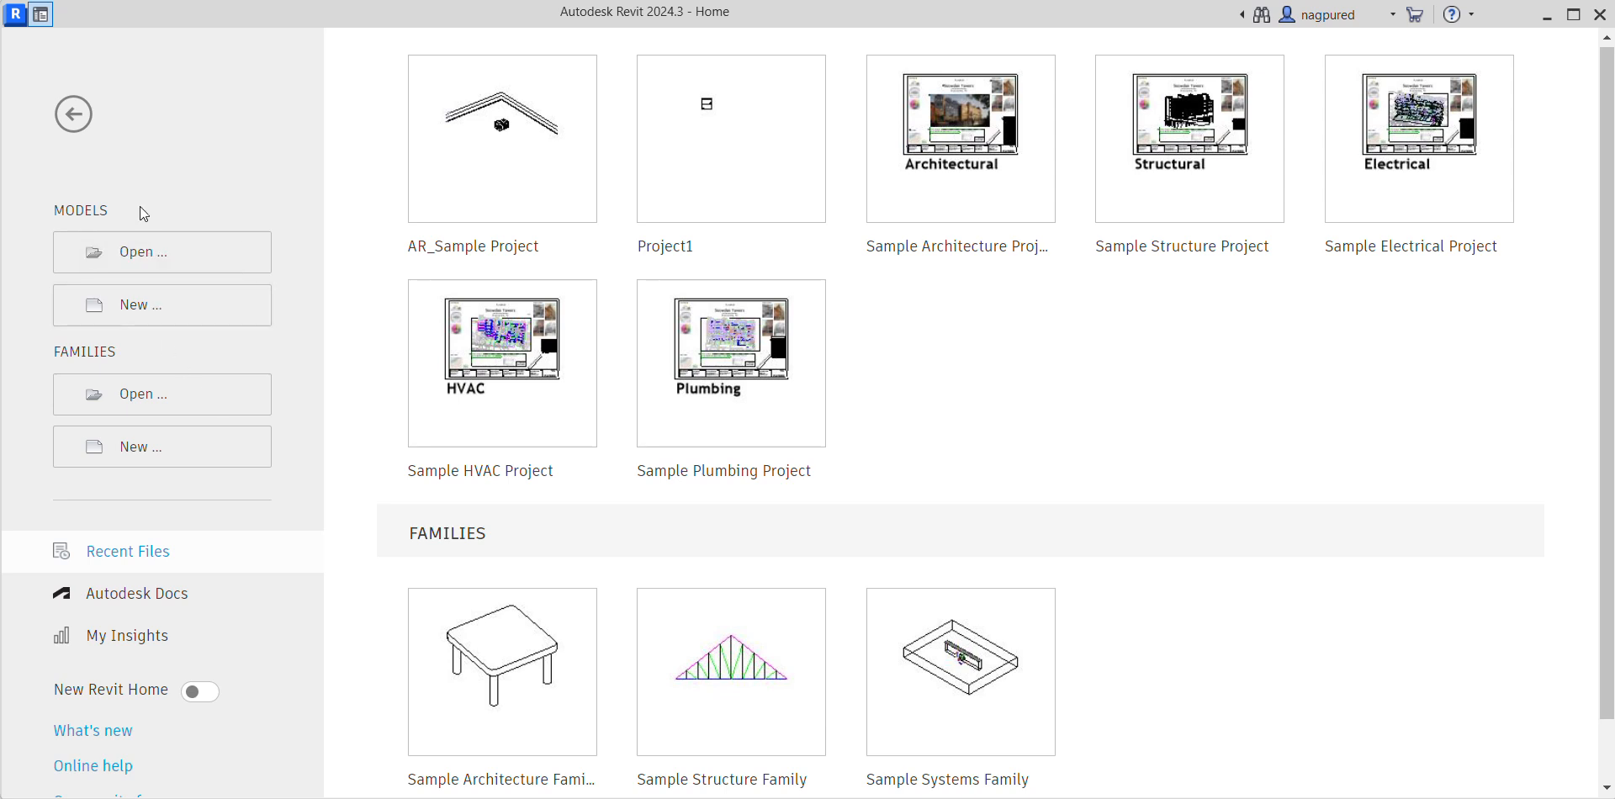
{"action": "left_click", "coordinate": [127, 306]}
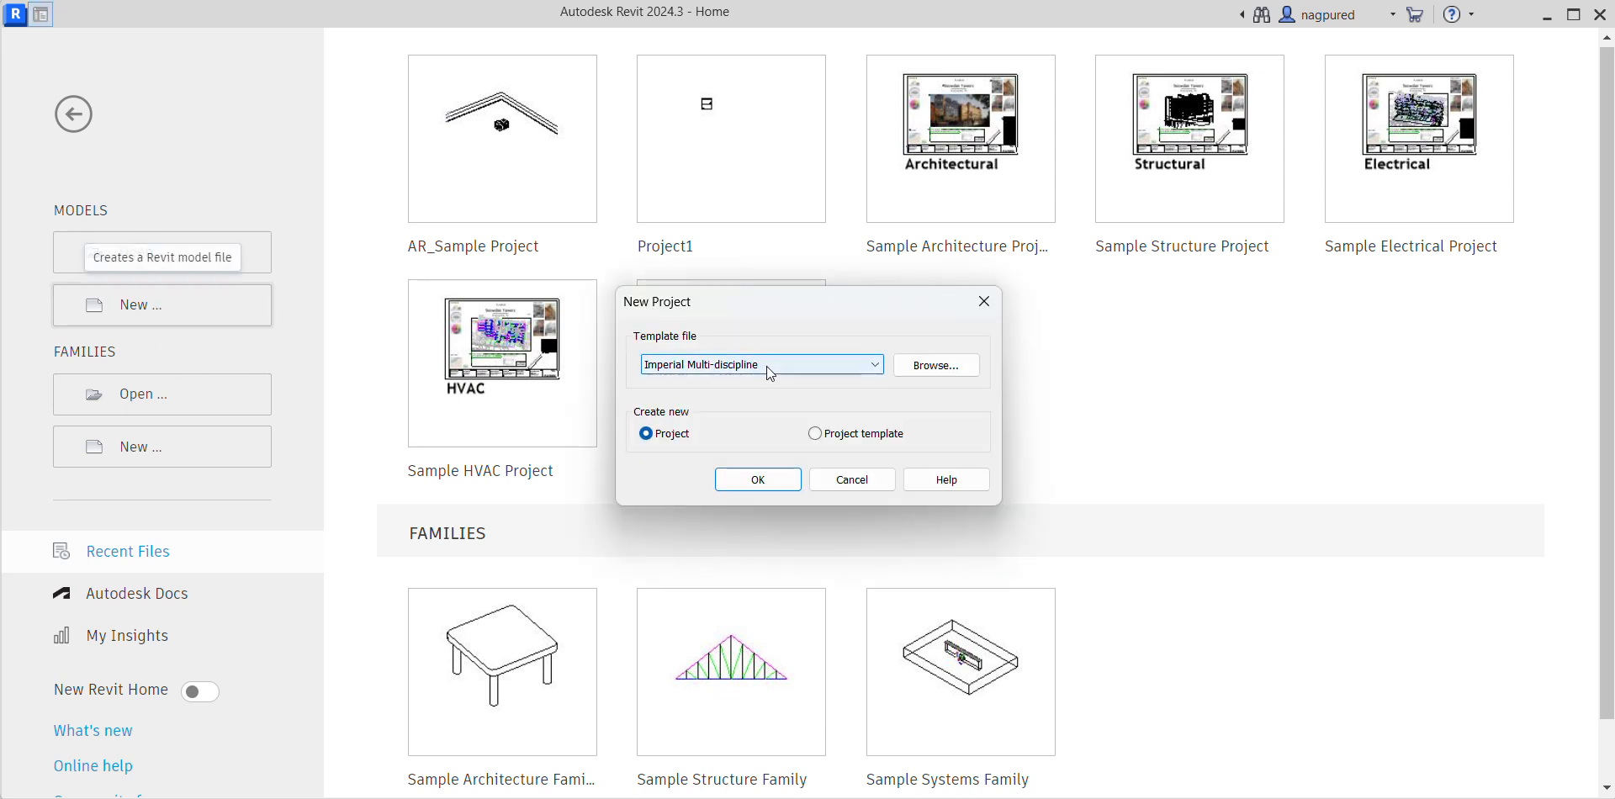
{"action": "left_click", "coordinate": [934, 365]}
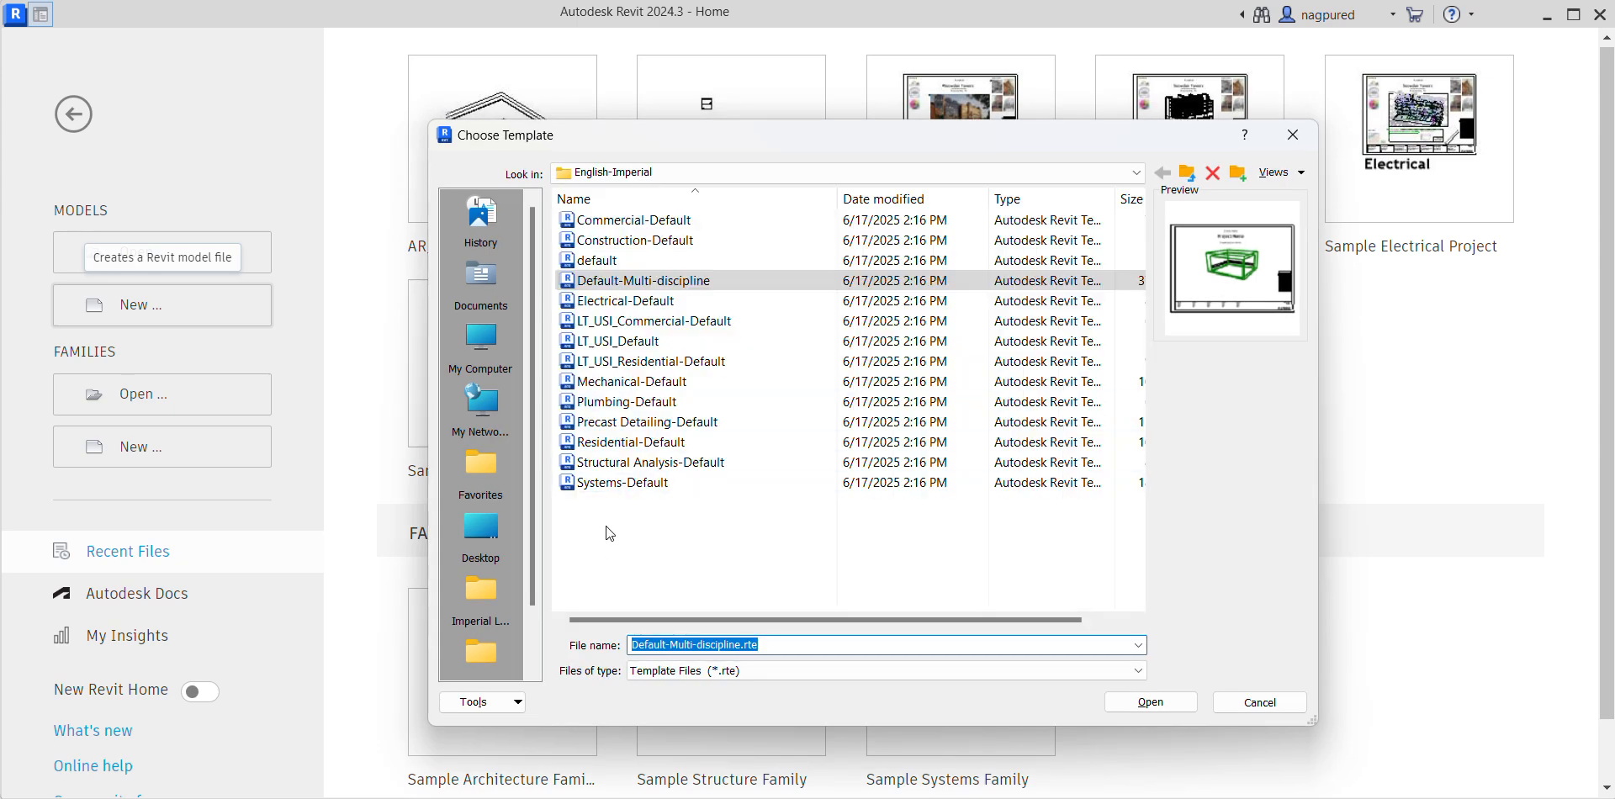
{"action": "left_click", "coordinate": [580, 462]}
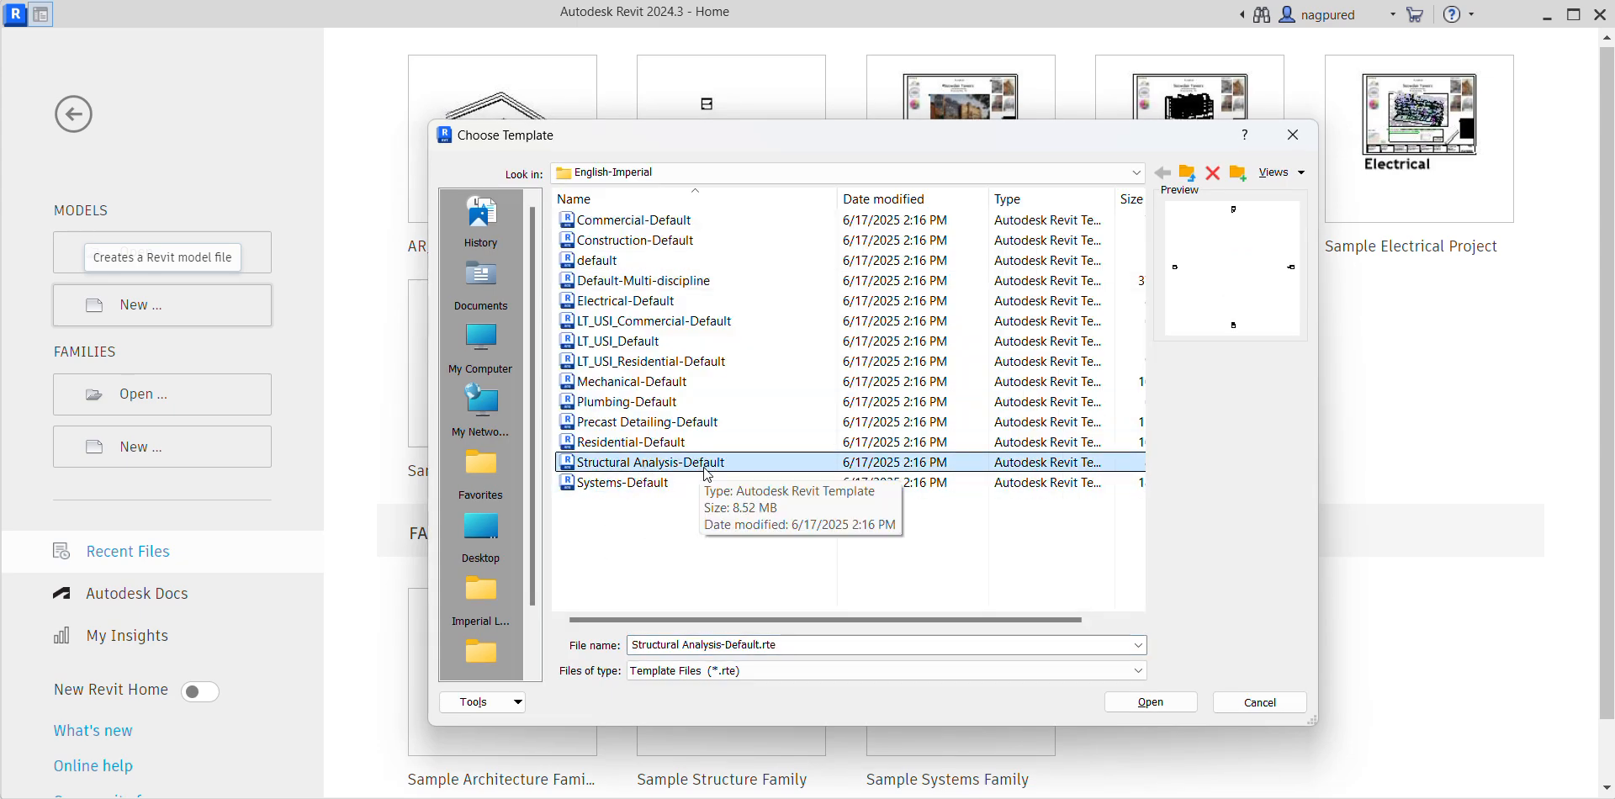
{"action": "left_click", "coordinate": [1149, 705]}
{"action": "left_click", "coordinate": [760, 476]}
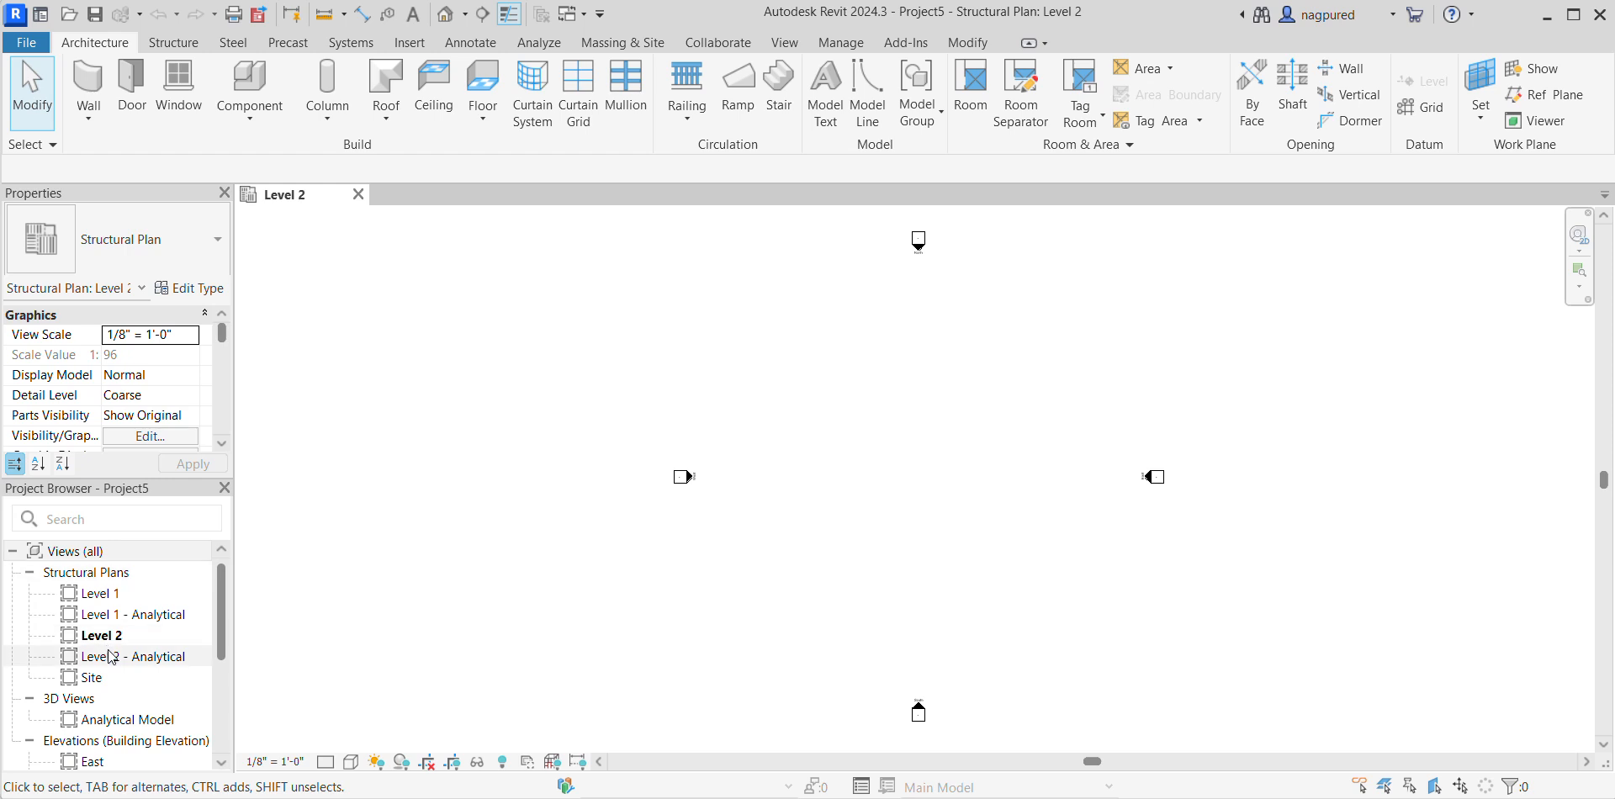
Delete the Level 1 - Analytical and Level 2 - Analytical structural plan views.
{"action": "left_click", "coordinate": [116, 621]}
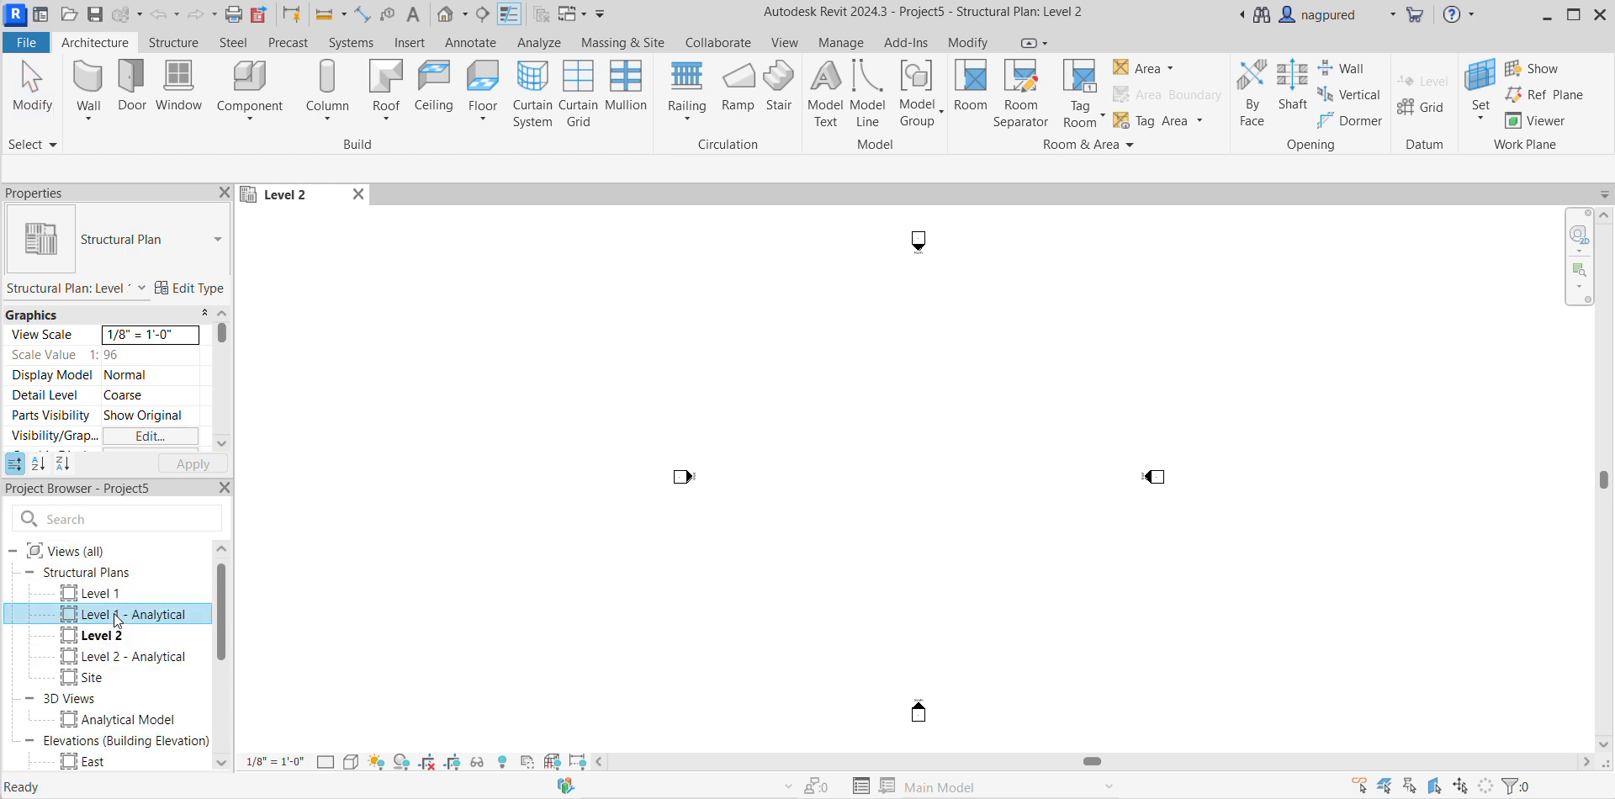
{"action": "key", "text": "Delete"}
{"action": "left_click", "coordinate": [167, 636]}
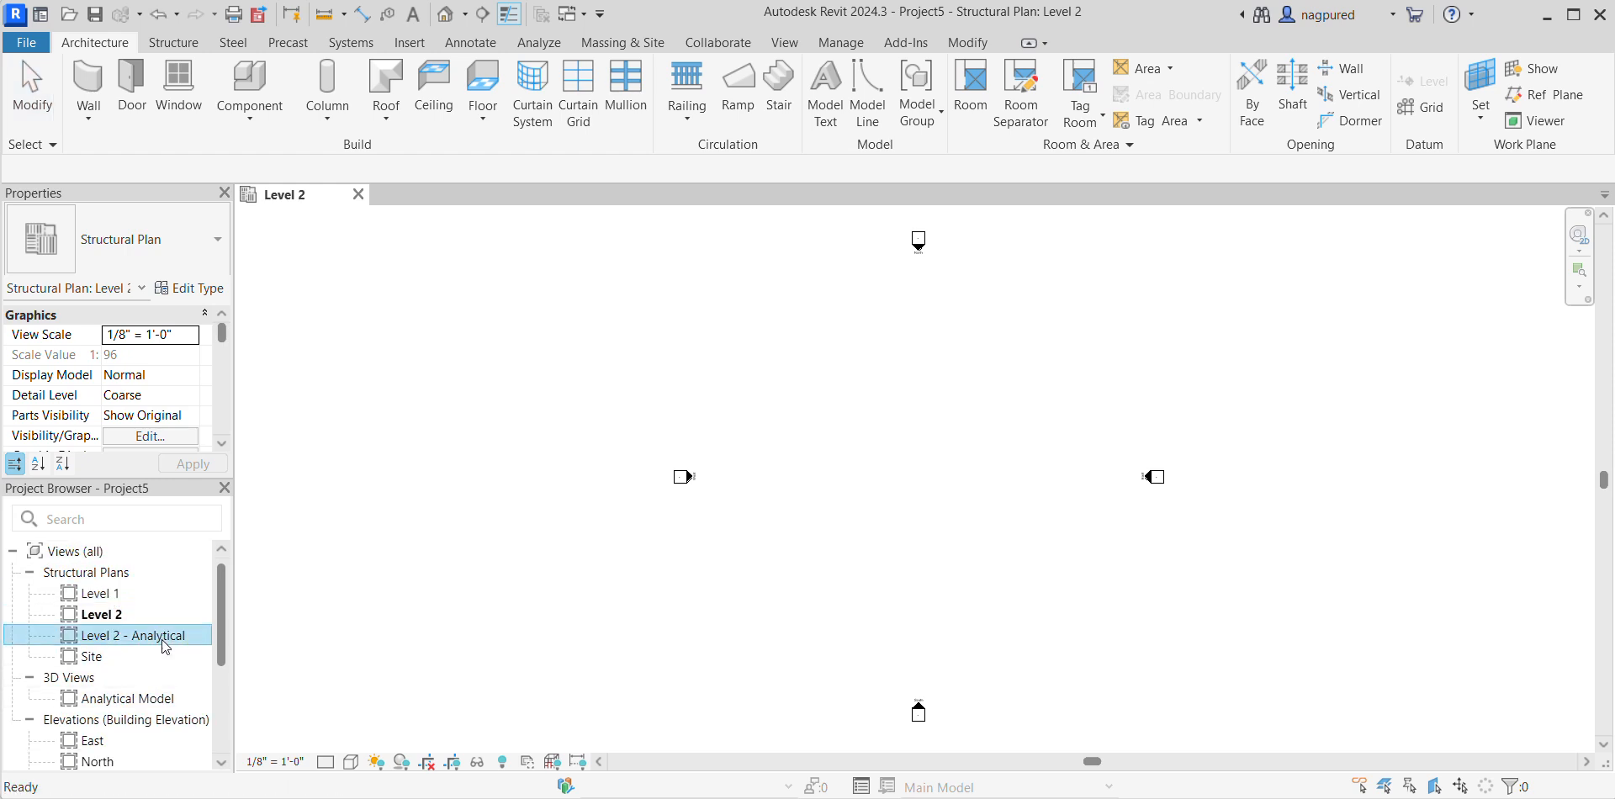
{"action": "key", "text": "Delete"}
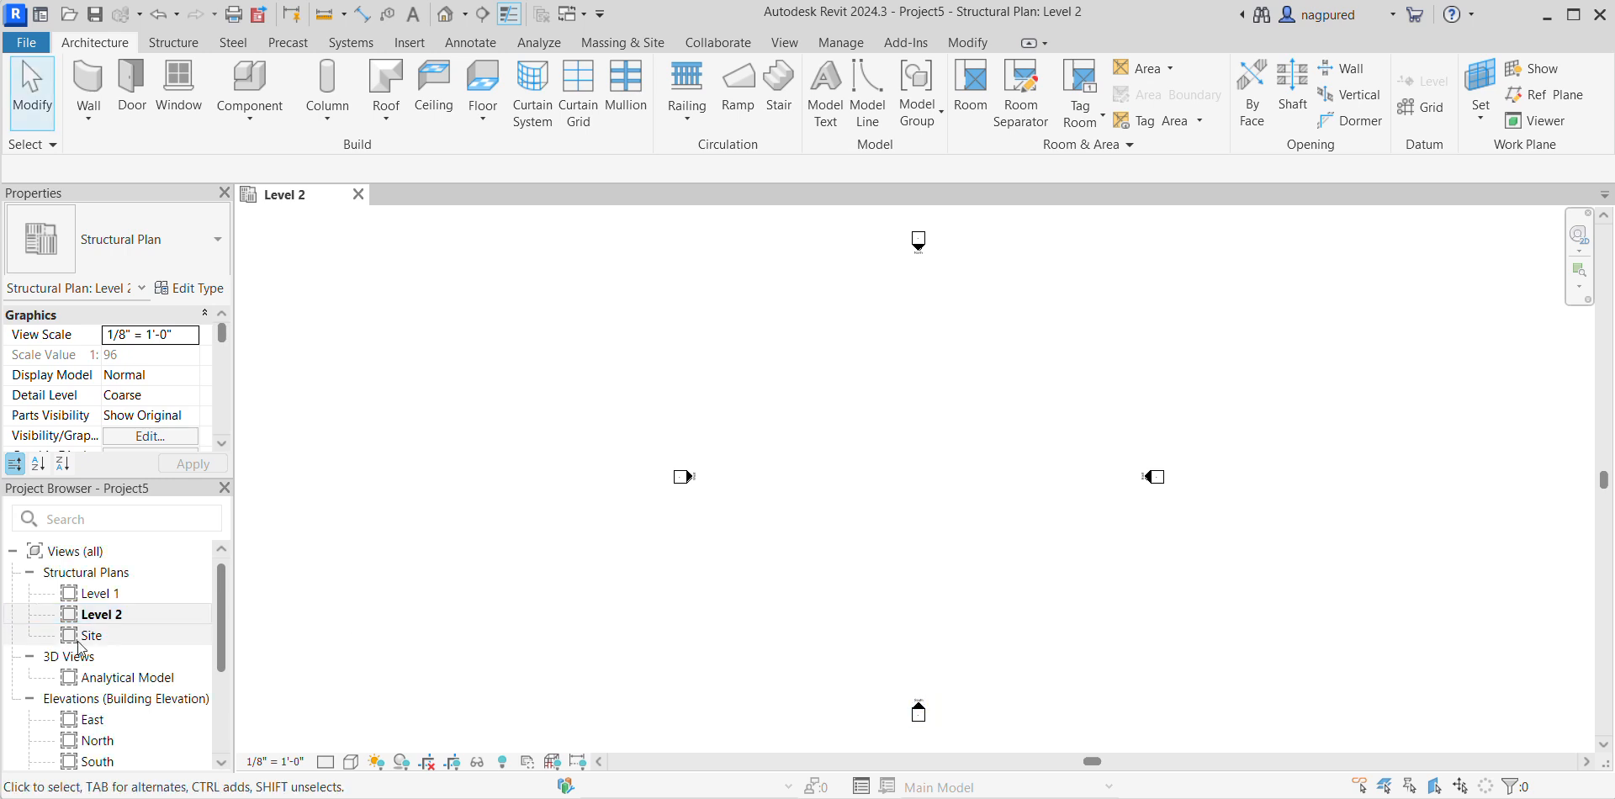
Open the South elevation and delete Level 2 together with its structural plan view.
{"action": "scroll", "coordinate": [188, 631], "scroll_direction": "down", "scroll_amount": 3}
{"action": "left_click", "coordinate": [105, 615]}
{"action": "double_click", "coordinate": [105, 616]}
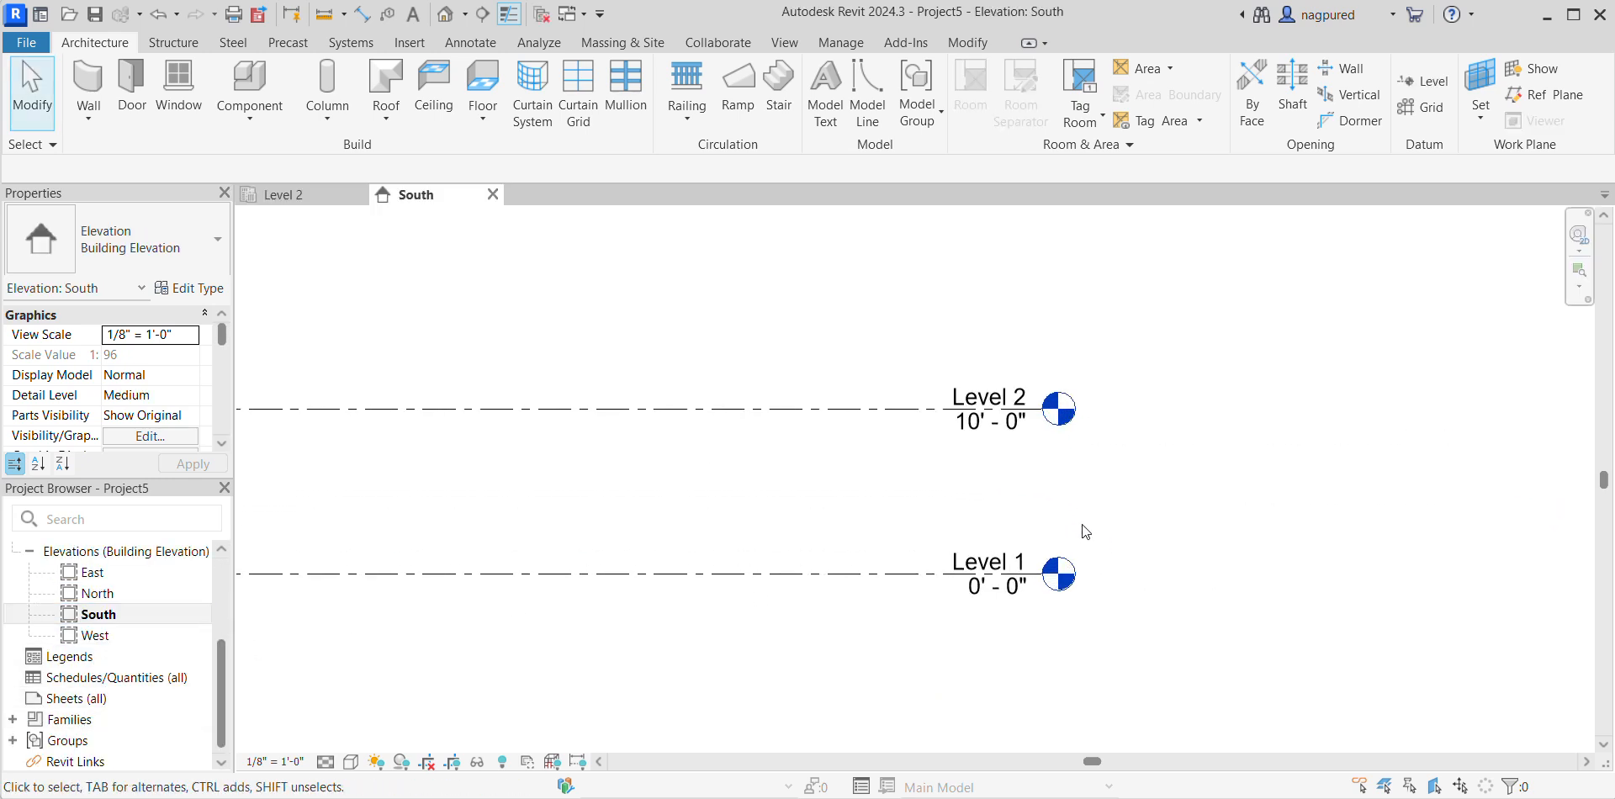
{"action": "left_click", "coordinate": [980, 409]}
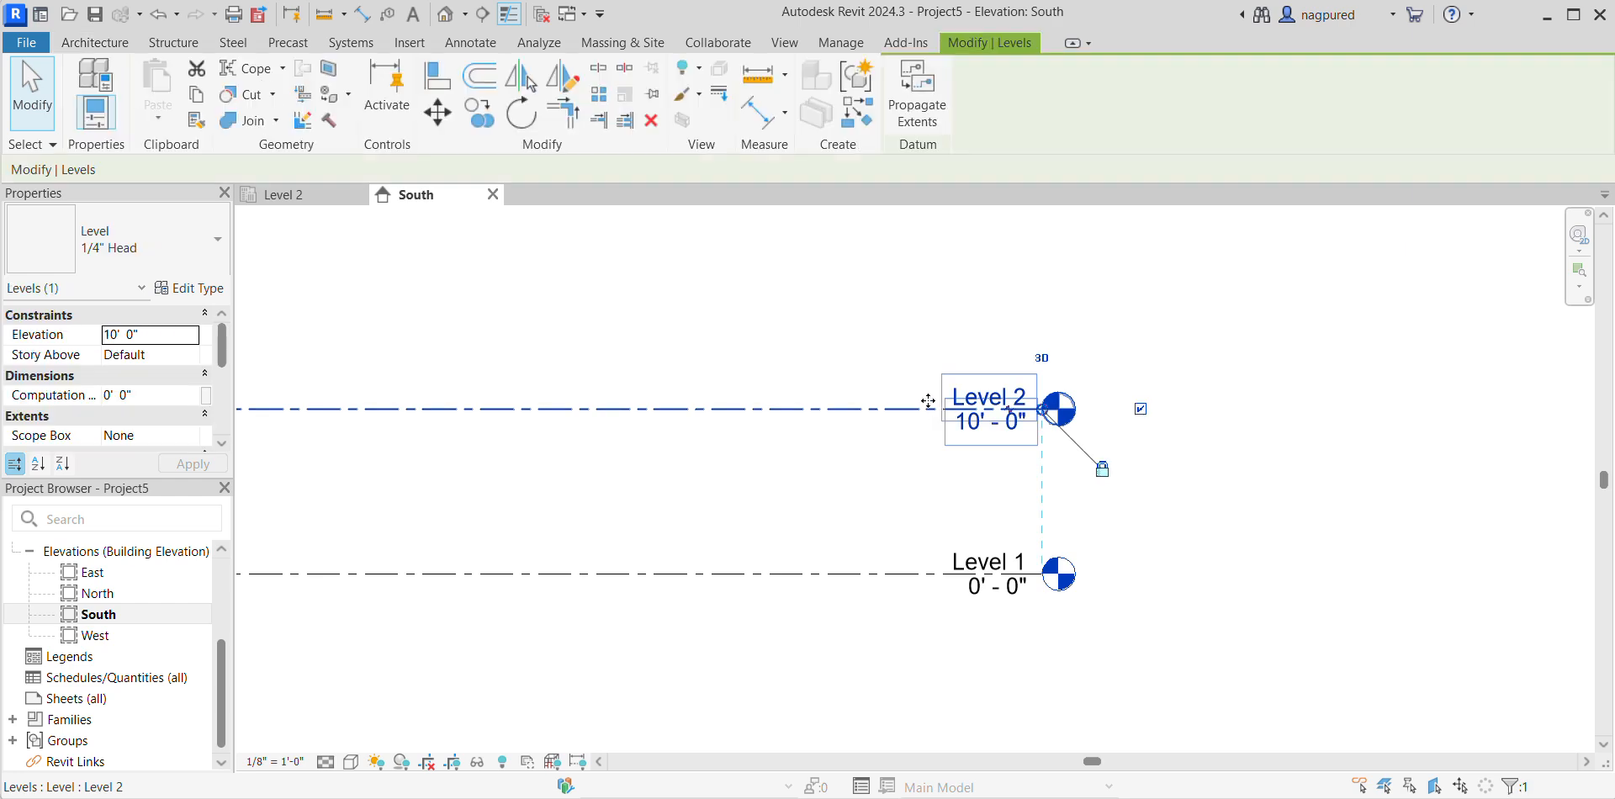
{"action": "key", "text": "Delete"}
{"action": "left_click", "coordinate": [868, 477]}
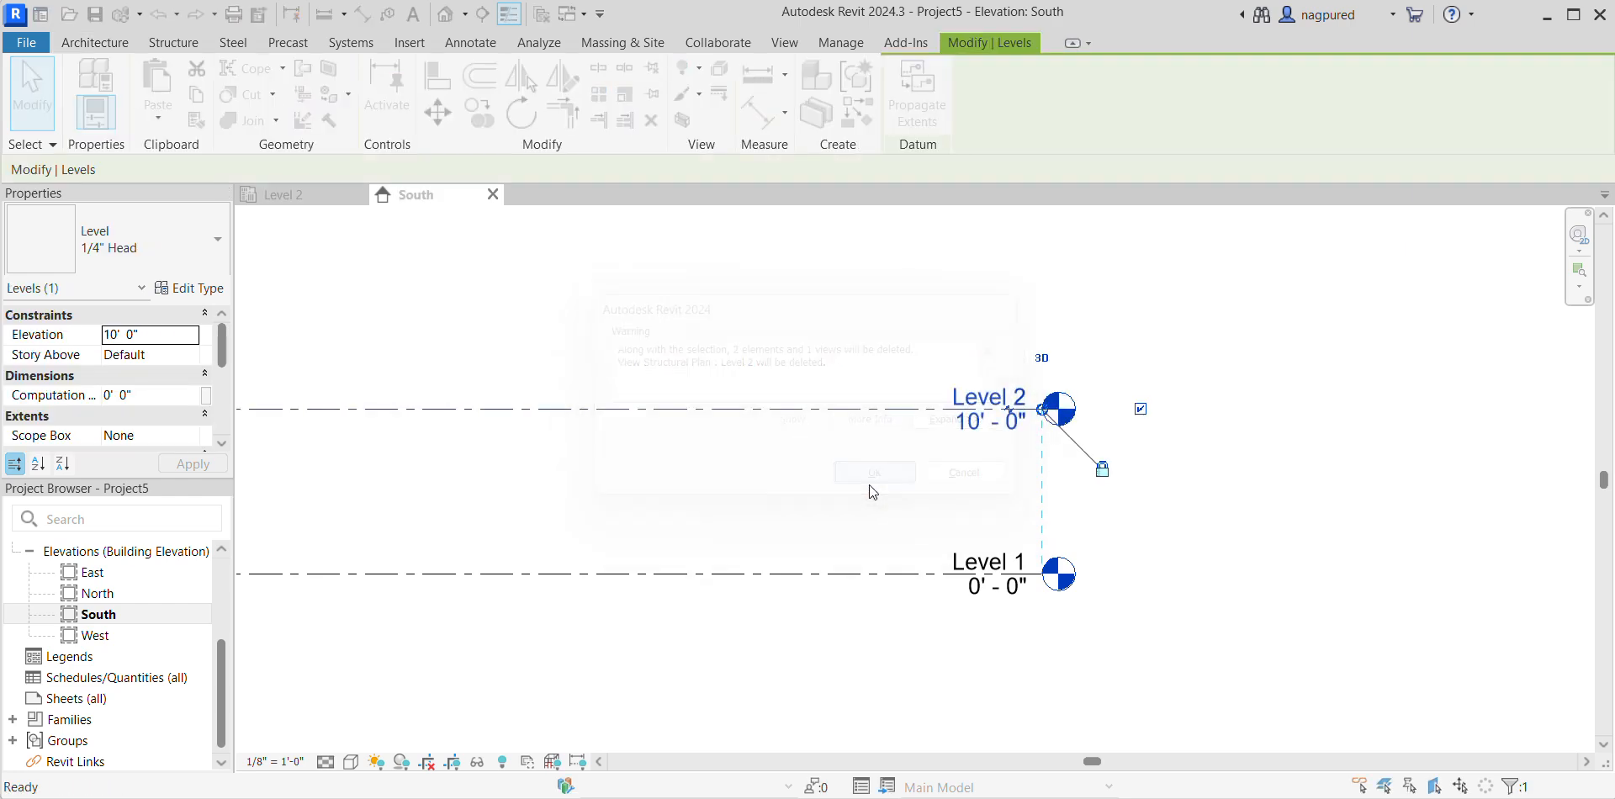
Fit the South elevation to the window and set its detail level to Fine.
{"action": "scroll", "coordinate": [950, 614], "scroll_direction": "up", "scroll_amount": 2}
{"action": "key", "text": "z"}
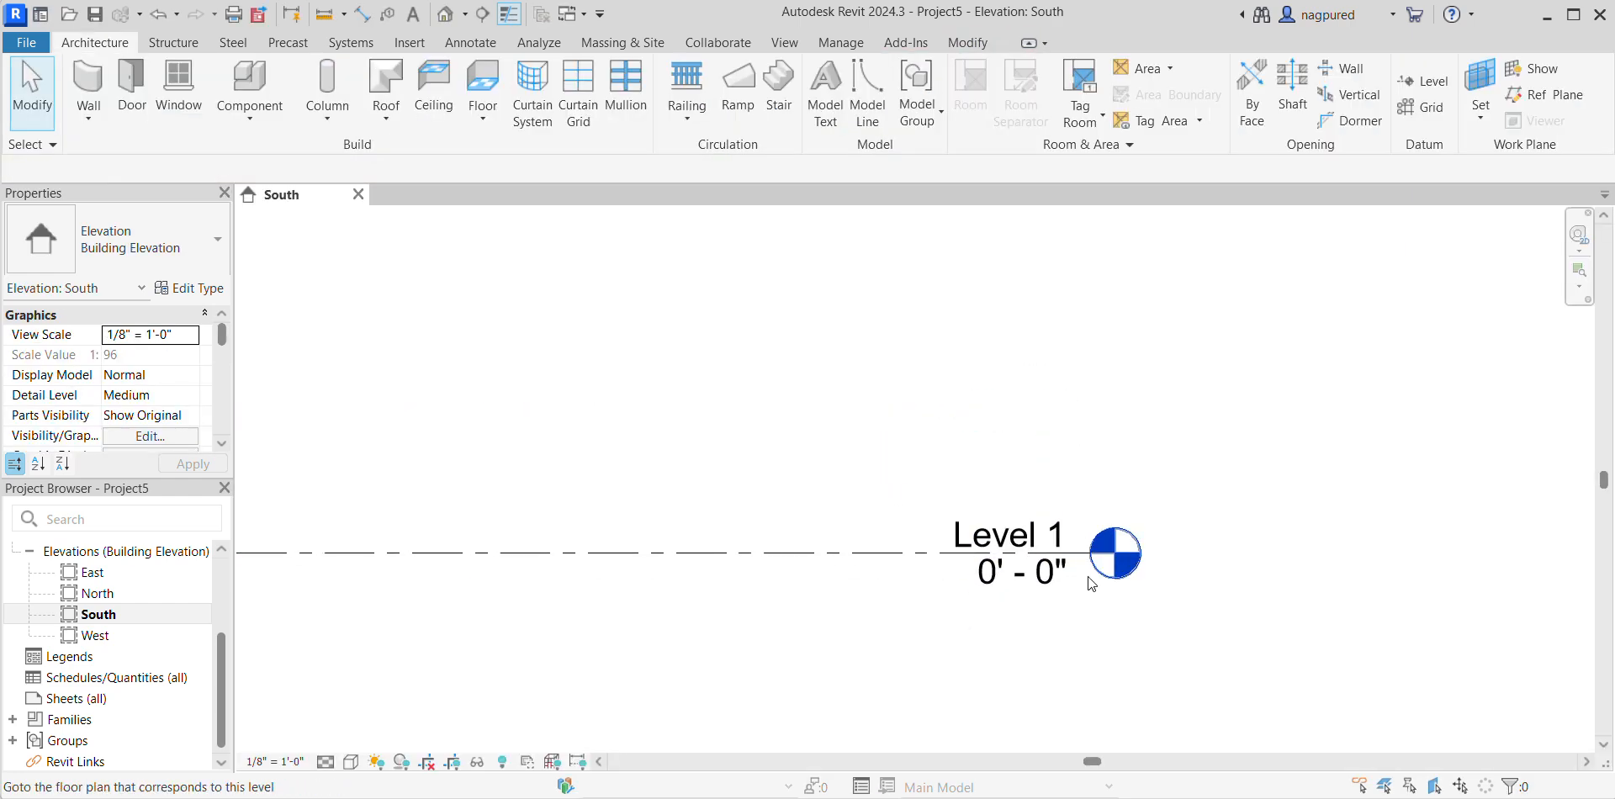
{"action": "key", "text": "f"}
{"action": "left_click", "coordinate": [324, 761]}
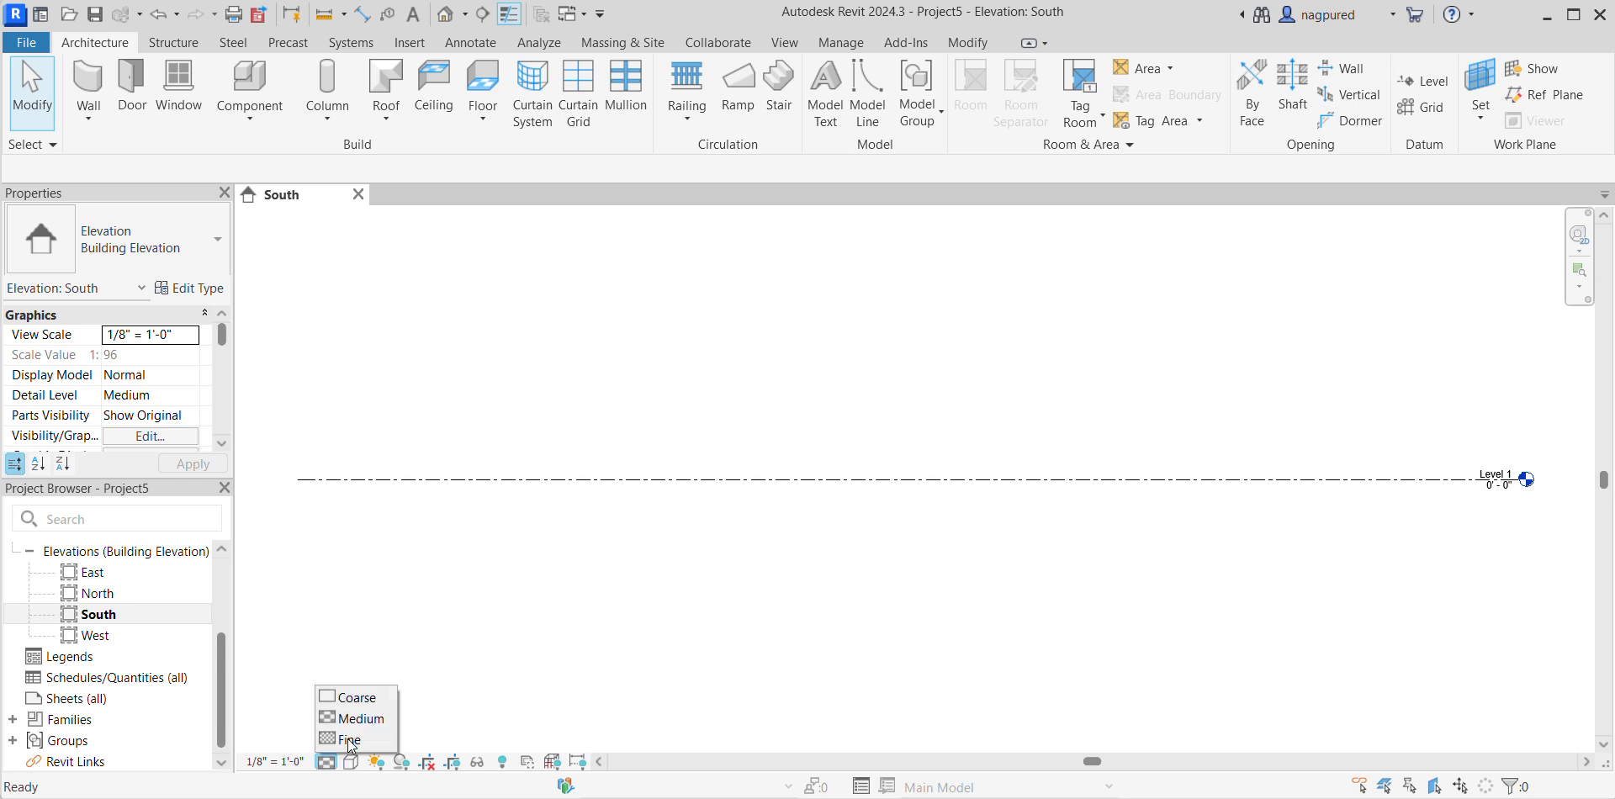
{"action": "left_click", "coordinate": [345, 739]}
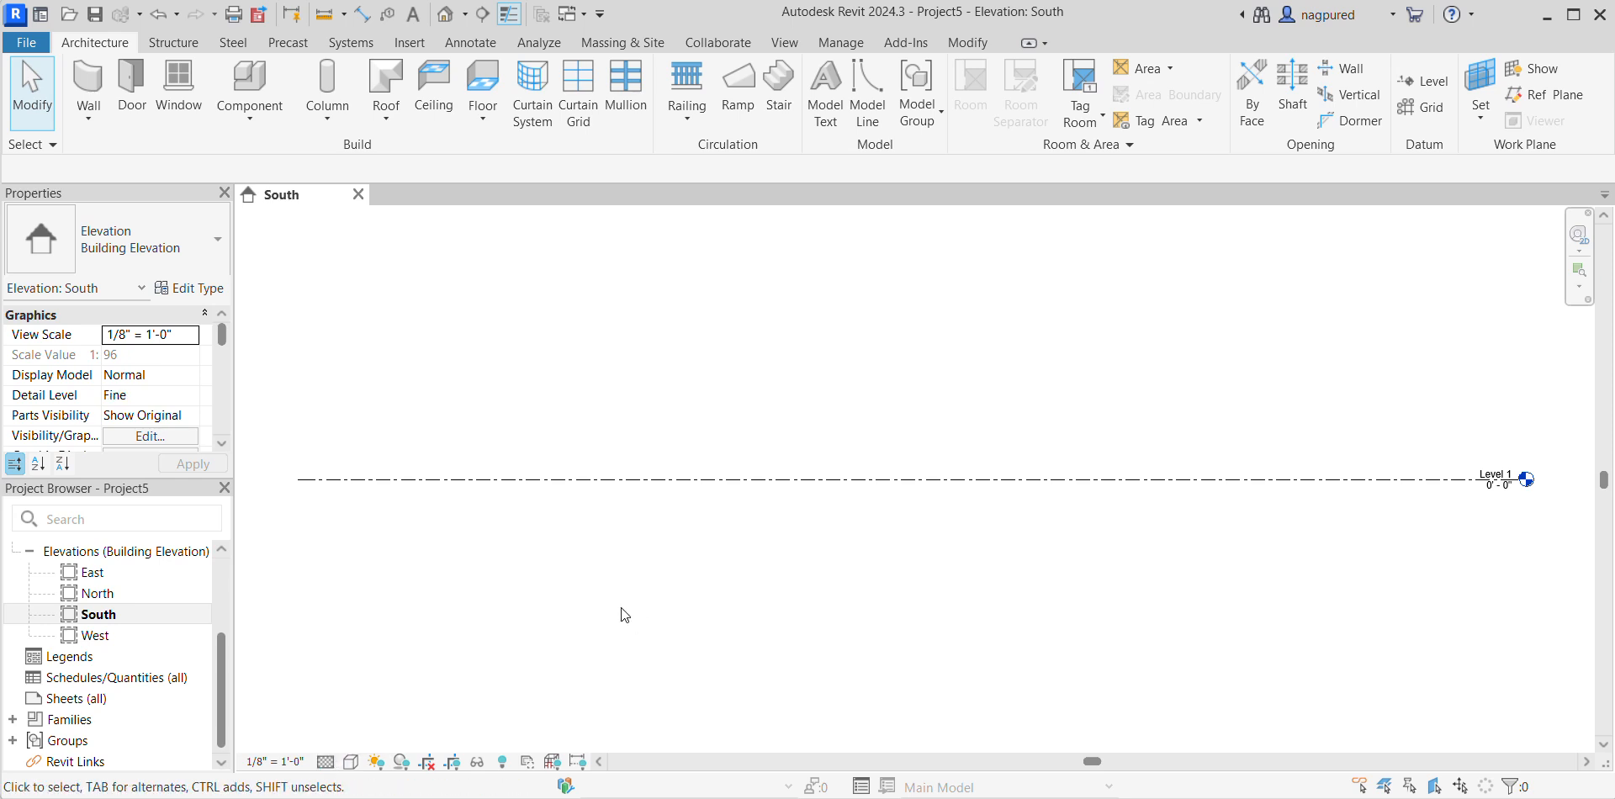
Open the Level 1 structural plan from its level line in the South elevation.
{"action": "left_click", "coordinate": [557, 479]}
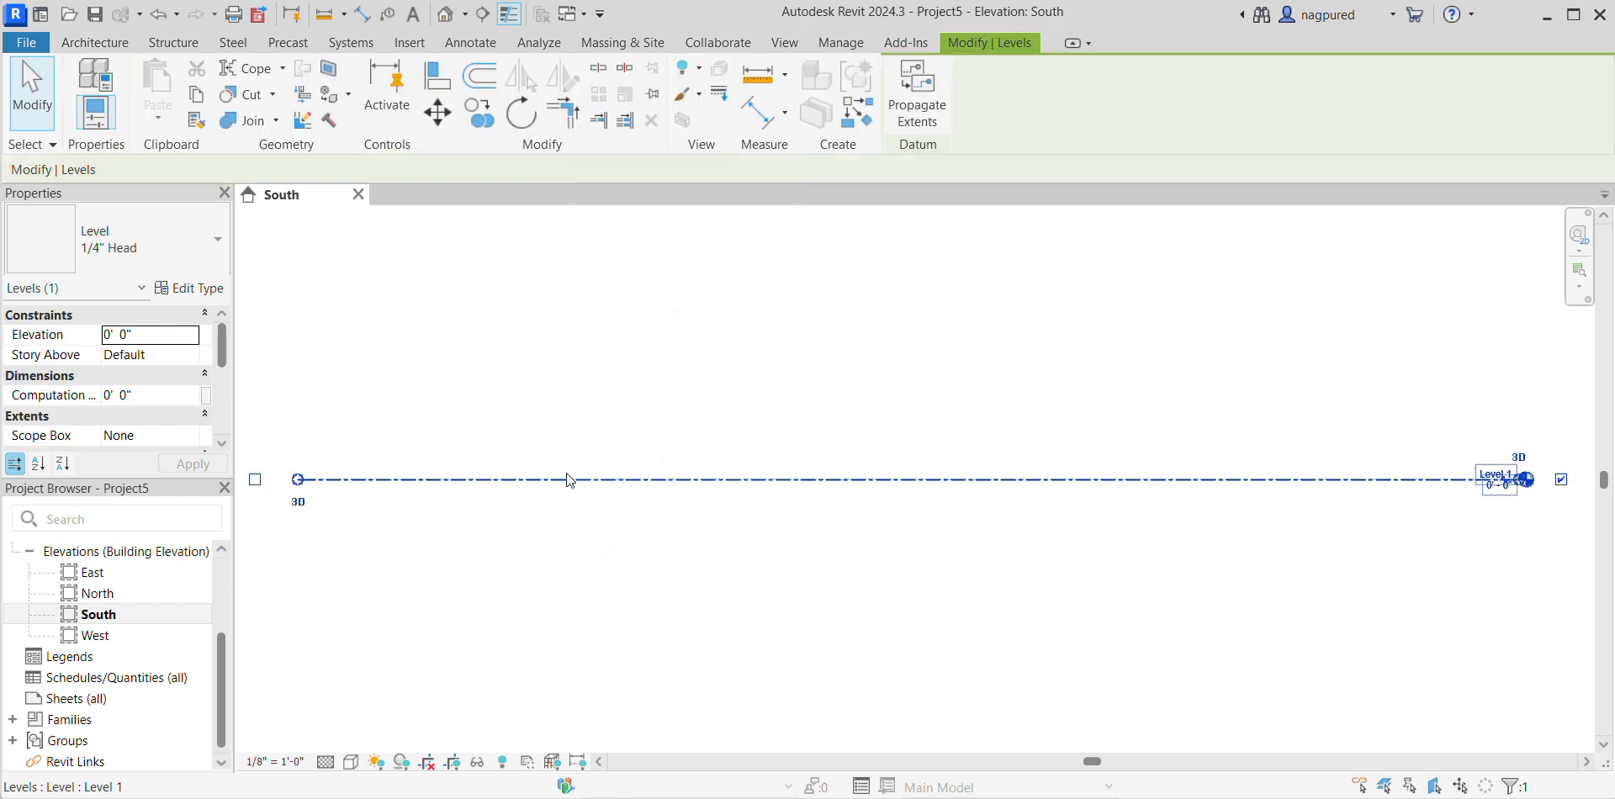
{"action": "right_click", "coordinate": [570, 479]}
{"action": "left_click", "coordinate": [669, 288]}
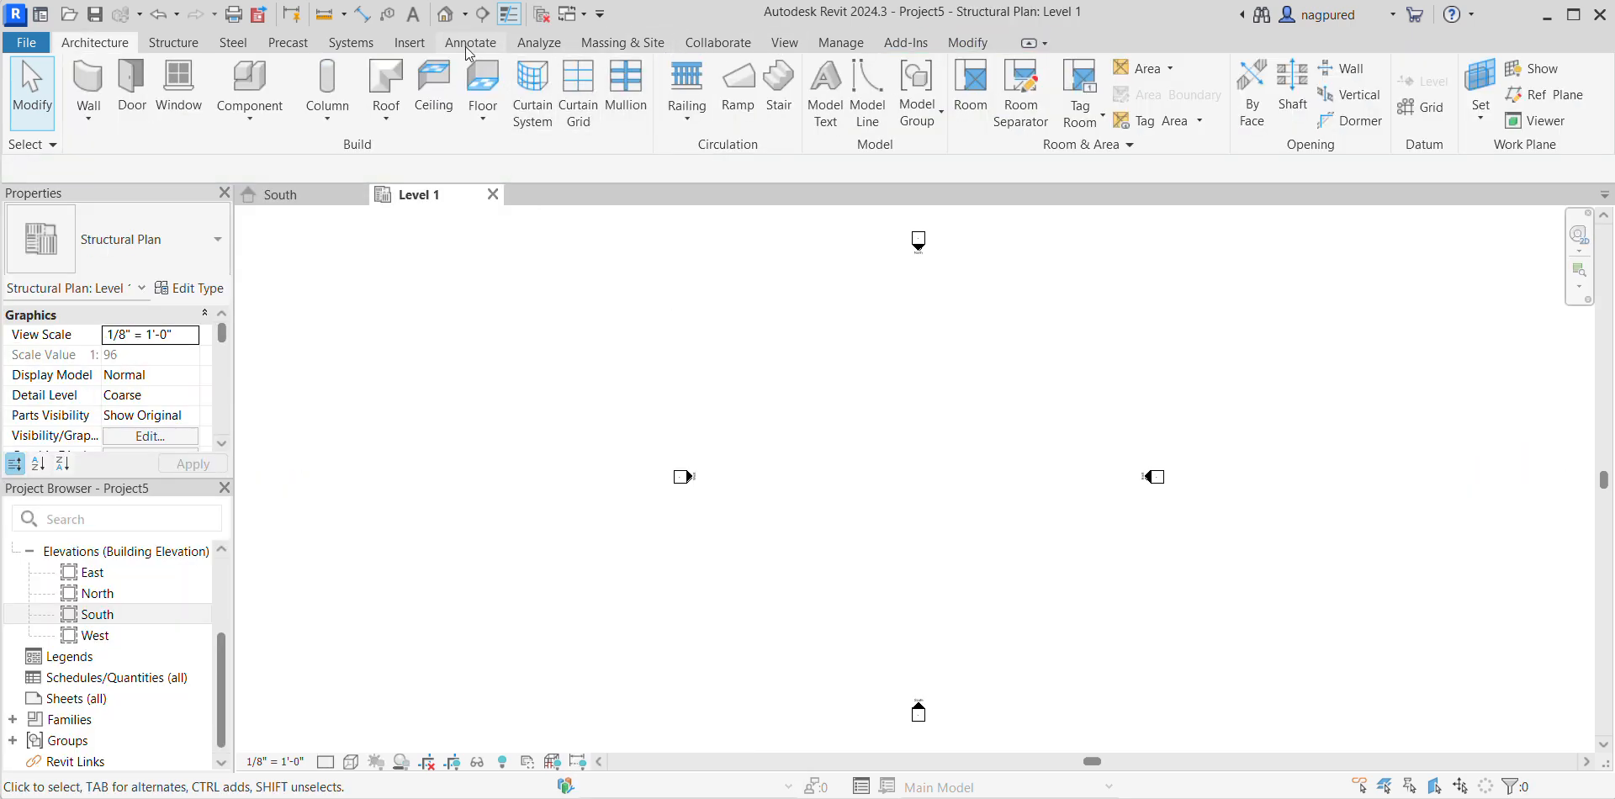
Start linking a Revit model, switch to File Explorer and copy the path of the Youtube folder.
{"action": "left_click", "coordinate": [416, 44]}
{"action": "left_click", "coordinate": [75, 105]}
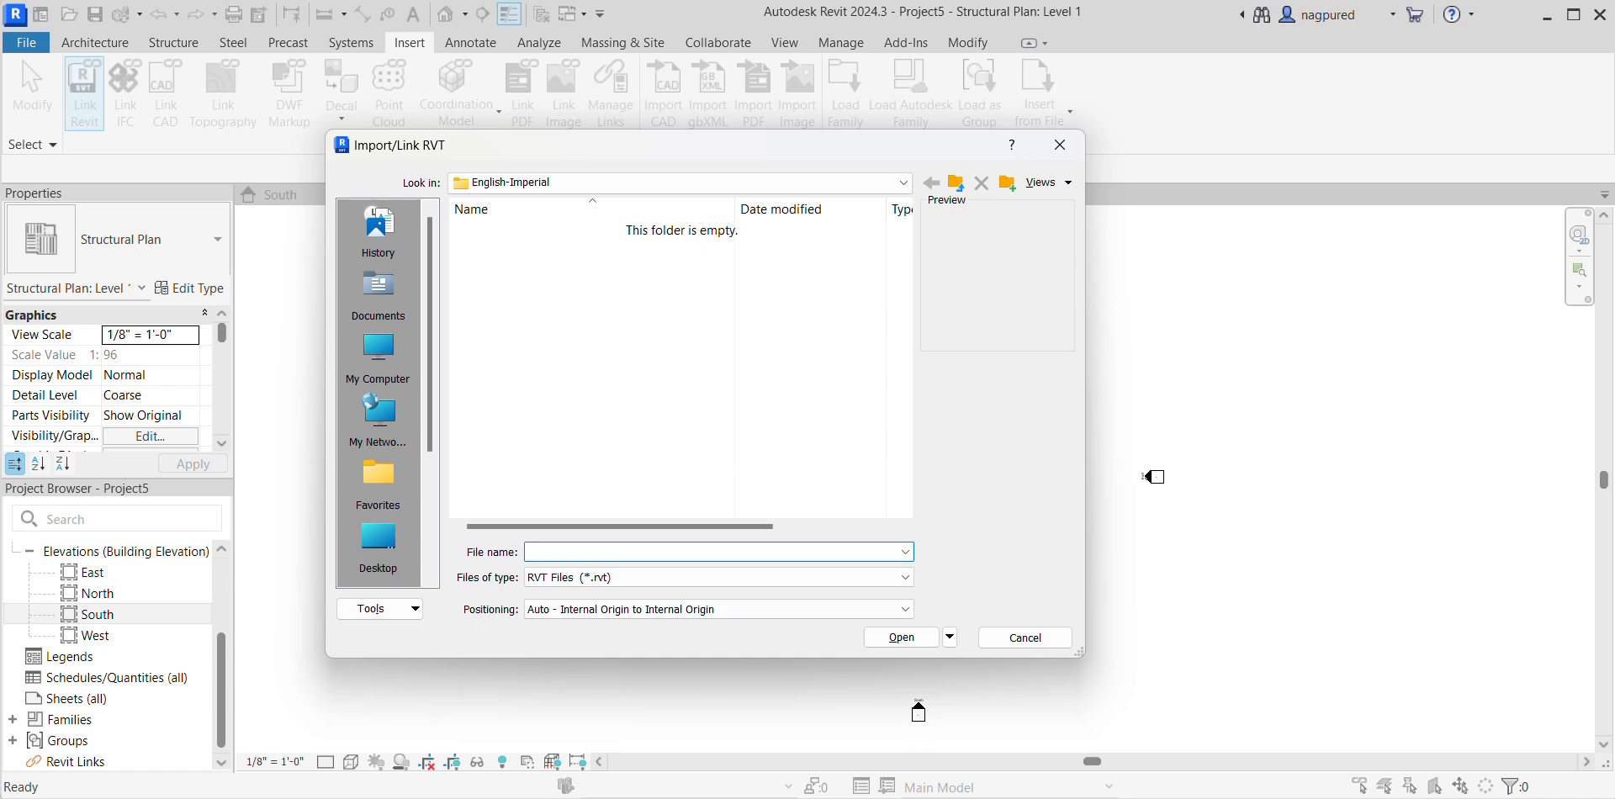
{"action": "mouse_move", "coordinate": [926, 791]}
{"action": "mouse_move", "coordinate": [988, 707]}
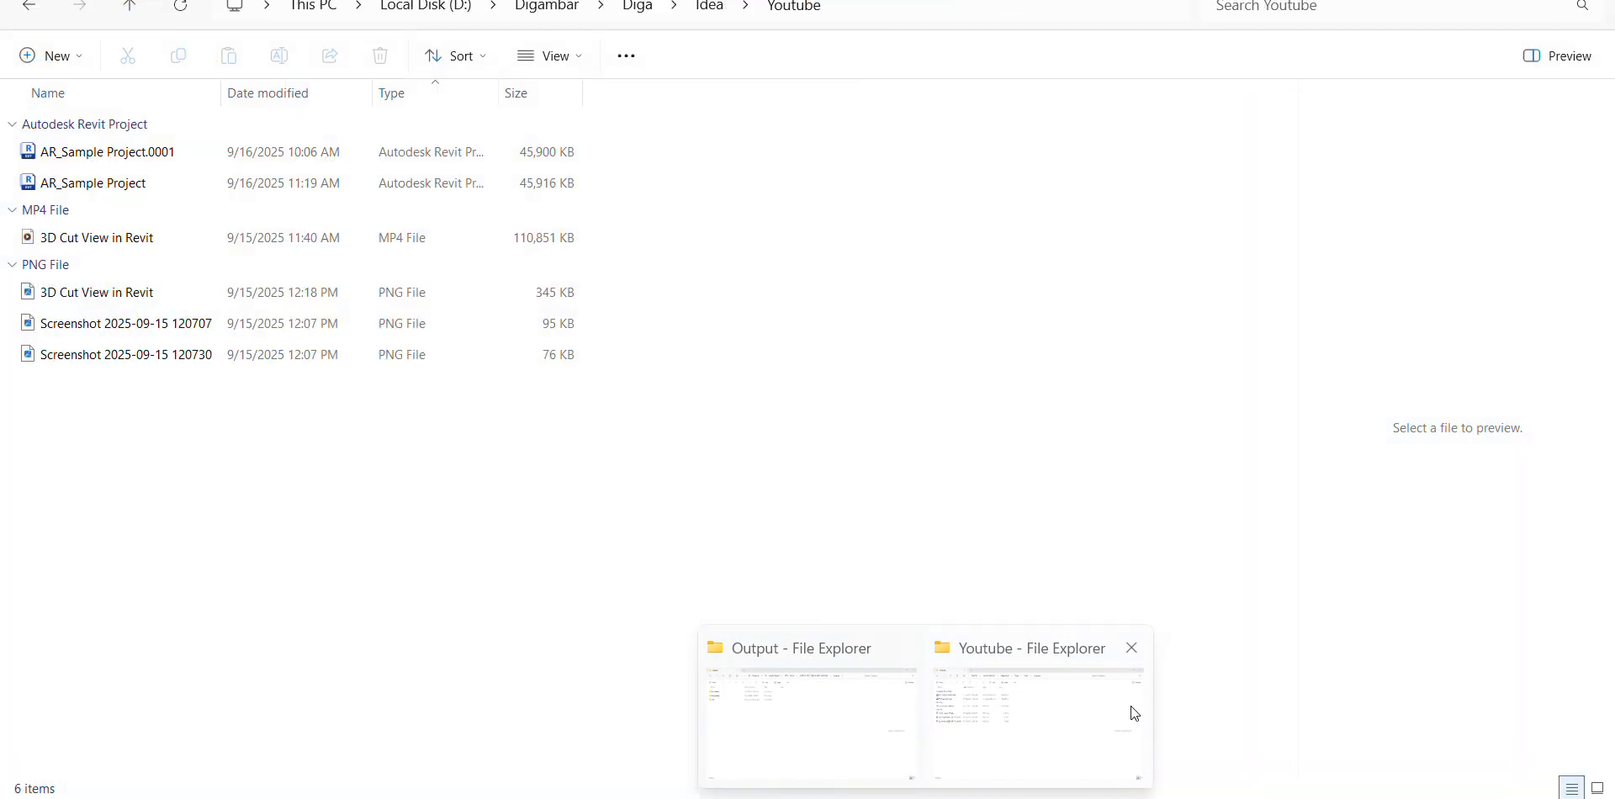
{"action": "left_click", "coordinate": [1136, 715]}
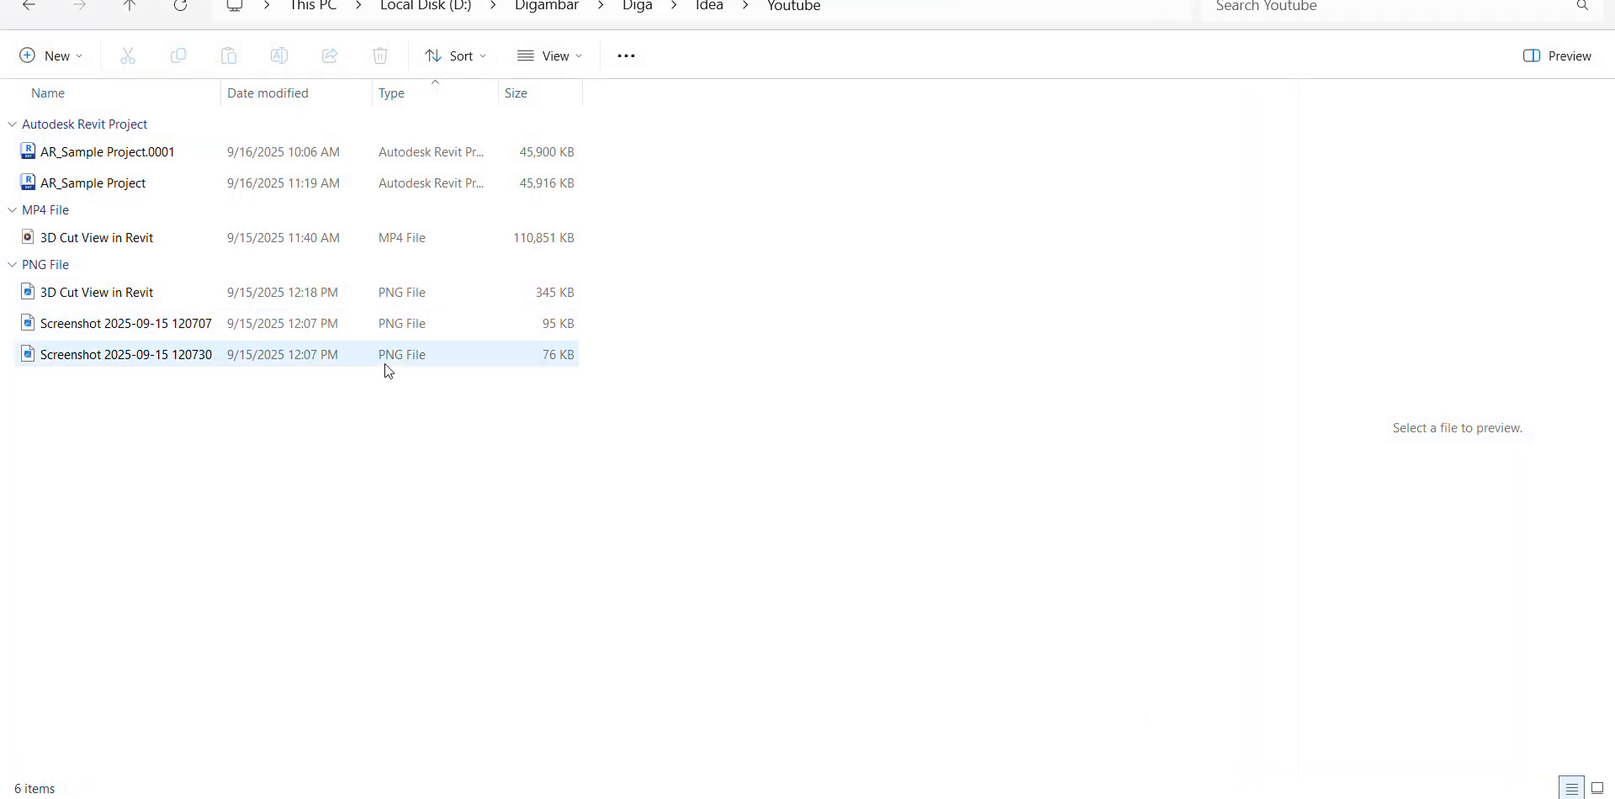
{"action": "left_click", "coordinate": [1083, 9]}
{"action": "key", "text": "ctrl+c"}
{"action": "left_click", "coordinate": [1416, 261]}
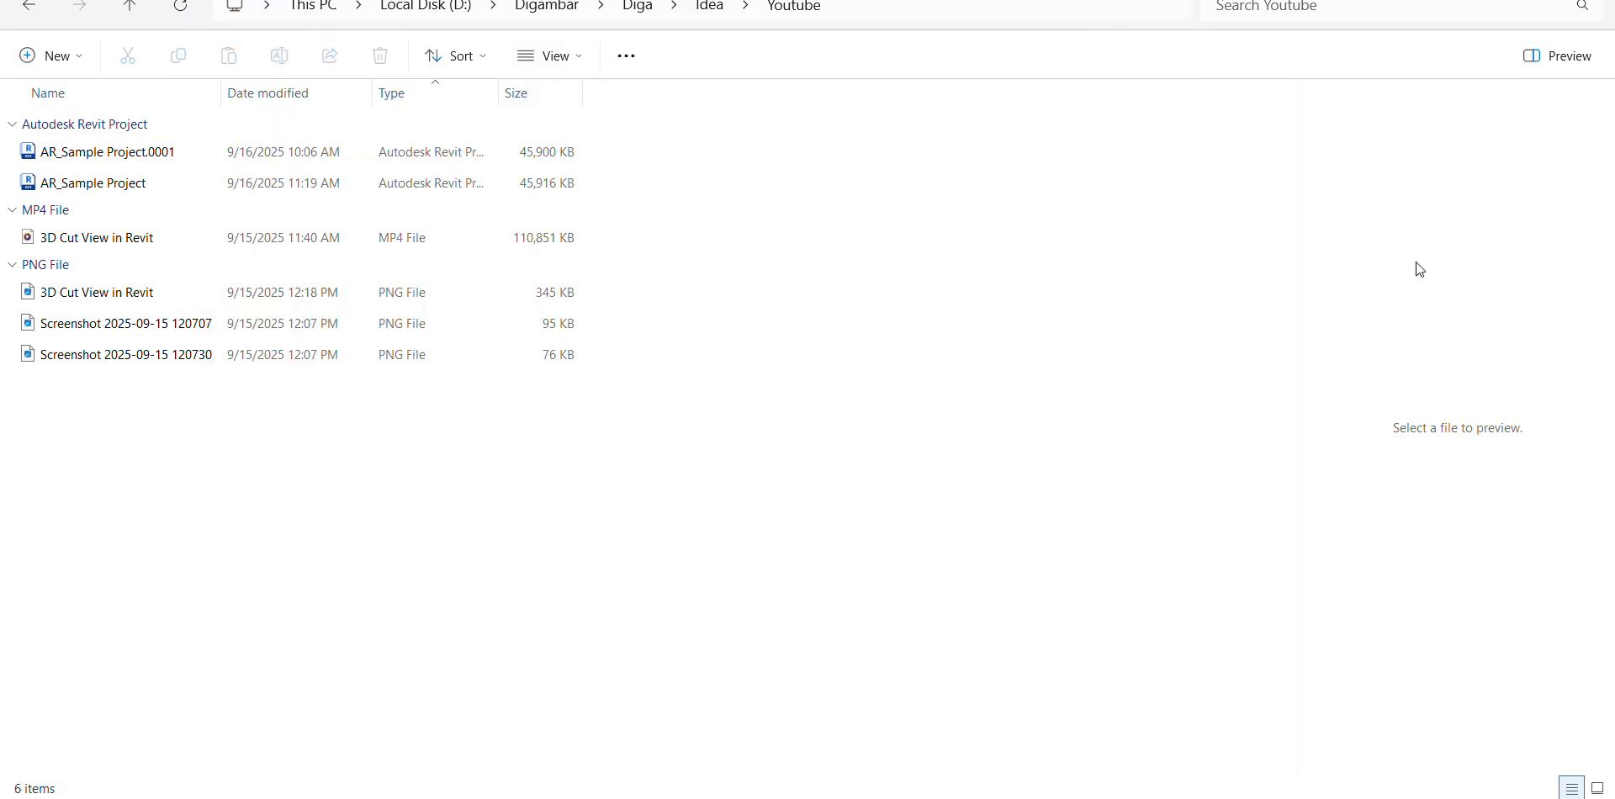
Return to Revit and open the Youtube folder in the link dialog using the copied path.
{"action": "left_click", "coordinate": [117, 182]}
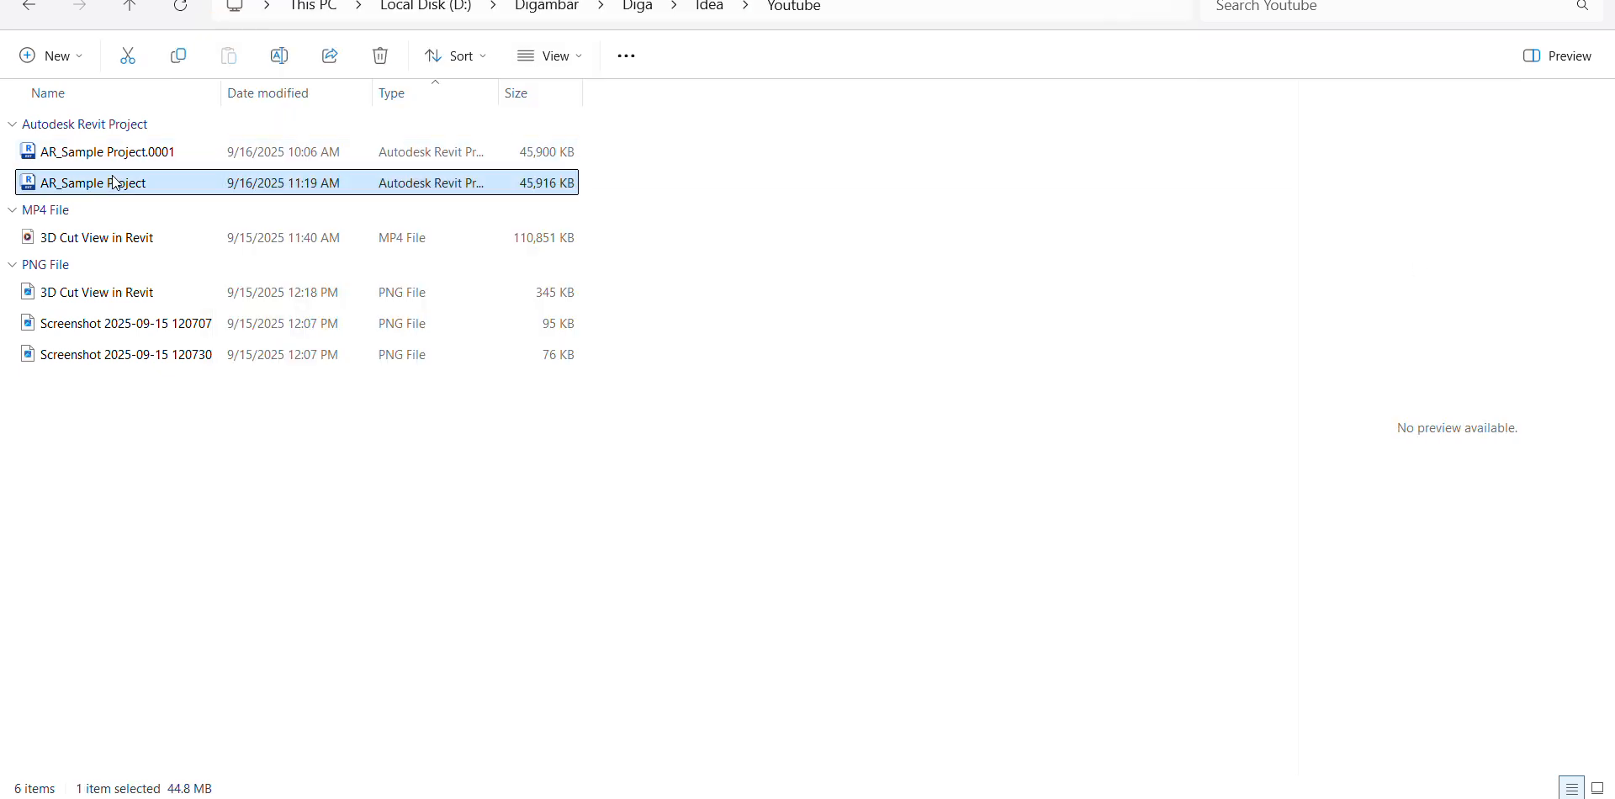
{"action": "mouse_move", "coordinate": [1111, 789]}
{"action": "left_click", "coordinate": [1111, 724]}
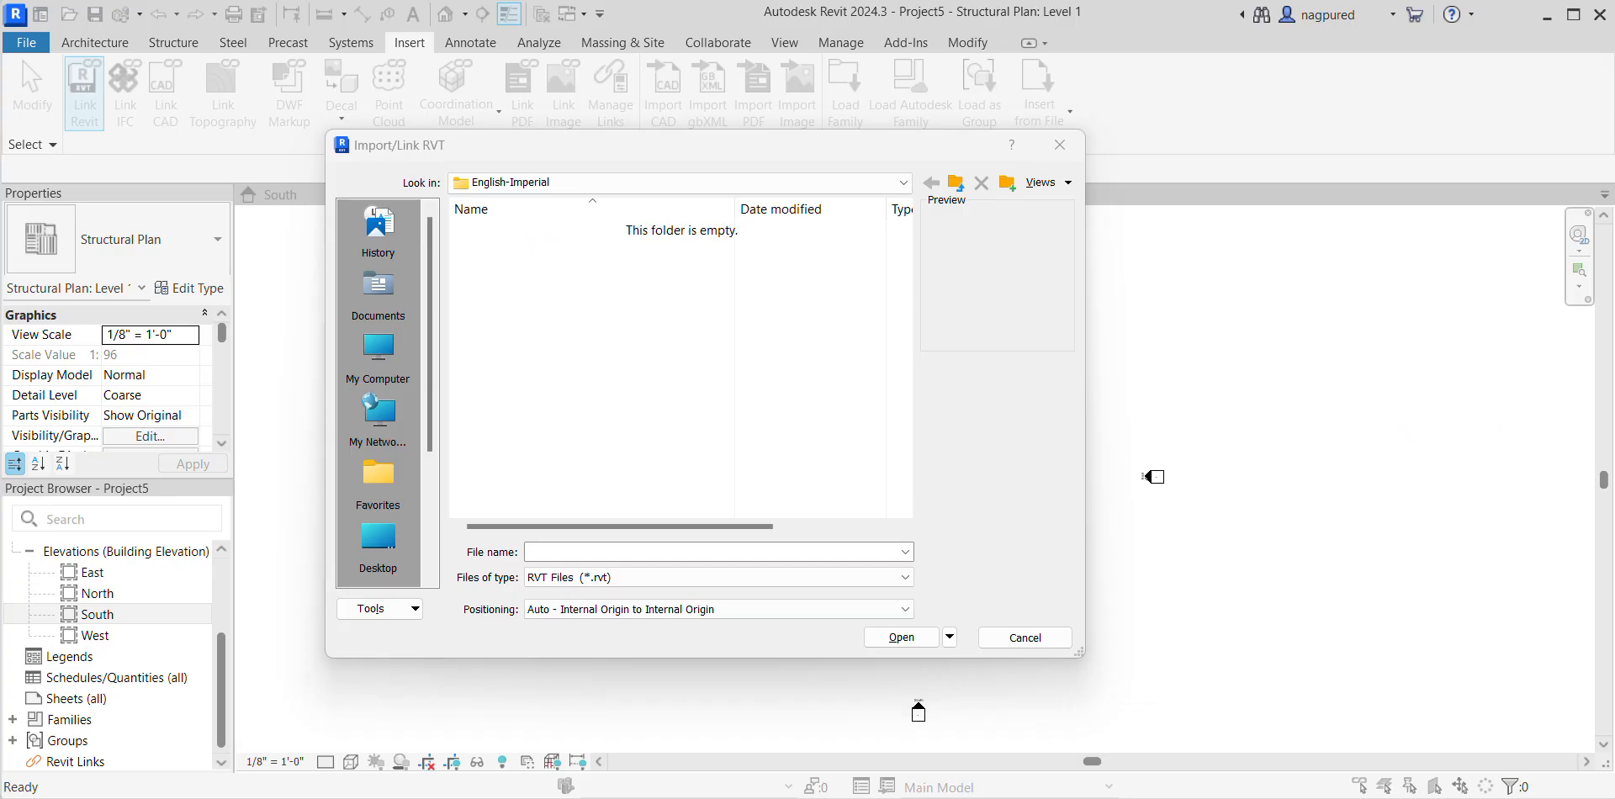
{"action": "key", "text": "ctrl+v"}
{"action": "key", "text": "Return"}
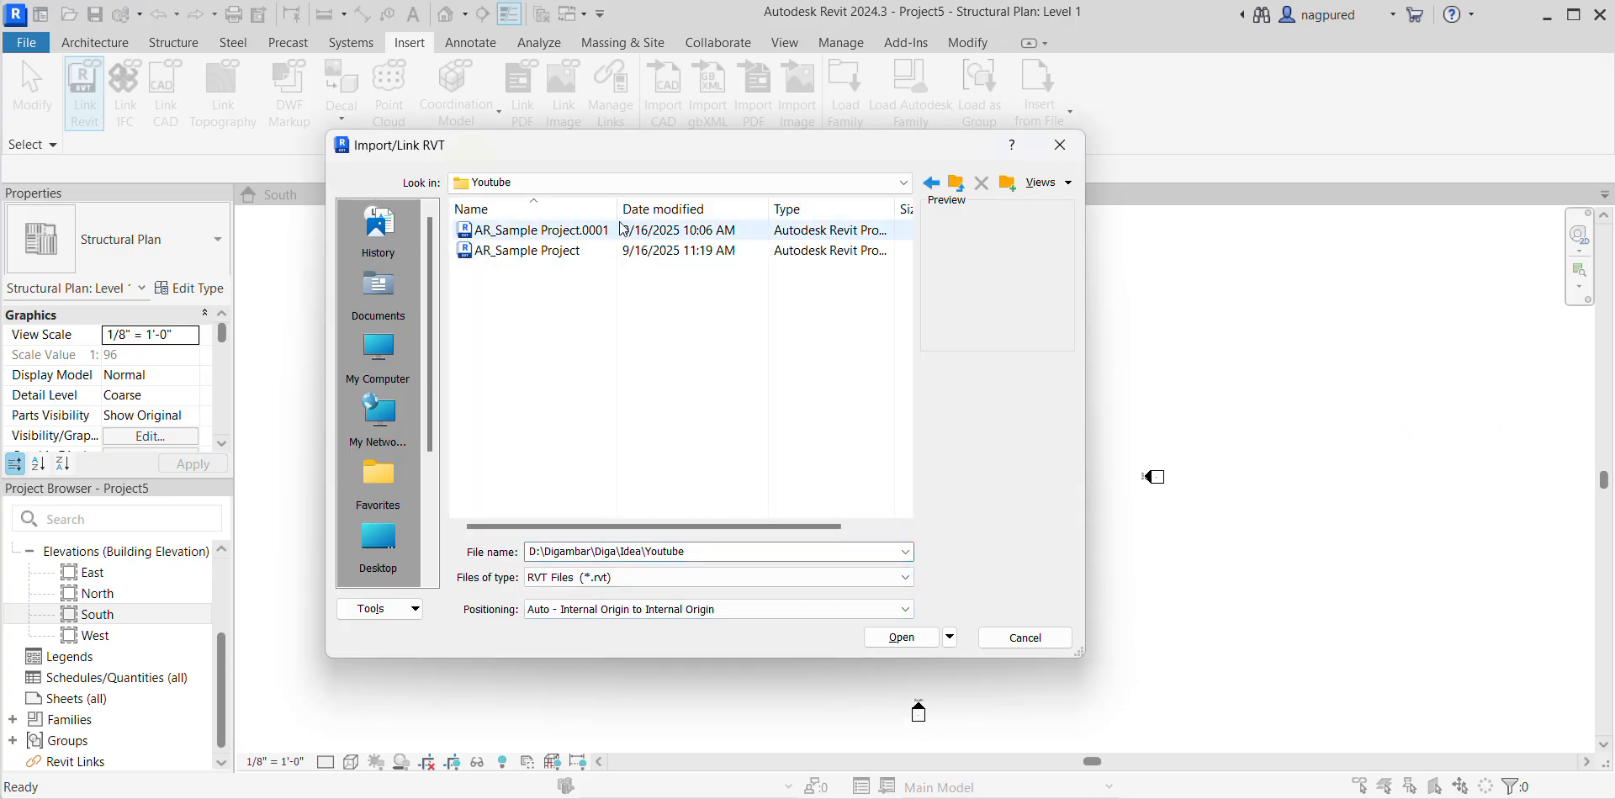
Link AR_Sample Project.rvt into the project with Auto - Internal Origin to Internal Origin positioning.
{"action": "left_click", "coordinate": [588, 264]}
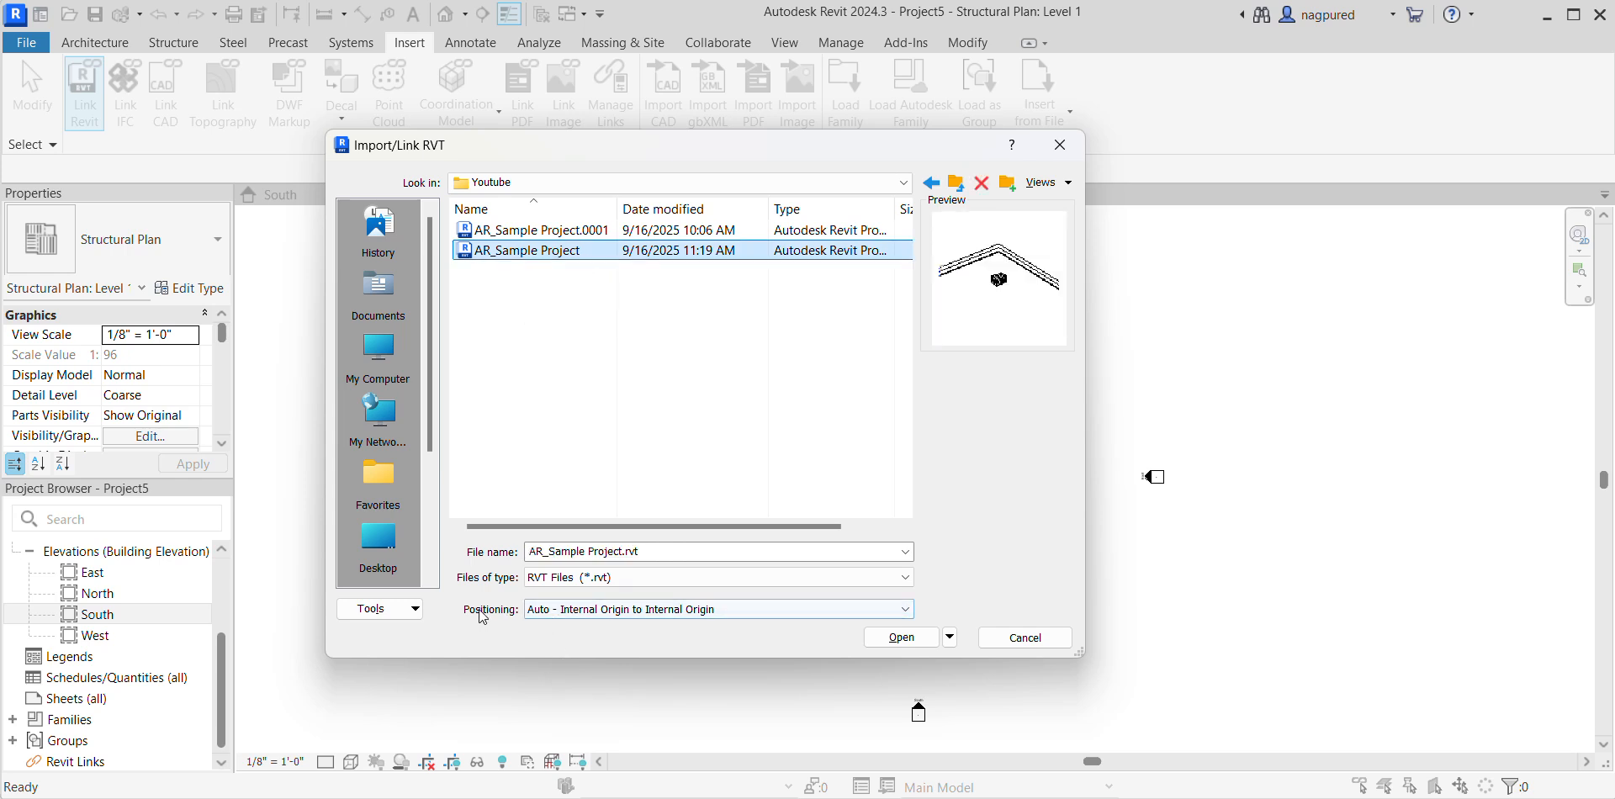
{"action": "left_click", "coordinate": [630, 576]}
{"action": "left_click", "coordinate": [630, 576]}
{"action": "left_click", "coordinate": [547, 610]}
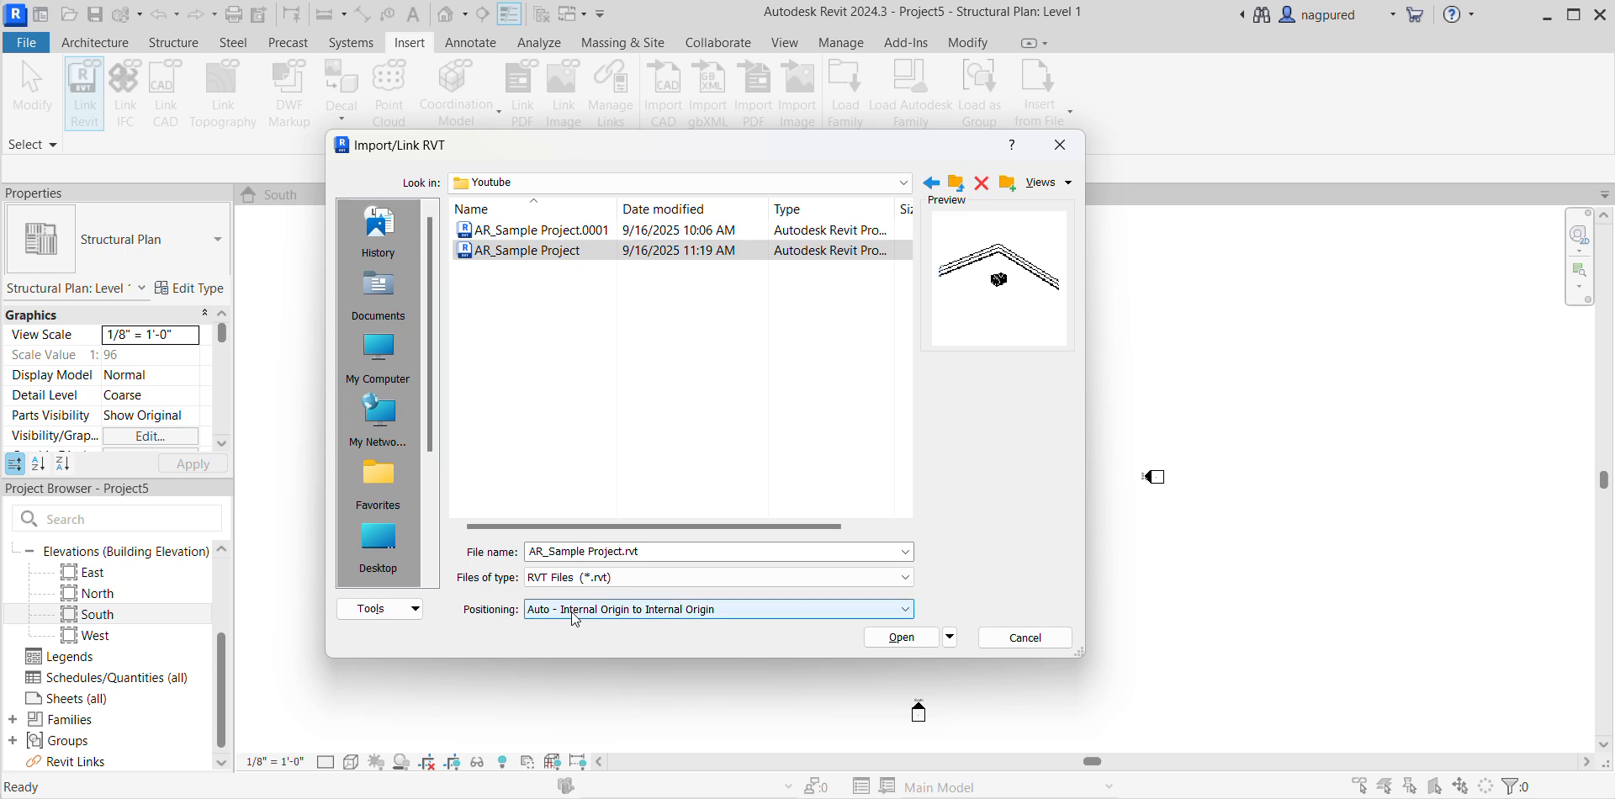
{"action": "left_click", "coordinate": [592, 642]}
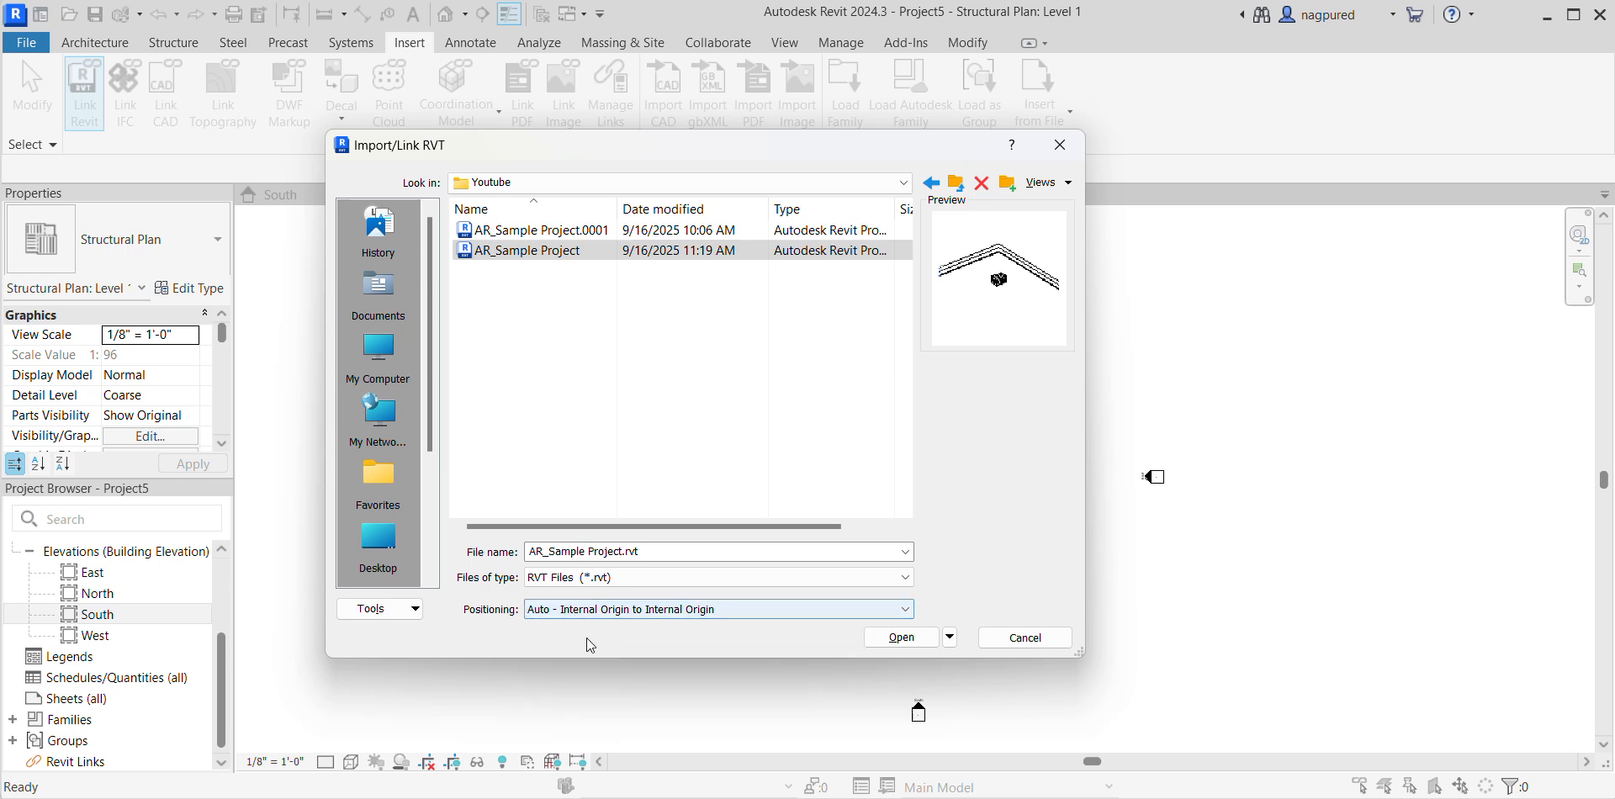
{"action": "left_click", "coordinate": [581, 609]}
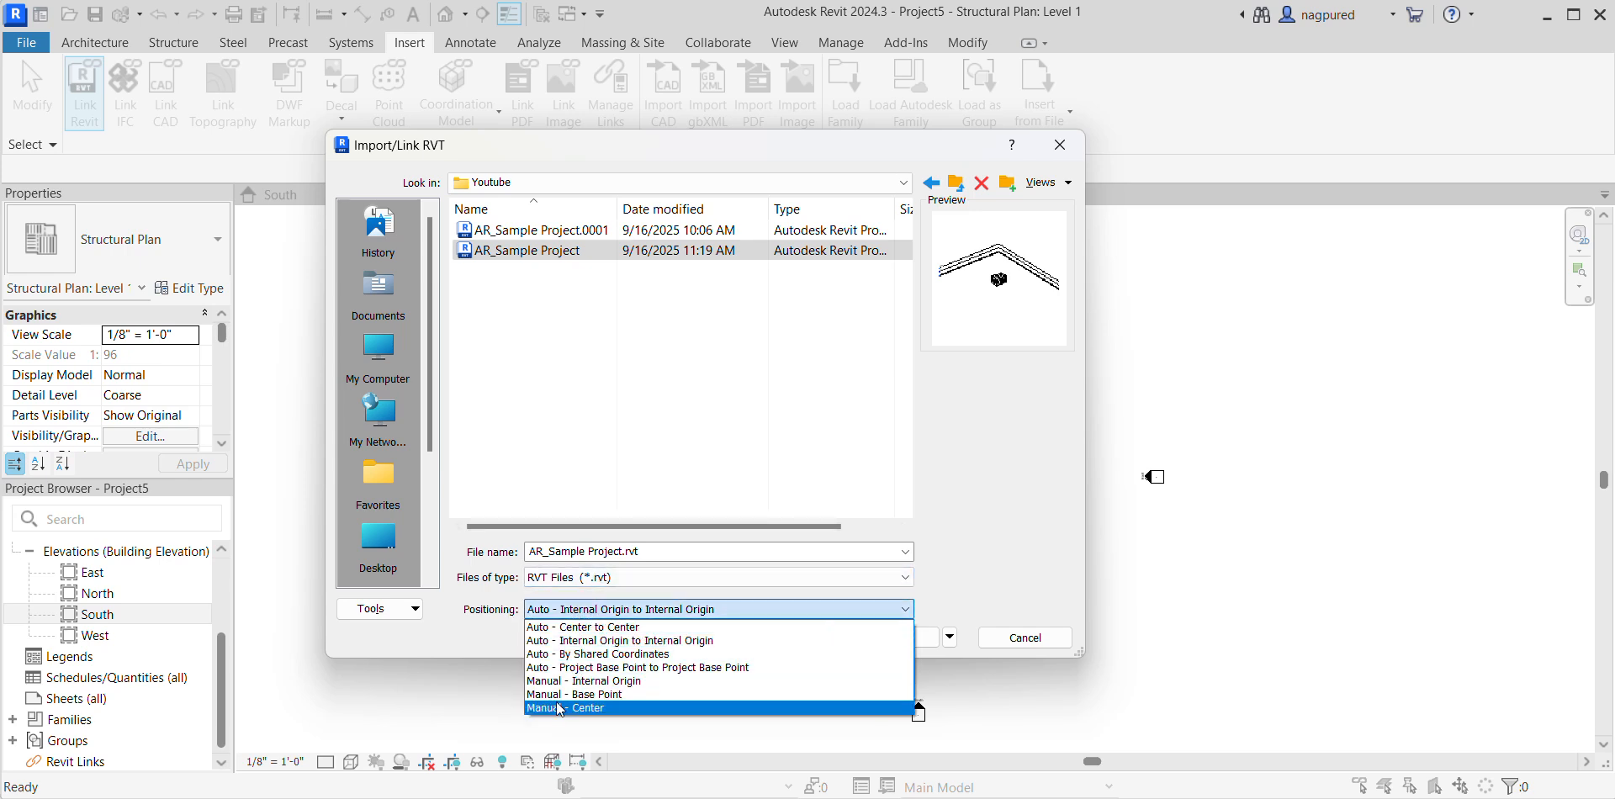
{"action": "left_click", "coordinate": [483, 633]}
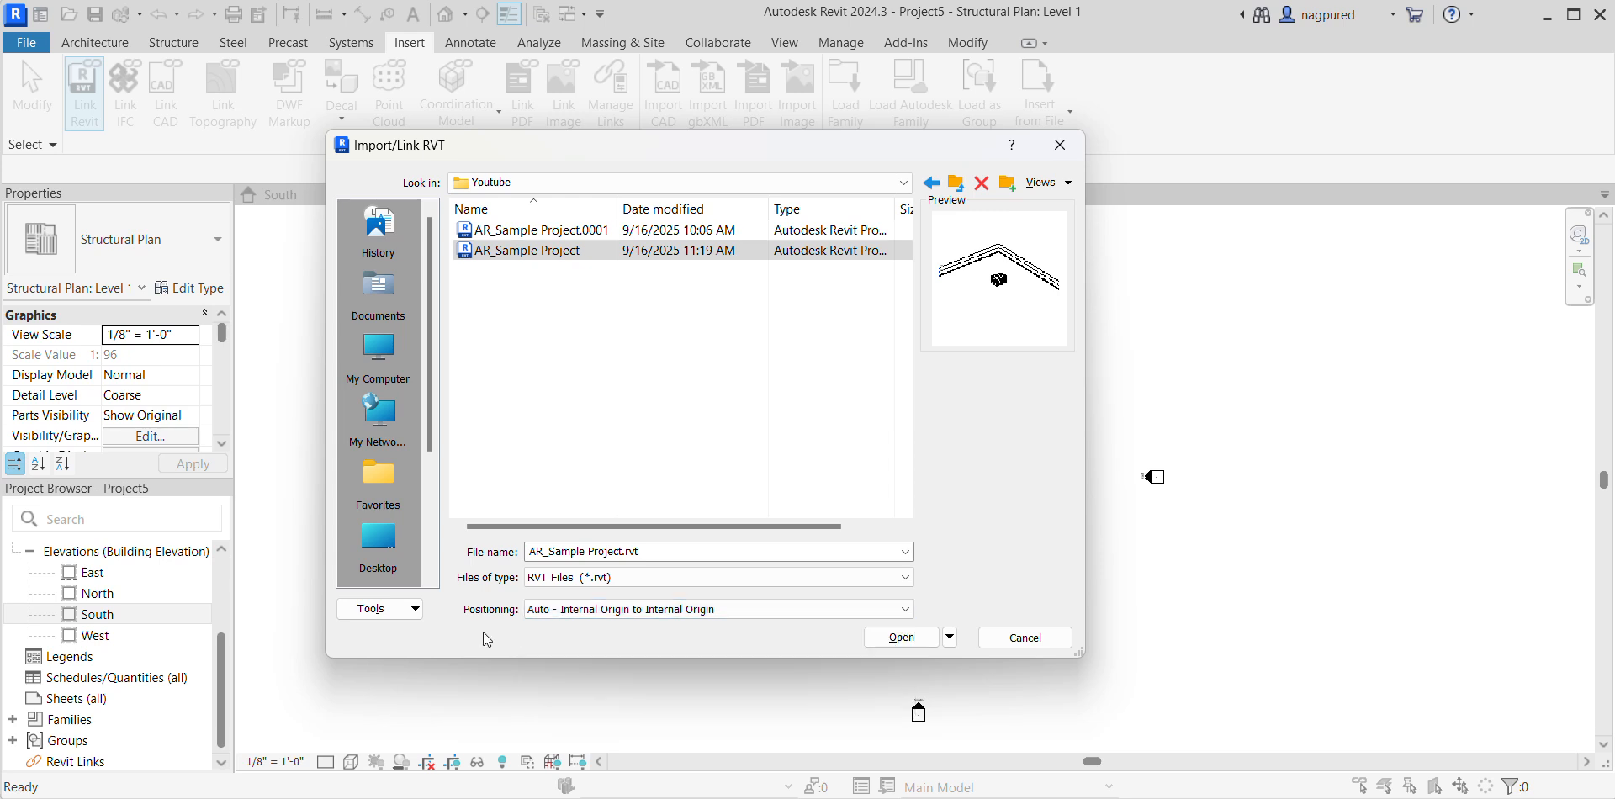
{"action": "left_click", "coordinate": [898, 638]}
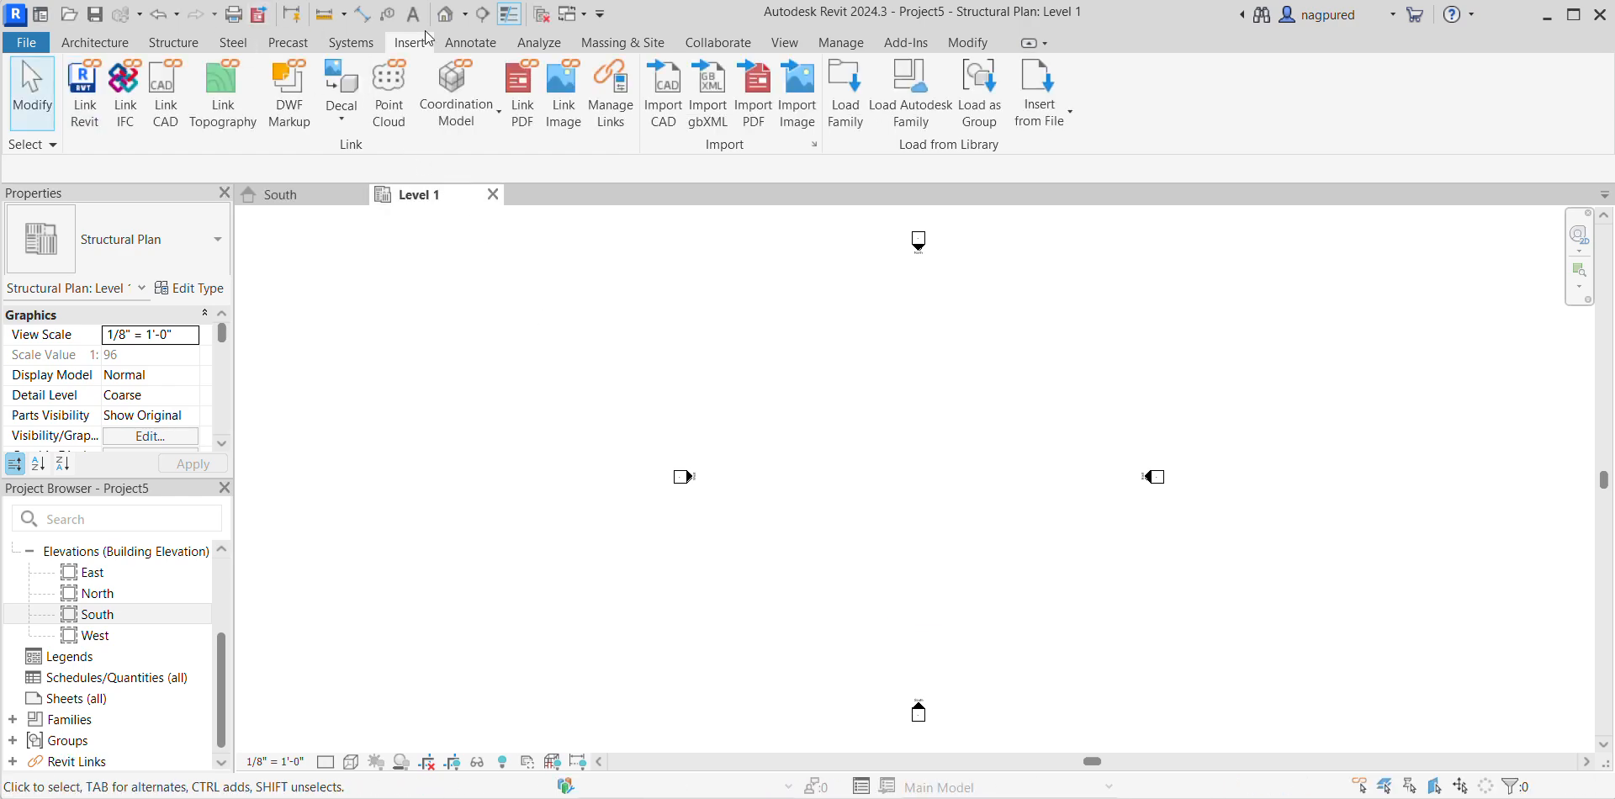
Open the default 3D view to show the linked house model up close.
{"action": "left_click", "coordinate": [457, 14]}
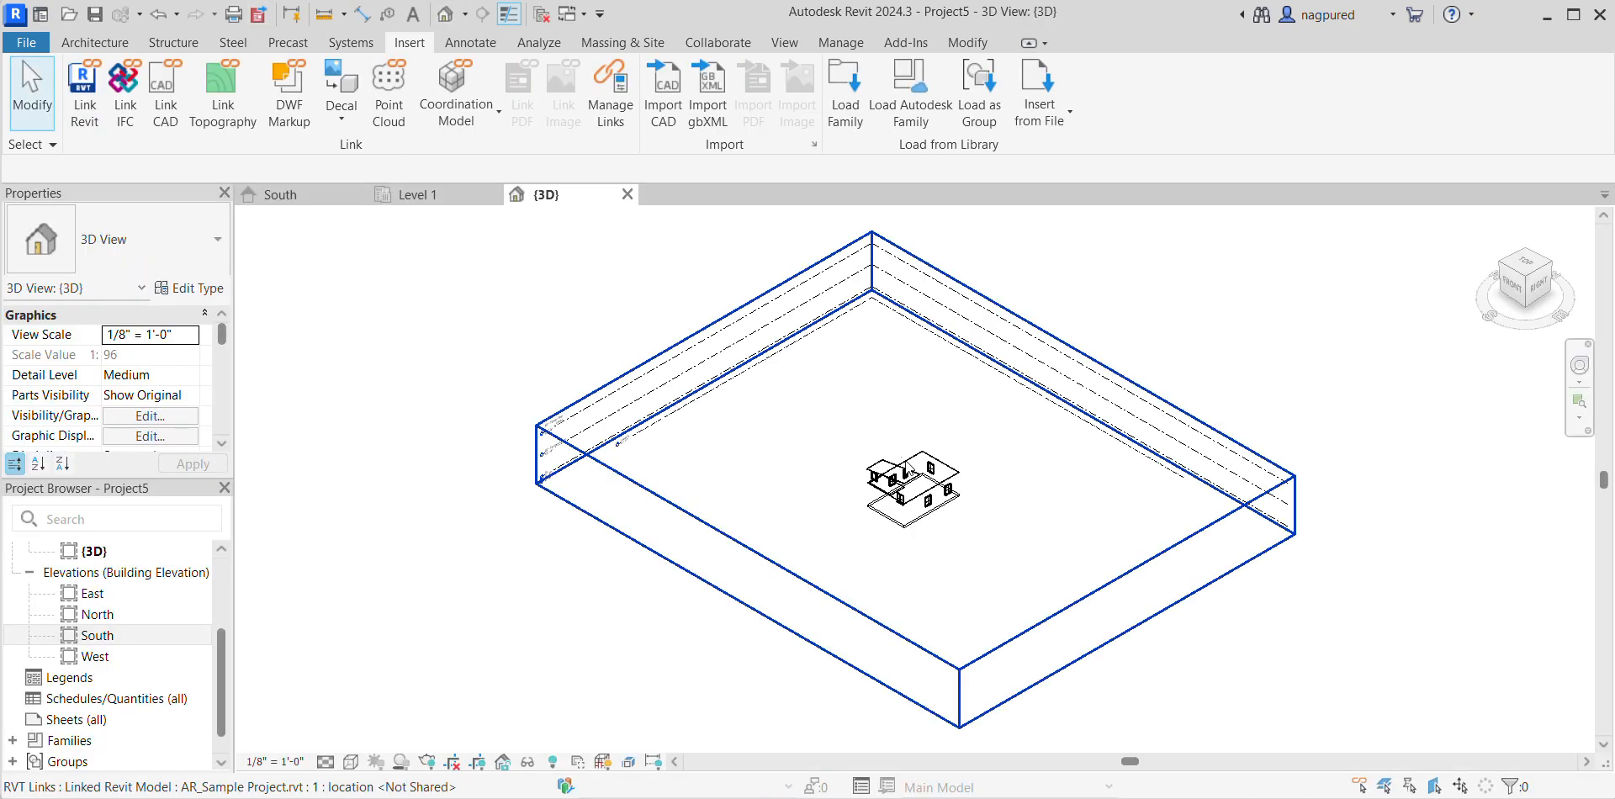
{"action": "middle_click_drag", "start_coordinate": [1087, 626], "coordinate": [949, 495]}
{"action": "scroll", "coordinate": [875, 497], "scroll_direction": "up", "scroll_amount": 1}
{"action": "middle_click_drag", "start_coordinate": [829, 467], "coordinate": [869, 463], "text": "shift"}
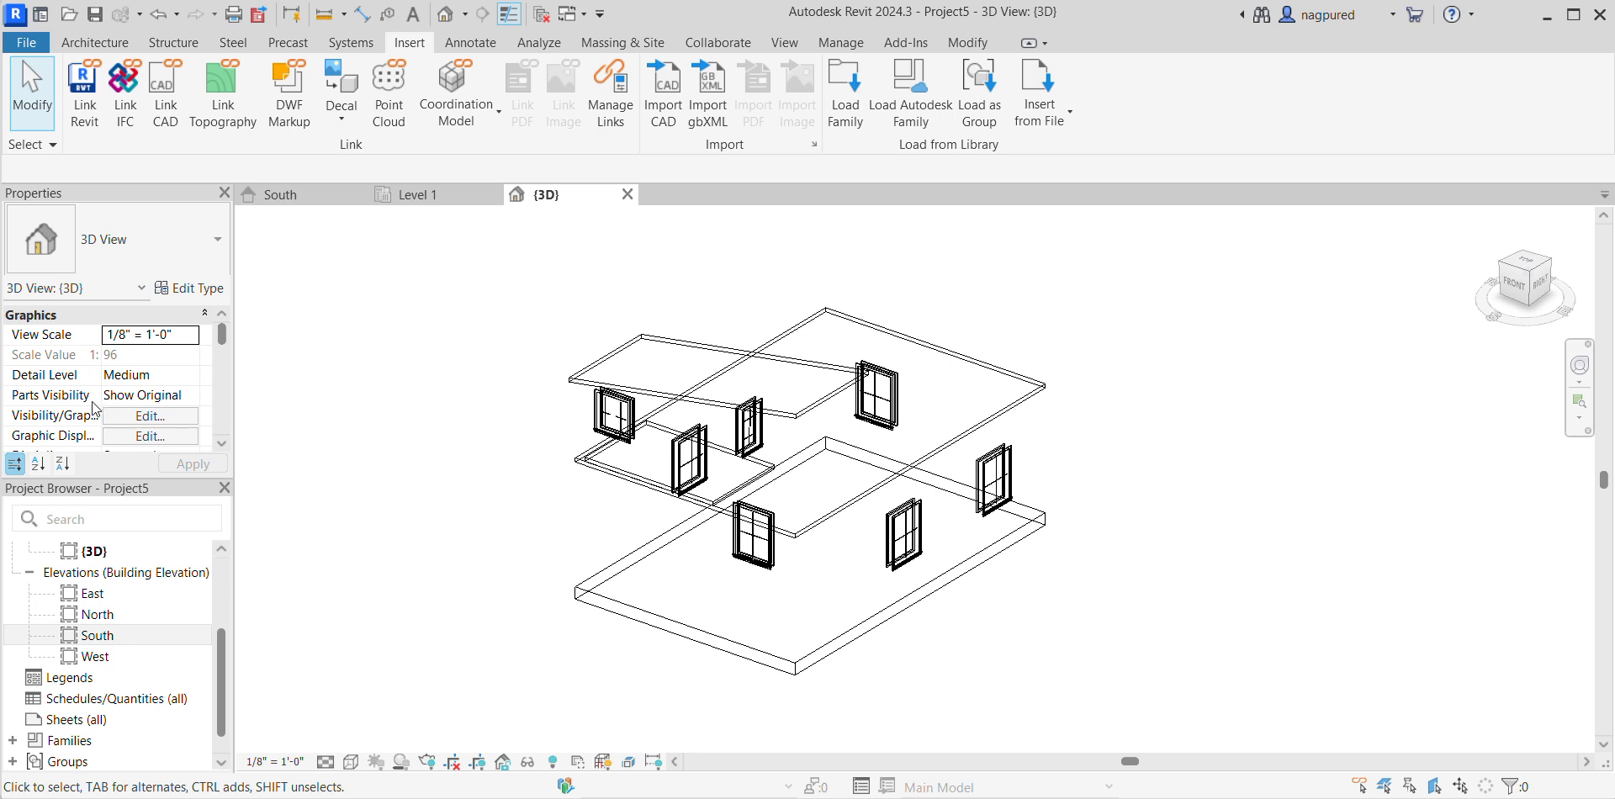
Set the 3D view's discipline to Coordination.
{"action": "scroll", "coordinate": [96, 410], "scroll_direction": "down", "scroll_amount": 3}
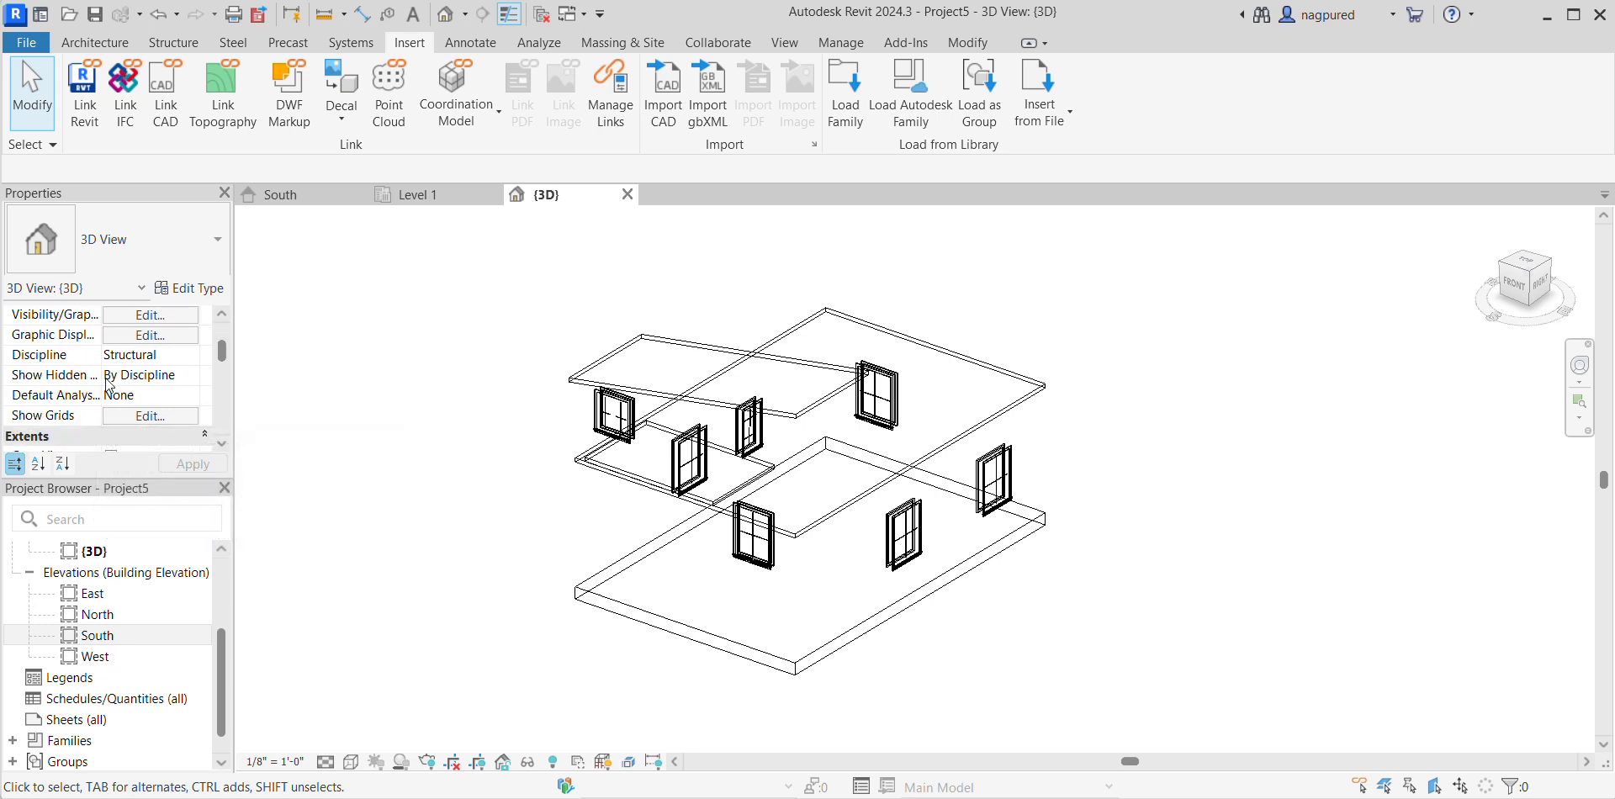
{"action": "left_click", "coordinate": [193, 357]}
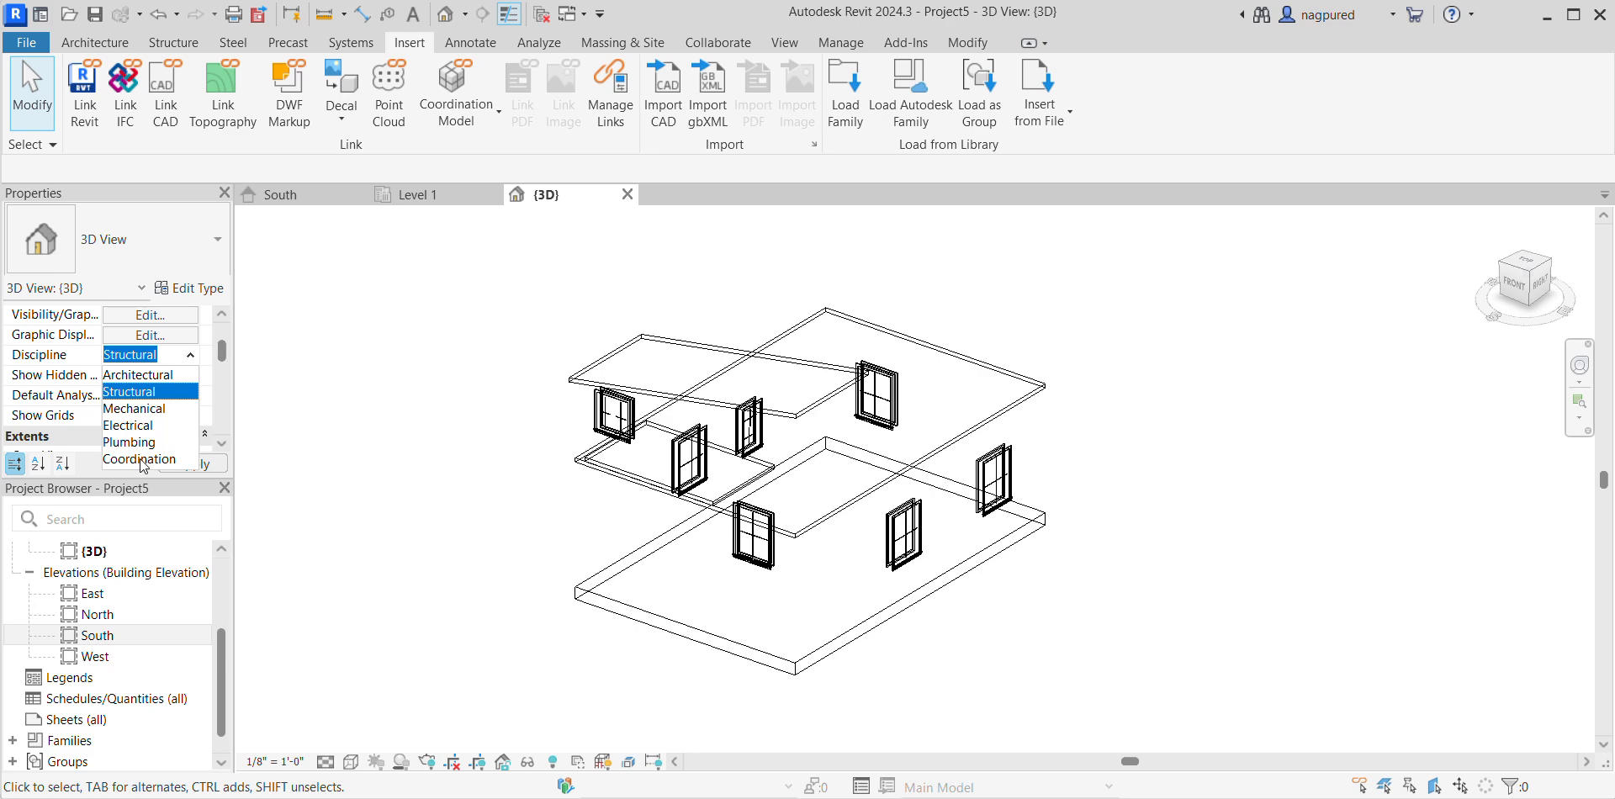
{"action": "left_click", "coordinate": [139, 459]}
{"action": "middle_click_drag", "start_coordinate": [1226, 508], "coordinate": [1214, 486], "text": "shift"}
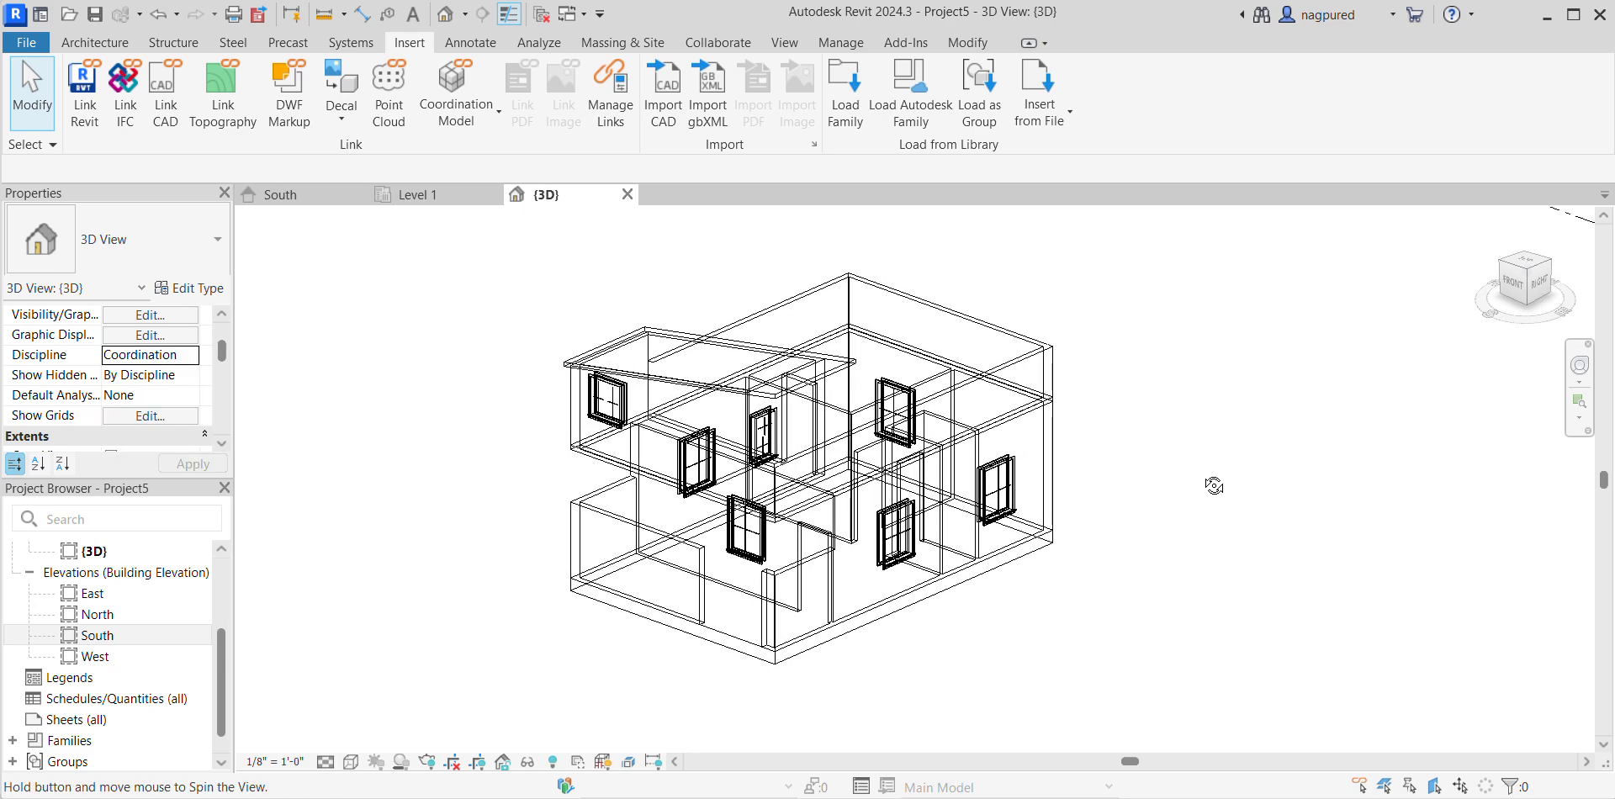
{"action": "left_click", "coordinate": [196, 358]}
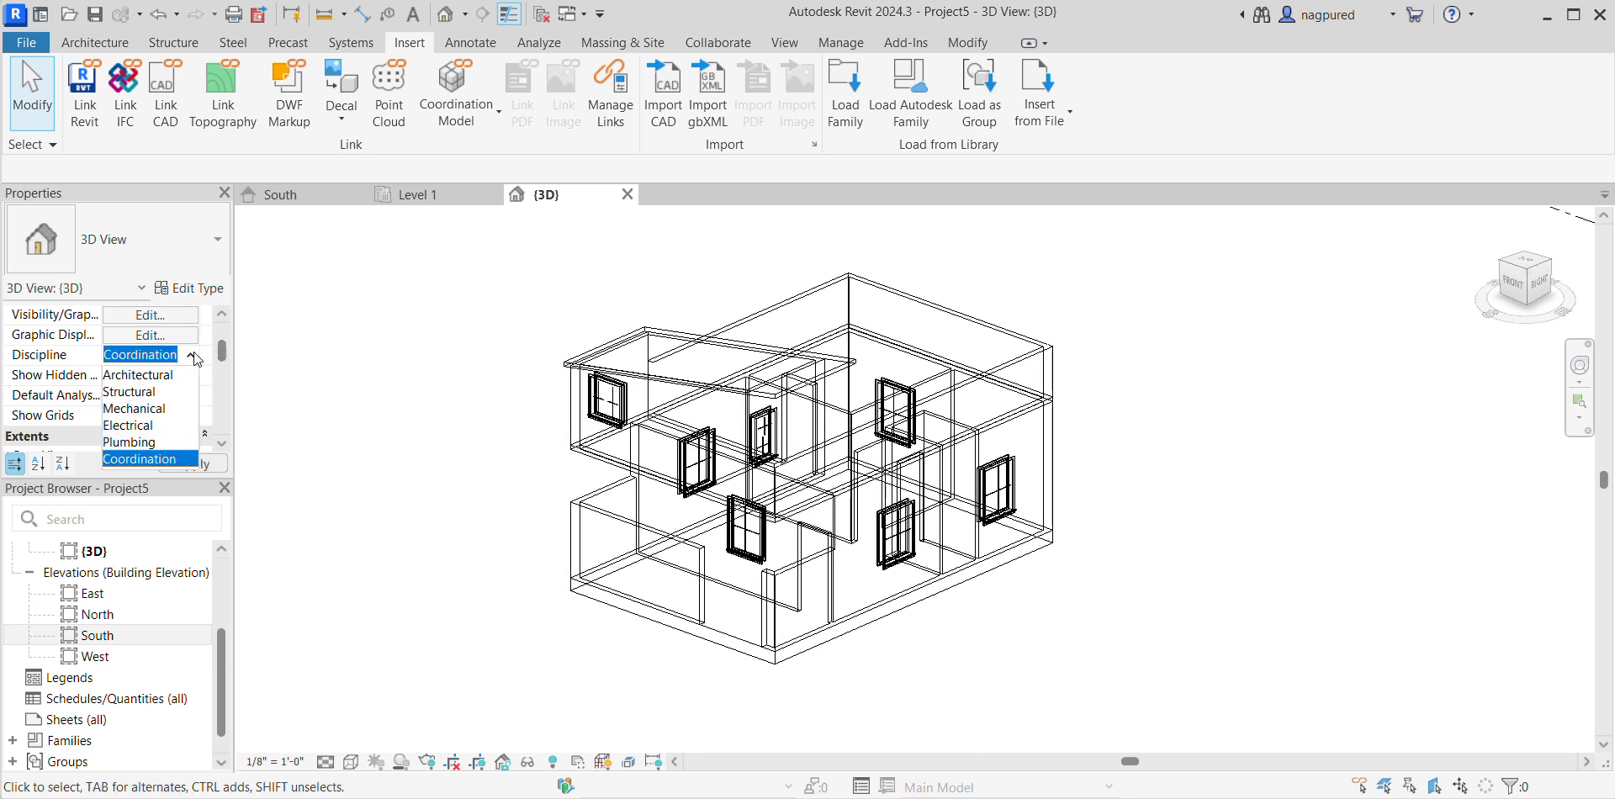
Set the 3D view's visual style to Shaded and its discipline to Coordination.
{"action": "left_click", "coordinate": [152, 376]}
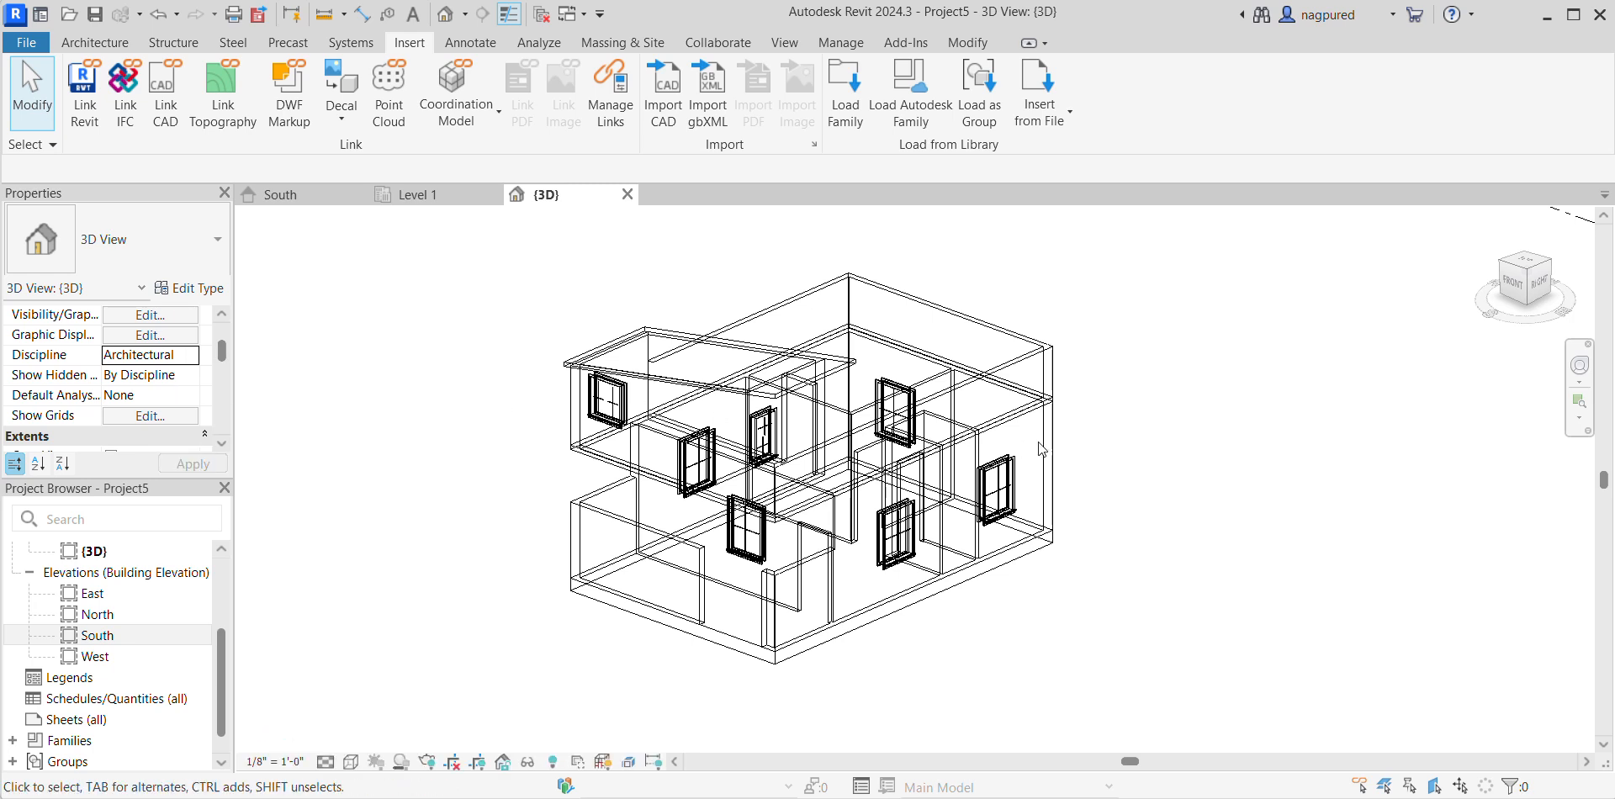
{"action": "left_click", "coordinate": [352, 762]}
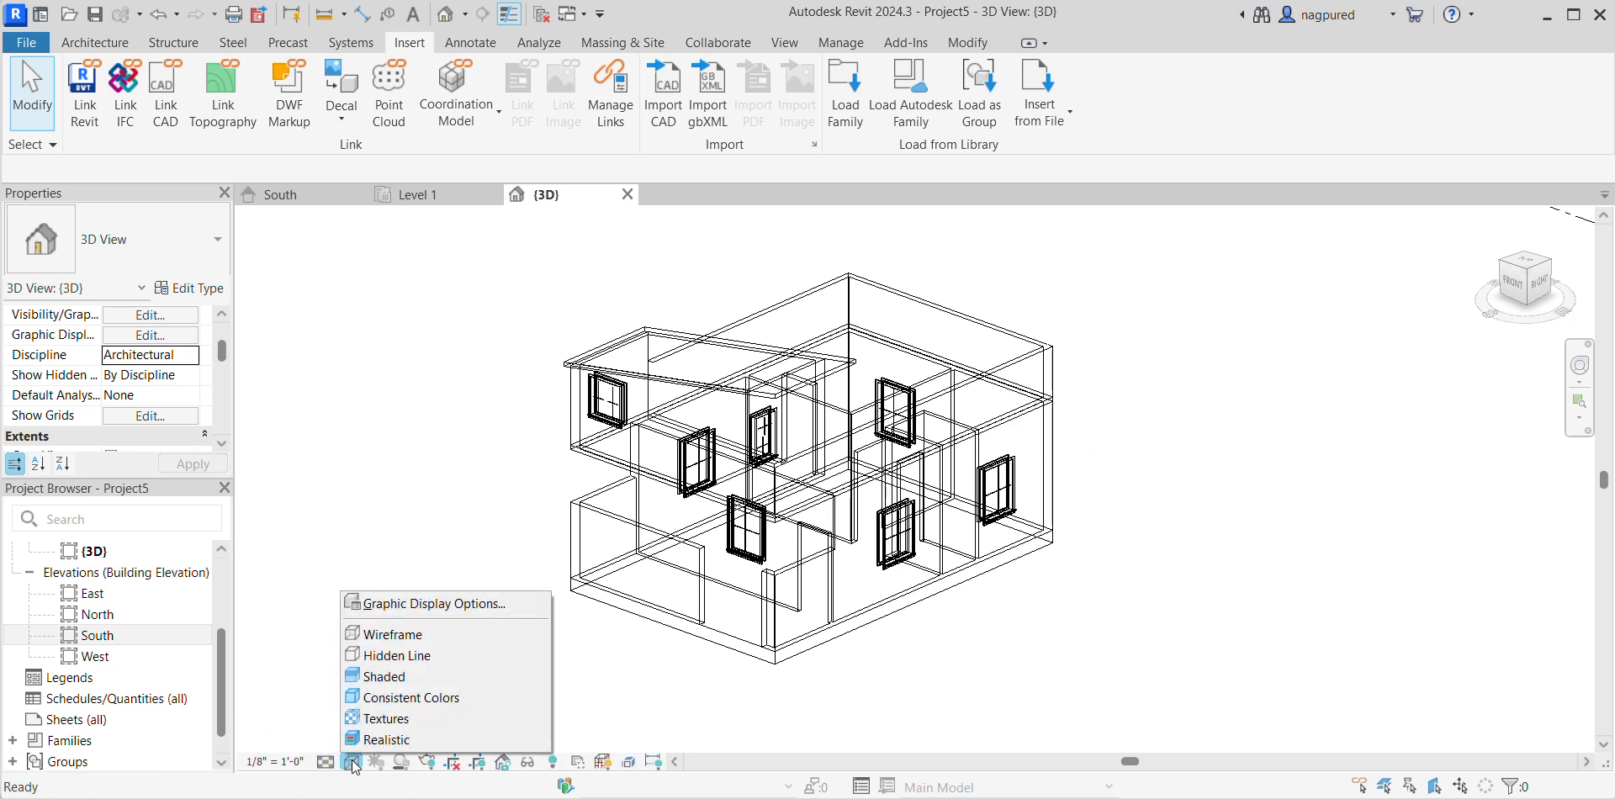
{"action": "left_click", "coordinate": [384, 676]}
{"action": "mouse_move", "coordinate": [1030, 619]}
{"action": "middle_mouse_down", "text": "shift"}
{"action": "mouse_move", "coordinate": [771, 512]}
{"action": "mouse_move", "coordinate": [1021, 598]}
{"action": "mouse_move", "coordinate": [1047, 626]}
{"action": "middle_mouse_up", "text": "shift"}
{"action": "left_click", "coordinate": [197, 360]}
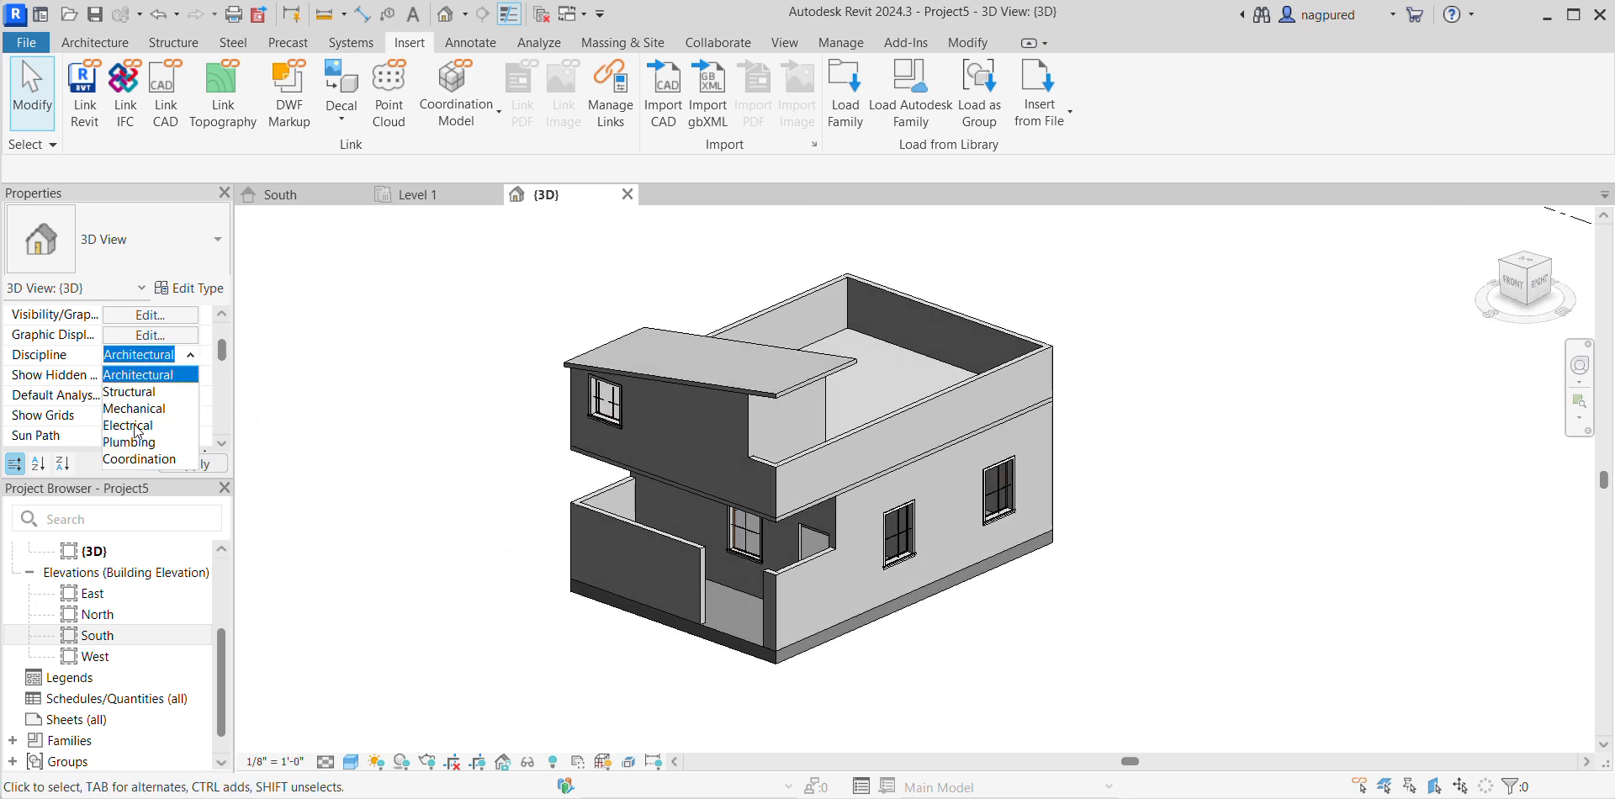
{"action": "left_click", "coordinate": [134, 466]}
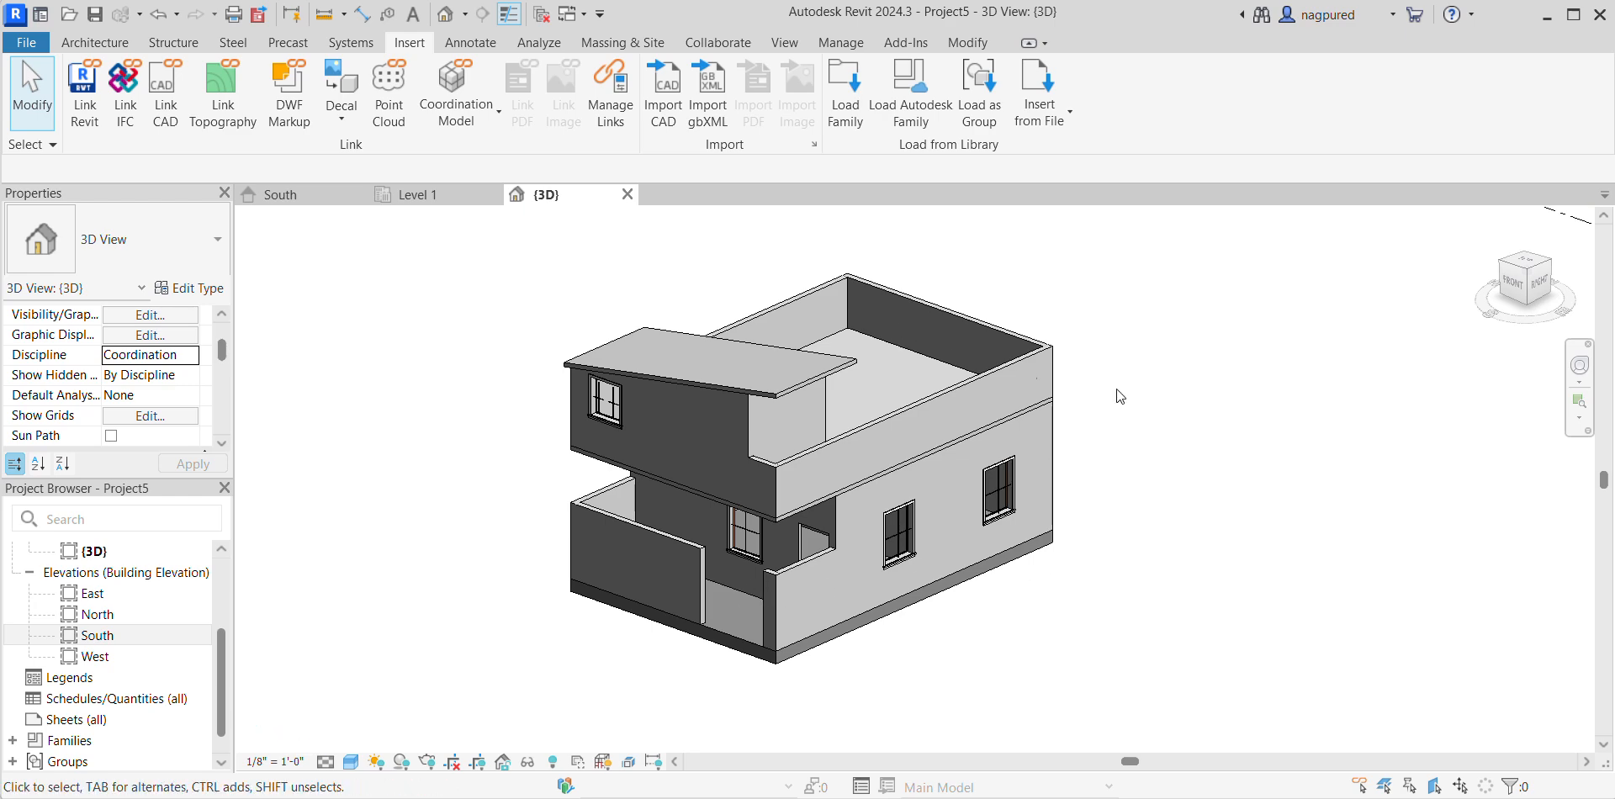
Make all model categories visible in the 3D view's Visibility/Graphic Overrides.
{"action": "key", "text": "v"}
{"action": "key", "text": "g"}
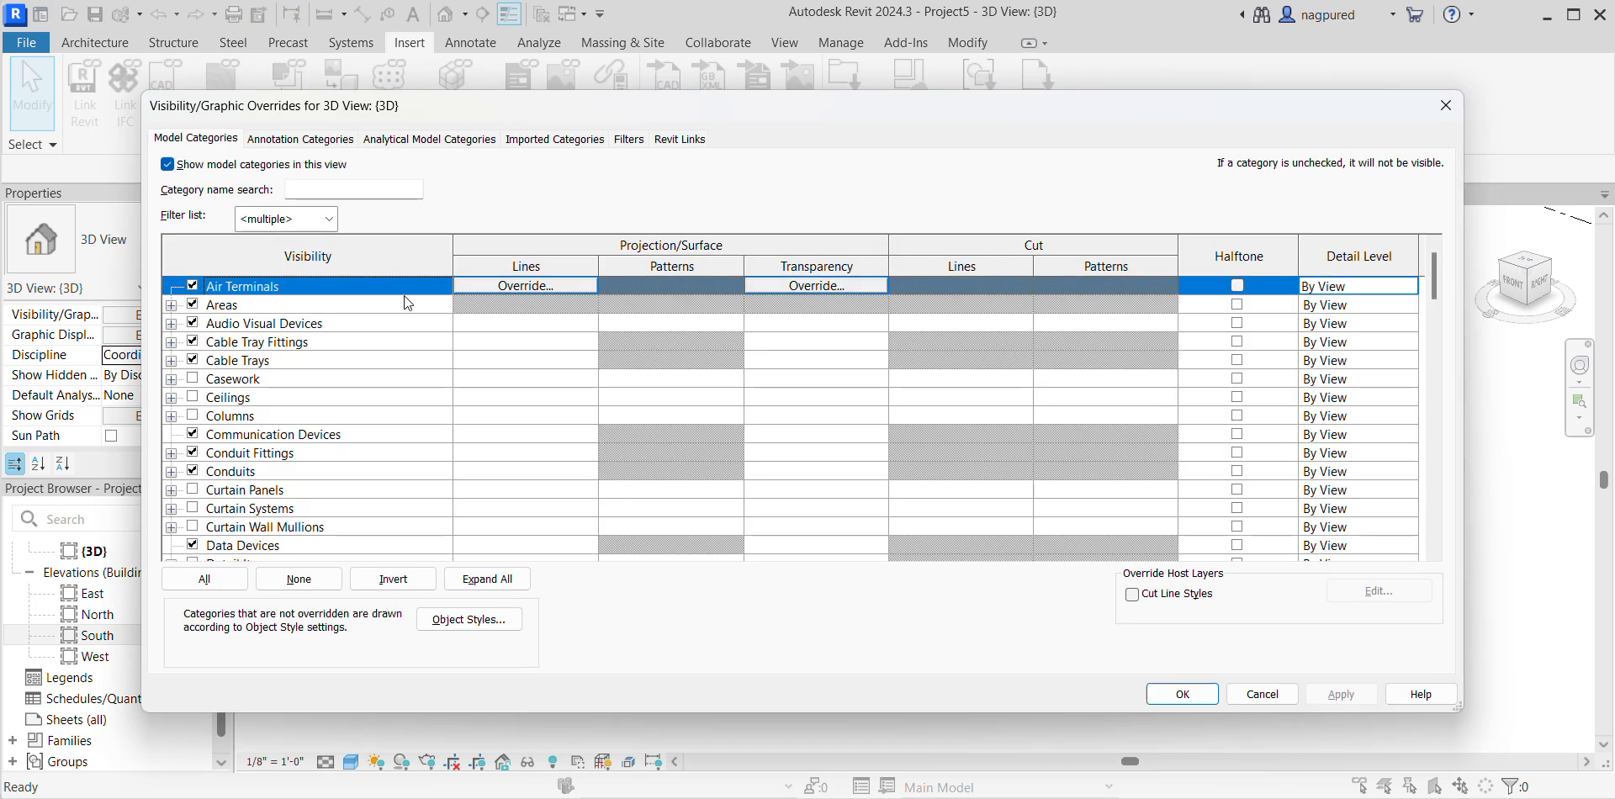
{"action": "scroll", "coordinate": [214, 488], "scroll_direction": "down", "scroll_amount": 3}
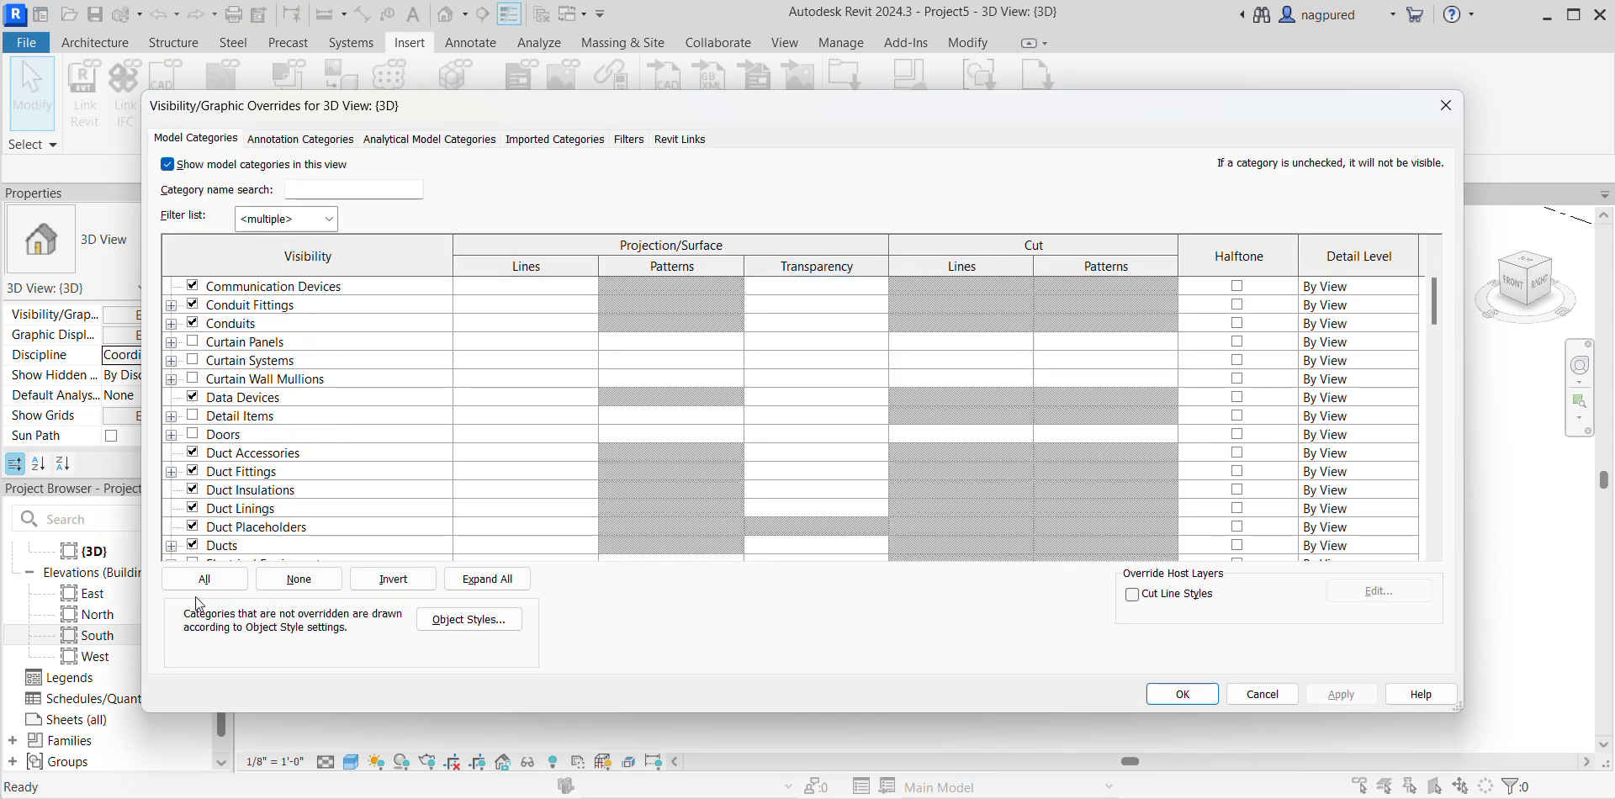
{"action": "left_click", "coordinate": [204, 578]}
{"action": "left_click", "coordinate": [193, 435]}
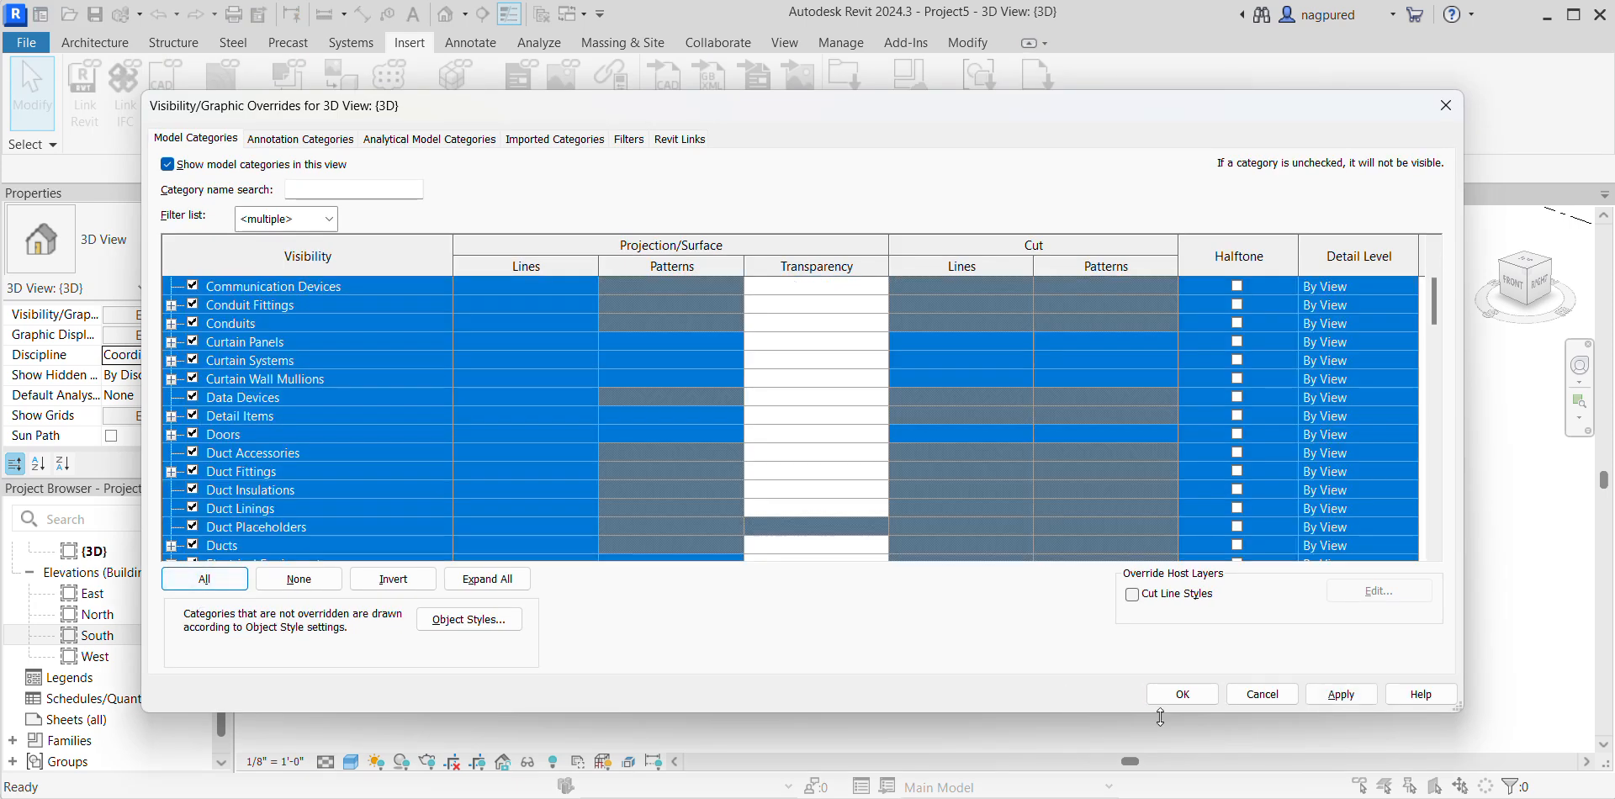
{"action": "left_click", "coordinate": [1207, 702]}
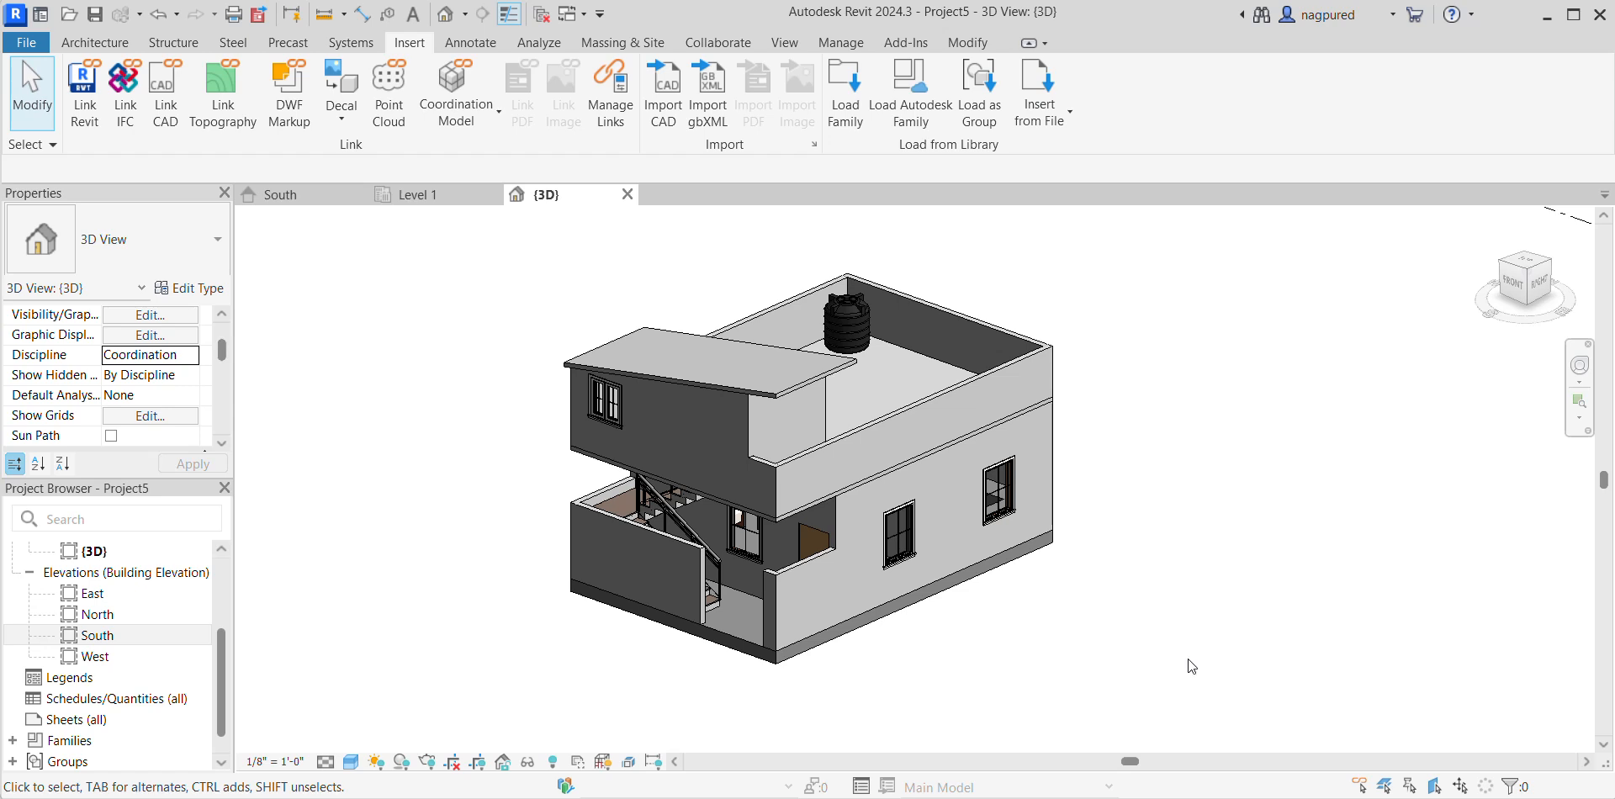
Set the 3D view's detail level to Fine.
{"action": "left_click", "coordinate": [325, 762]}
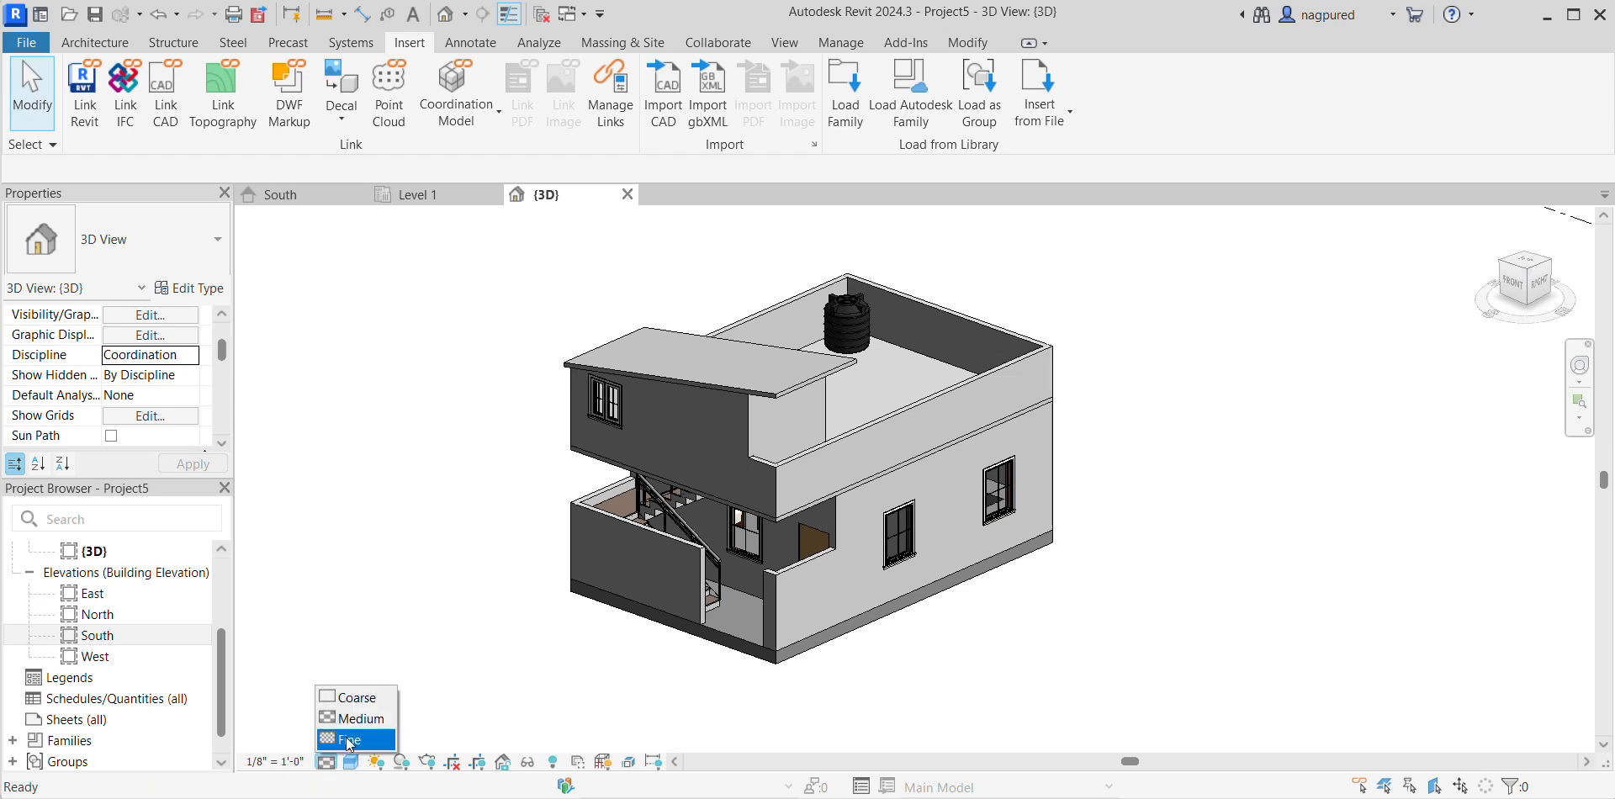
{"action": "left_click", "coordinate": [349, 740]}
{"action": "middle_click_drag", "start_coordinate": [358, 575], "coordinate": [529, 569]}
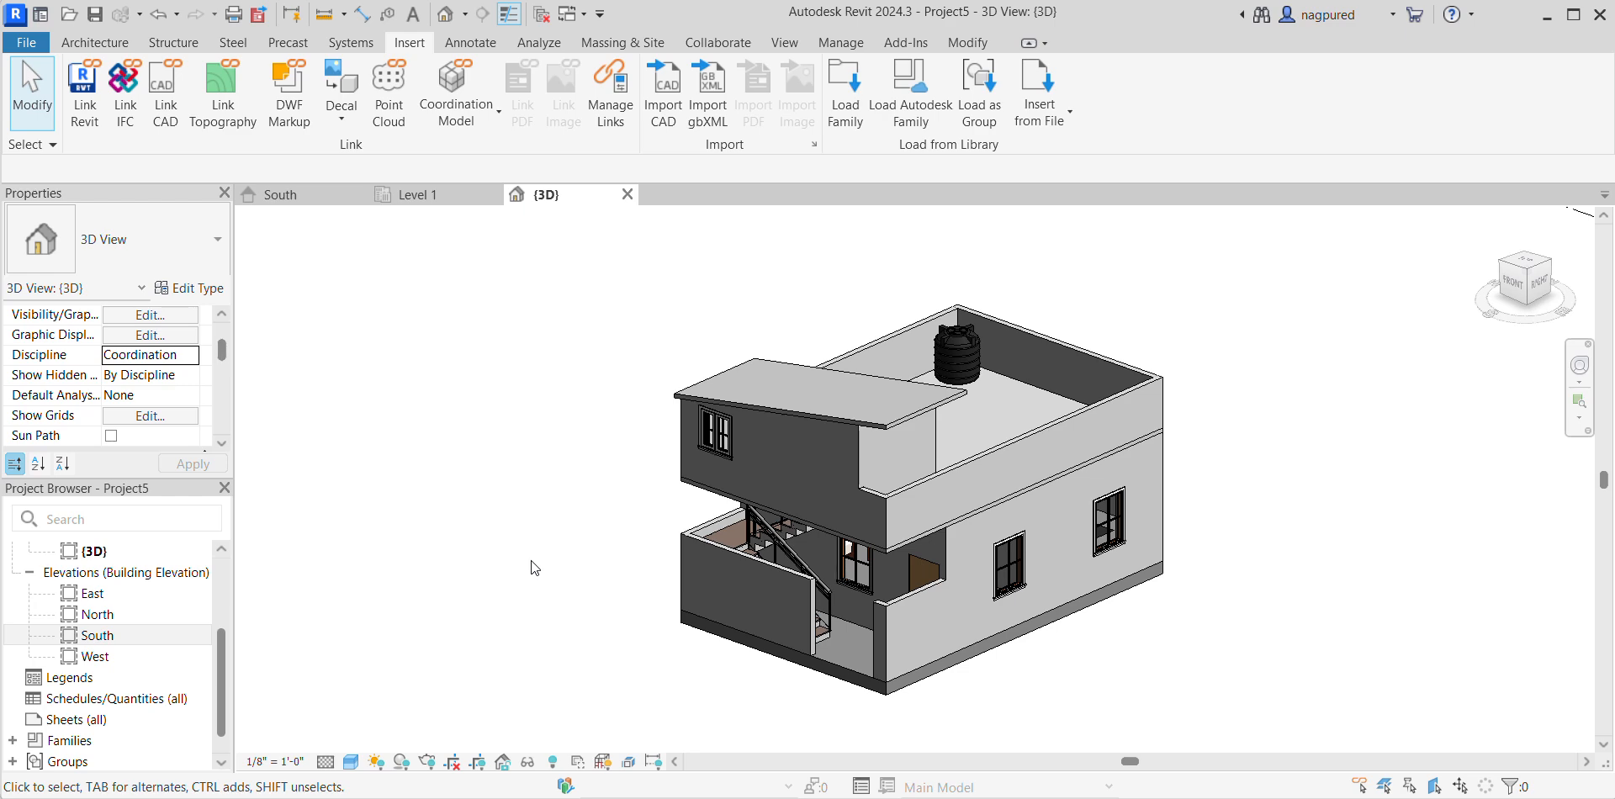
Select the linked house model in the 3D view and examine its extents and level lines.
{"action": "left_click", "coordinate": [843, 488]}
{"action": "scroll", "coordinate": [852, 485], "scroll_direction": "down", "scroll_amount": 5}
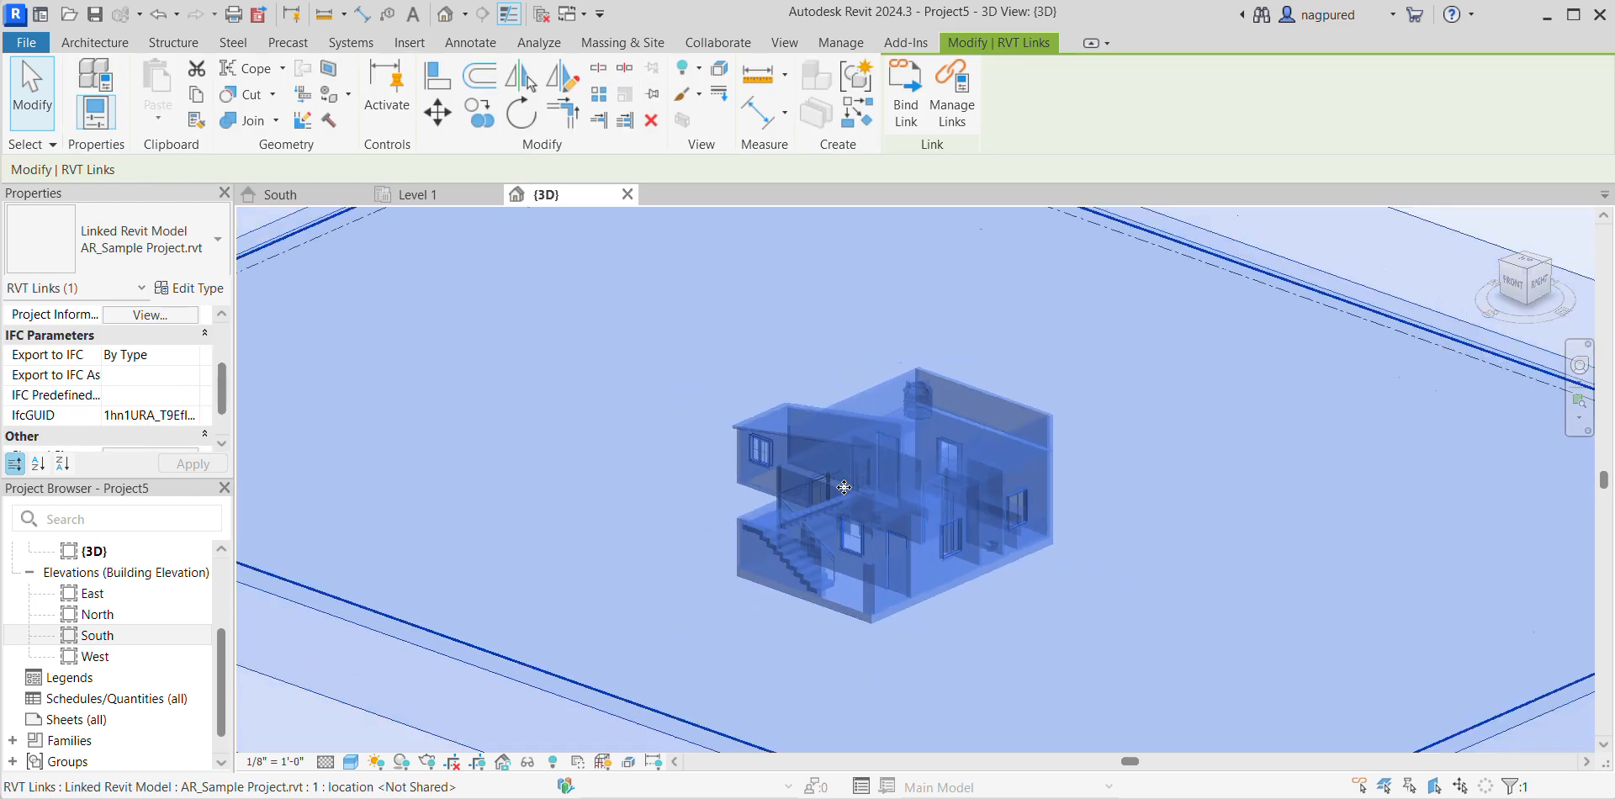
{"action": "scroll", "coordinate": [852, 486], "scroll_direction": "down", "scroll_amount": 2}
{"action": "scroll", "coordinate": [870, 480], "scroll_direction": "up", "scroll_amount": 2}
{"action": "middle_click_drag", "start_coordinate": [892, 515], "coordinate": [1112, 509]}
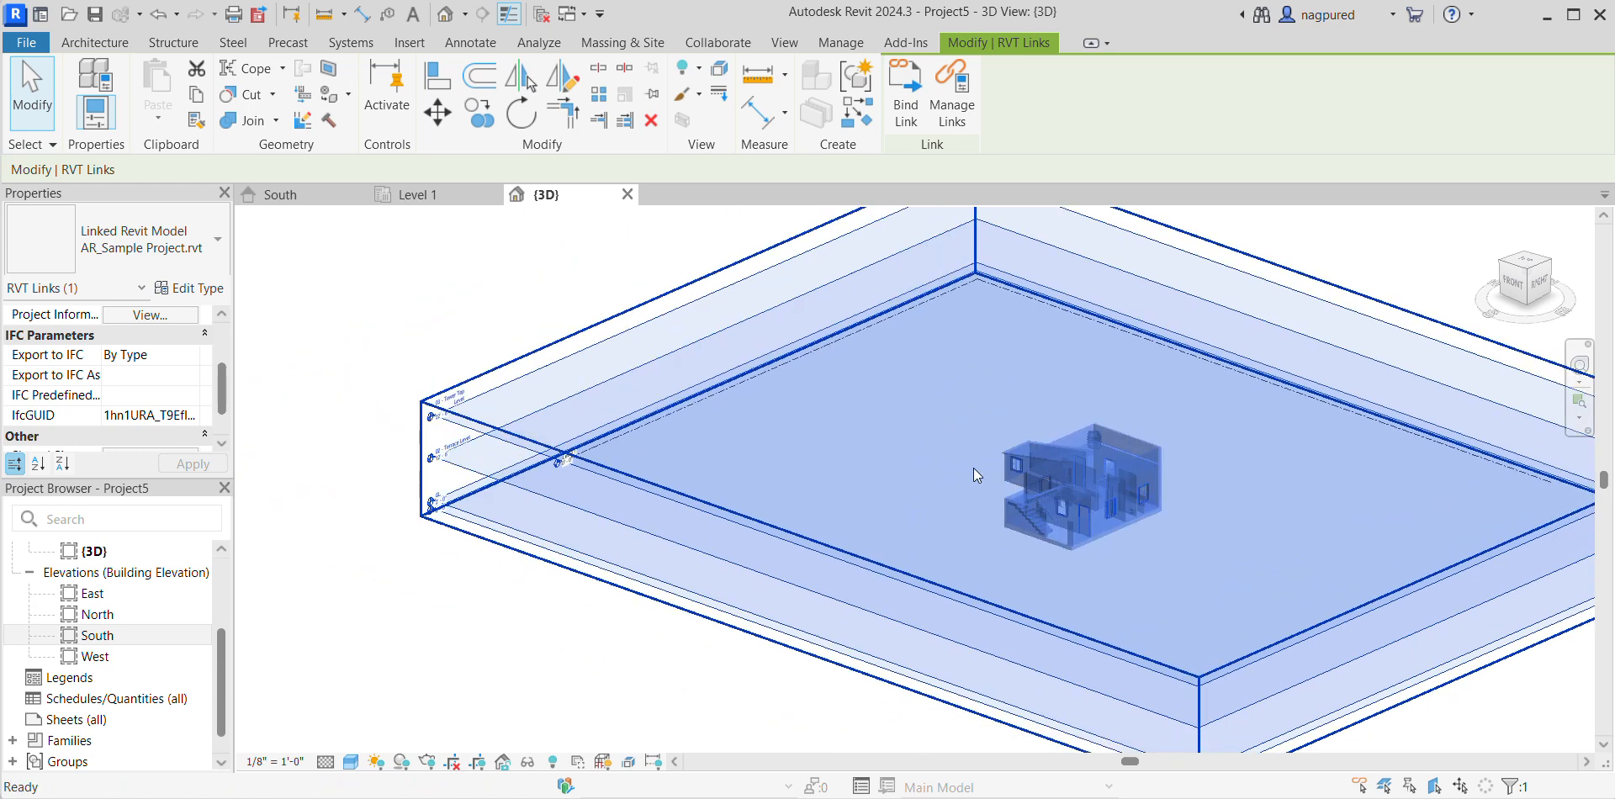
{"action": "scroll", "coordinate": [522, 416], "scroll_direction": "up", "scroll_amount": 3}
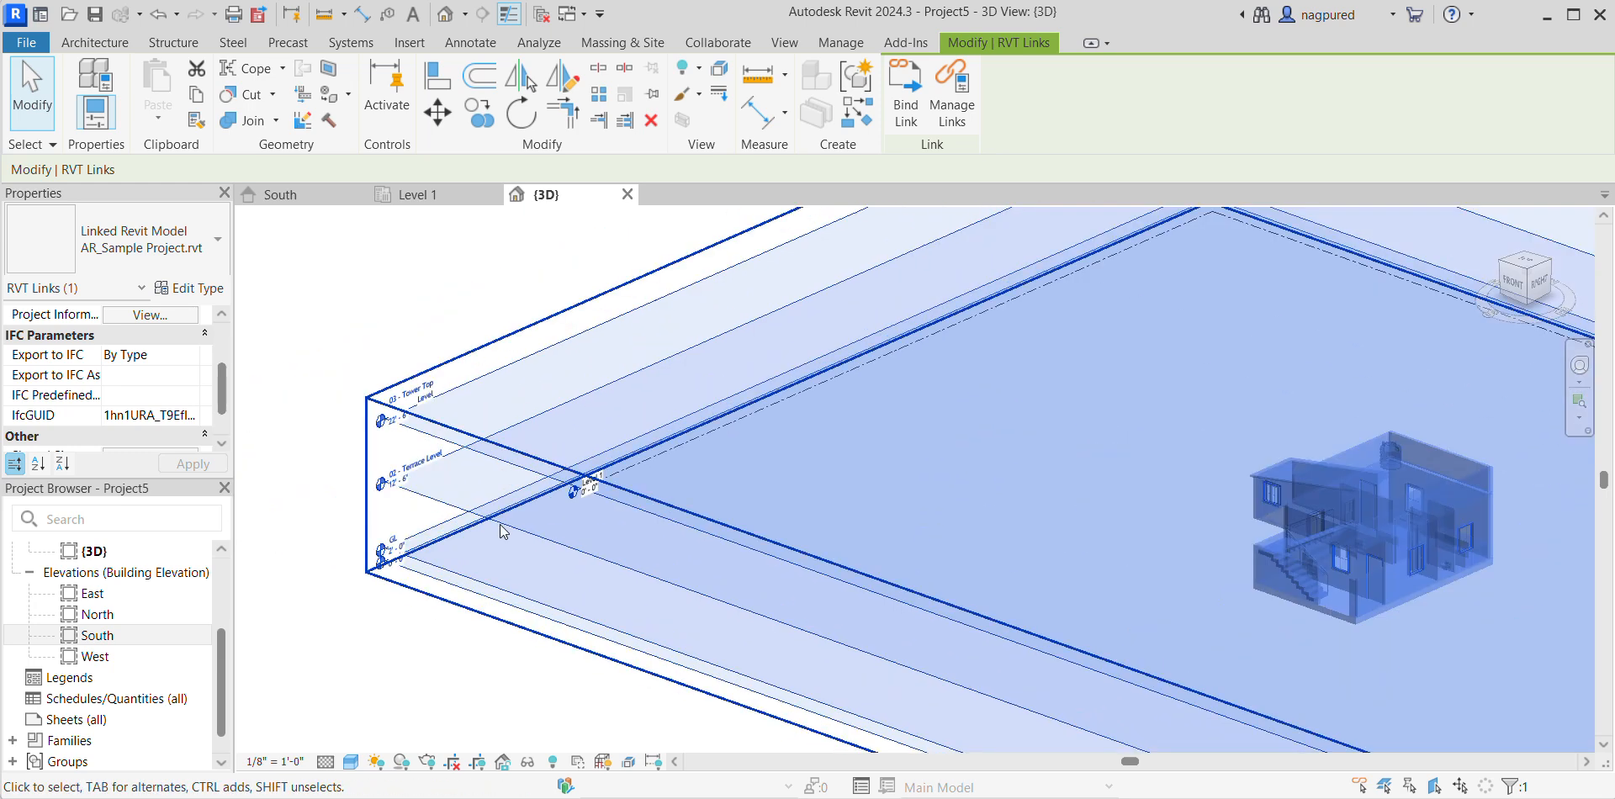
{"action": "left_click", "coordinate": [444, 677]}
Open the South elevation with the linked house and its levels in view.
{"action": "double_click", "coordinate": [96, 635]}
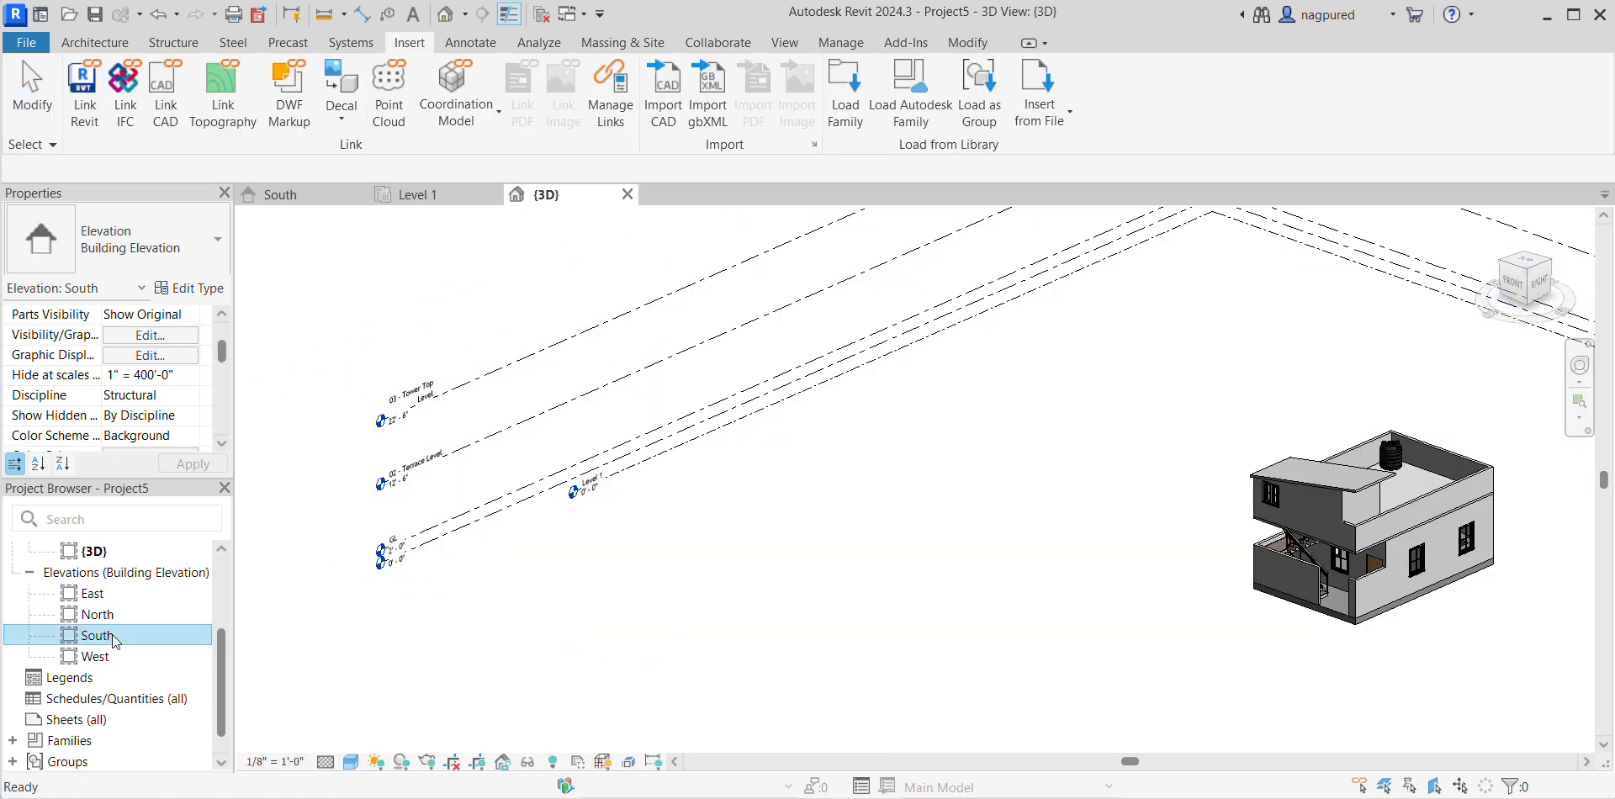
{"action": "middle_click_drag", "start_coordinate": [988, 465], "coordinate": [624, 512]}
{"action": "middle_click_drag", "start_coordinate": [1039, 469], "coordinate": [987, 472]}
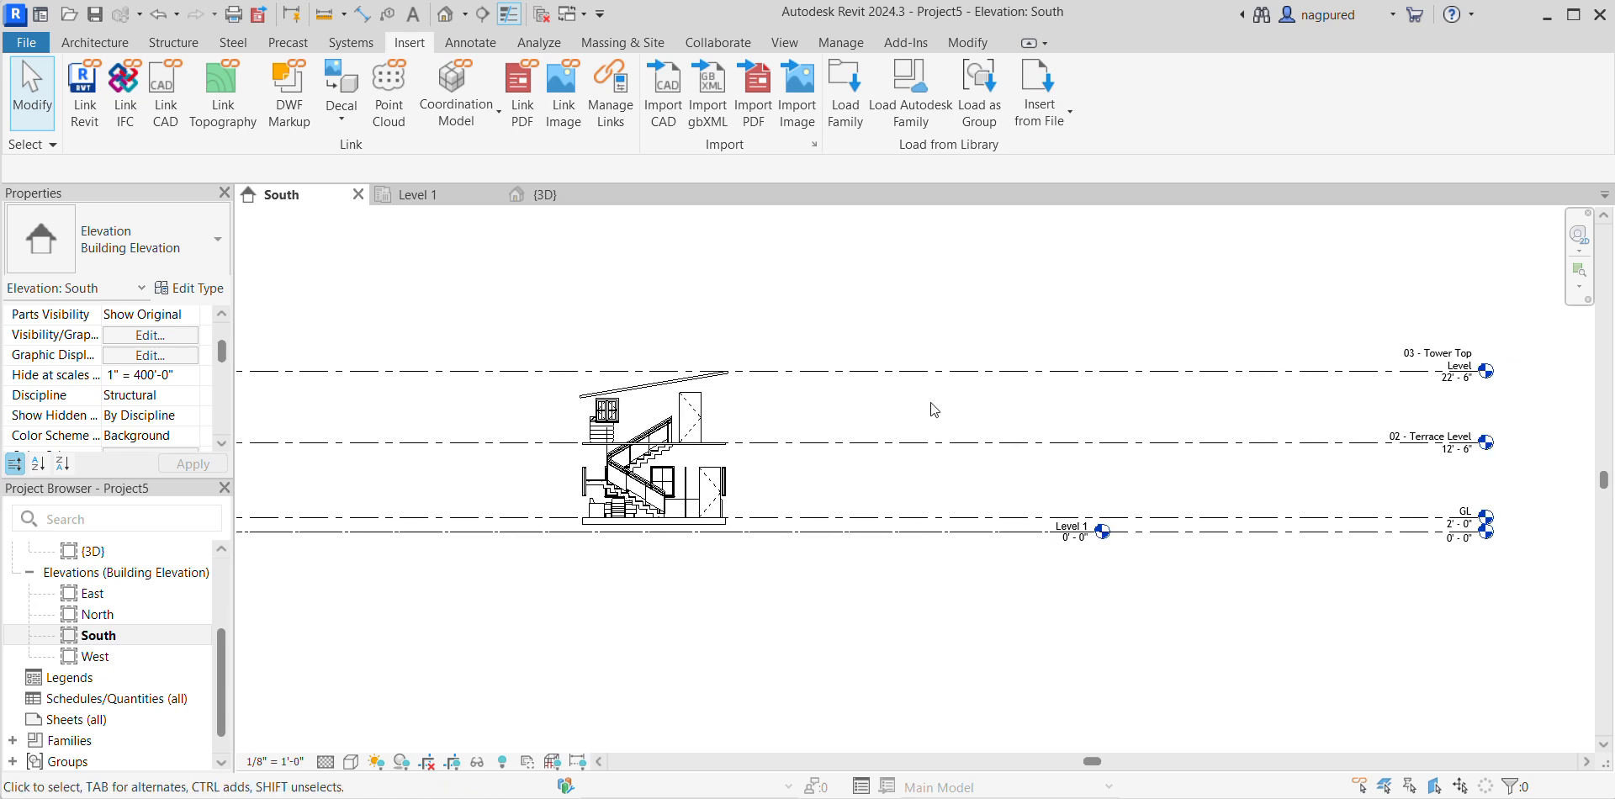
Start Copy/Monitor with the Select Link option and choose the linked architectural model.
{"action": "left_click", "coordinate": [744, 44]}
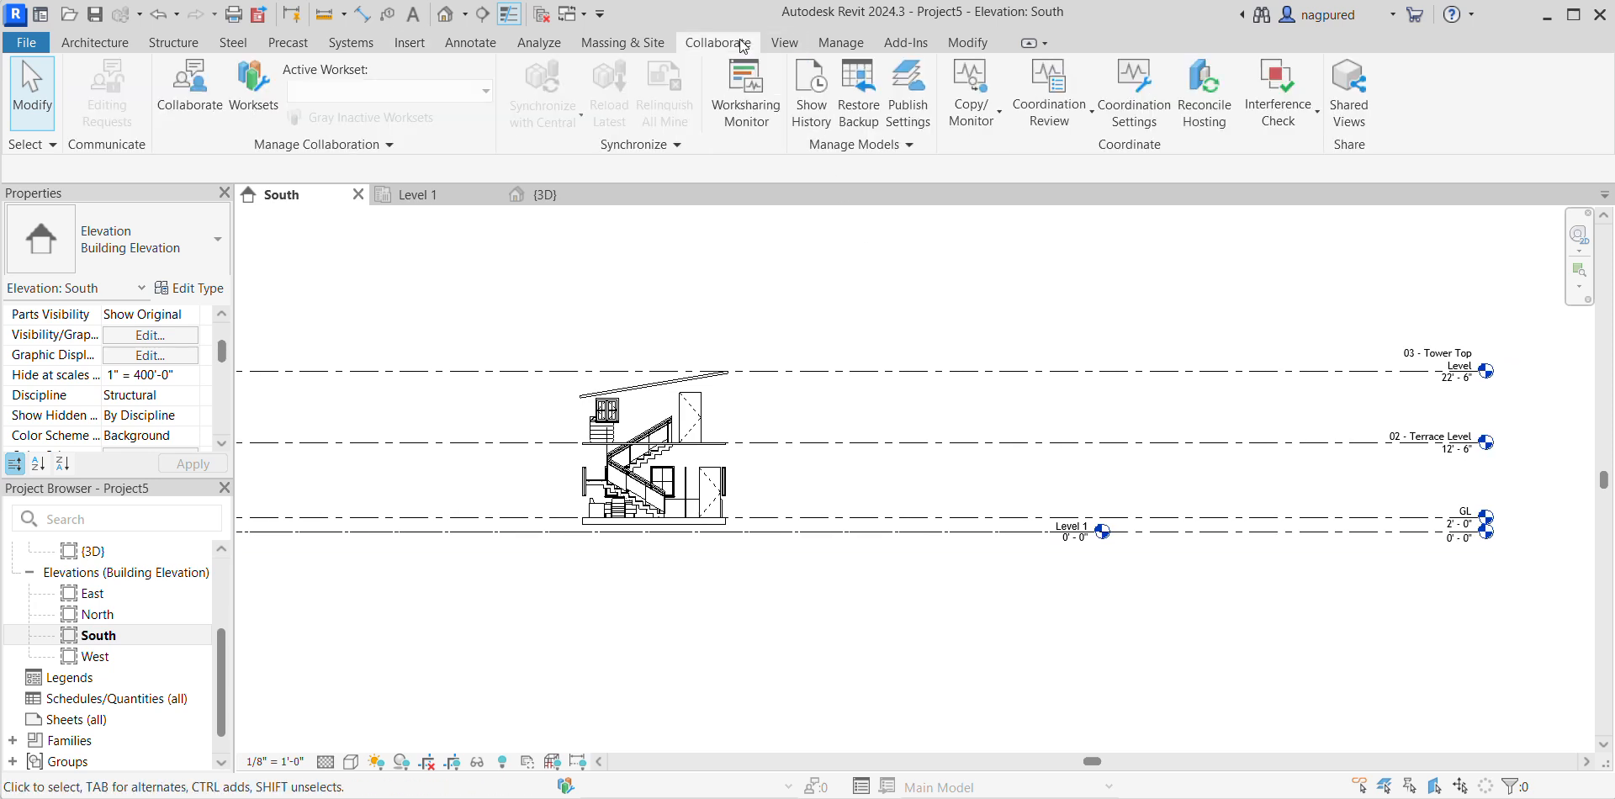
{"action": "left_click", "coordinate": [972, 92]}
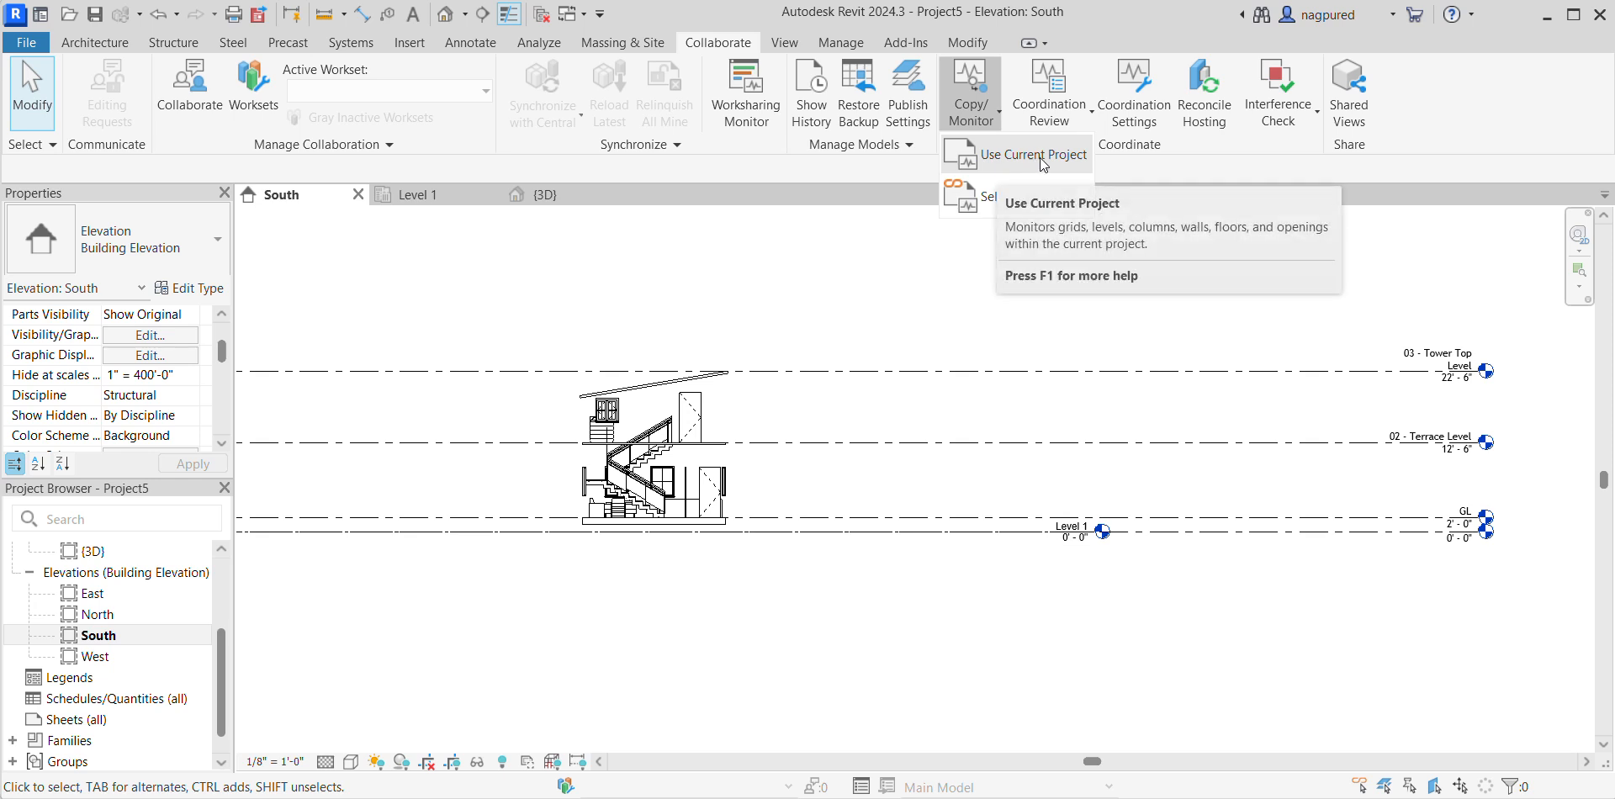
{"action": "left_click", "coordinate": [988, 202]}
{"action": "left_click", "coordinate": [681, 439]}
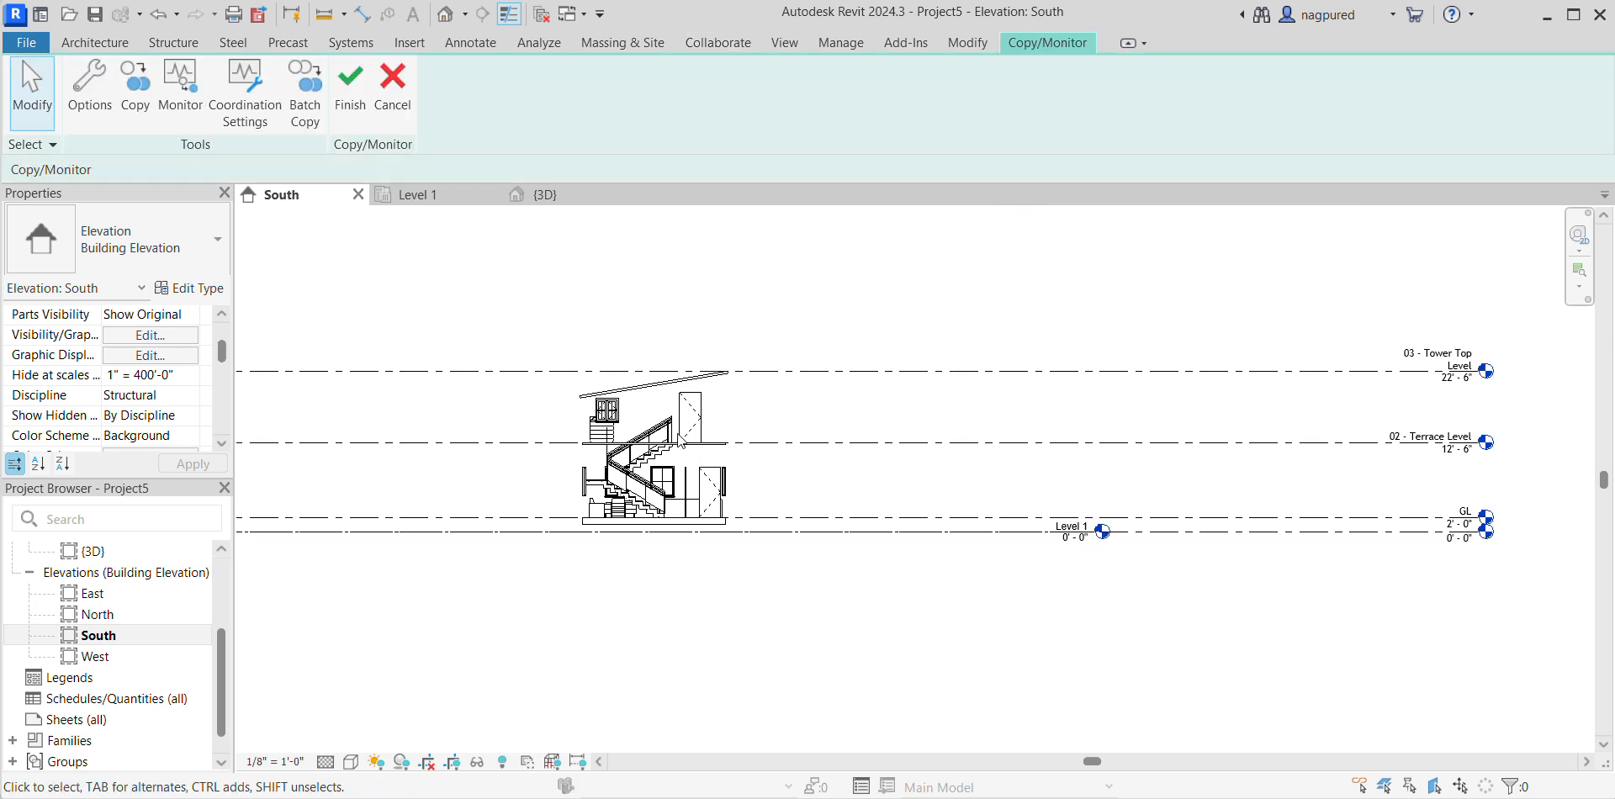
Copy the linked 0' - 0", GL, 02 - Terrace Level and 03 - Tower Top Level levels into the project and finish Copy/Monitor.
{"action": "left_click", "coordinate": [135, 84]}
{"action": "scroll", "coordinate": [1410, 557], "scroll_direction": "up", "scroll_amount": 3}
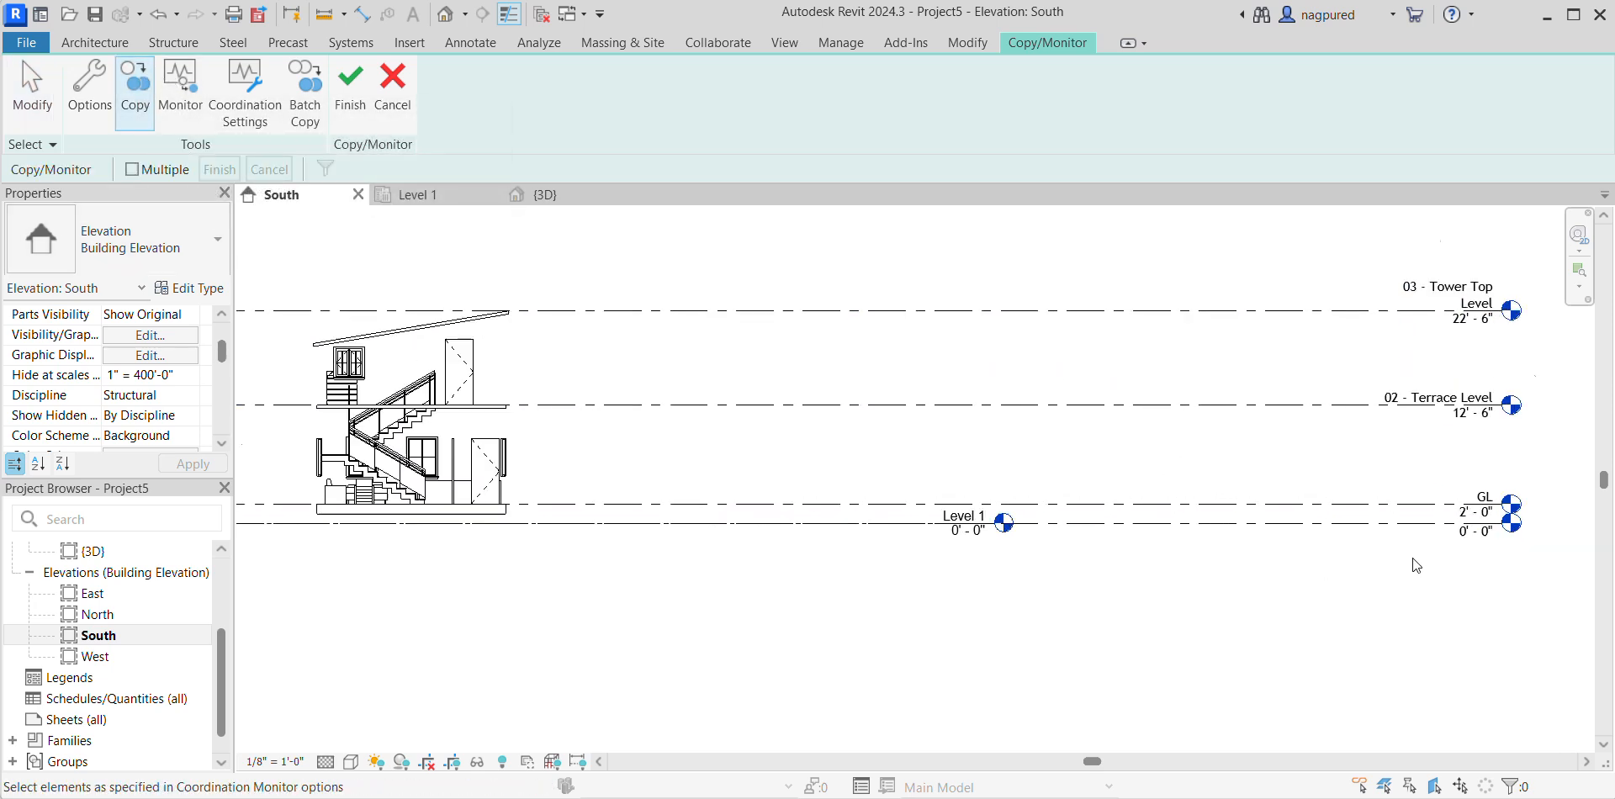
{"action": "left_click", "coordinate": [1336, 519]}
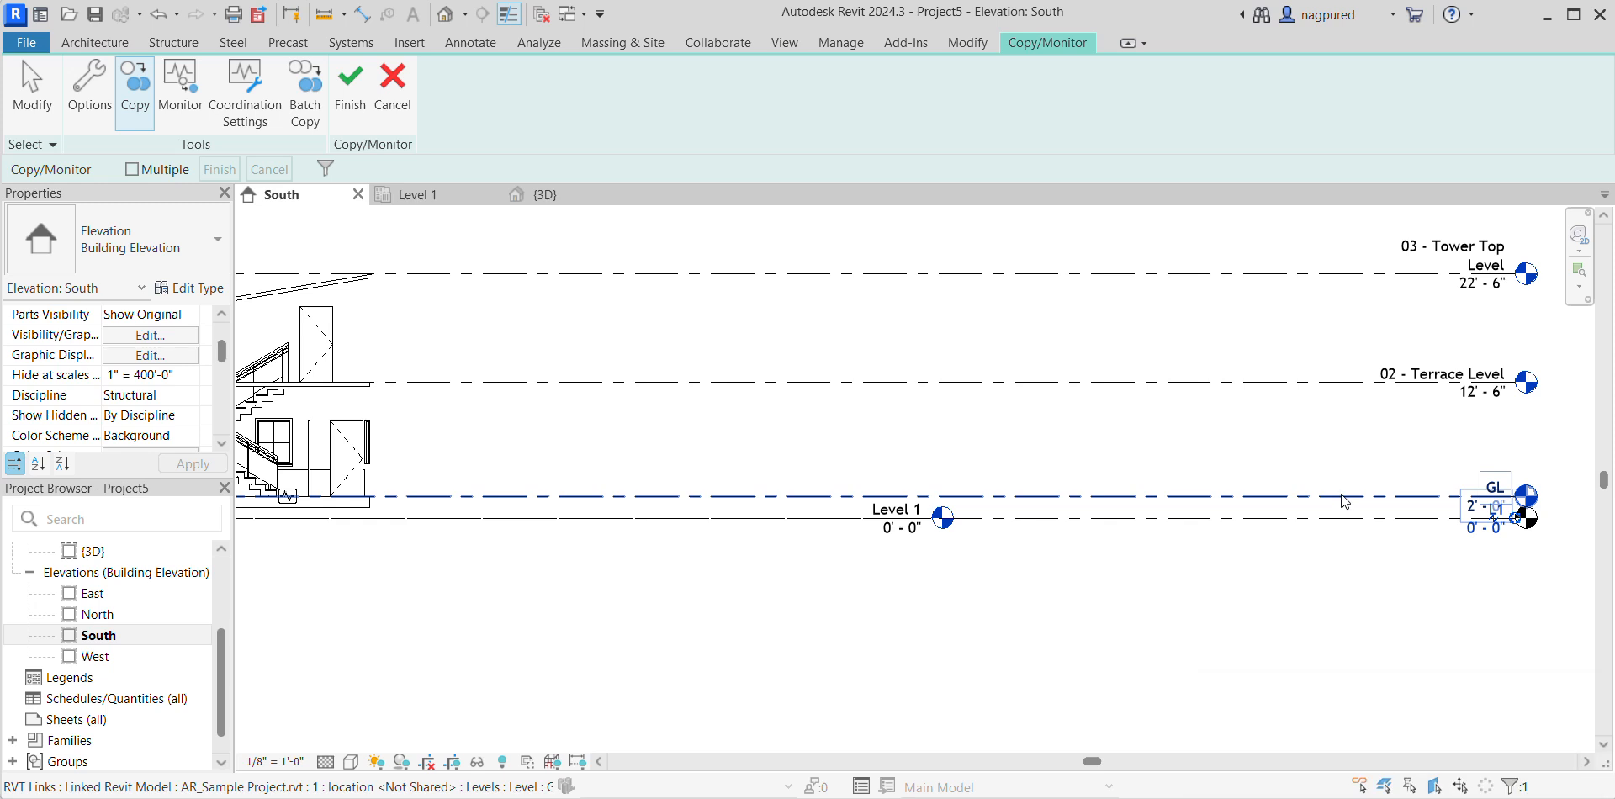
{"action": "left_click", "coordinate": [1341, 495]}
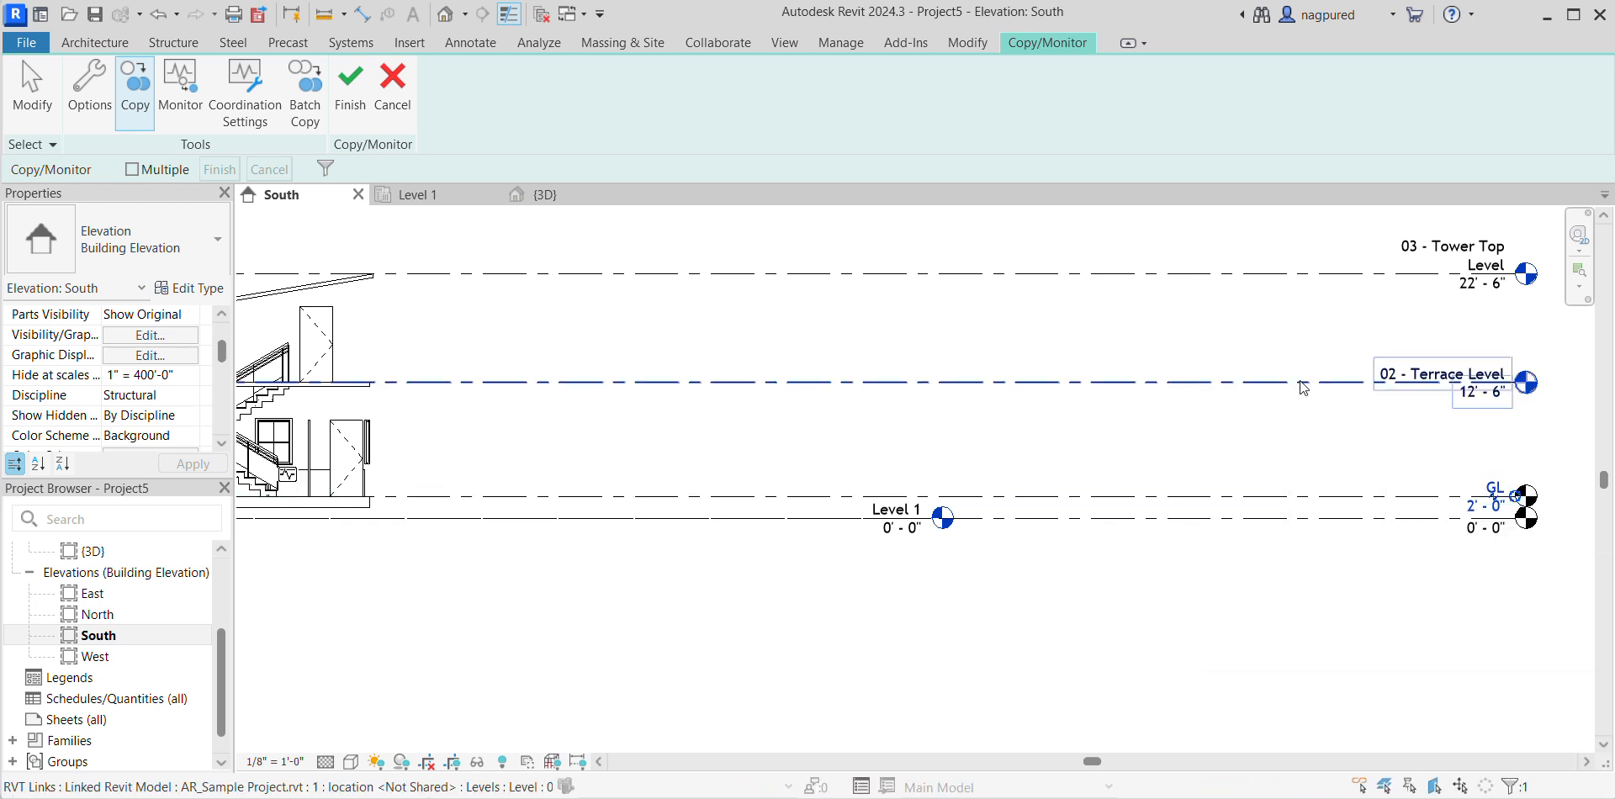
{"action": "left_click", "coordinate": [1300, 381]}
{"action": "middle_click_drag", "start_coordinate": [1299, 371], "coordinate": [1211, 493]}
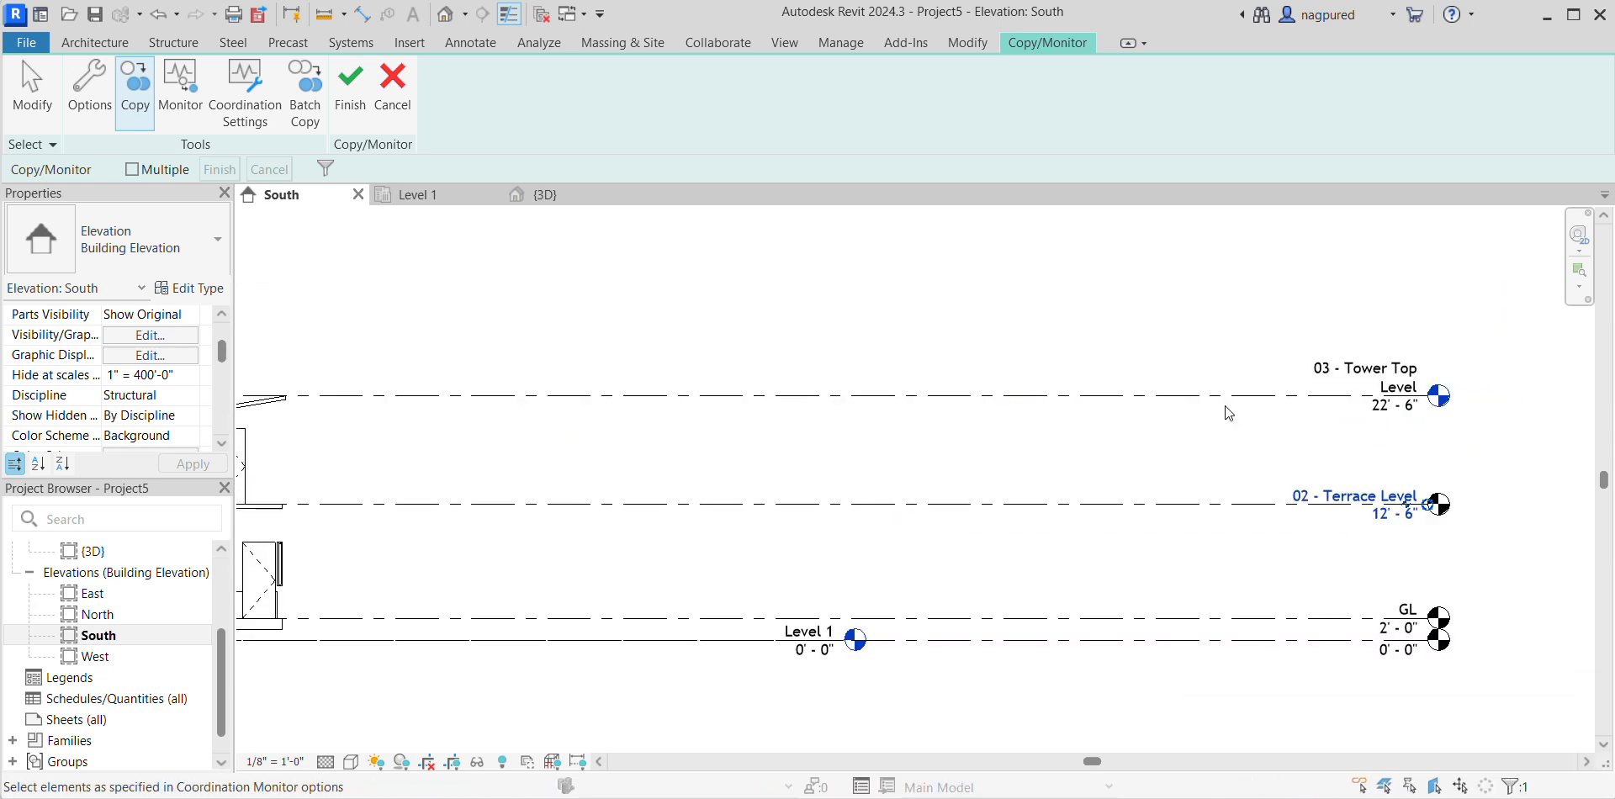
{"action": "left_click", "coordinate": [1225, 397]}
{"action": "scroll", "coordinate": [1185, 427], "scroll_direction": "down", "scroll_amount": 3}
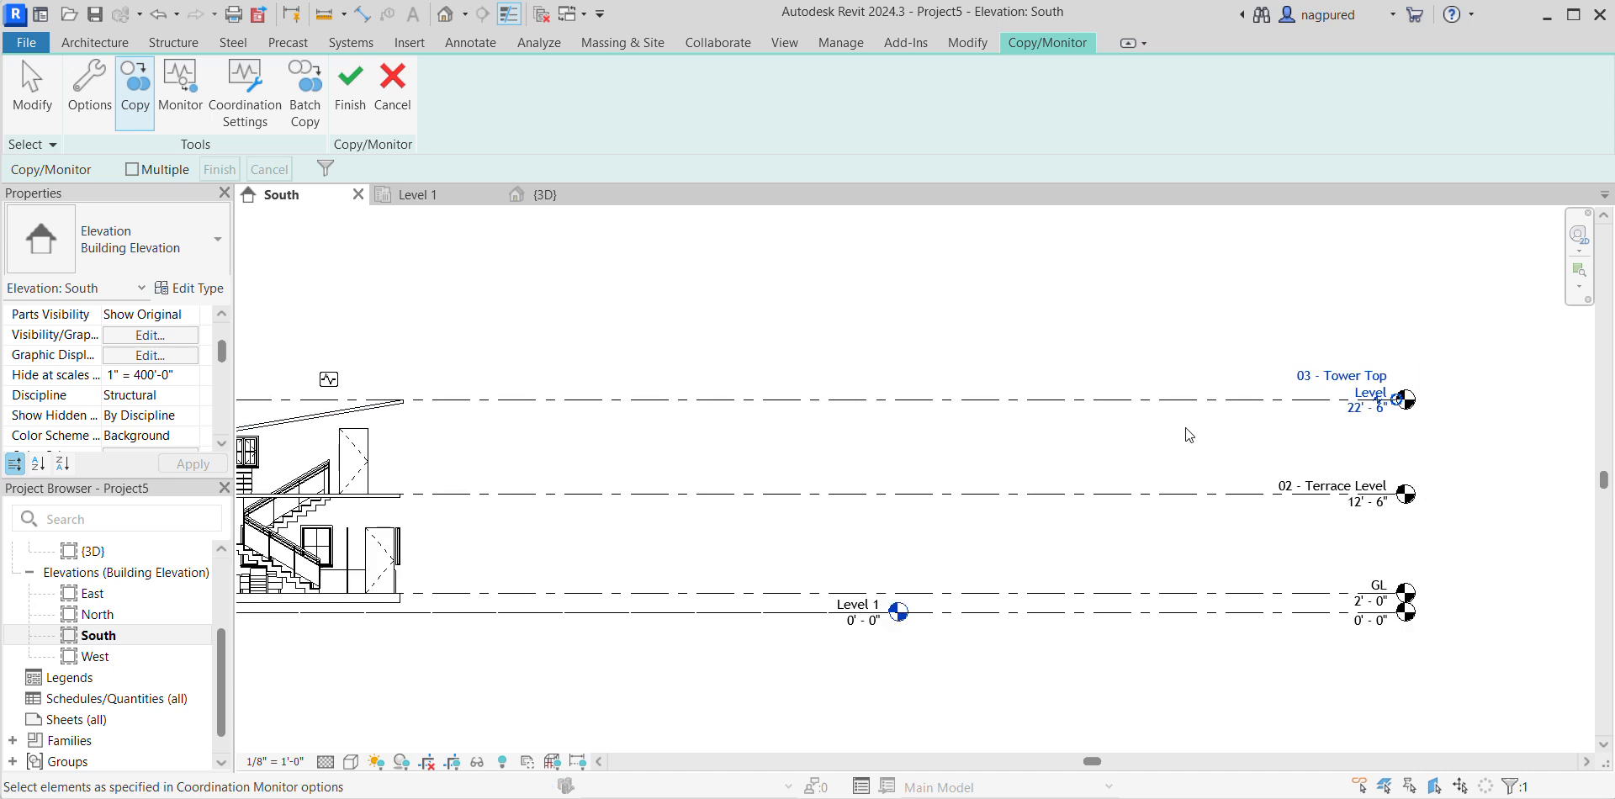
{"action": "middle_click_drag", "start_coordinate": [959, 462], "coordinate": [1046, 442]}
{"action": "scroll", "coordinate": [842, 411], "scroll_direction": "up", "scroll_amount": 2}
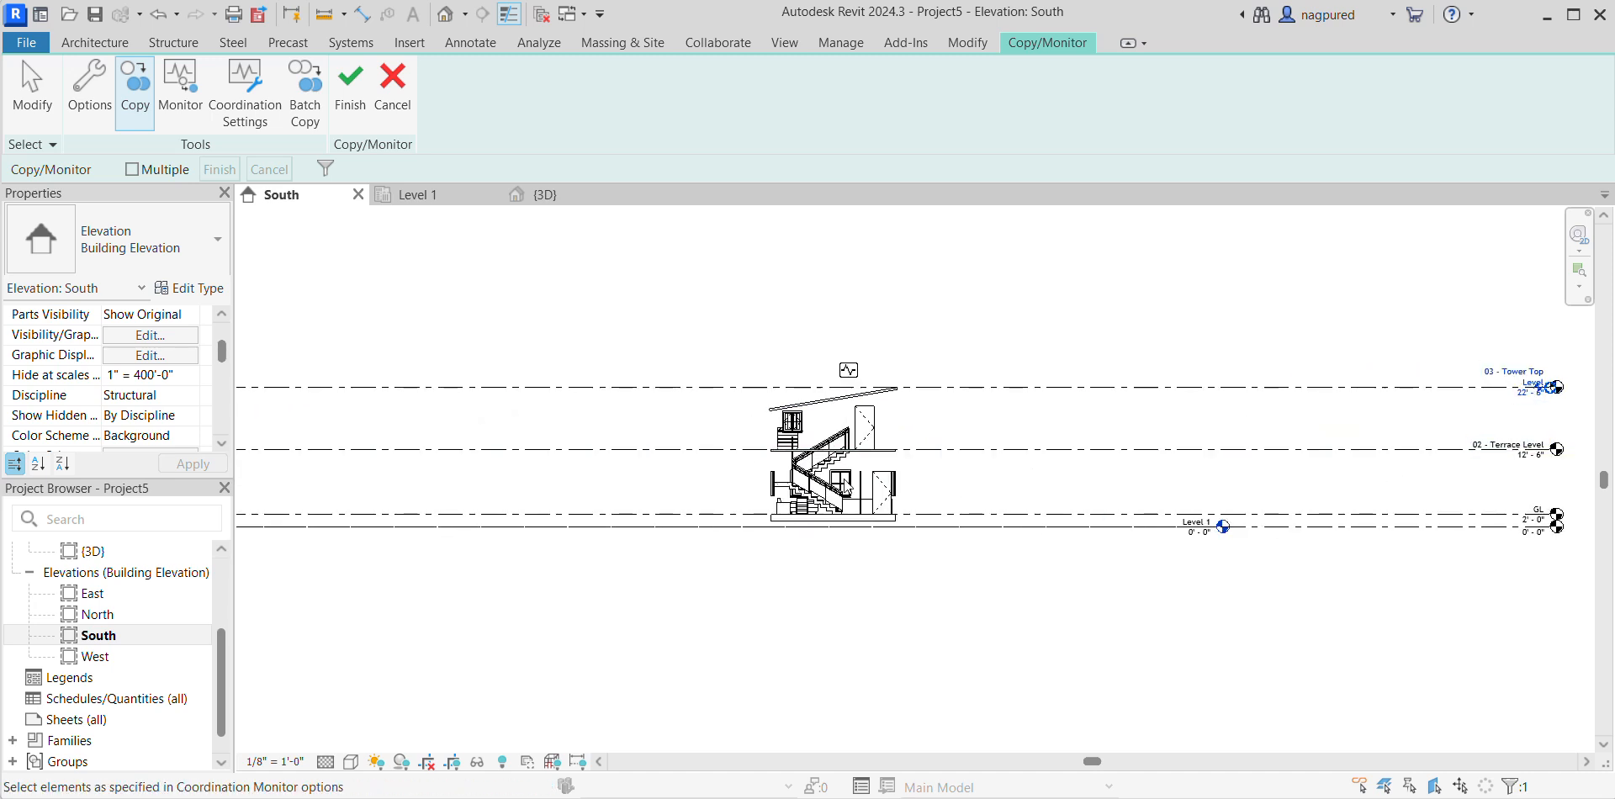
{"action": "middle_click_drag", "start_coordinate": [1406, 548], "coordinate": [1322, 548]}
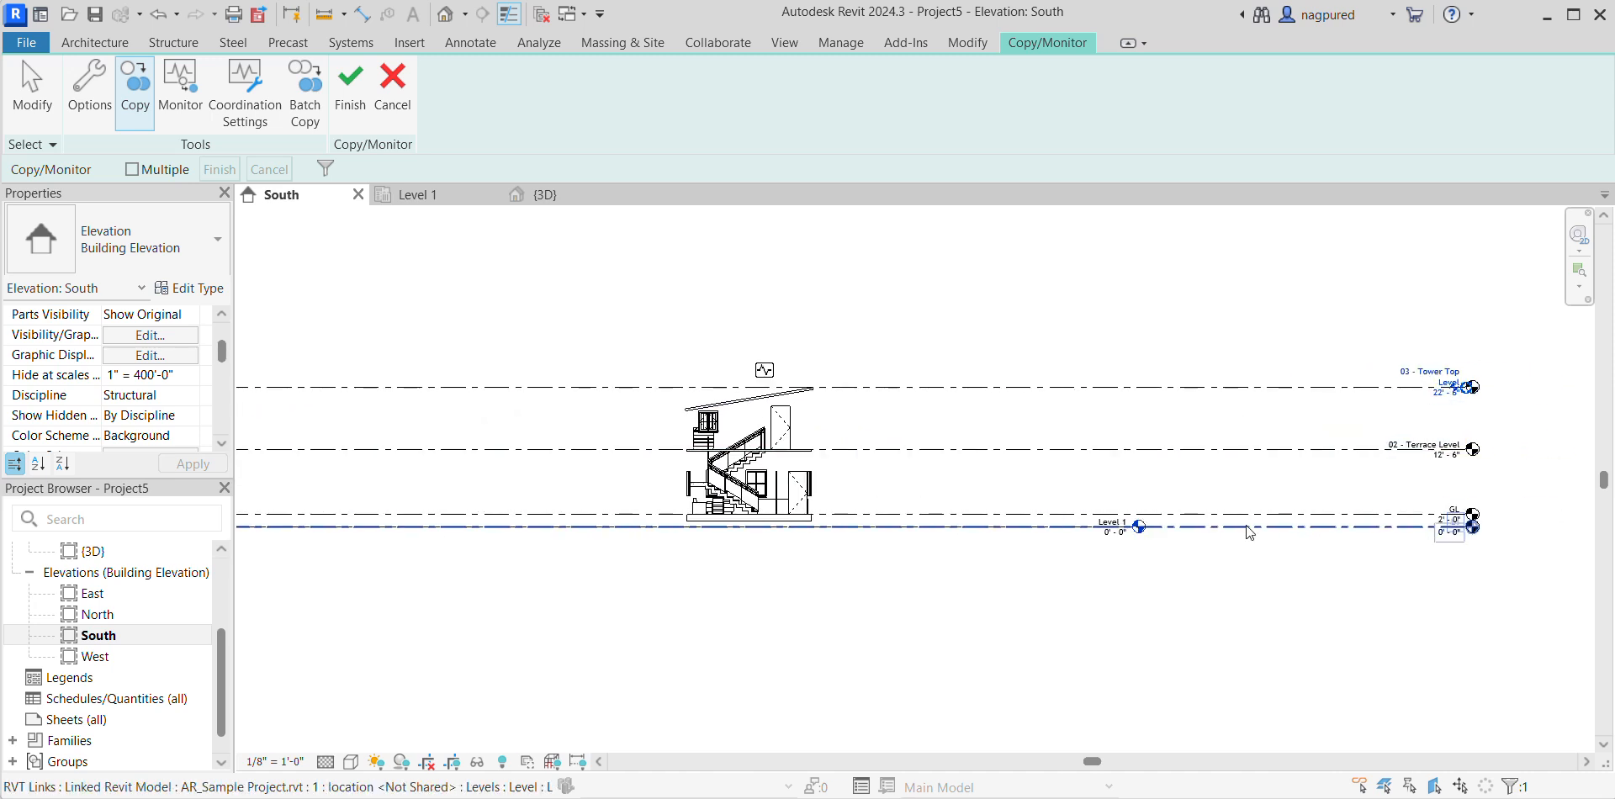
{"action": "left_click", "coordinate": [350, 85]}
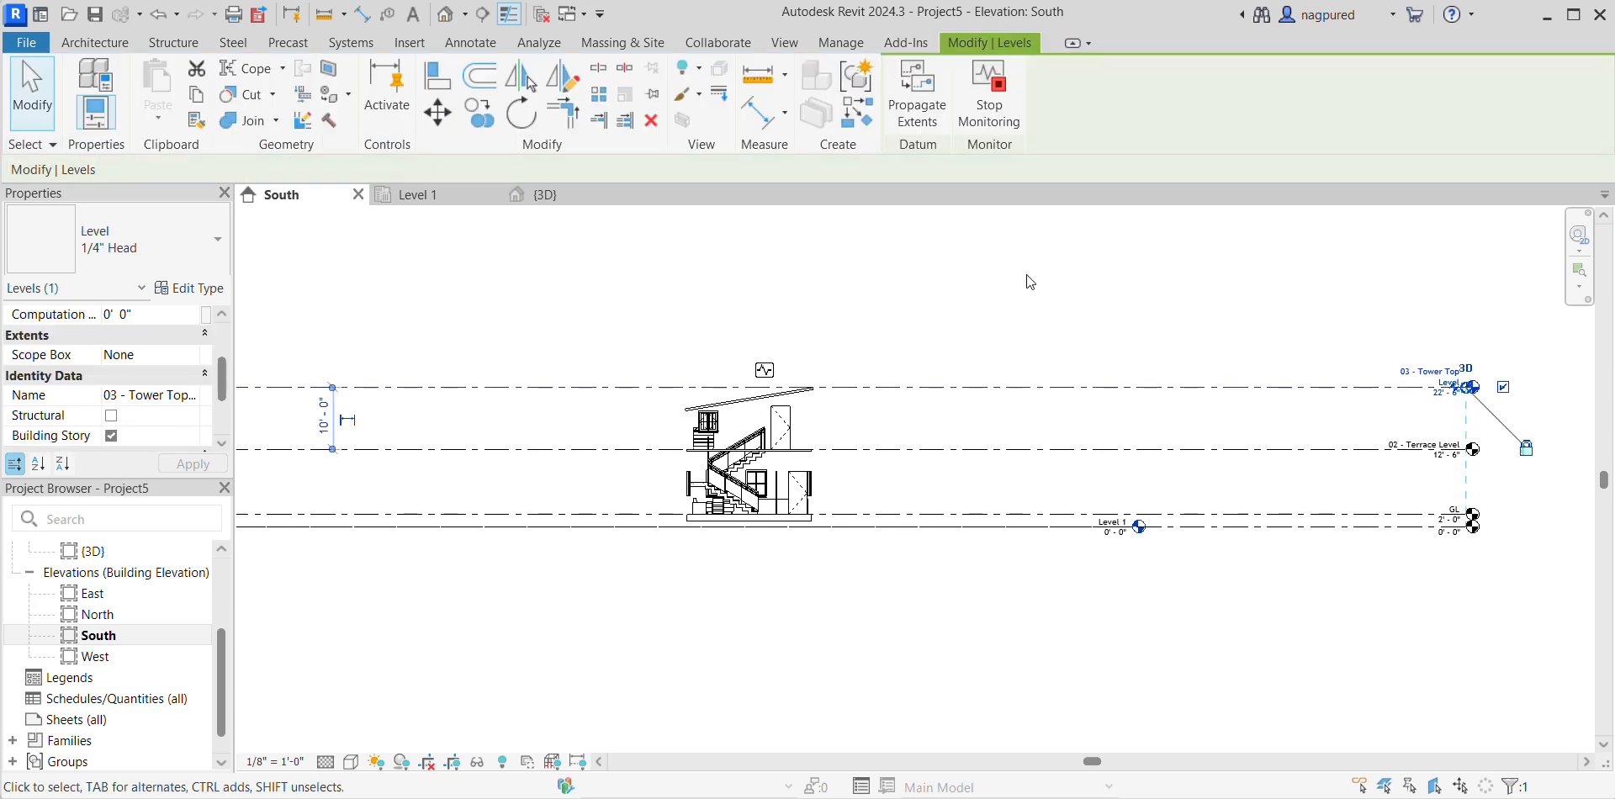
{"action": "left_click", "coordinate": [1031, 282]}
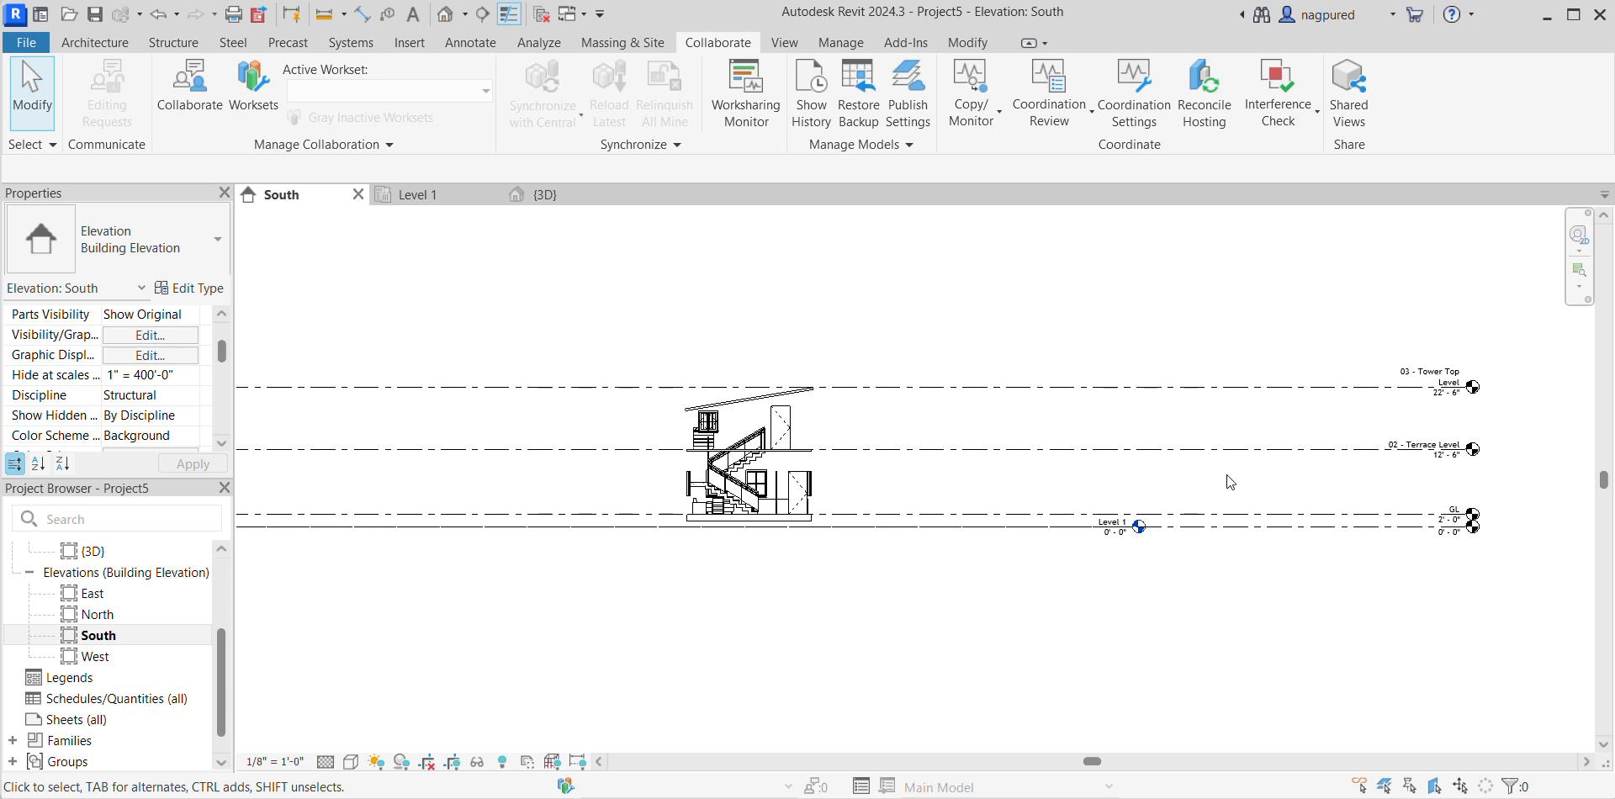
Select the copied GL level in the South elevation and check whether it offers going to a floor plan.
{"action": "scroll", "coordinate": [894, 509], "scroll_direction": "up", "scroll_amount": 2}
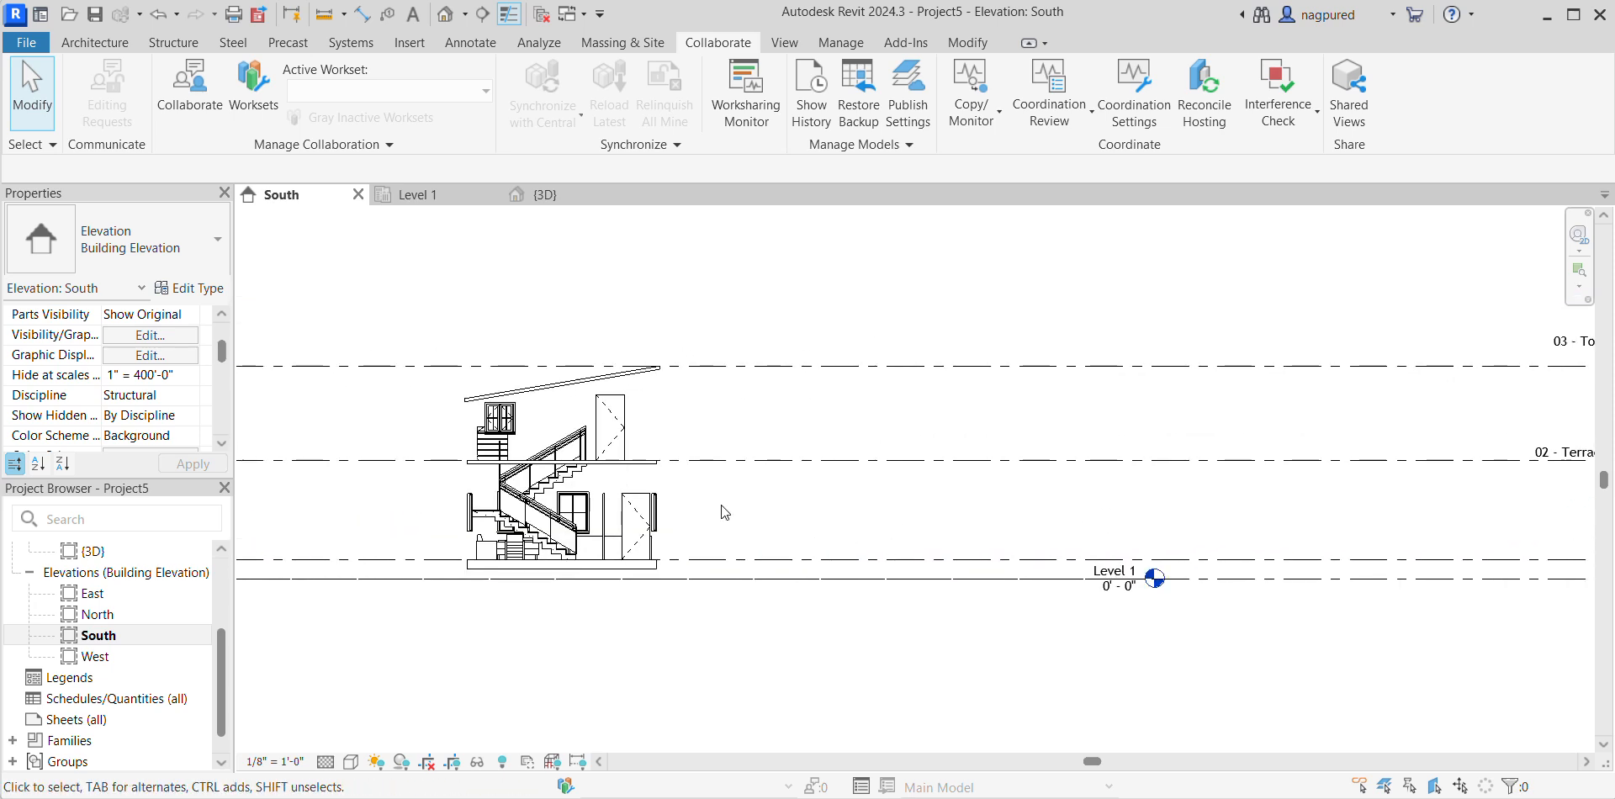
{"action": "scroll", "coordinate": [761, 513], "scroll_direction": "down", "scroll_amount": 2}
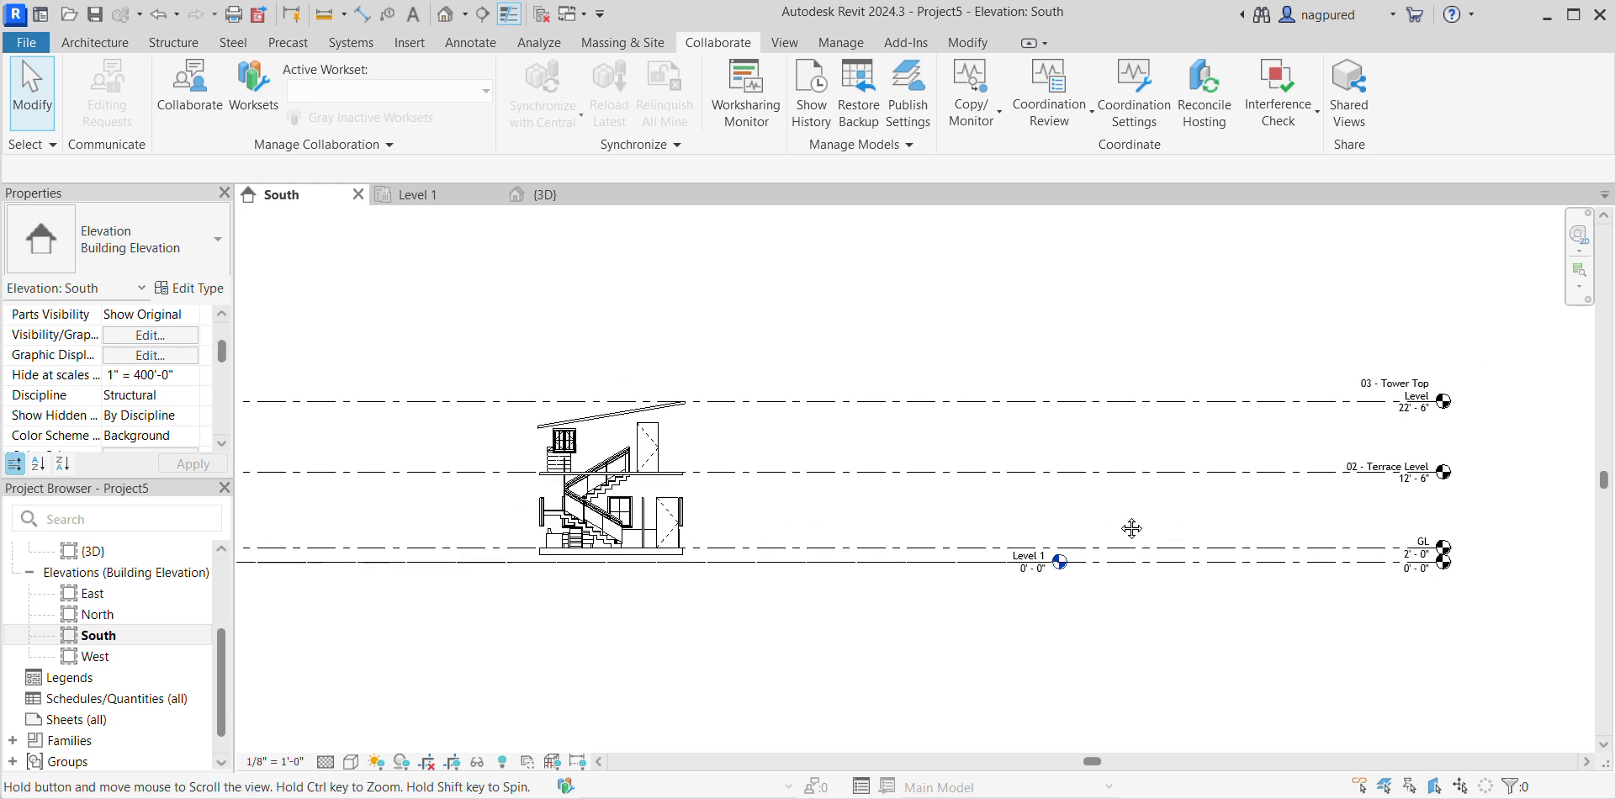
{"action": "middle_click_drag", "start_coordinate": [1183, 538], "coordinate": [1121, 529]}
{"action": "scroll", "coordinate": [570, 567], "scroll_direction": "up", "scroll_amount": 2}
{"action": "left_click", "coordinate": [716, 531]}
{"action": "scroll", "coordinate": [566, 524], "scroll_direction": "up", "scroll_amount": 3}
{"action": "middle_click_drag", "start_coordinate": [505, 545], "coordinate": [664, 548]}
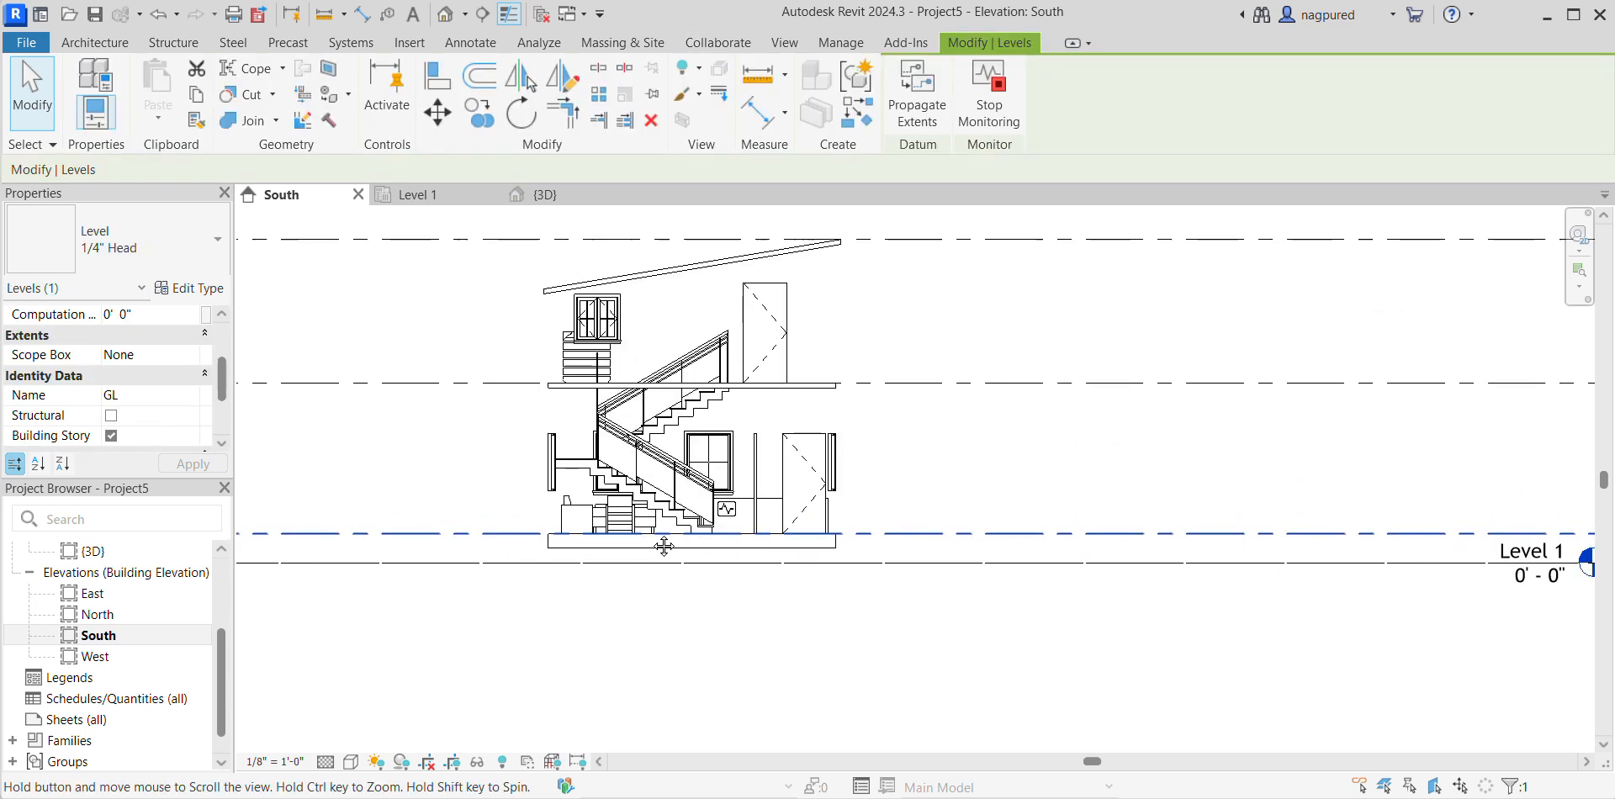
{"action": "right_click", "coordinate": [903, 532]}
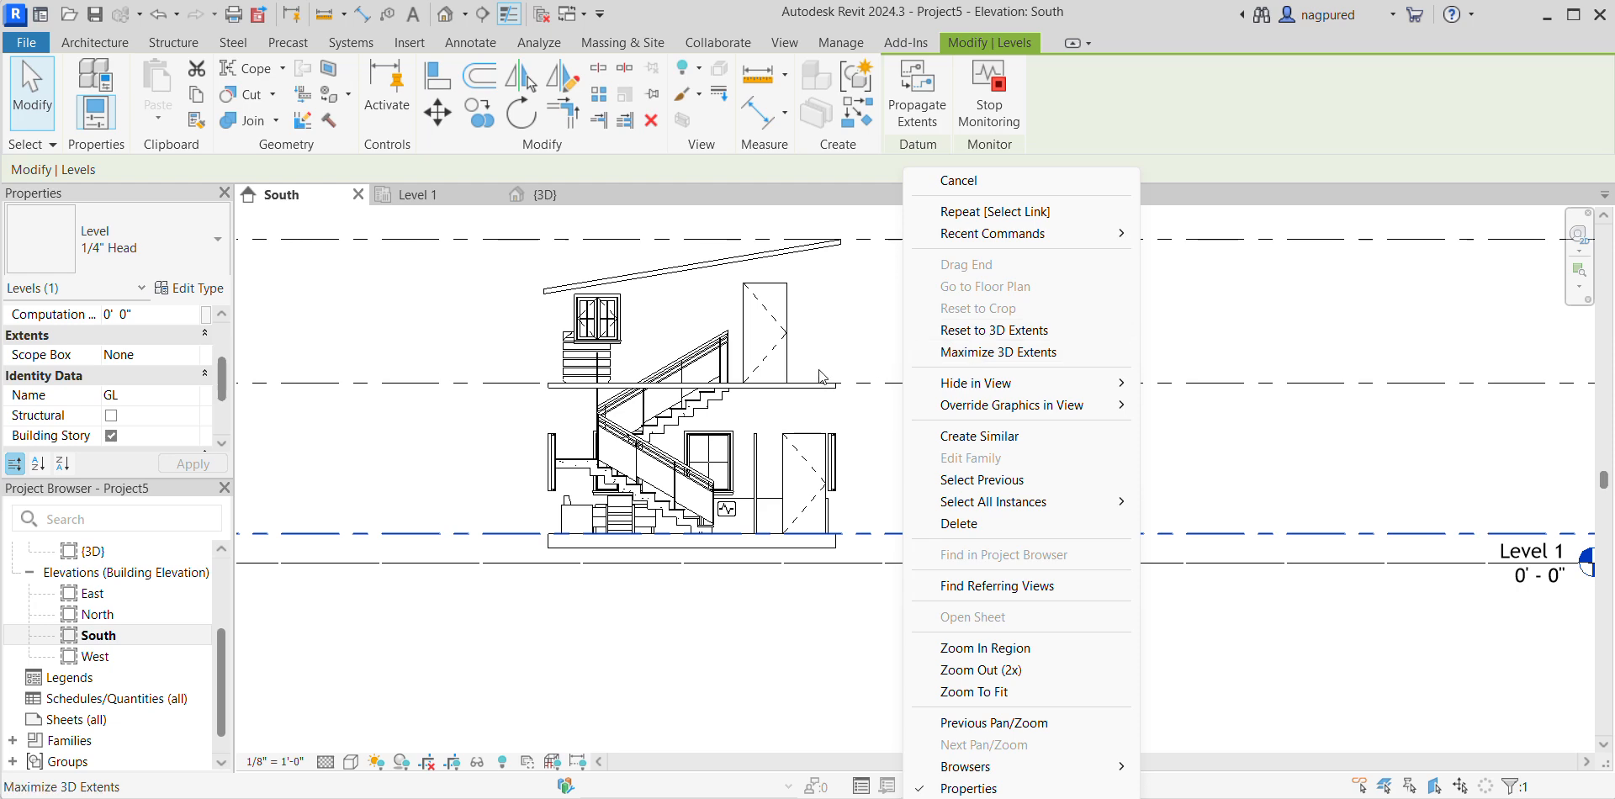
{"action": "left_click", "coordinate": [968, 354]}
{"action": "scroll", "coordinate": [829, 349], "scroll_direction": "down", "scroll_amount": 1}
{"action": "middle_click_drag", "start_coordinate": [1201, 419], "coordinate": [470, 472]}
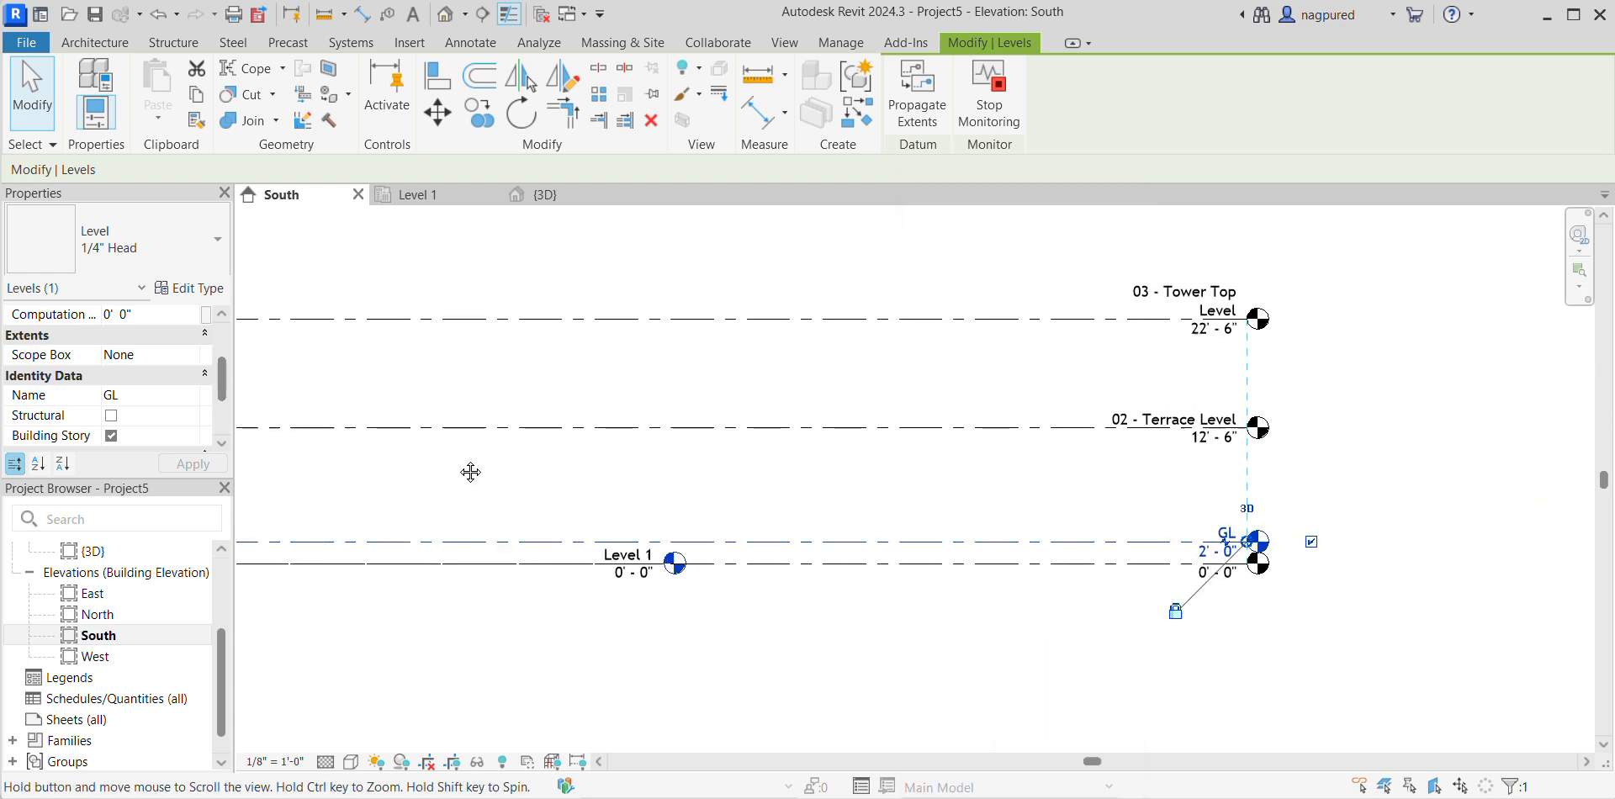
{"action": "right_click", "coordinate": [960, 548]}
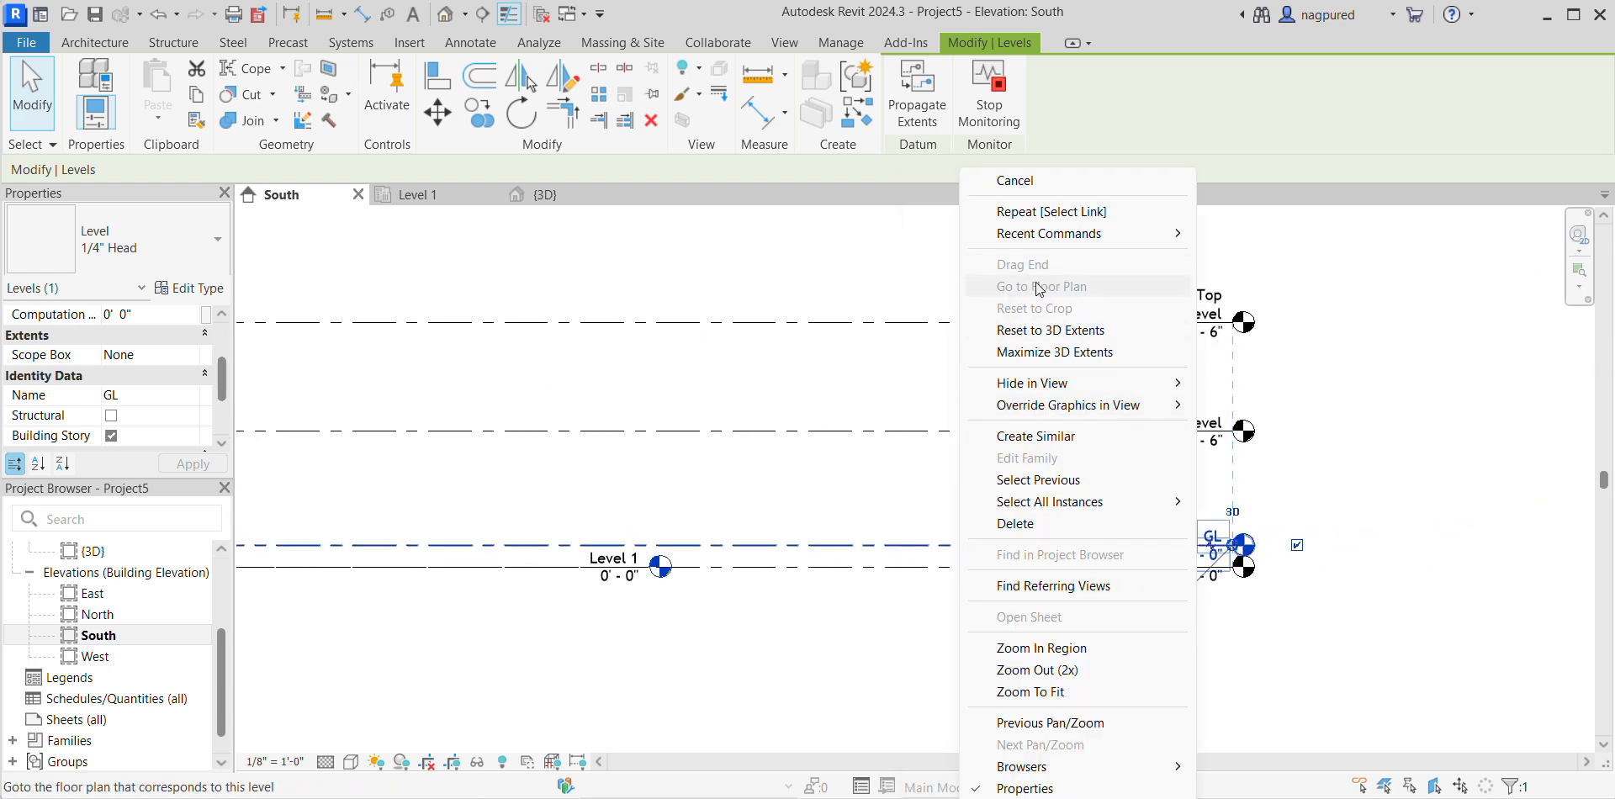
{"action": "left_click", "coordinate": [1461, 357]}
{"action": "scroll", "coordinate": [1313, 370], "scroll_direction": "up", "scroll_amount": 1}
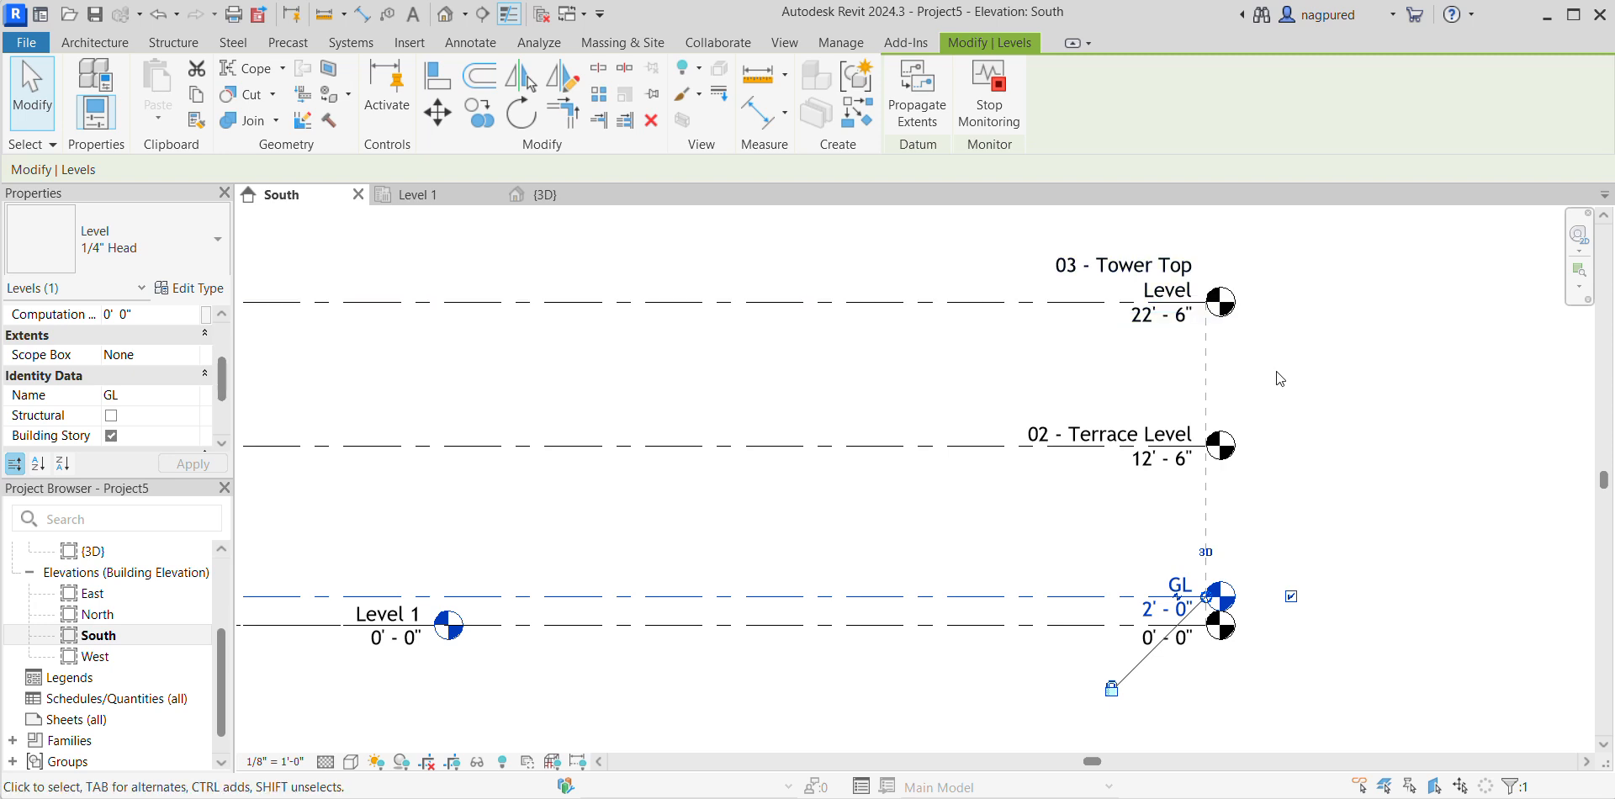
{"action": "middle_click_drag", "start_coordinate": [1278, 372], "coordinate": [1167, 407]}
{"action": "left_click", "coordinate": [1073, 337]}
{"action": "left_click", "coordinate": [1279, 316]}
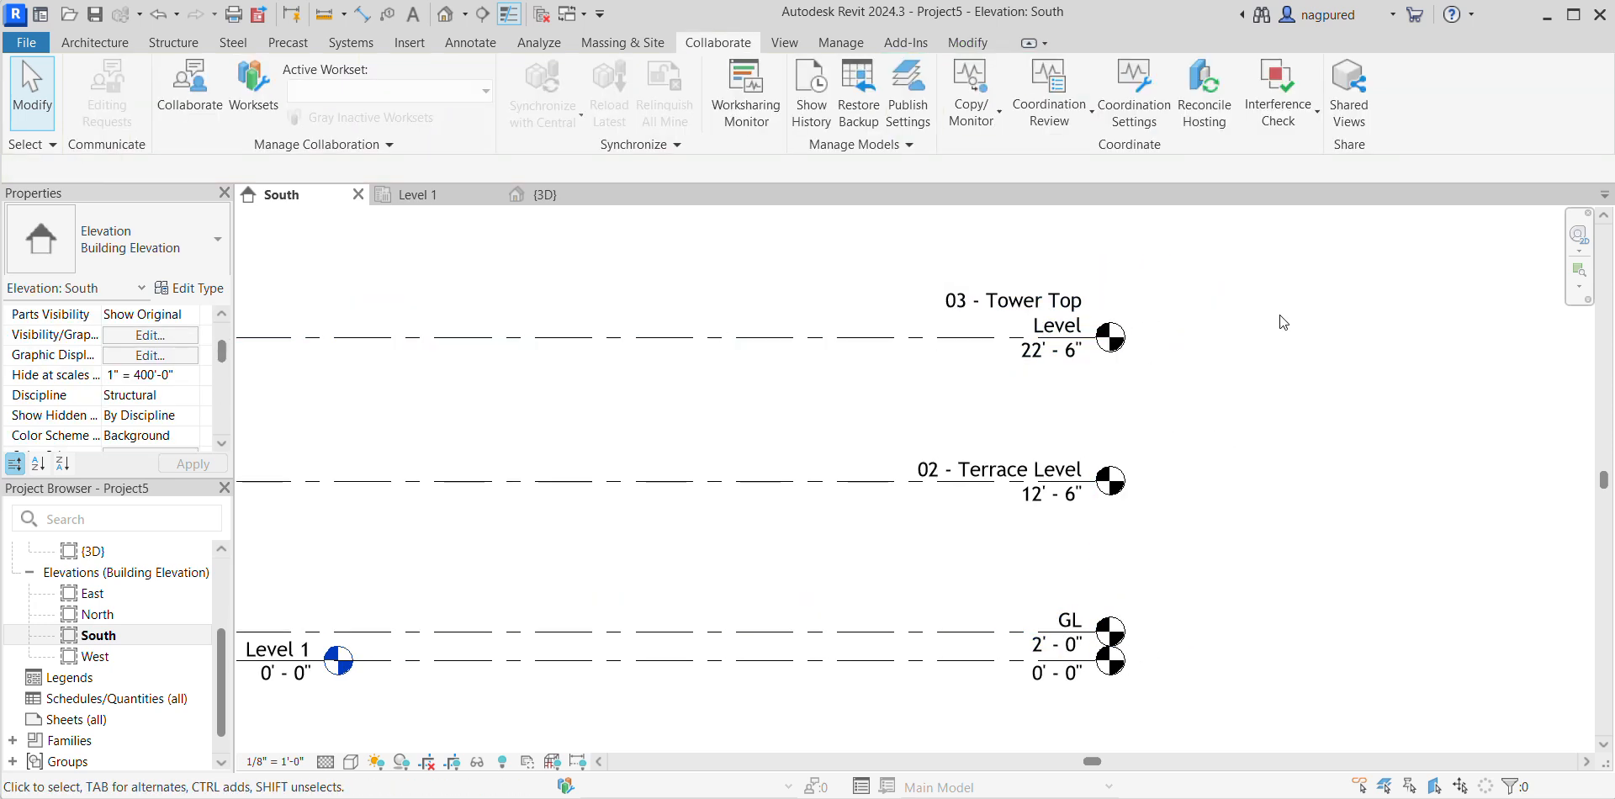
{"action": "left_click", "coordinate": [784, 43]}
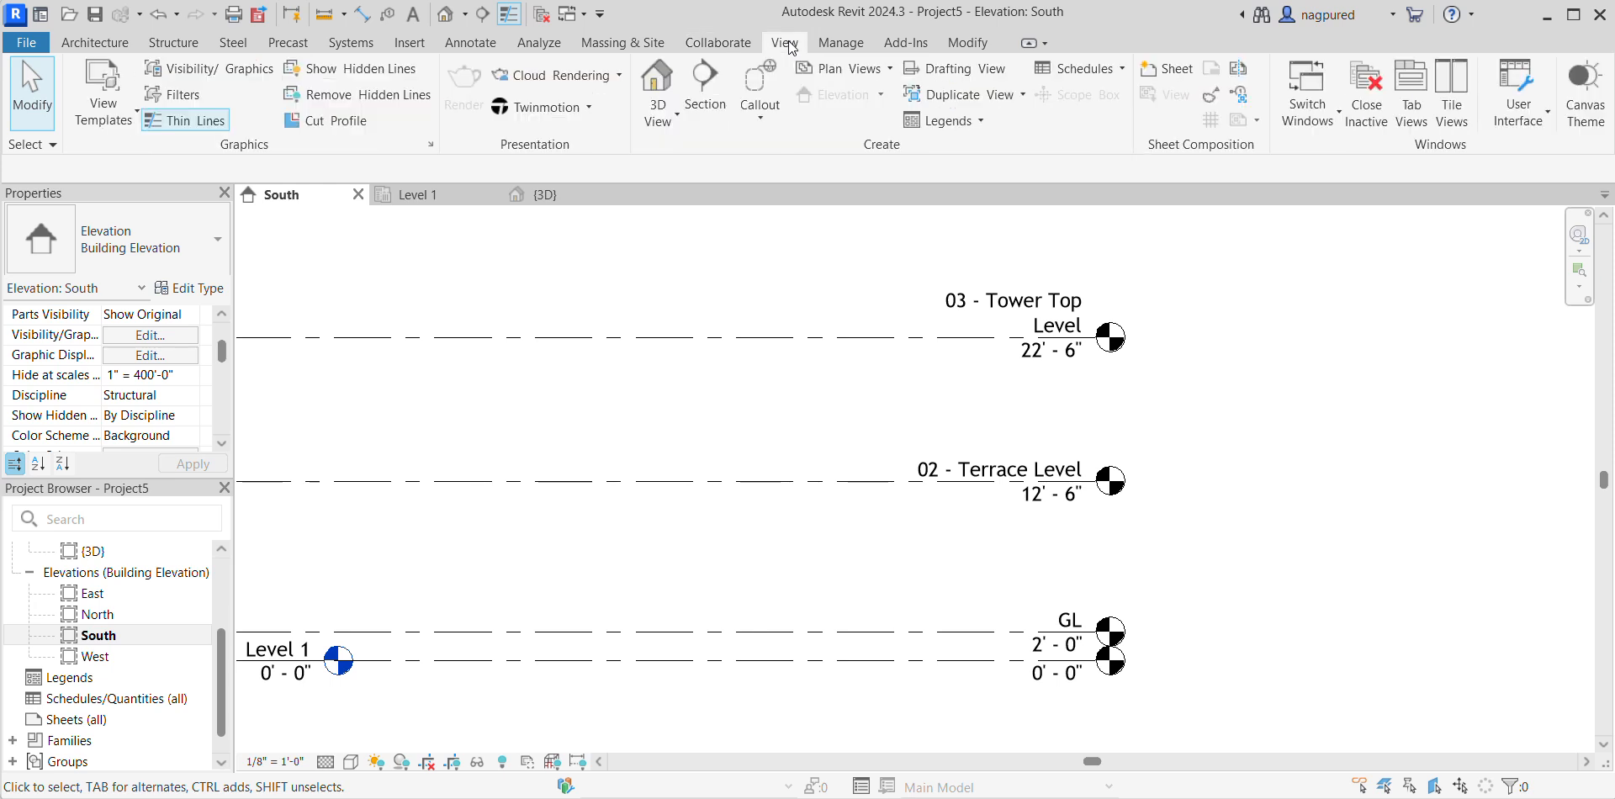
{"action": "left_click", "coordinate": [841, 69]}
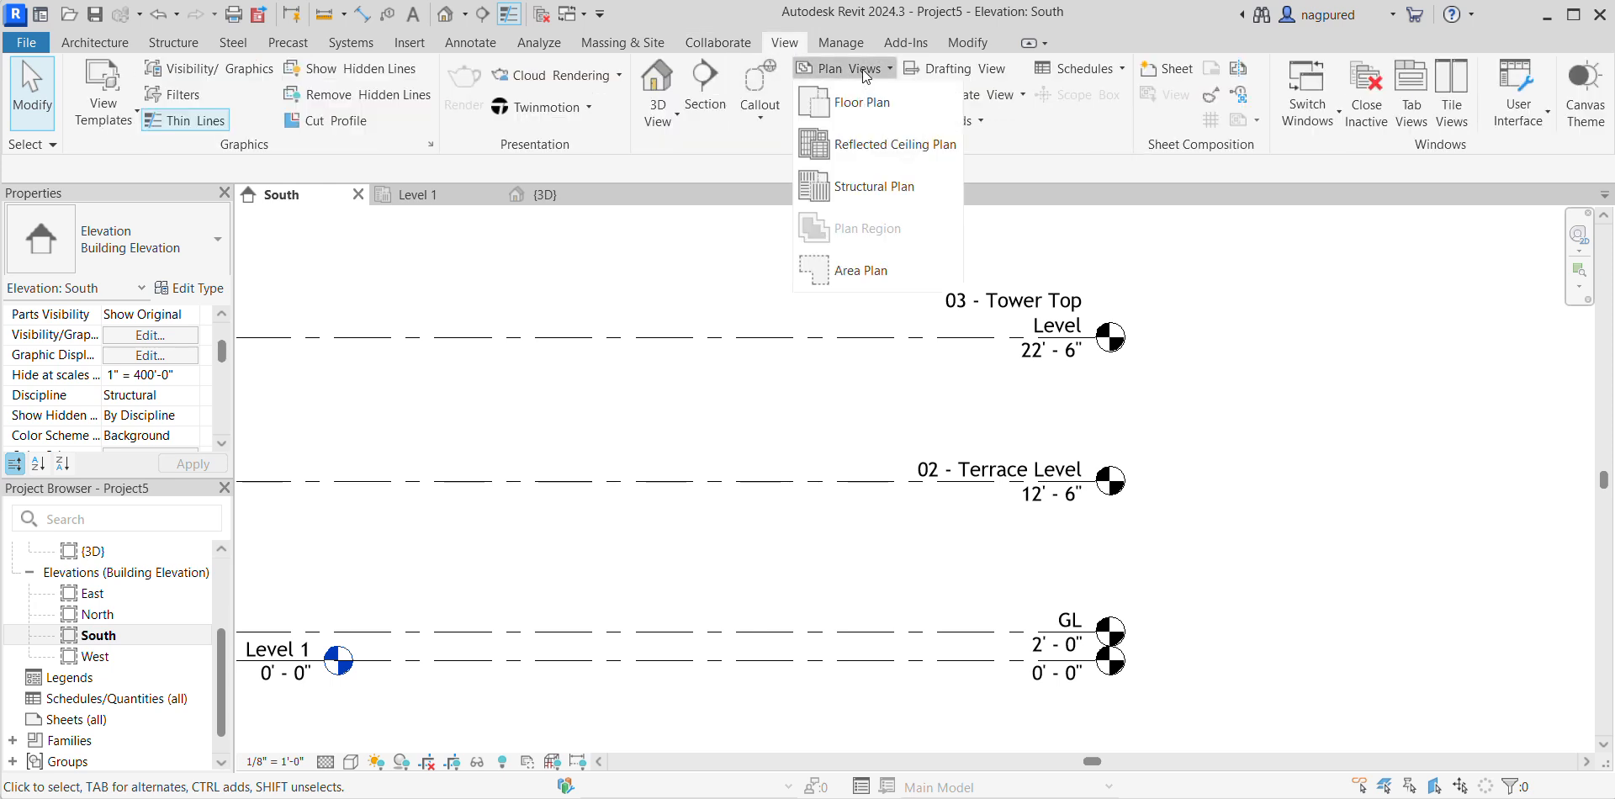
{"action": "left_click", "coordinate": [862, 97]}
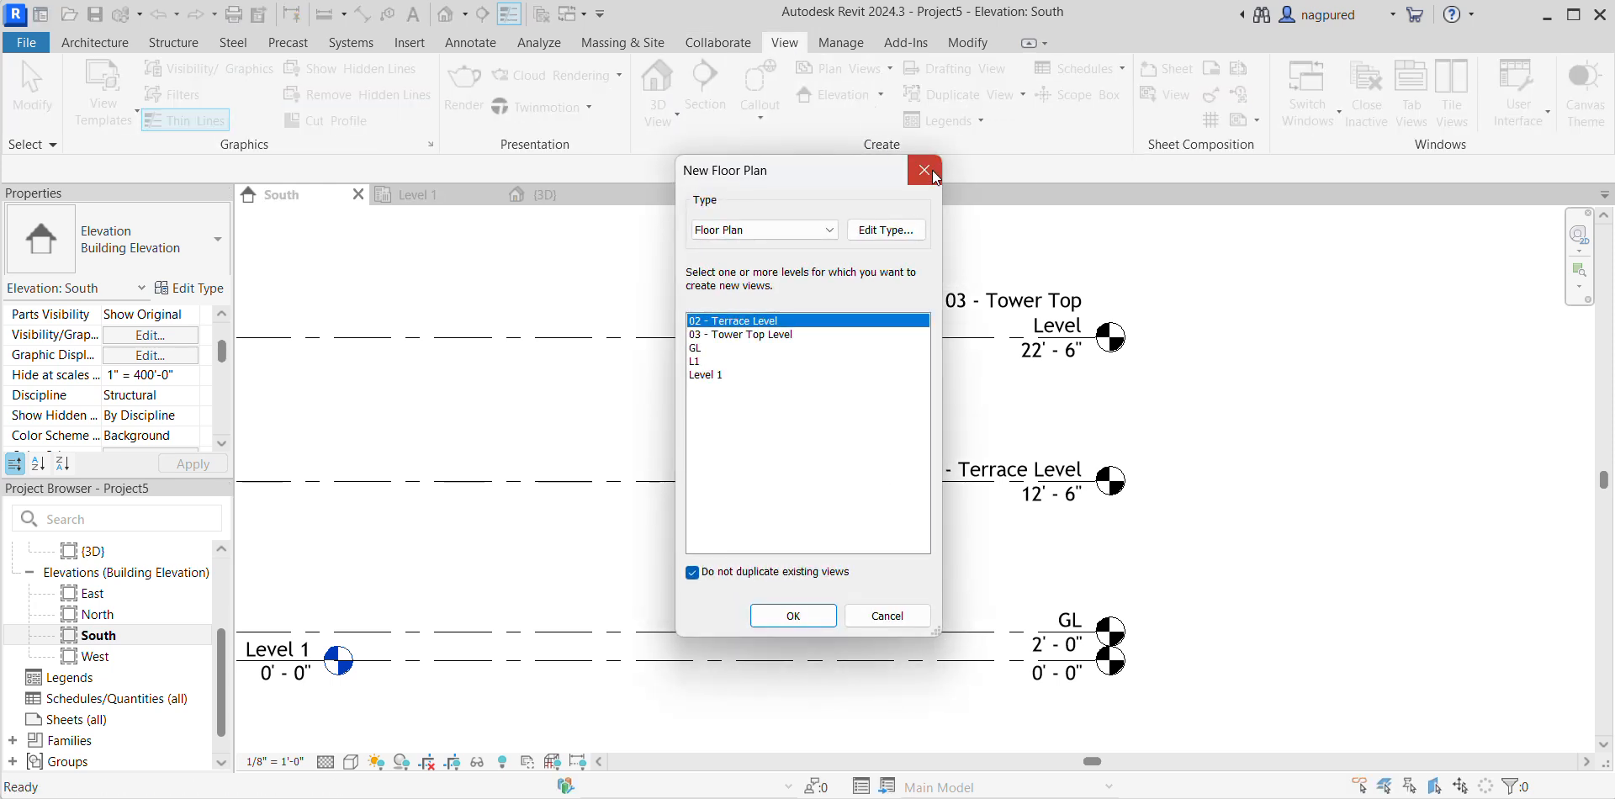
{"action": "left_click", "coordinate": [923, 166]}
Create structural plan views for the 02 - Terrace Level, 03 - Tower Top Level and GL levels.
{"action": "left_click", "coordinate": [870, 69]}
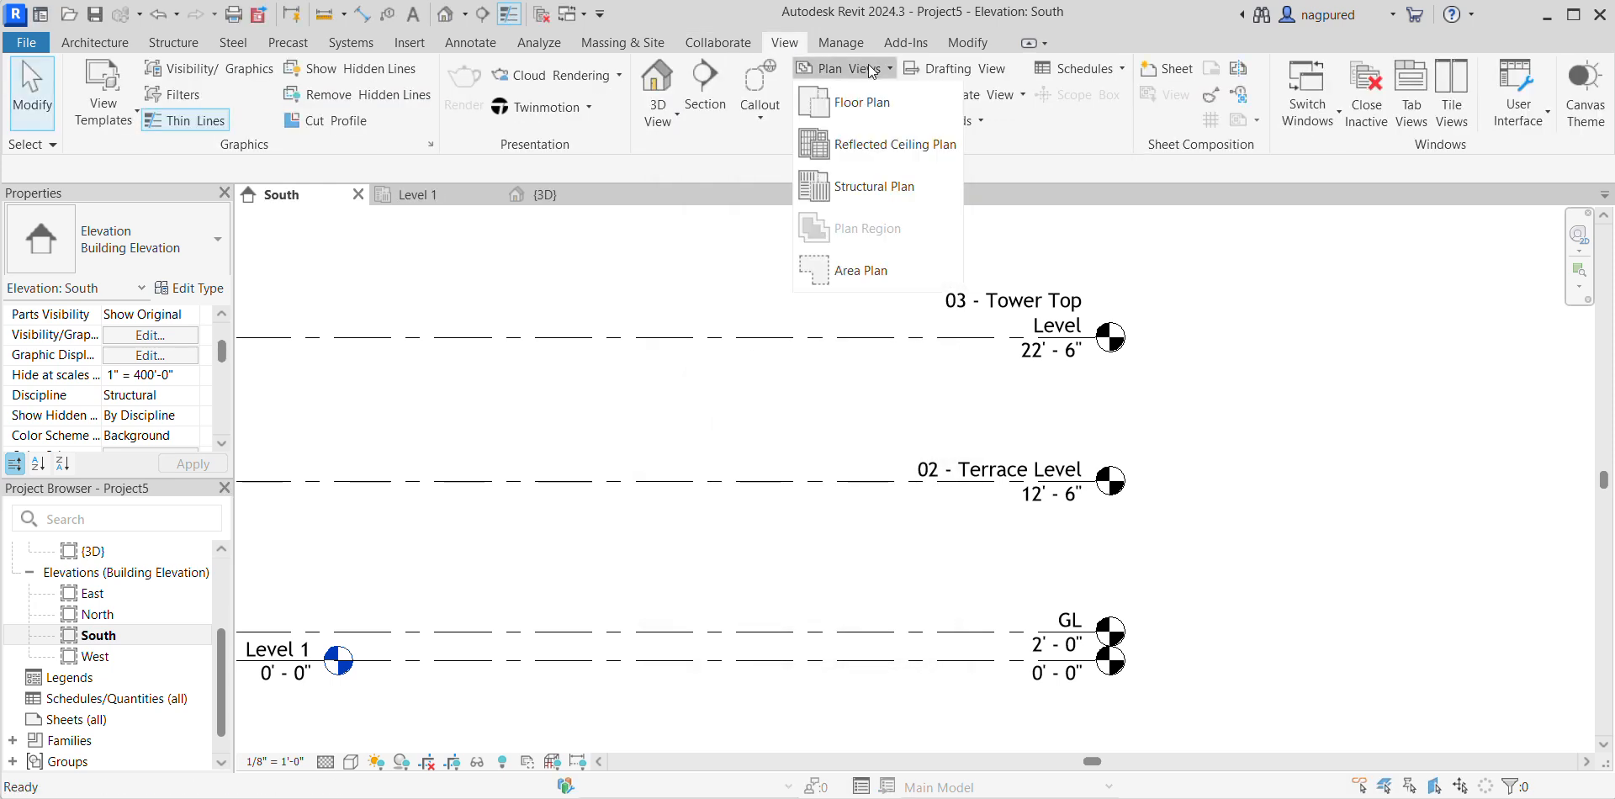
{"action": "left_click", "coordinate": [853, 188]}
{"action": "left_click", "coordinate": [694, 361], "text": "shift"}
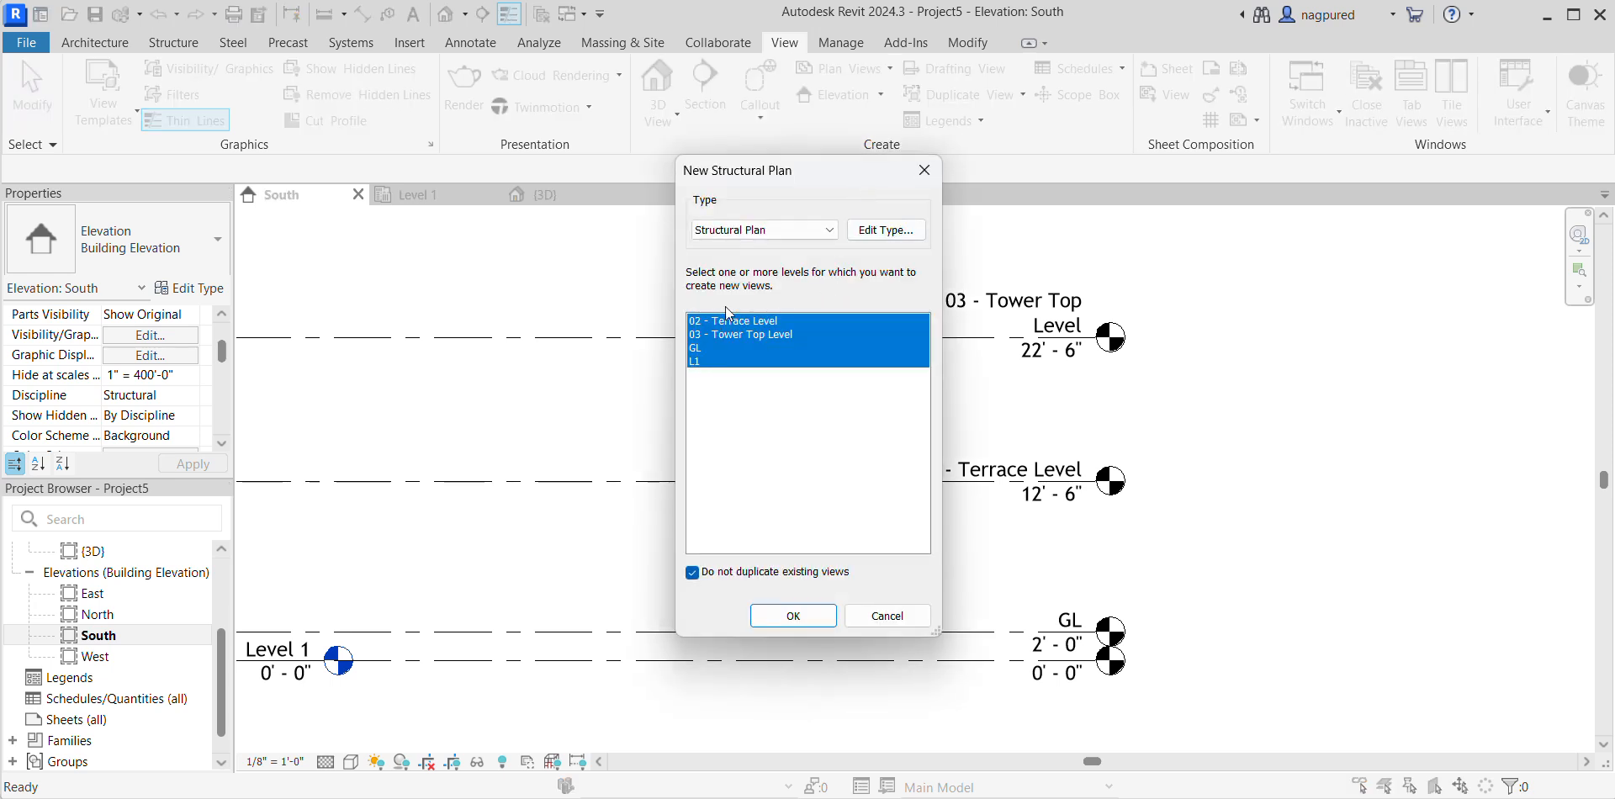
{"action": "left_click", "coordinate": [716, 335]}
{"action": "left_click", "coordinate": [736, 322]}
{"action": "left_click", "coordinate": [745, 336], "text": "ctrl"}
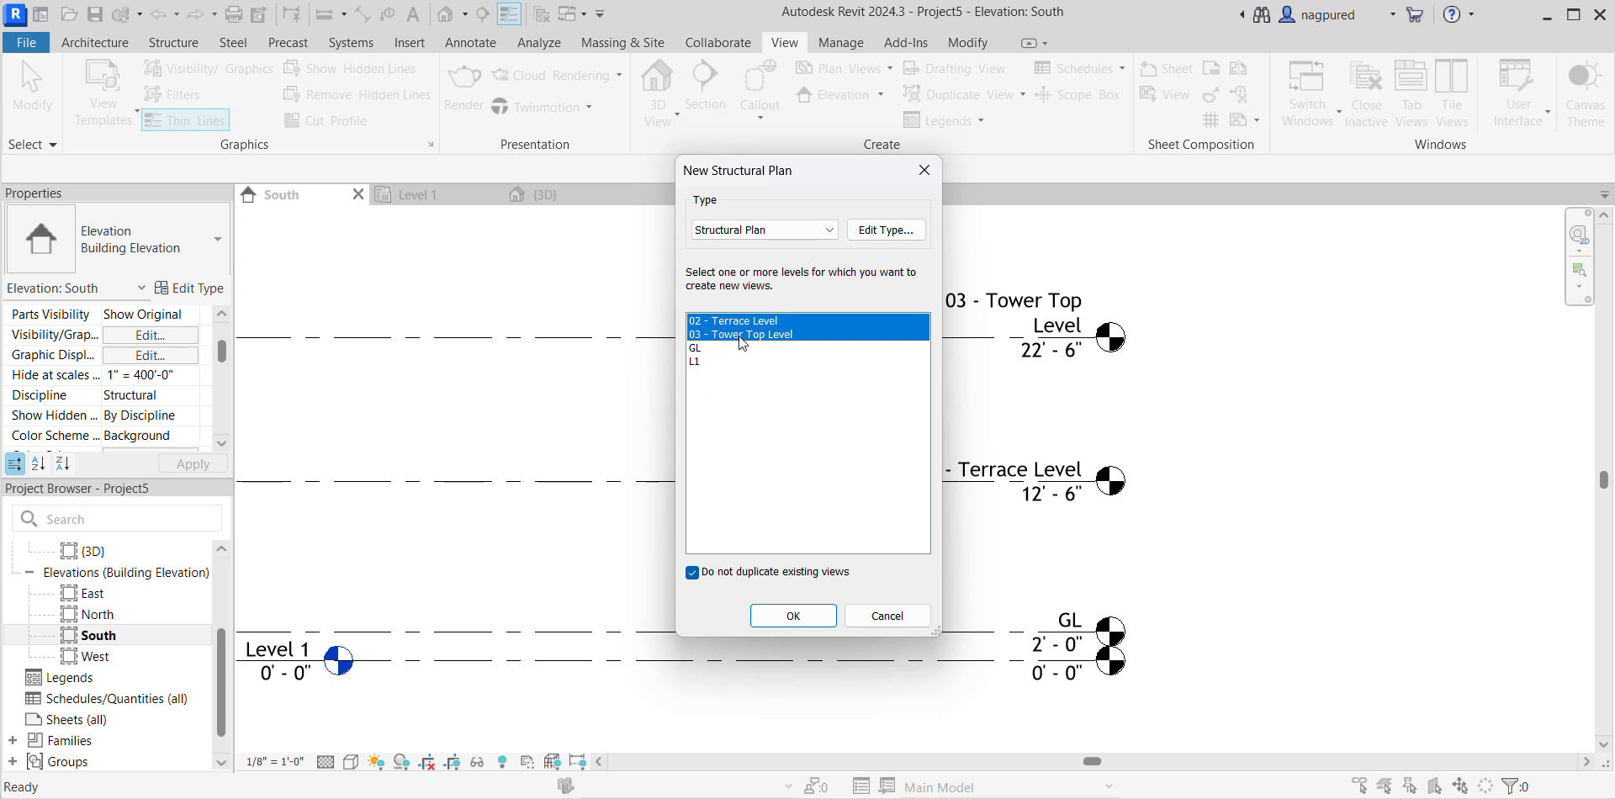
{"action": "left_click", "coordinate": [728, 348], "text": "ctrl"}
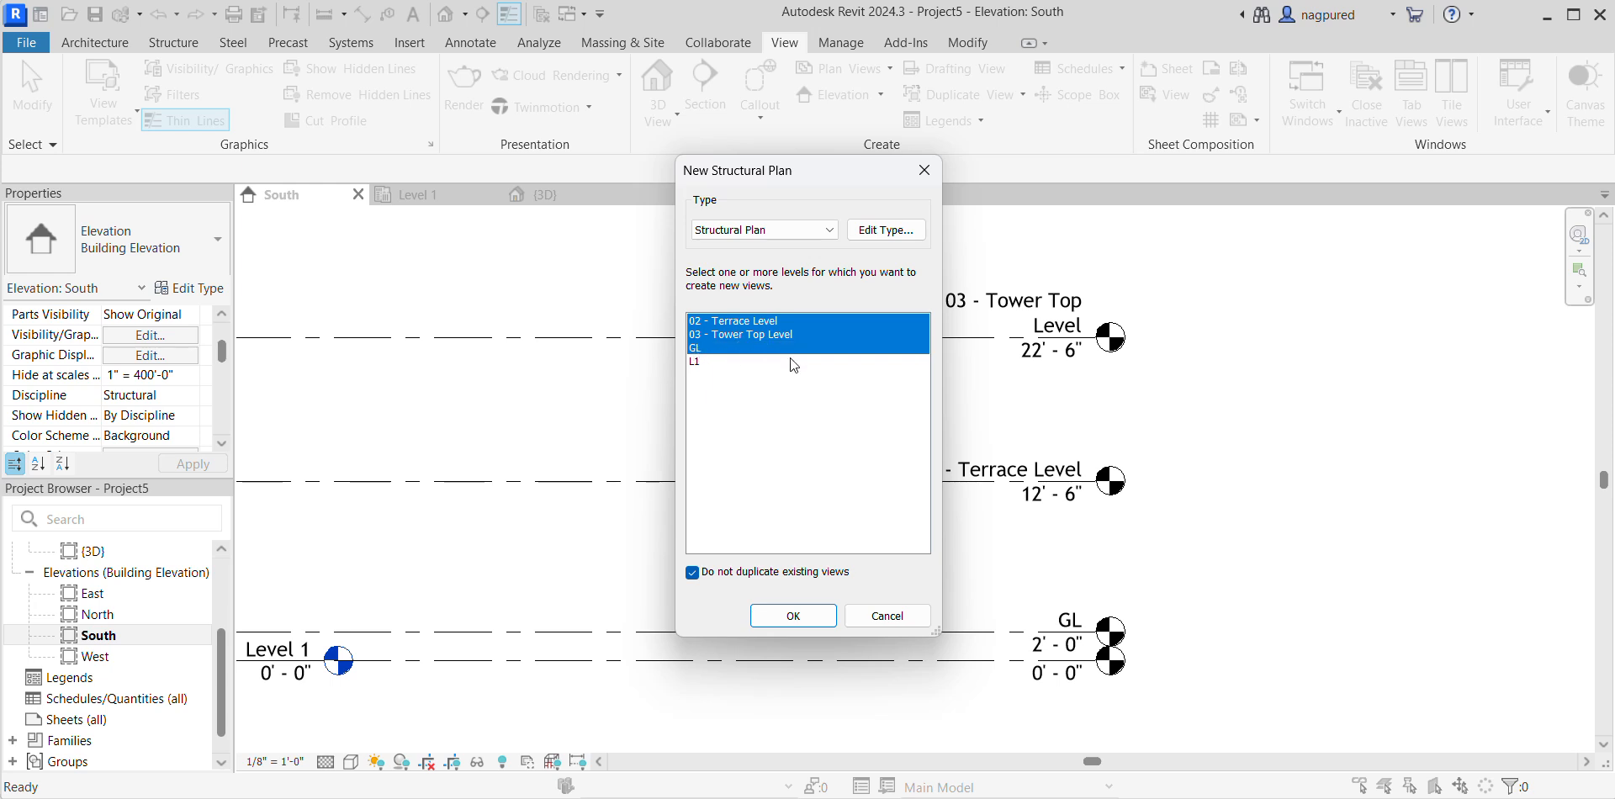
{"action": "left_click", "coordinate": [785, 619]}
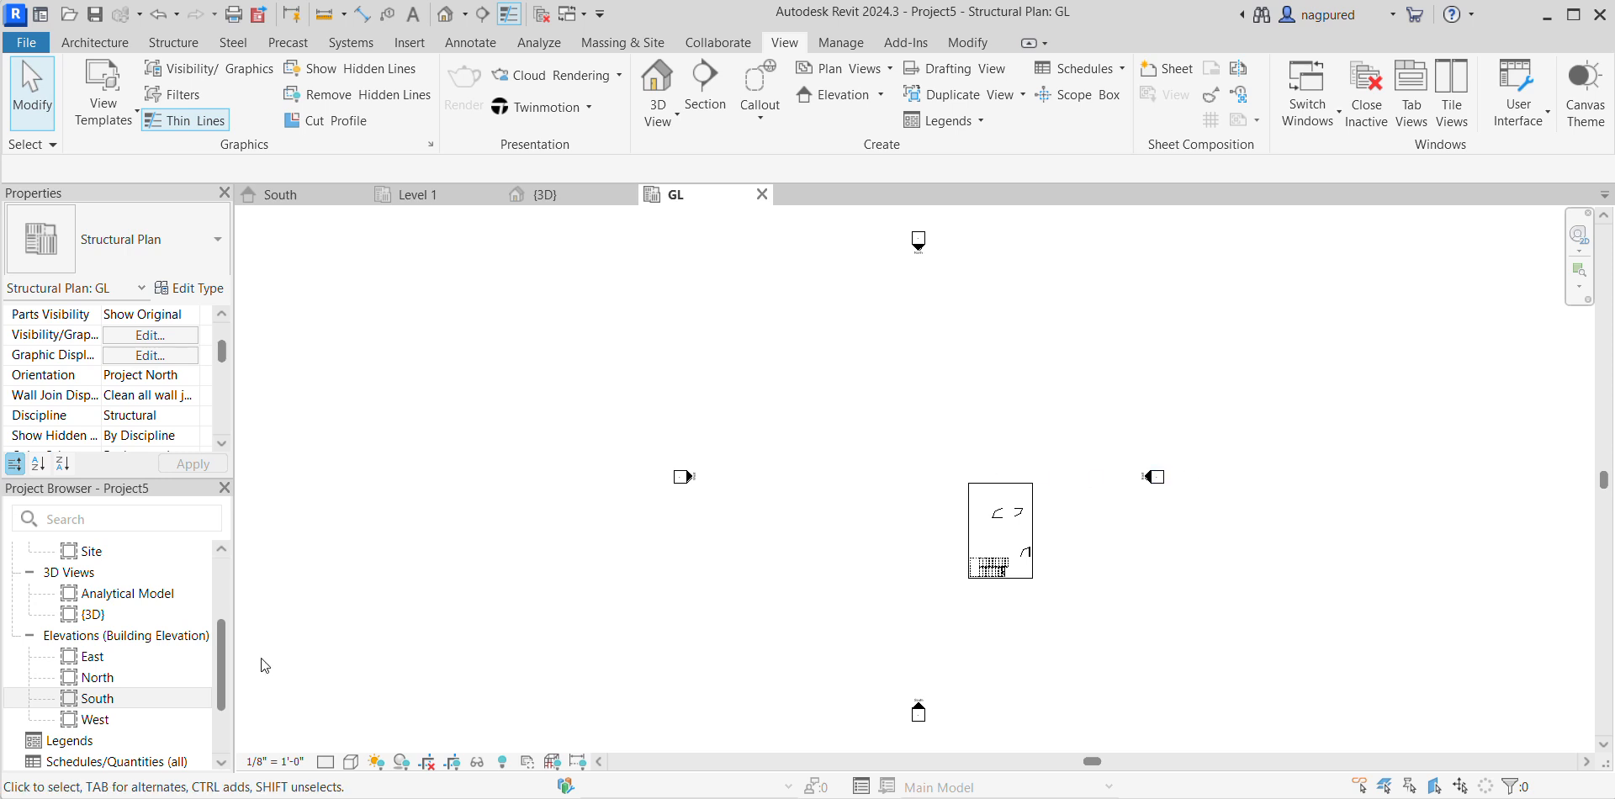
Check the new structural plans among the project views and open the South elevation from its marker in the GL plan.
{"action": "scroll", "coordinate": [84, 640], "scroll_direction": "up", "scroll_amount": 2}
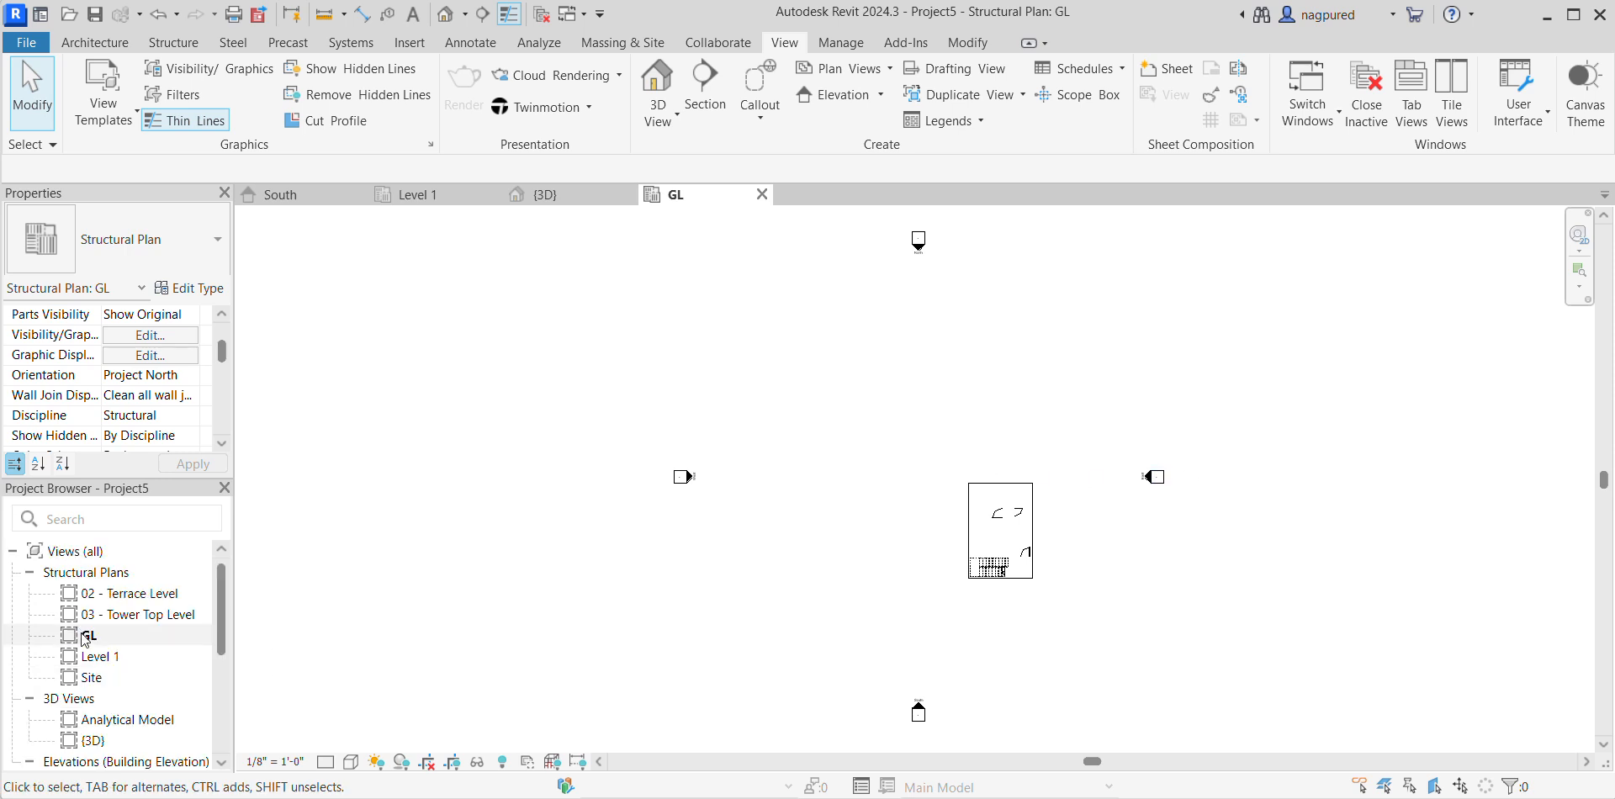
{"action": "left_click", "coordinate": [155, 596]}
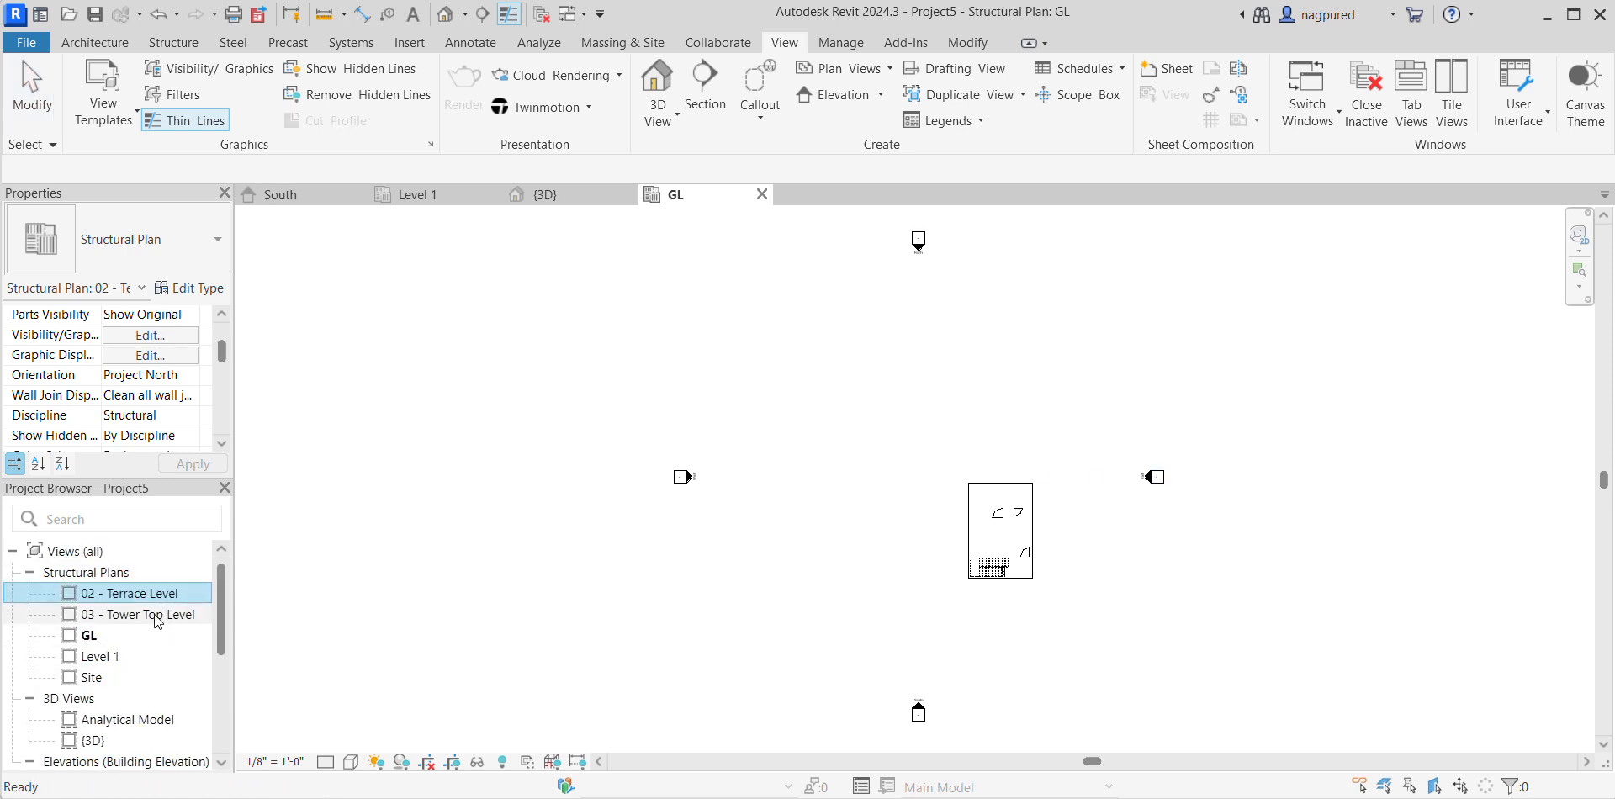
{"action": "left_click", "coordinate": [155, 615]}
{"action": "left_click", "coordinate": [99, 636]}
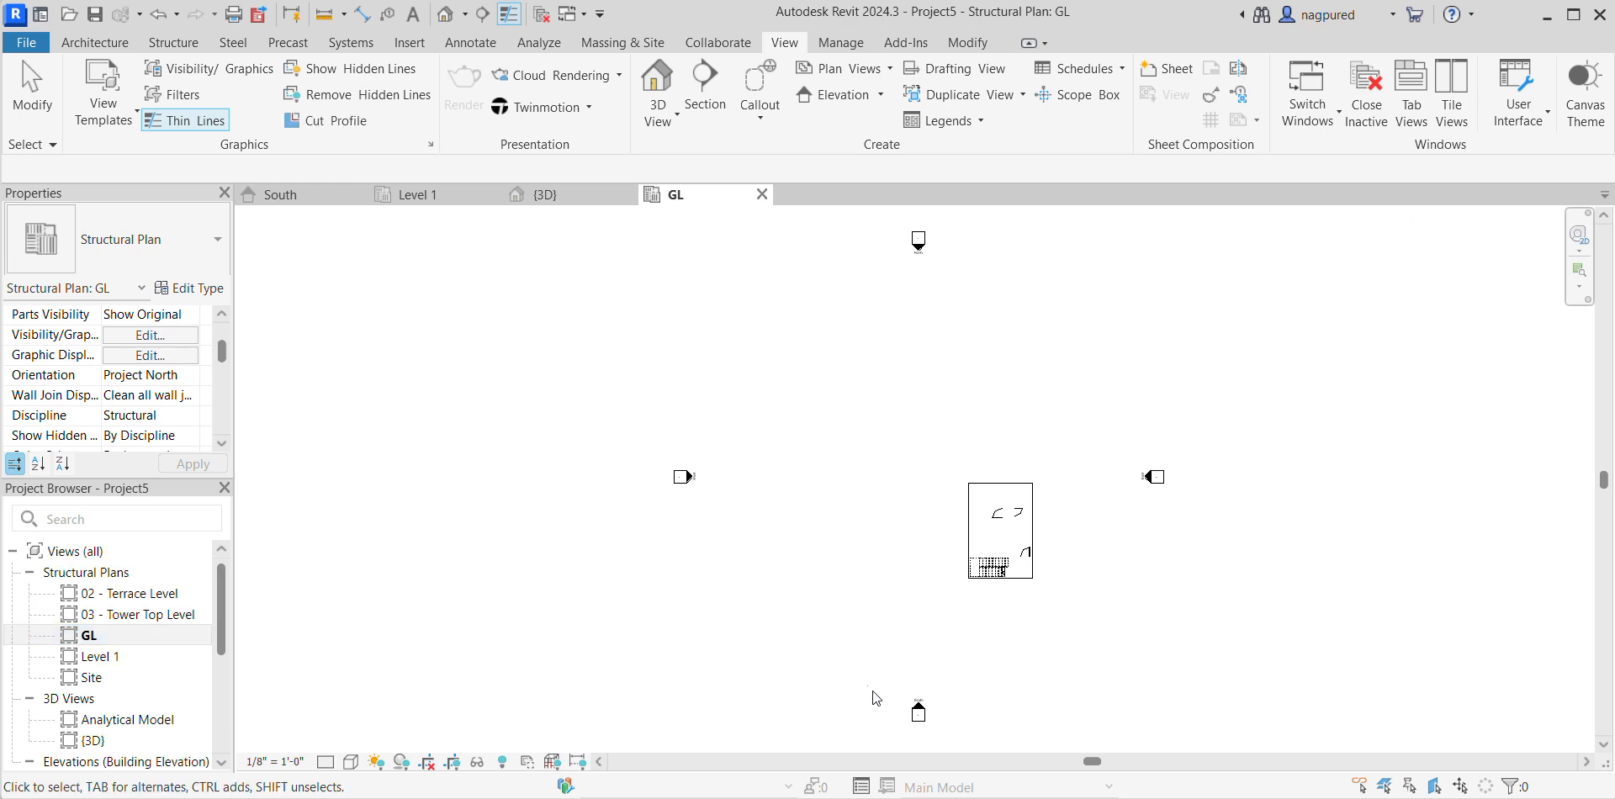
{"action": "double_click", "coordinate": [918, 709]}
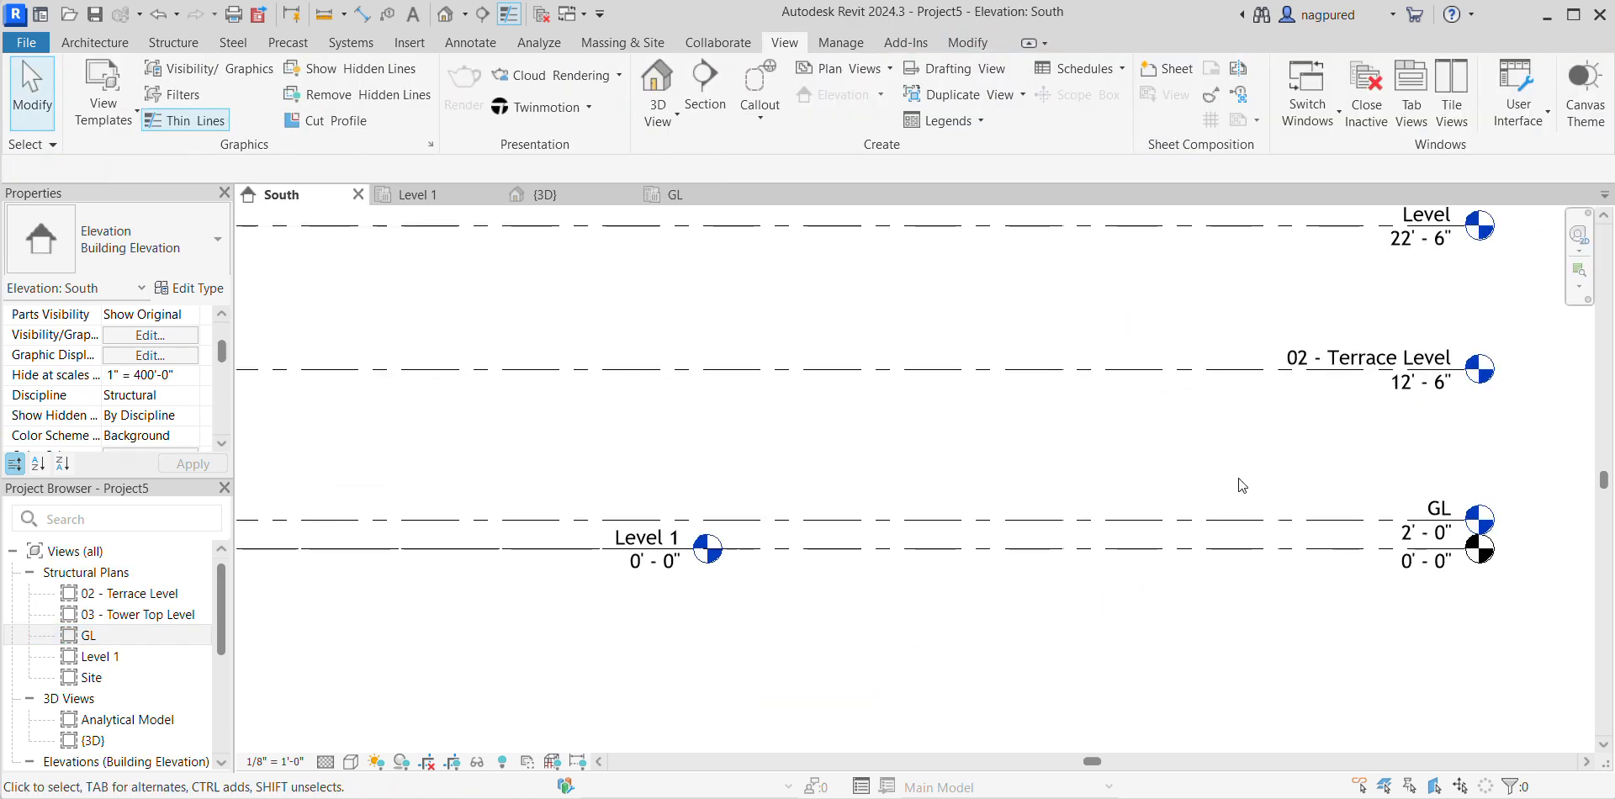
{"action": "scroll", "coordinate": [1165, 501], "scroll_direction": "down", "scroll_amount": 2}
{"action": "left_click", "coordinate": [1126, 490]}
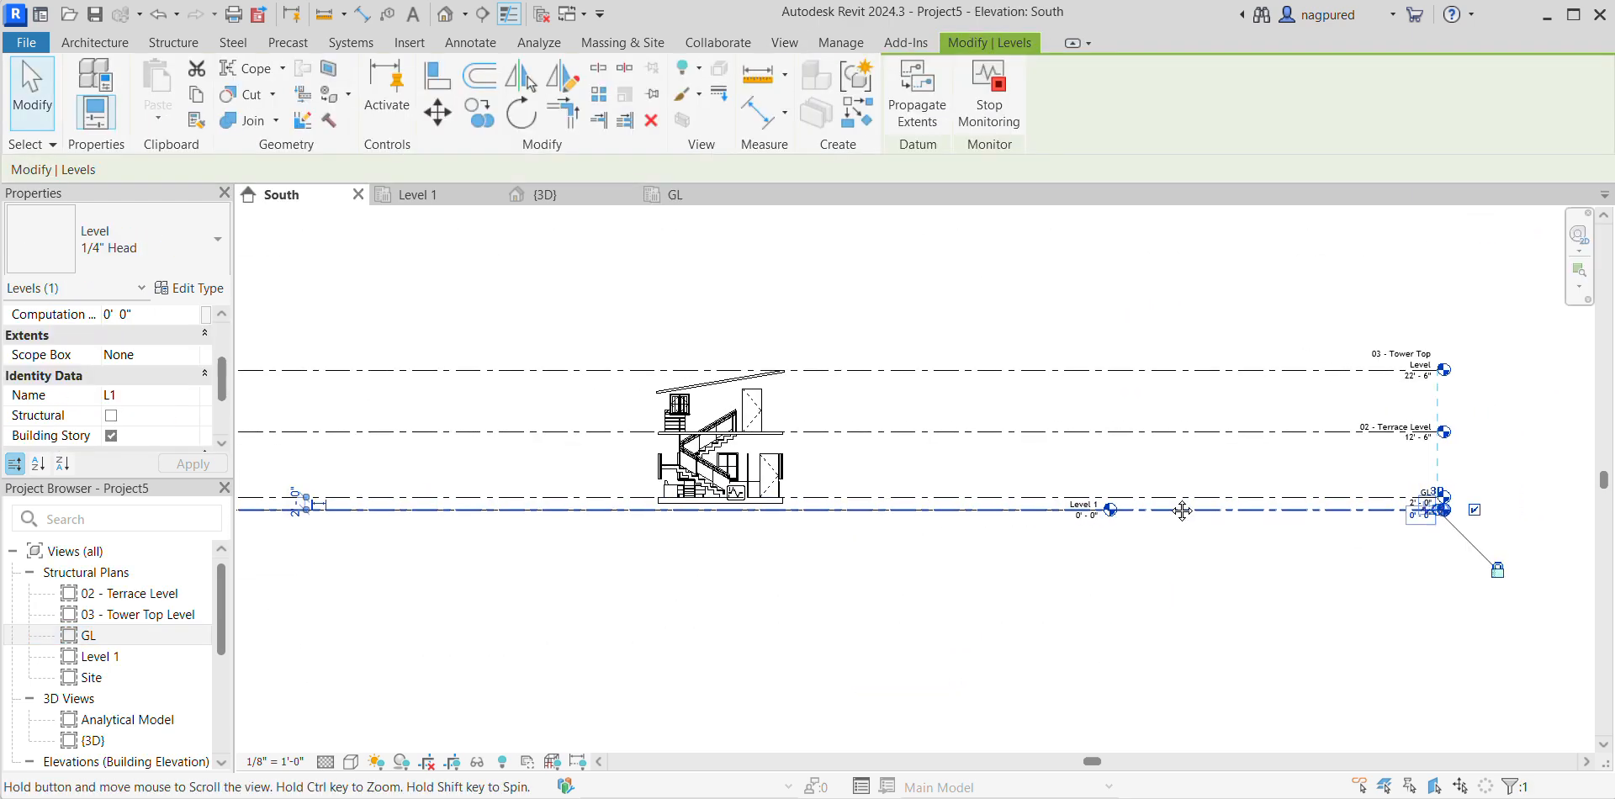
{"action": "scroll", "coordinate": [1126, 488], "scroll_direction": "down", "scroll_amount": 1}
{"action": "key", "text": "c"}
{"action": "key", "text": "o"}
{"action": "left_click", "coordinate": [1126, 489]}
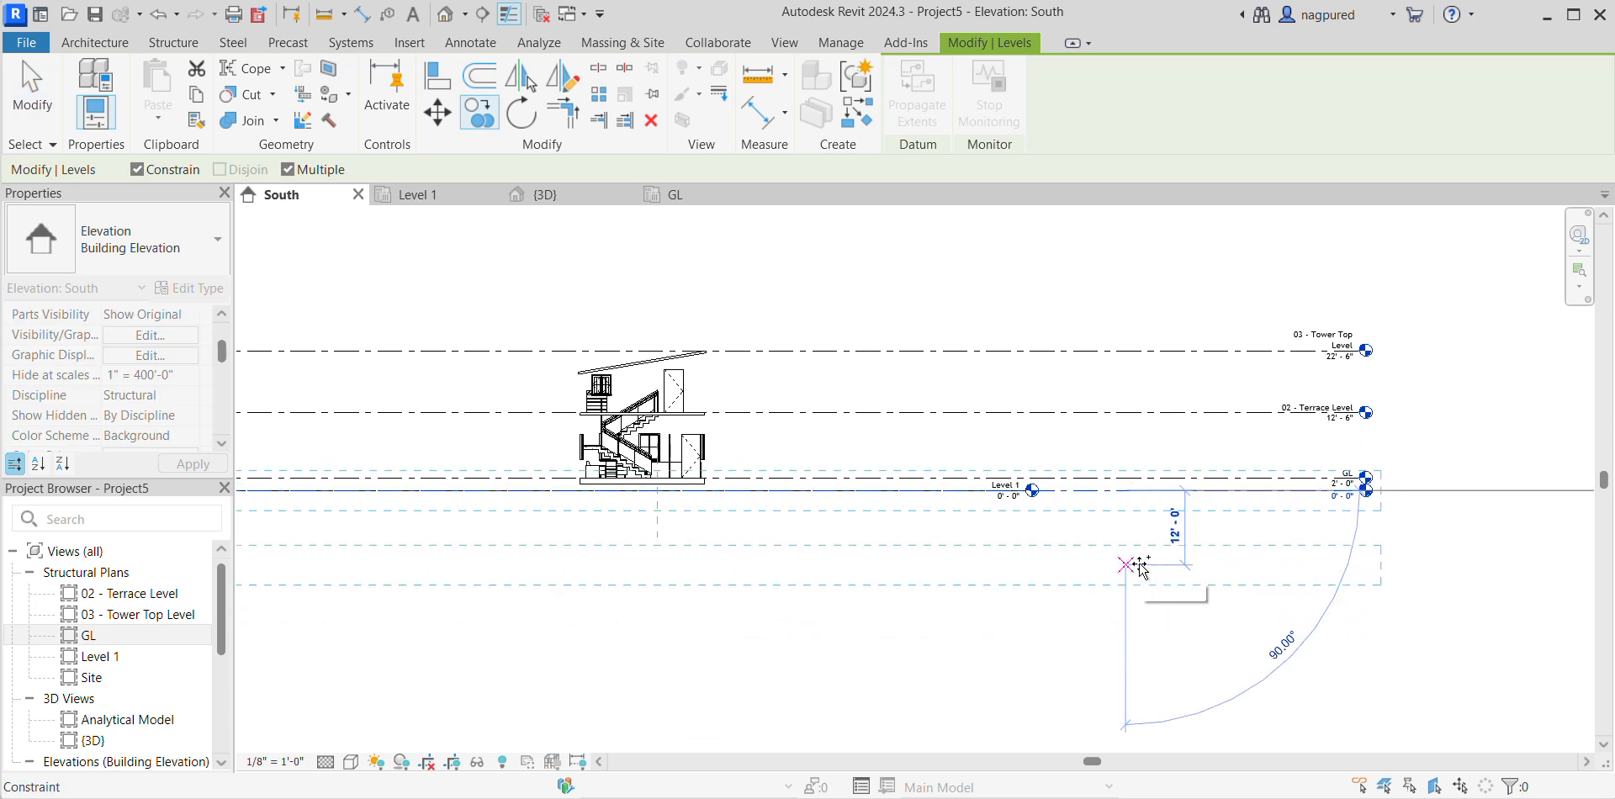
{"action": "key", "text": "Return"}
{"action": "key", "text": "Escape"}
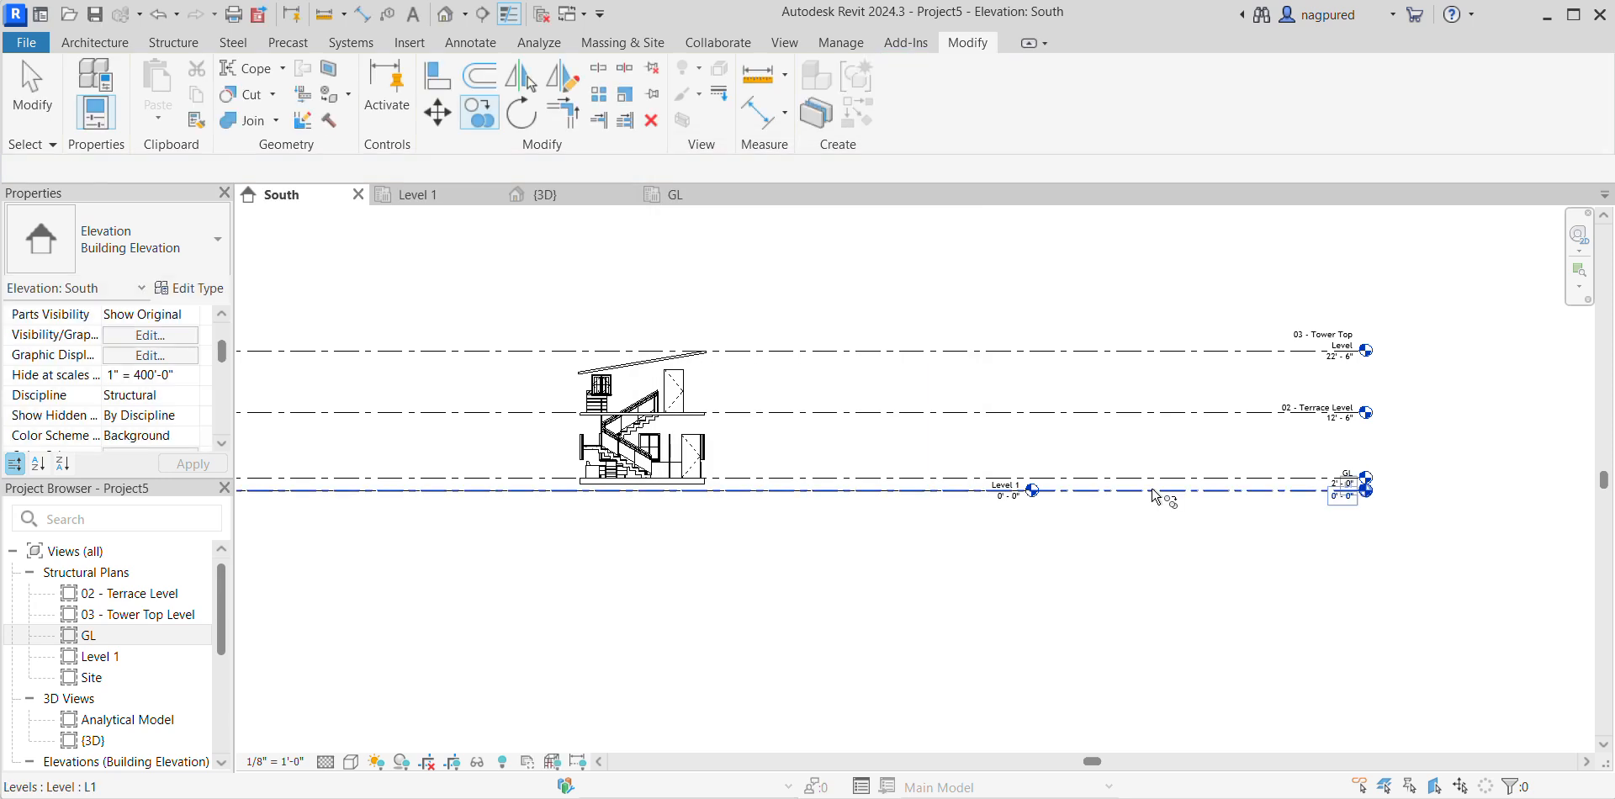
{"action": "left_click", "coordinate": [1152, 491]}
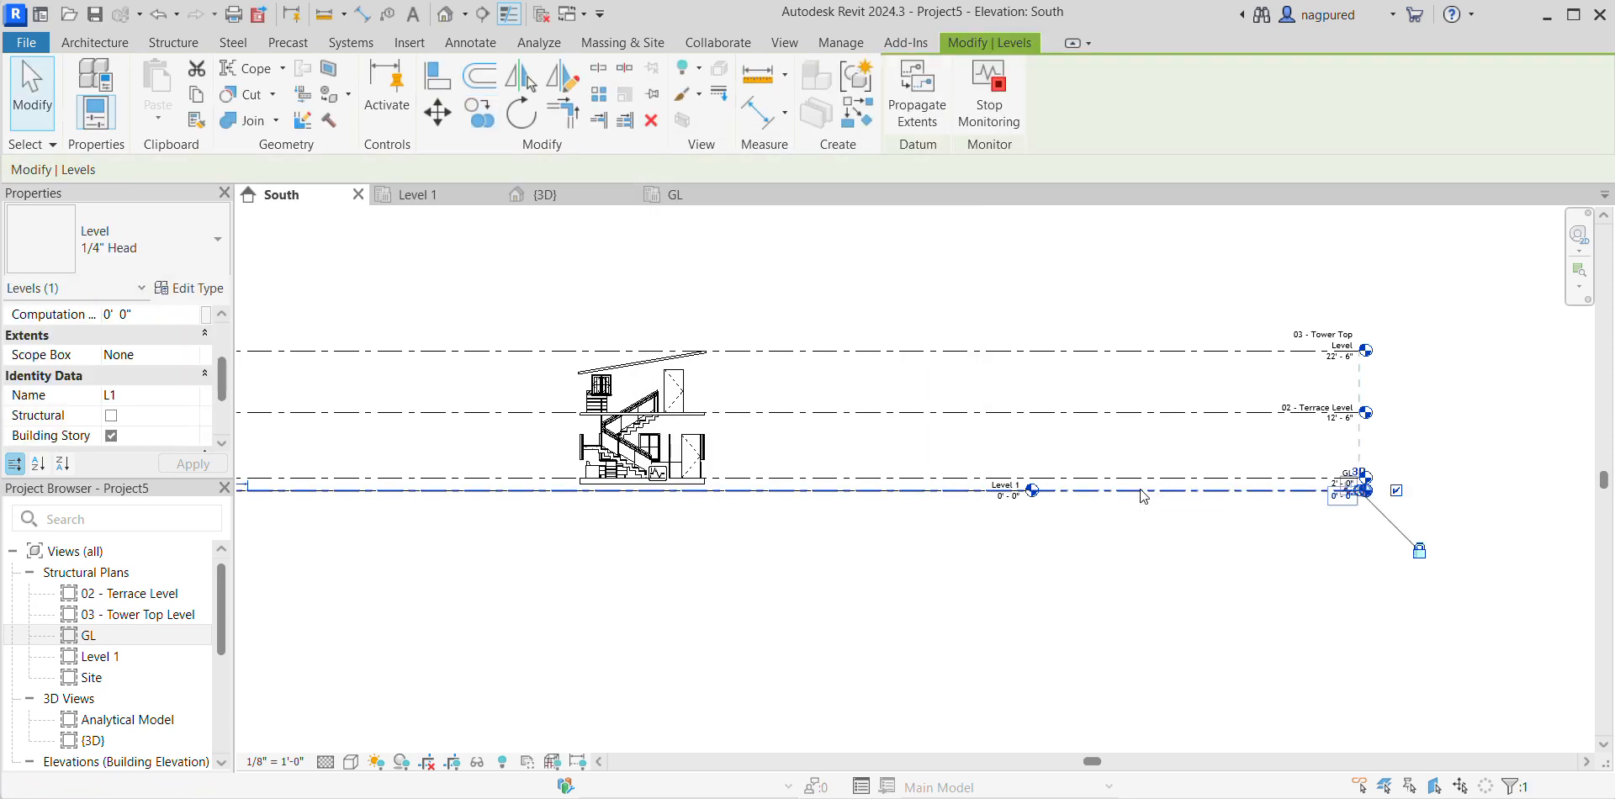
{"action": "key", "text": "Escape"}
Copy the GL level straight down to an elevation of about -11' - 0".
{"action": "left_click", "coordinate": [1179, 482]}
{"action": "key", "text": "c"}
{"action": "key", "text": "o"}
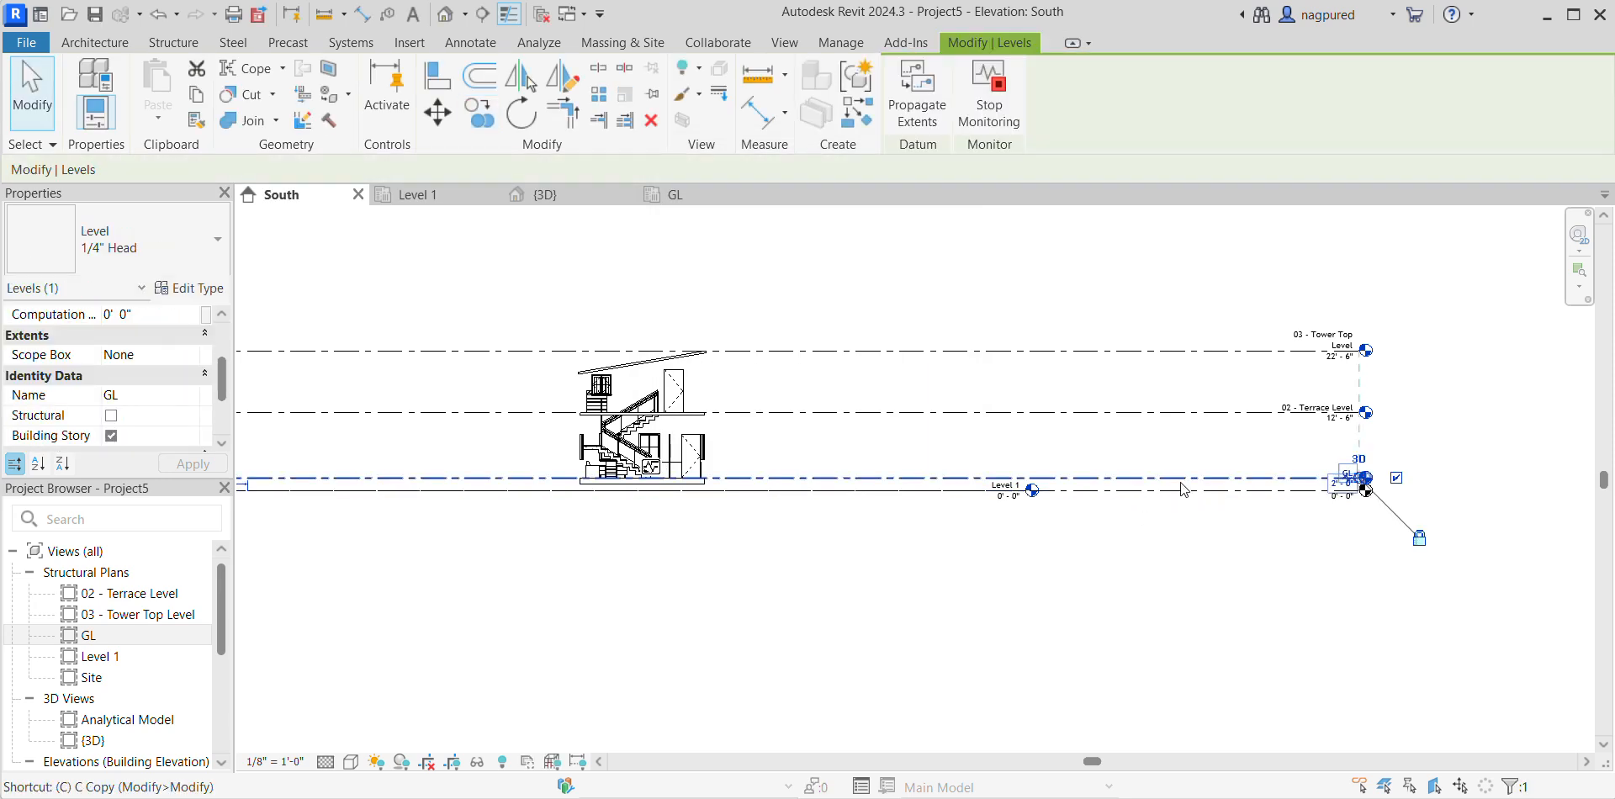
{"action": "left_click", "coordinate": [1181, 481]}
{"action": "left_click", "coordinate": [1181, 558]}
{"action": "scroll", "coordinate": [1178, 562], "scroll_direction": "up", "scroll_amount": 3}
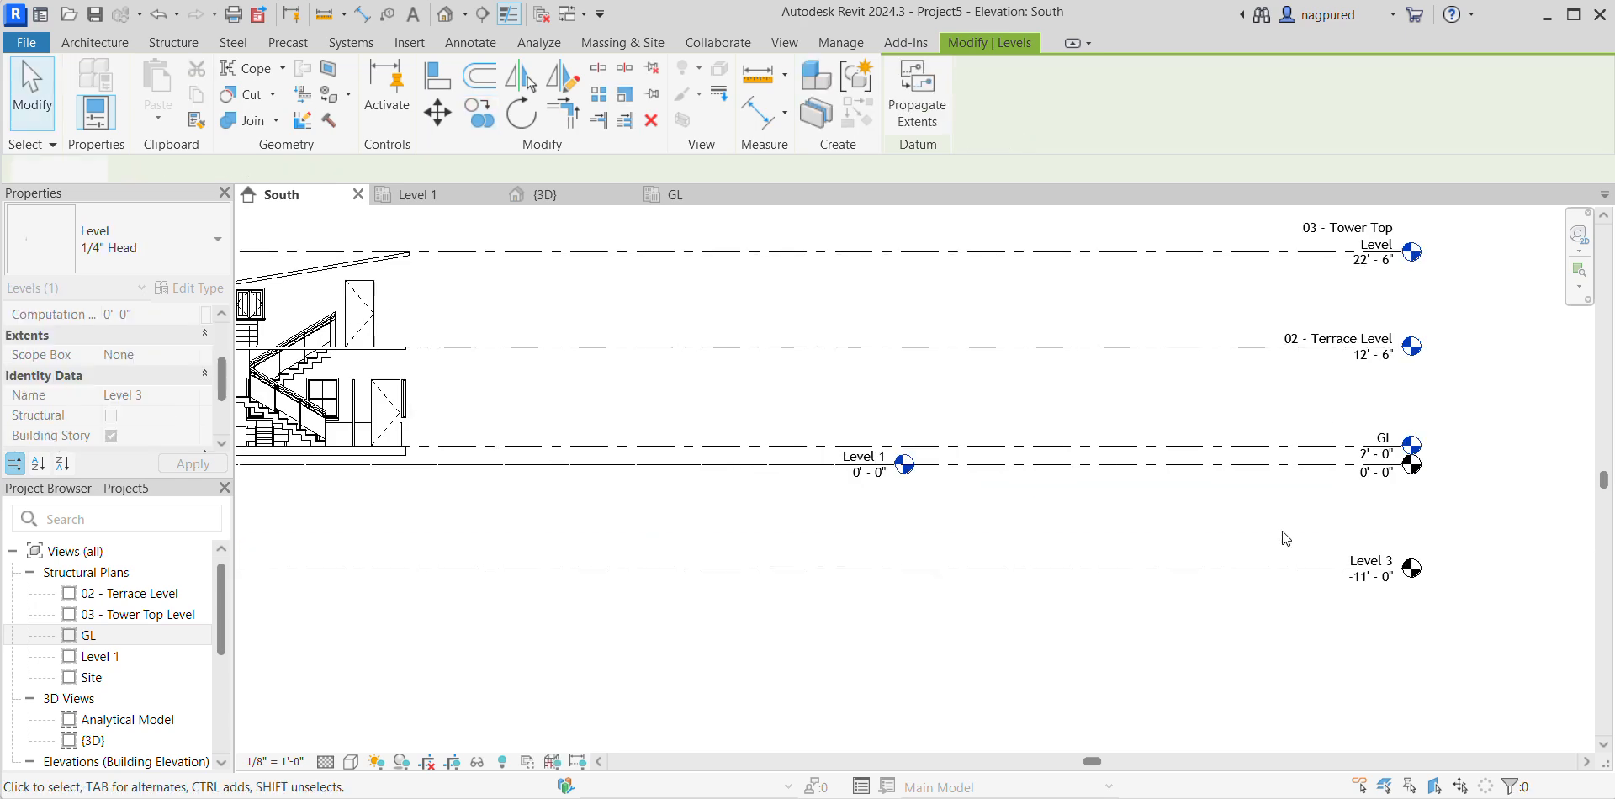
{"action": "key", "text": "Escape"}
{"action": "left_click", "coordinate": [1193, 566]}
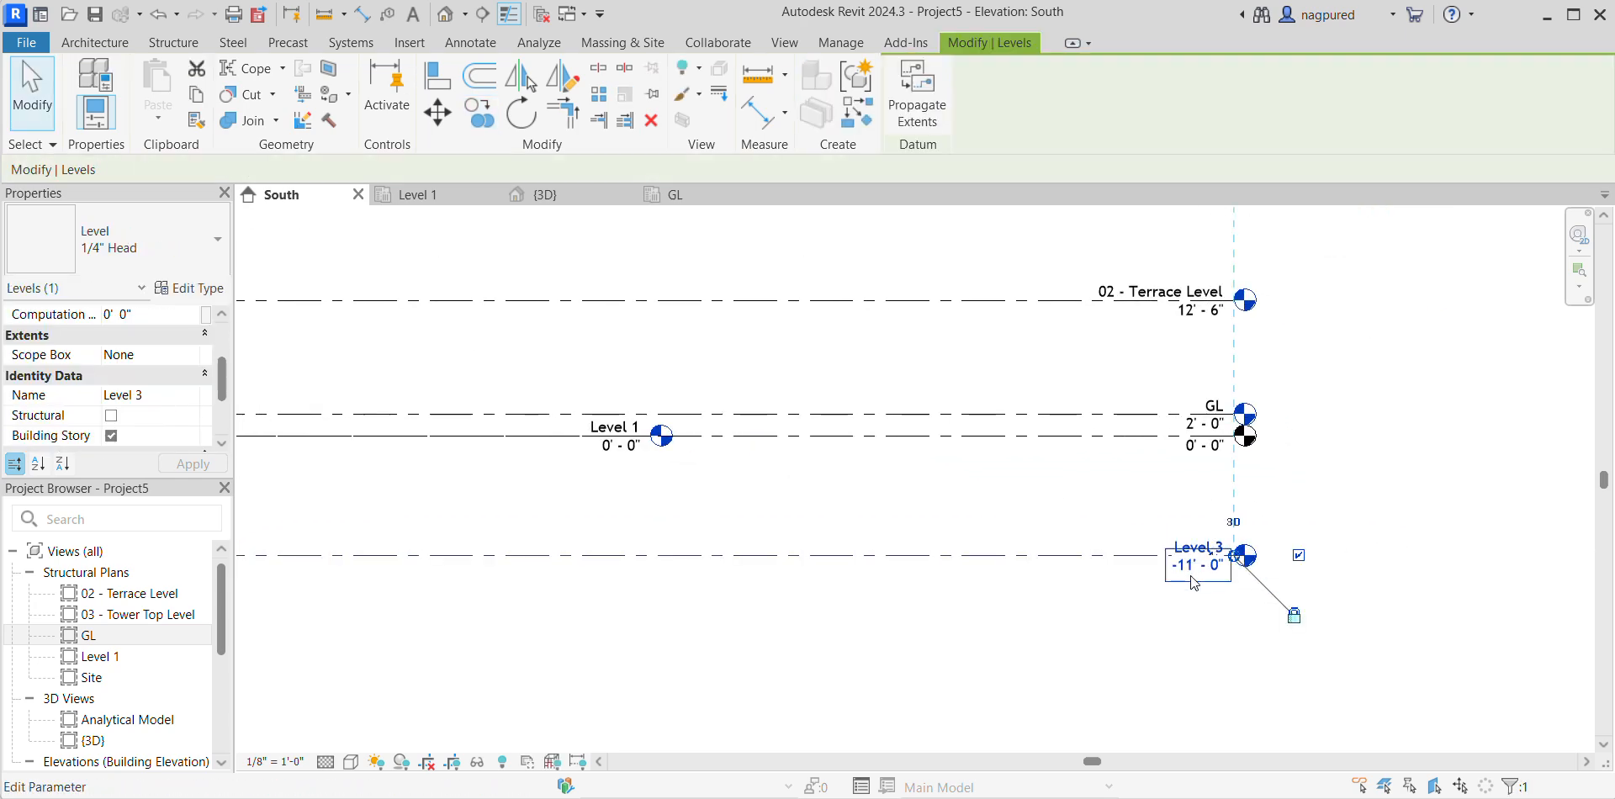
{"action": "left_click", "coordinate": [1186, 570]}
{"action": "key", "text": "BackSpace"}
{"action": "type", "text": "-"}
{"action": "key", "text": "Return"}
{"action": "key", "text": "Return"}
{"action": "key", "text": "Return"}
{"action": "key", "text": "Return"}
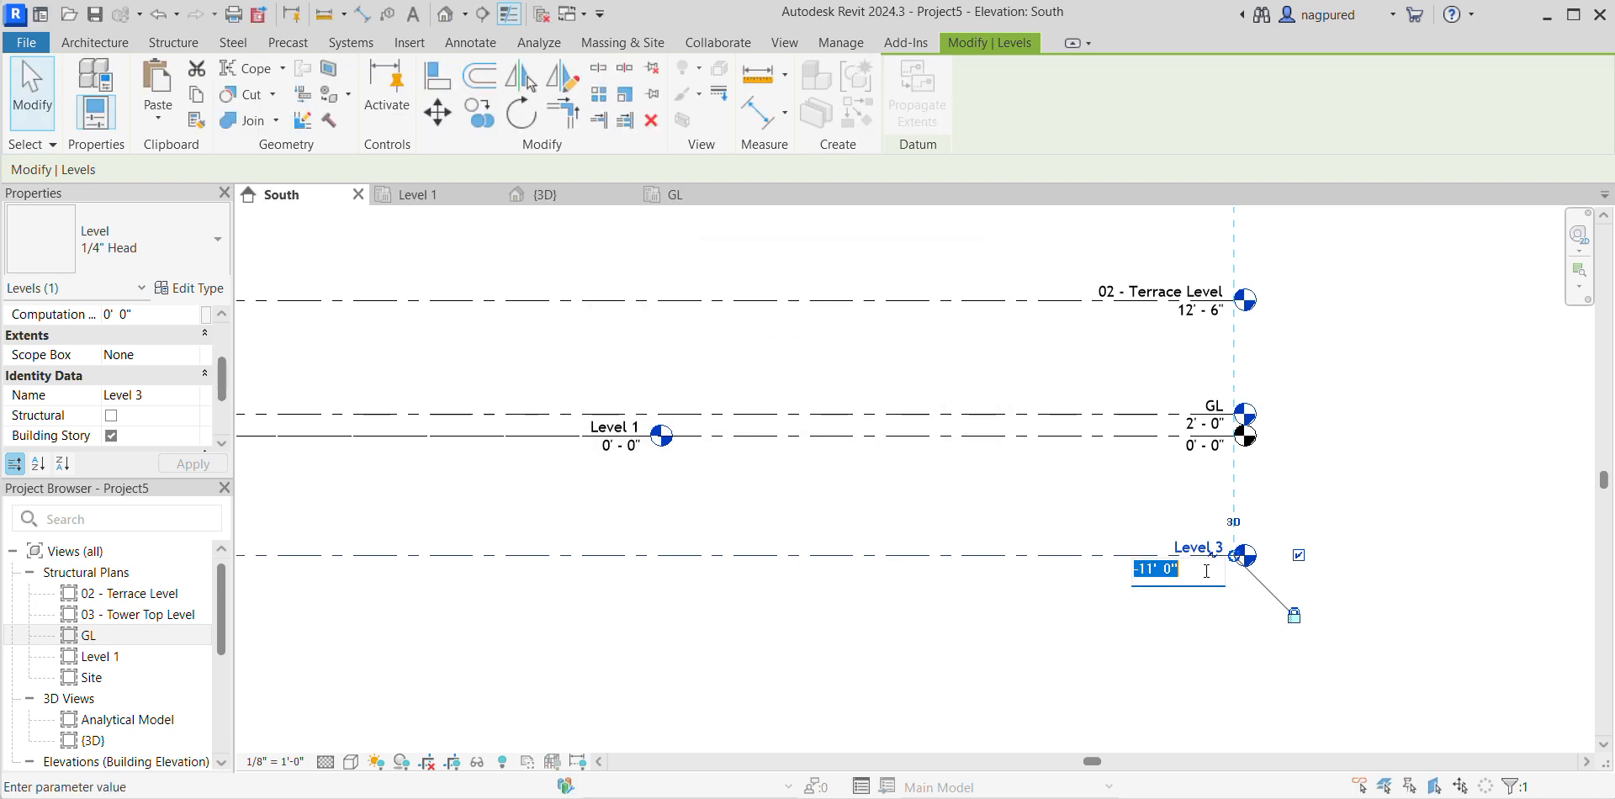
{"action": "key", "text": "Escape"}
Set the elevation of the copied level below GL to 5' - 0".
{"action": "left_click", "coordinate": [1195, 567]}
{"action": "type", "text": "5"}
{"action": "key", "text": "Return"}
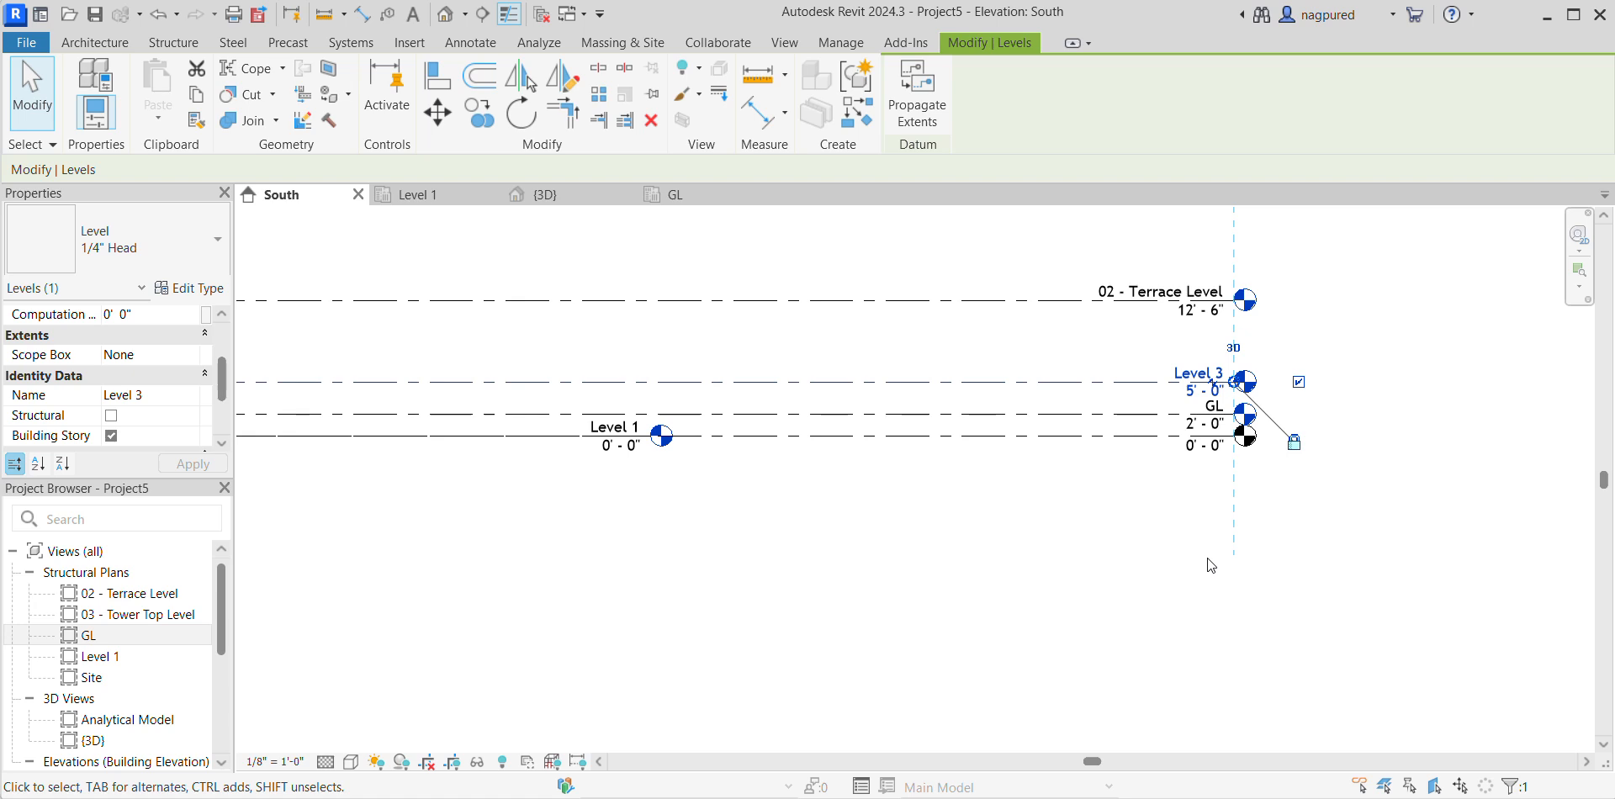
Set the copied level's elevation to -5' - 0".
{"action": "left_click", "coordinate": [1187, 393]}
{"action": "type", "text": "-5"}
{"action": "key", "text": "Return"}
{"action": "key", "text": "Escape"}
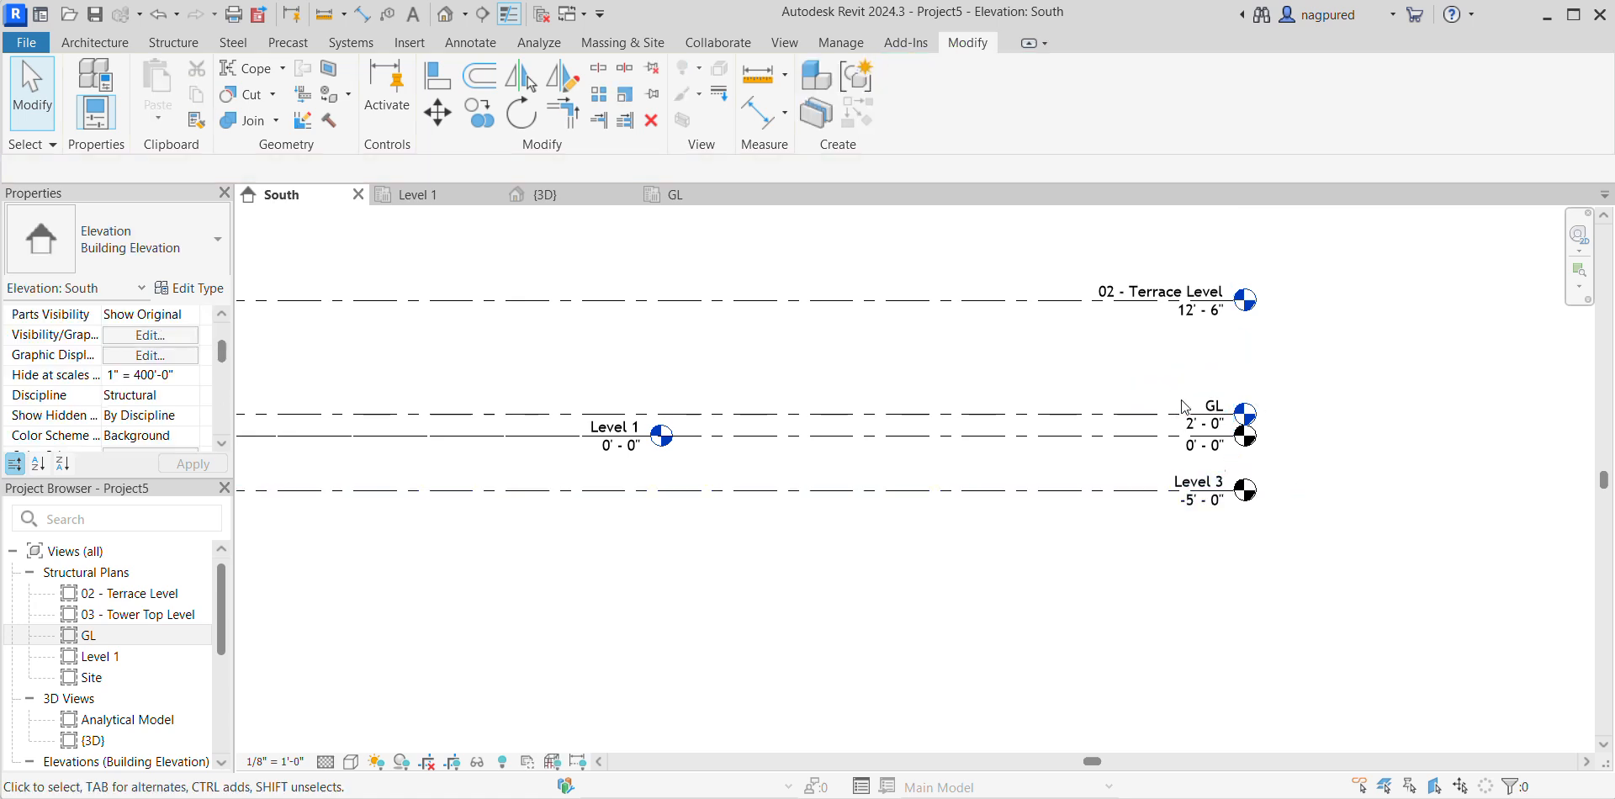
Rename the level at -5' - 0" to Footing Level, correcting any misspelling.
{"action": "scroll", "coordinate": [1178, 479], "scroll_direction": "up", "scroll_amount": 4}
{"action": "left_click", "coordinate": [1146, 459]}
{"action": "left_click", "coordinate": [1146, 462]}
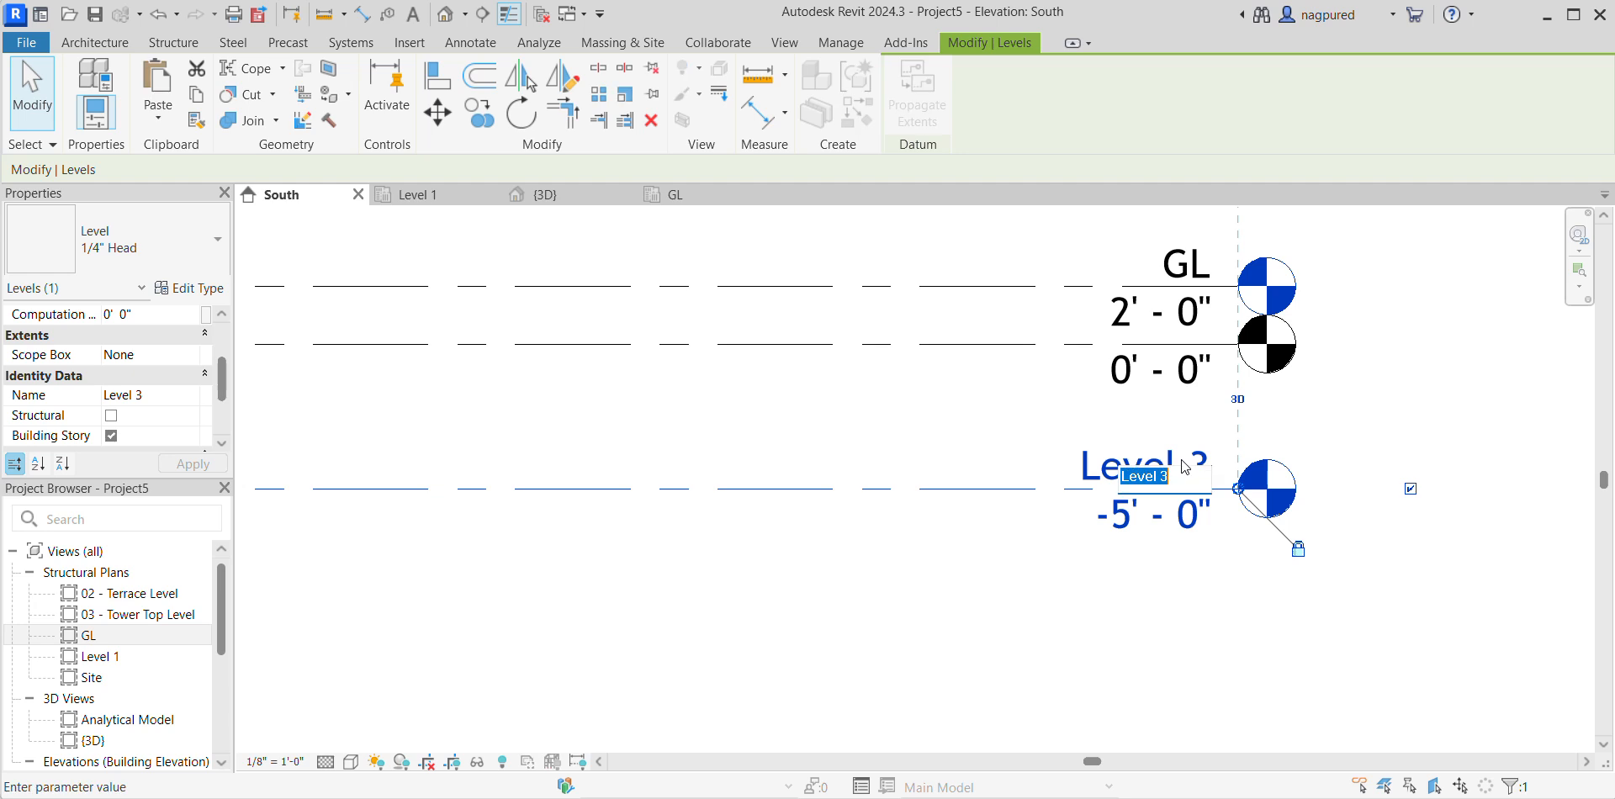
{"action": "type", "text": "foor"}
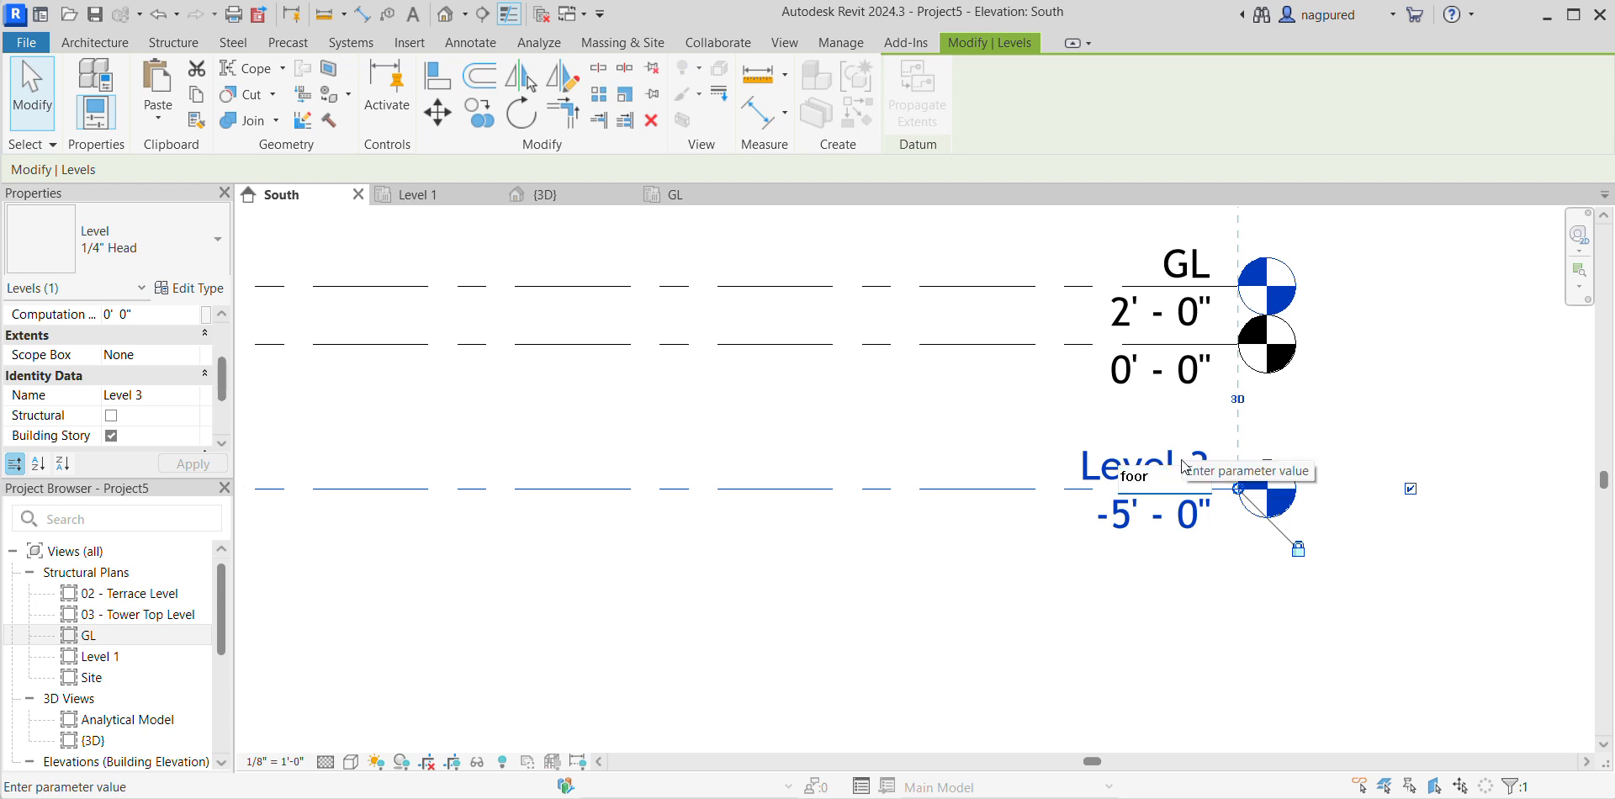
{"action": "type", "text": "ting Level"}
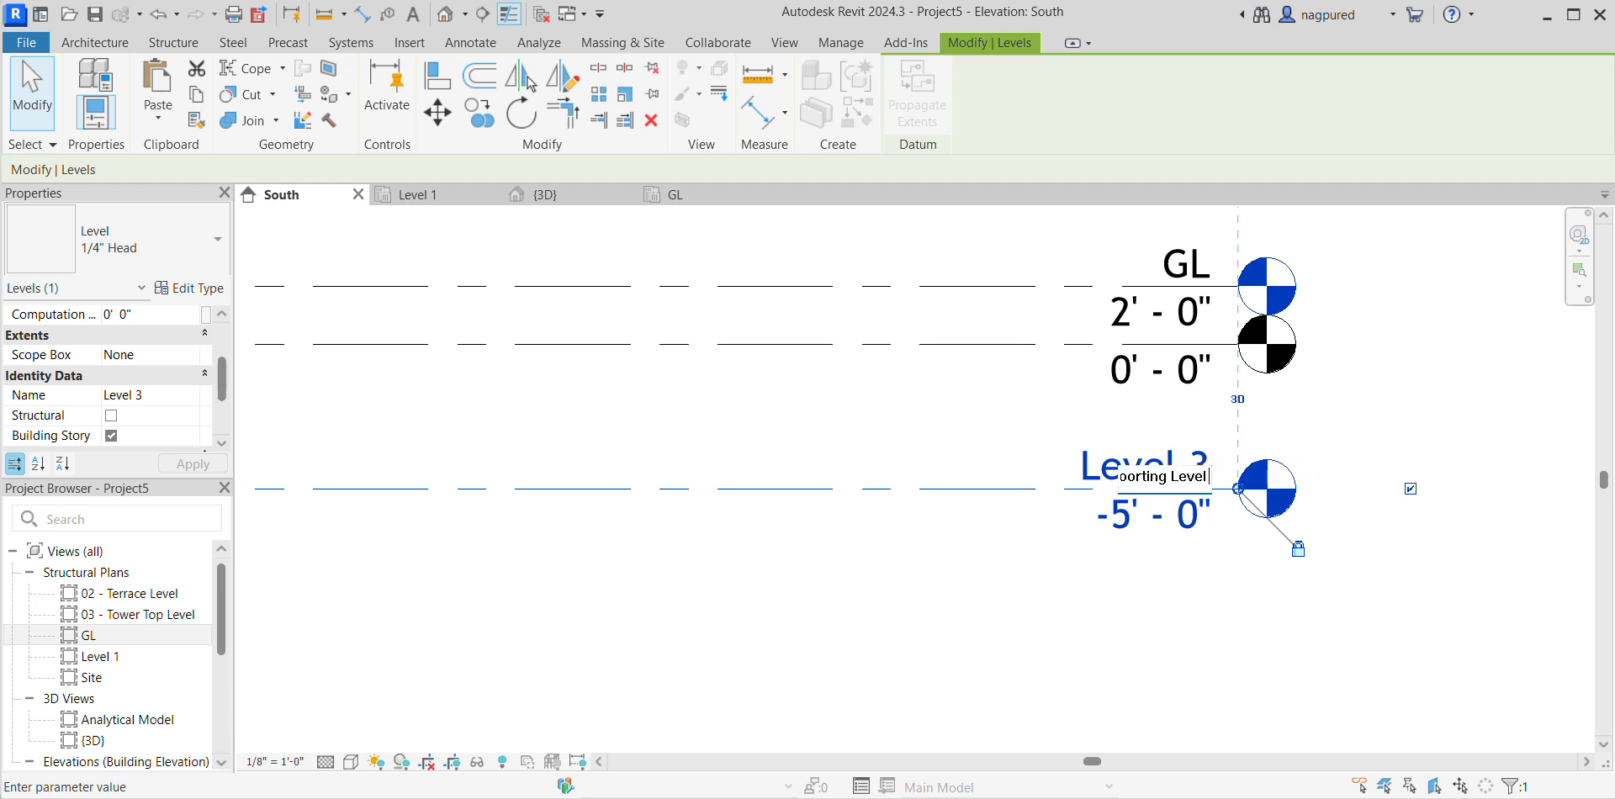
{"action": "key", "text": "Left"}
{"action": "key", "text": "Left"}
{"action": "key", "text": "Left"}
{"action": "key", "text": "Delete"}
{"action": "type", "text": "F"}
{"action": "key", "text": "Return"}
{"action": "left_click", "coordinate": [1226, 541]}
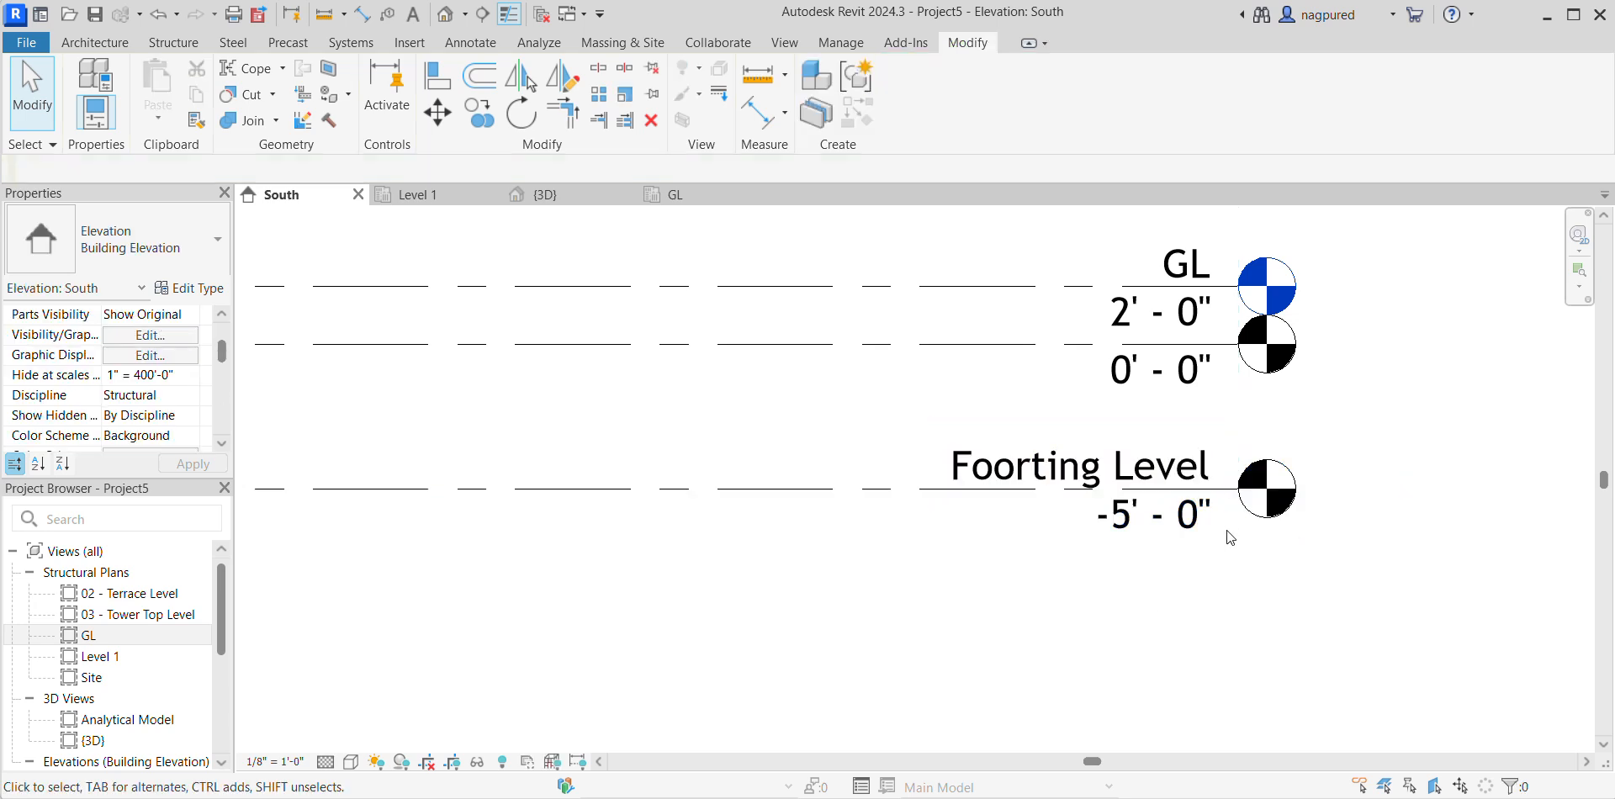
{"action": "left_click", "coordinate": [1043, 471]}
{"action": "left_click", "coordinate": [1044, 471]}
{"action": "left_click", "coordinate": [1131, 474]}
{"action": "key", "text": "BackSpace"}
{"action": "left_click", "coordinate": [1164, 630]}
{"action": "left_click", "coordinate": [1165, 602]}
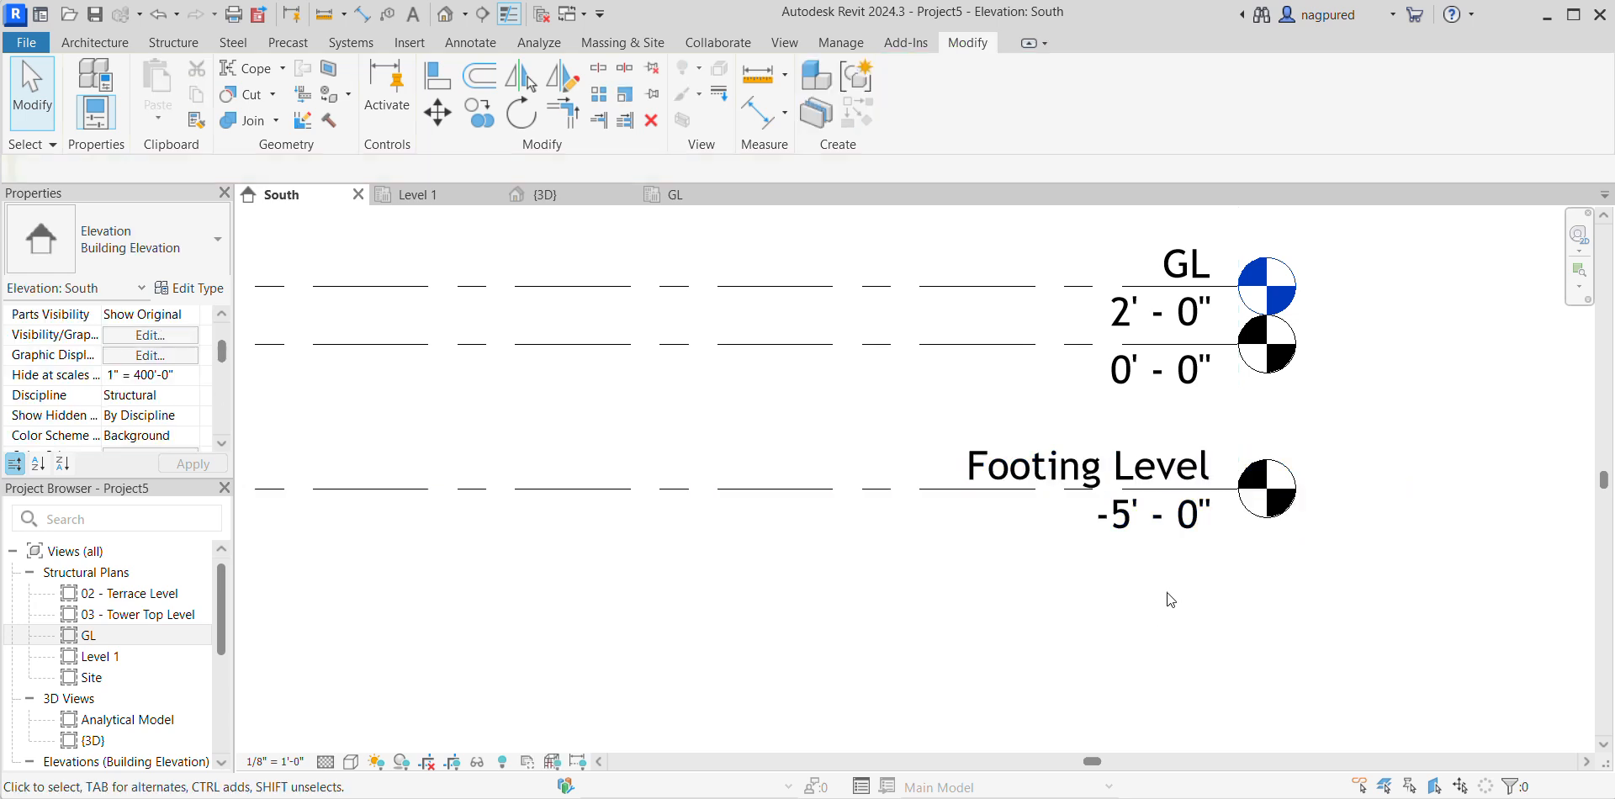
{"action": "left_click", "coordinate": [1268, 491]}
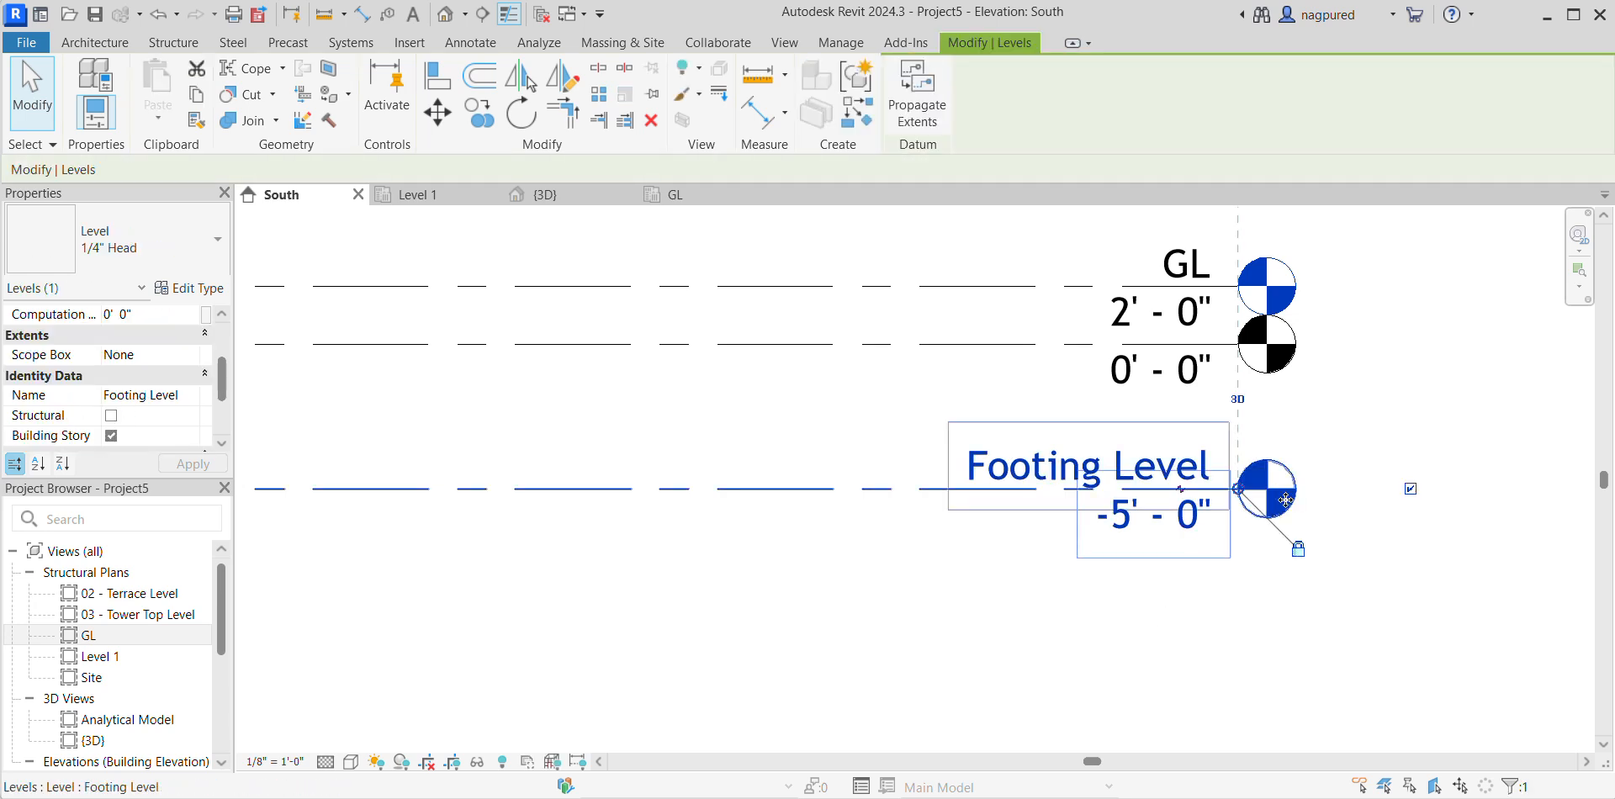
{"action": "left_click", "coordinate": [1189, 673]}
{"action": "scroll", "coordinate": [1186, 665], "scroll_direction": "down", "scroll_amount": 2}
{"action": "left_click", "coordinate": [1192, 547]}
{"action": "left_click", "coordinate": [1199, 620]}
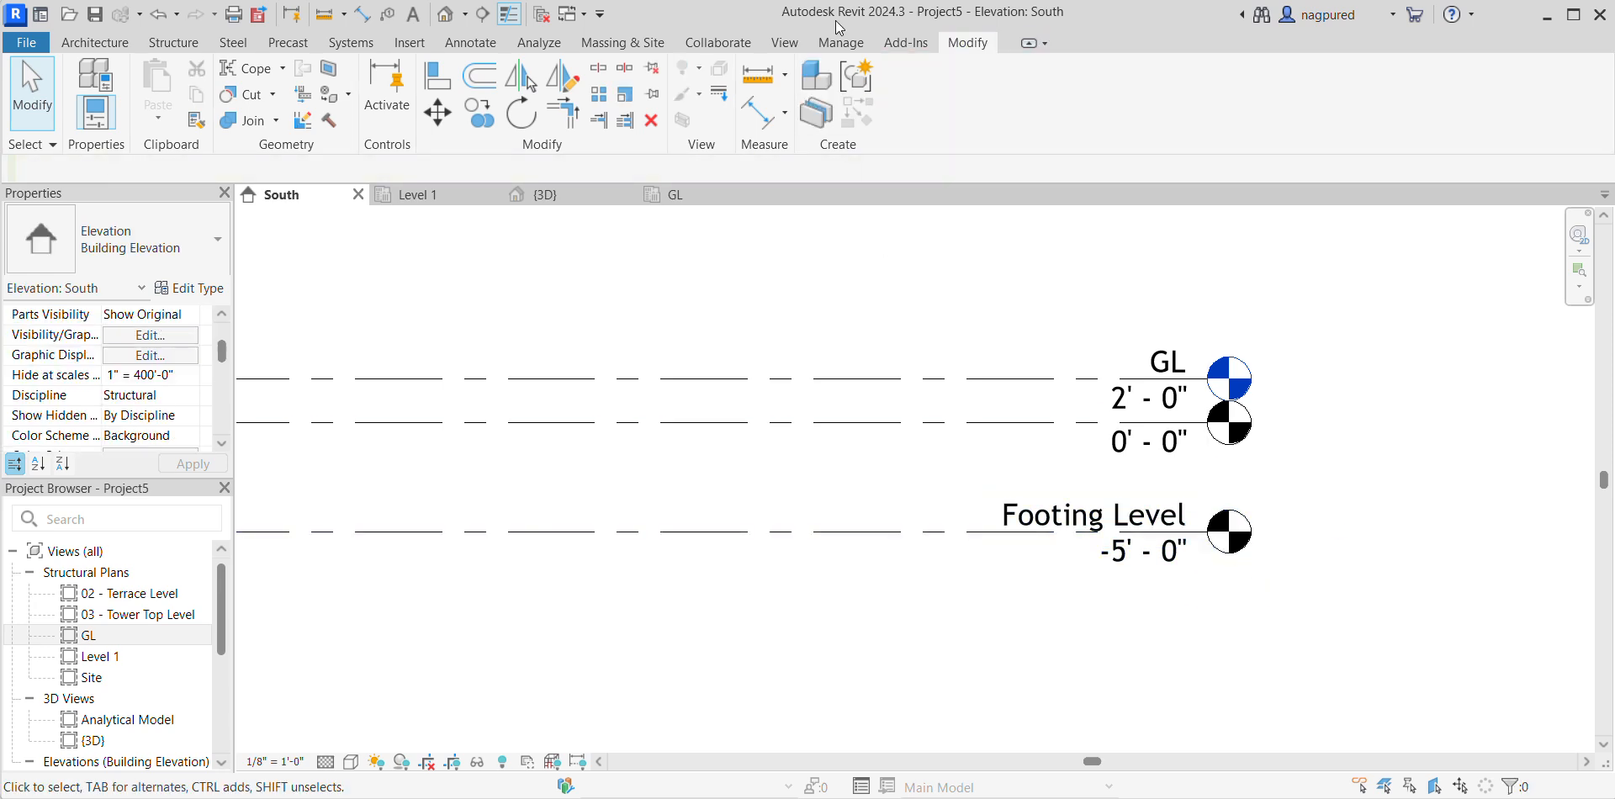
Create a structural plan view for the Footing Level, keeping existing views from being duplicated.
{"action": "left_click", "coordinate": [786, 44]}
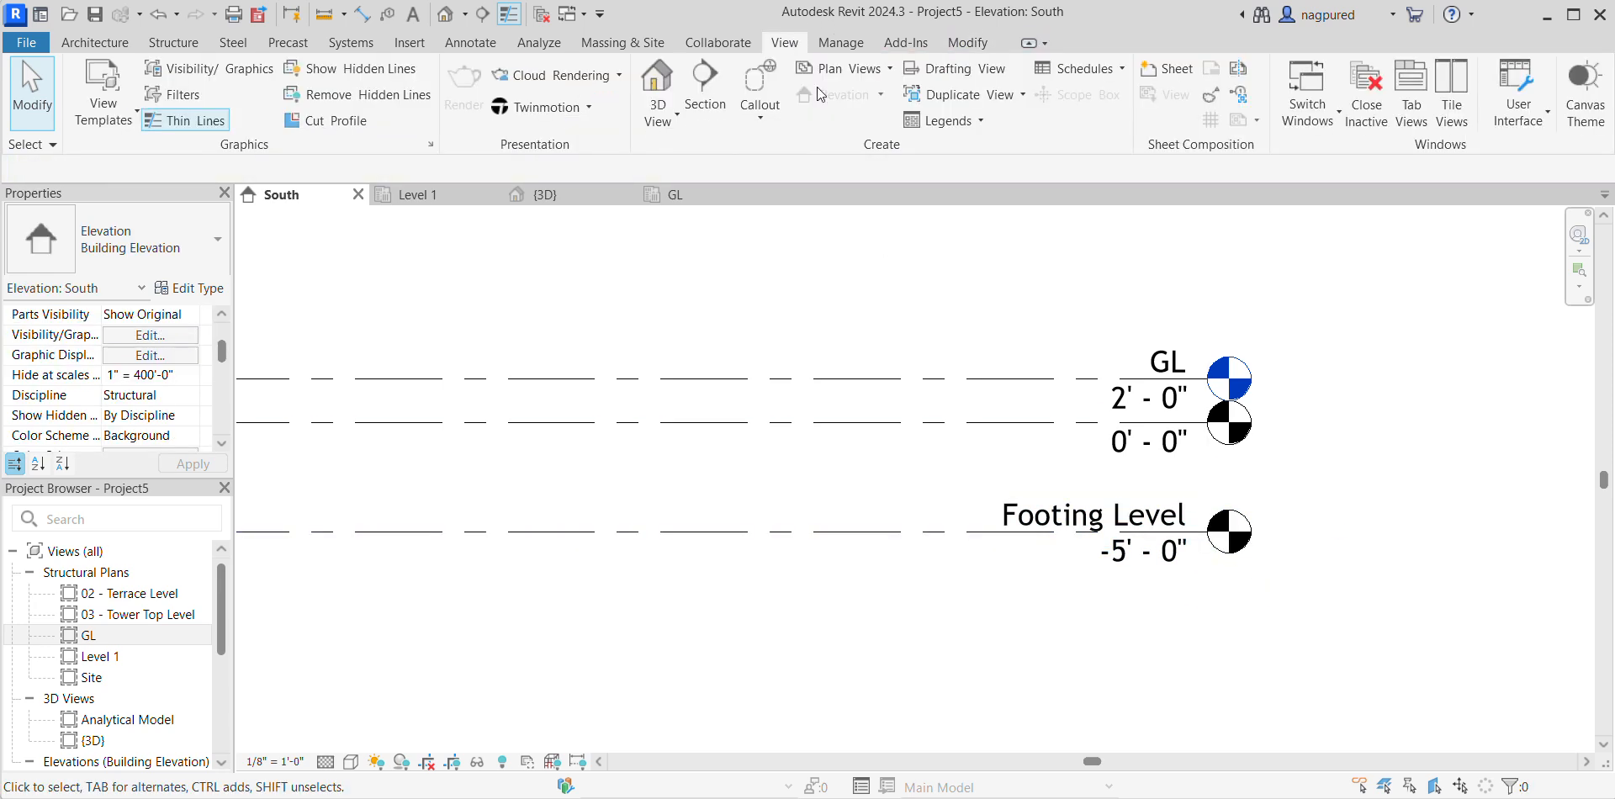
{"action": "left_click", "coordinate": [871, 69]}
{"action": "left_click", "coordinate": [871, 186]}
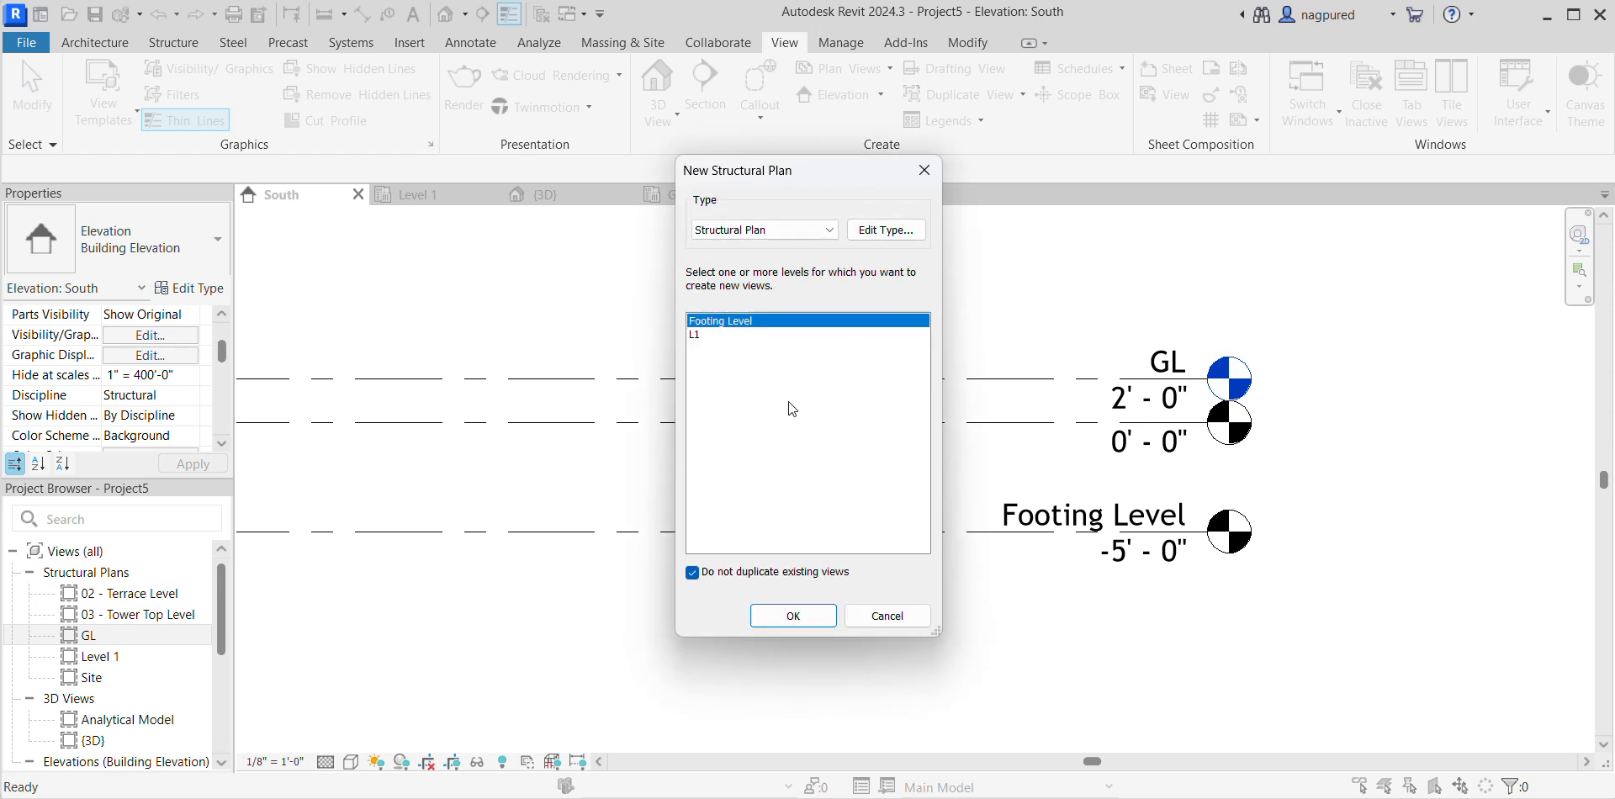
{"action": "left_click", "coordinate": [791, 617]}
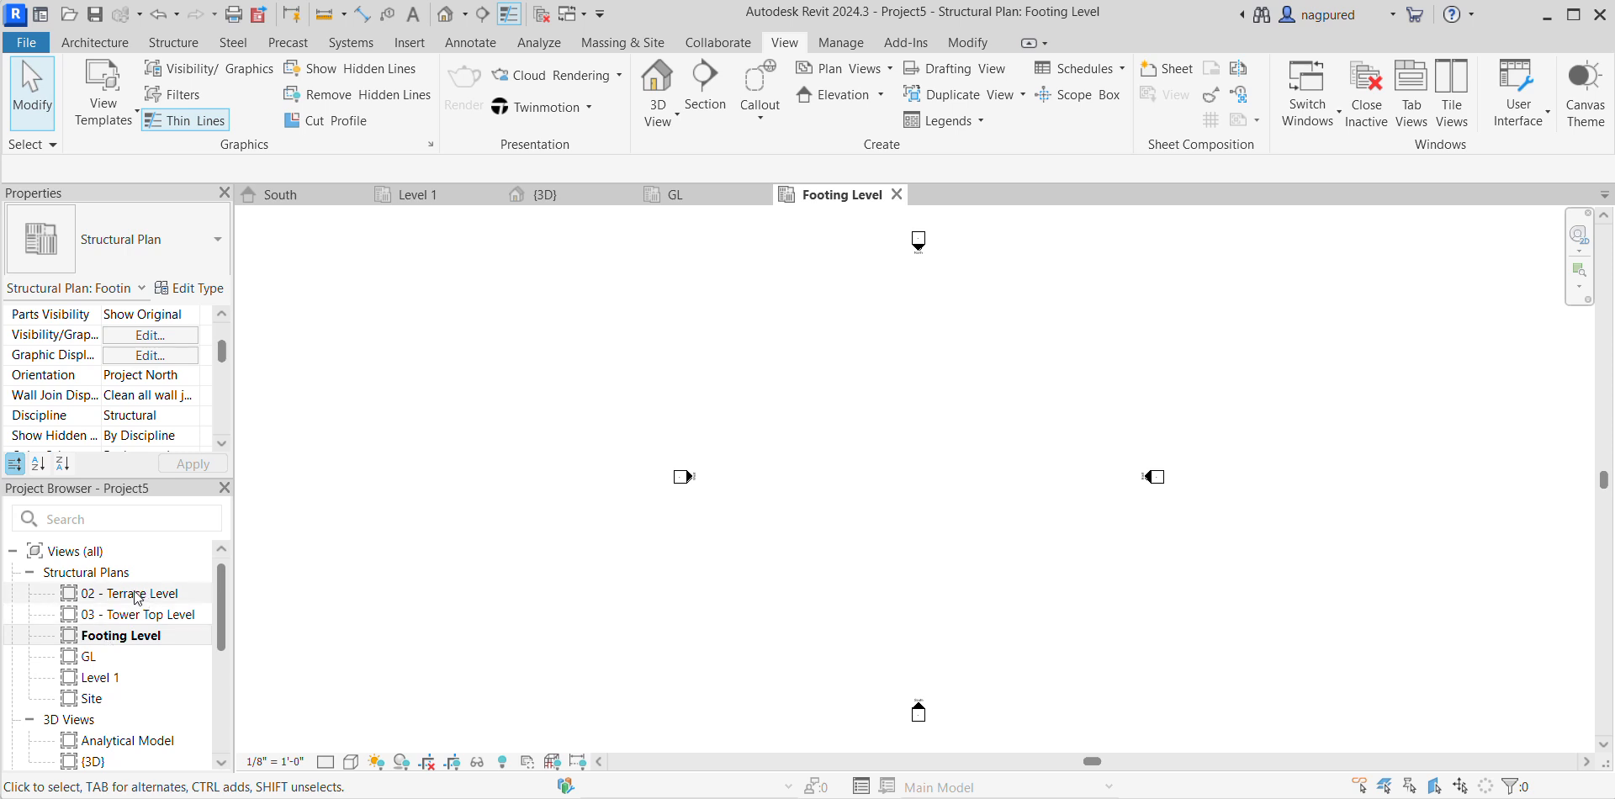
Open the GL structural plan and set its view discipline to Coordination so the linked architectural walls are shown.
{"action": "double_click", "coordinate": [88, 656]}
{"action": "scroll", "coordinate": [876, 545], "scroll_direction": "up", "scroll_amount": 5}
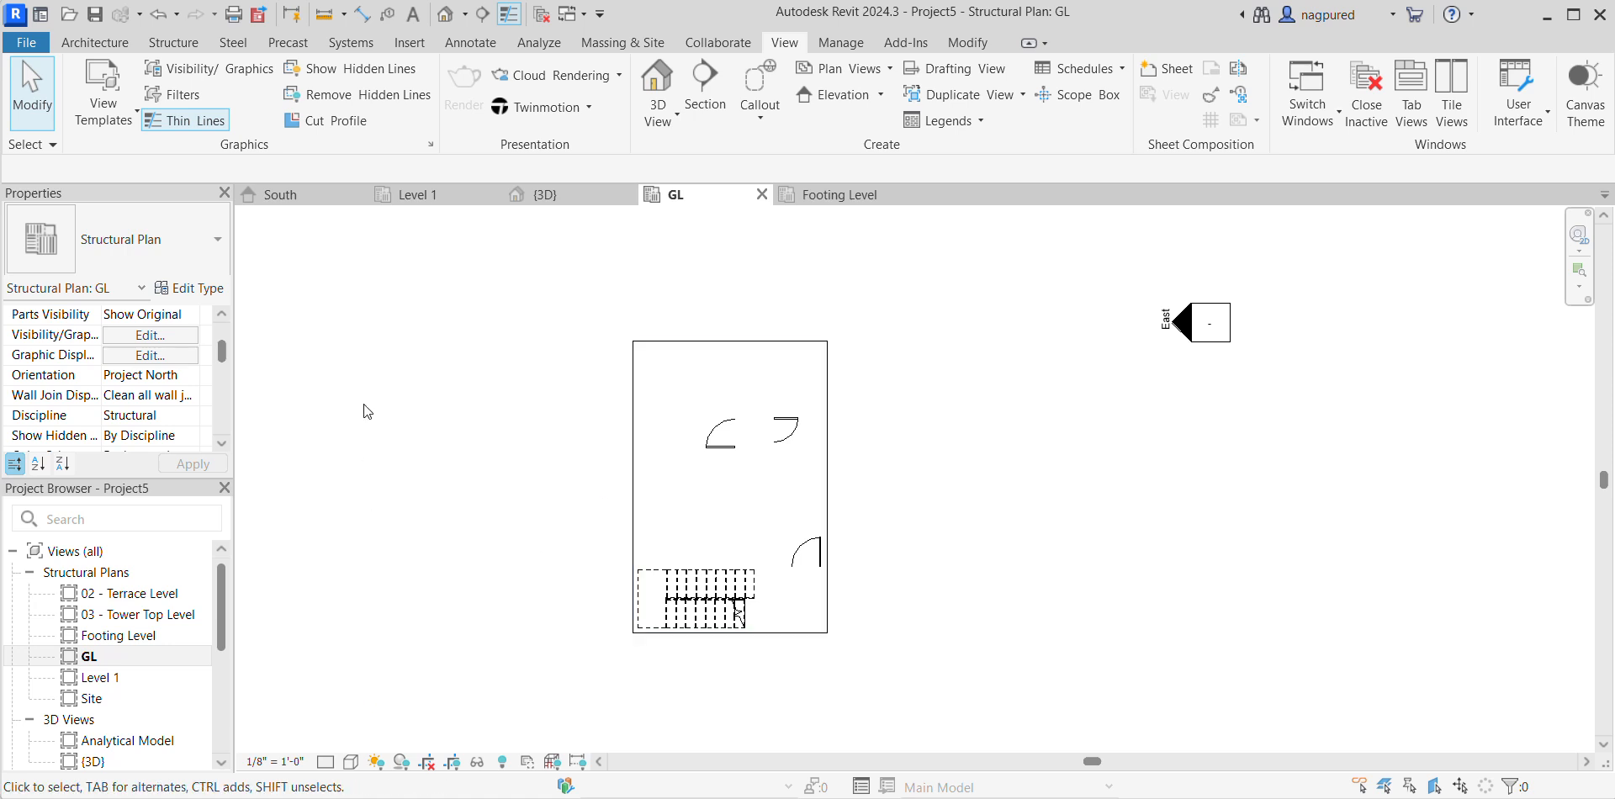
{"action": "scroll", "coordinate": [165, 364], "scroll_direction": "up", "scroll_amount": 3}
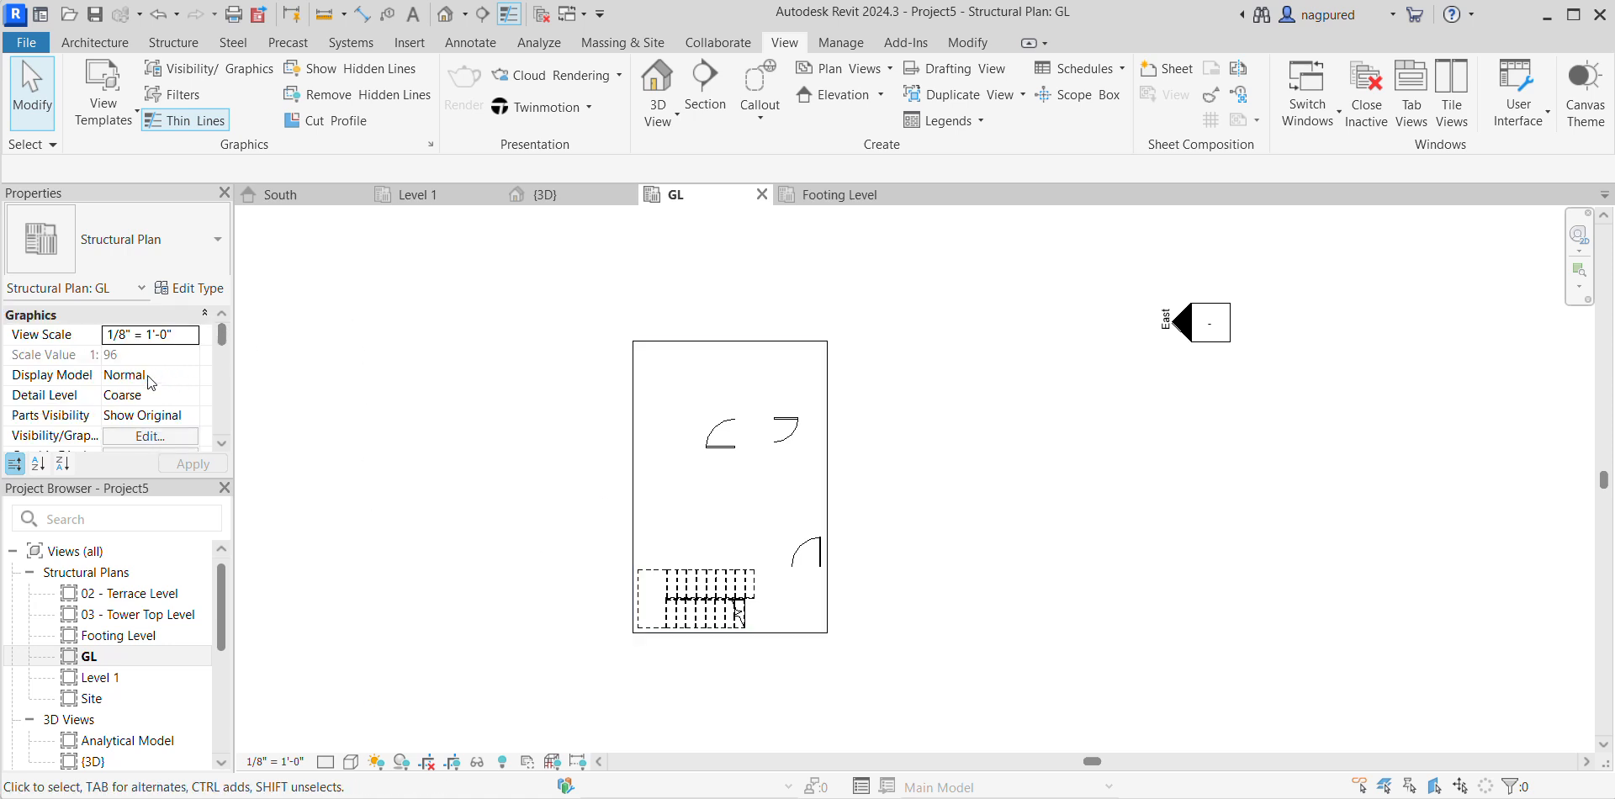
{"action": "scroll", "coordinate": [151, 383], "scroll_direction": "down", "scroll_amount": 3}
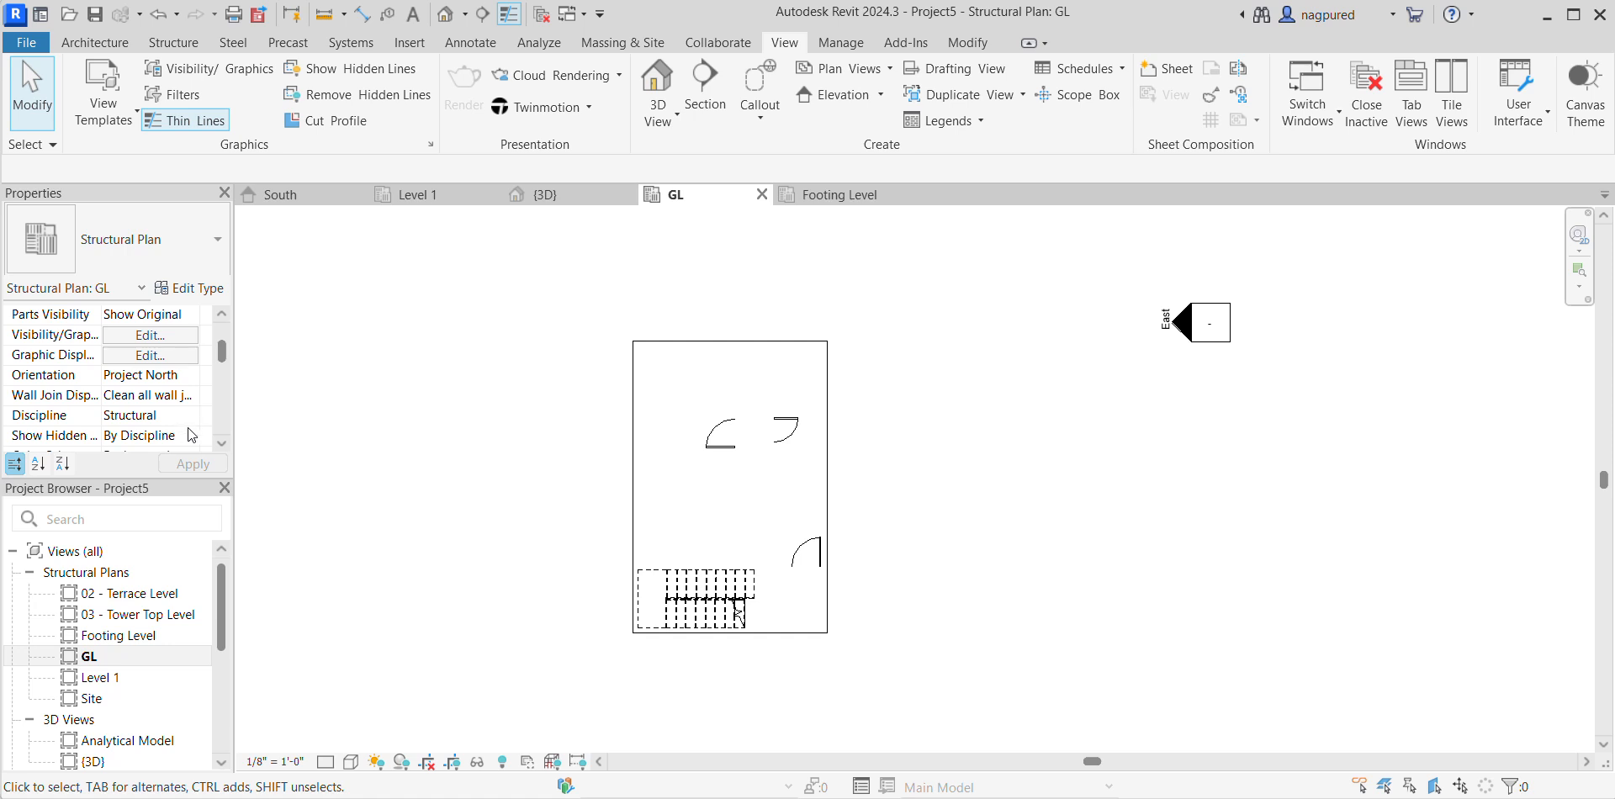
{"action": "left_click", "coordinate": [192, 418]}
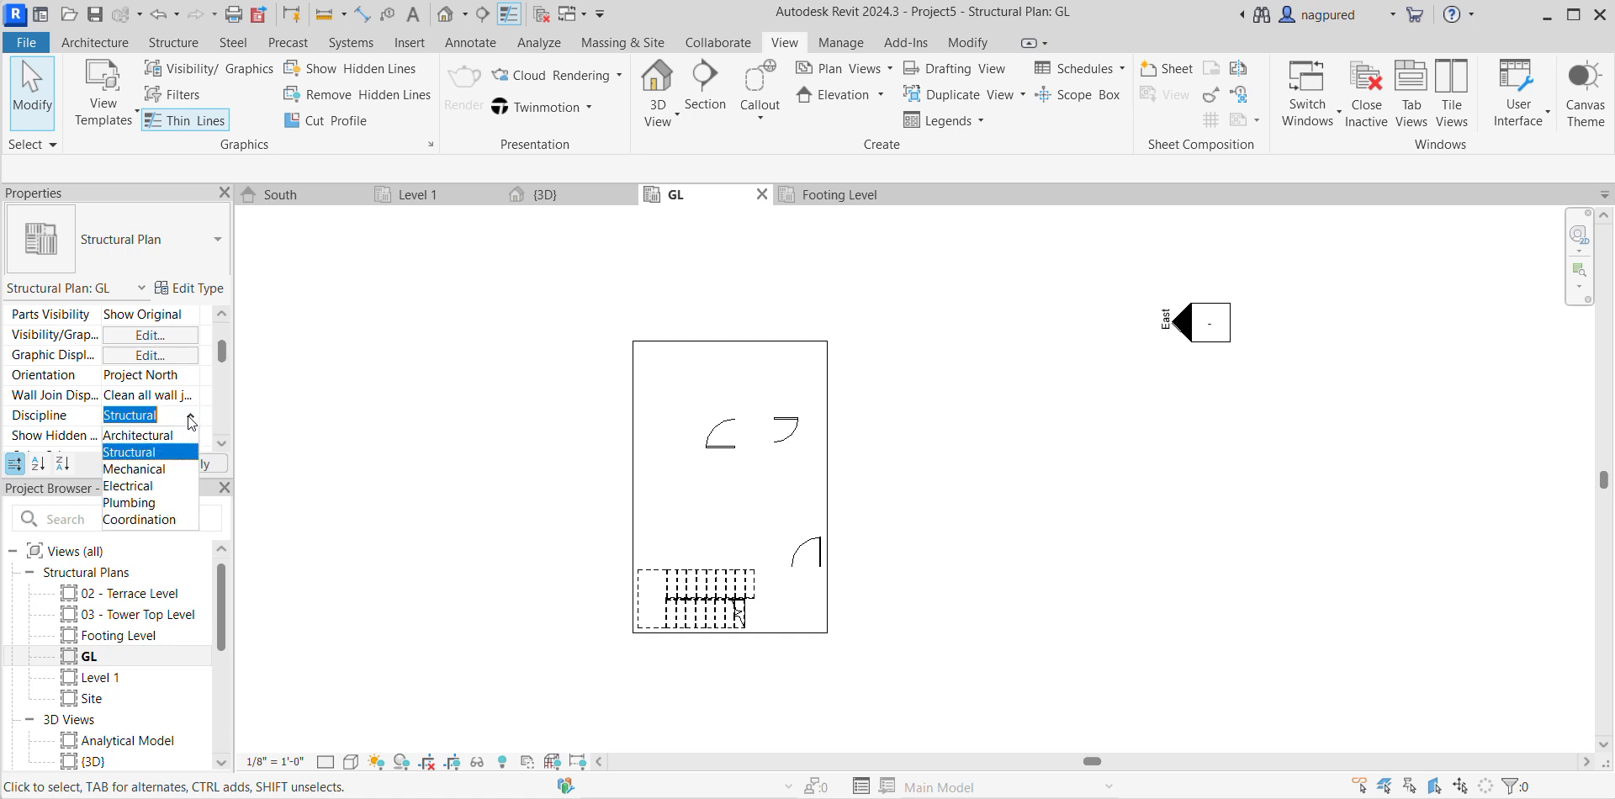
{"action": "left_click", "coordinate": [143, 519]}
{"action": "scroll", "coordinate": [756, 547], "scroll_direction": "up", "scroll_amount": 1}
{"action": "middle_click_drag", "start_coordinate": [747, 483], "coordinate": [782, 497]}
{"action": "middle_click_drag", "start_coordinate": [1028, 454], "coordinate": [1050, 461]}
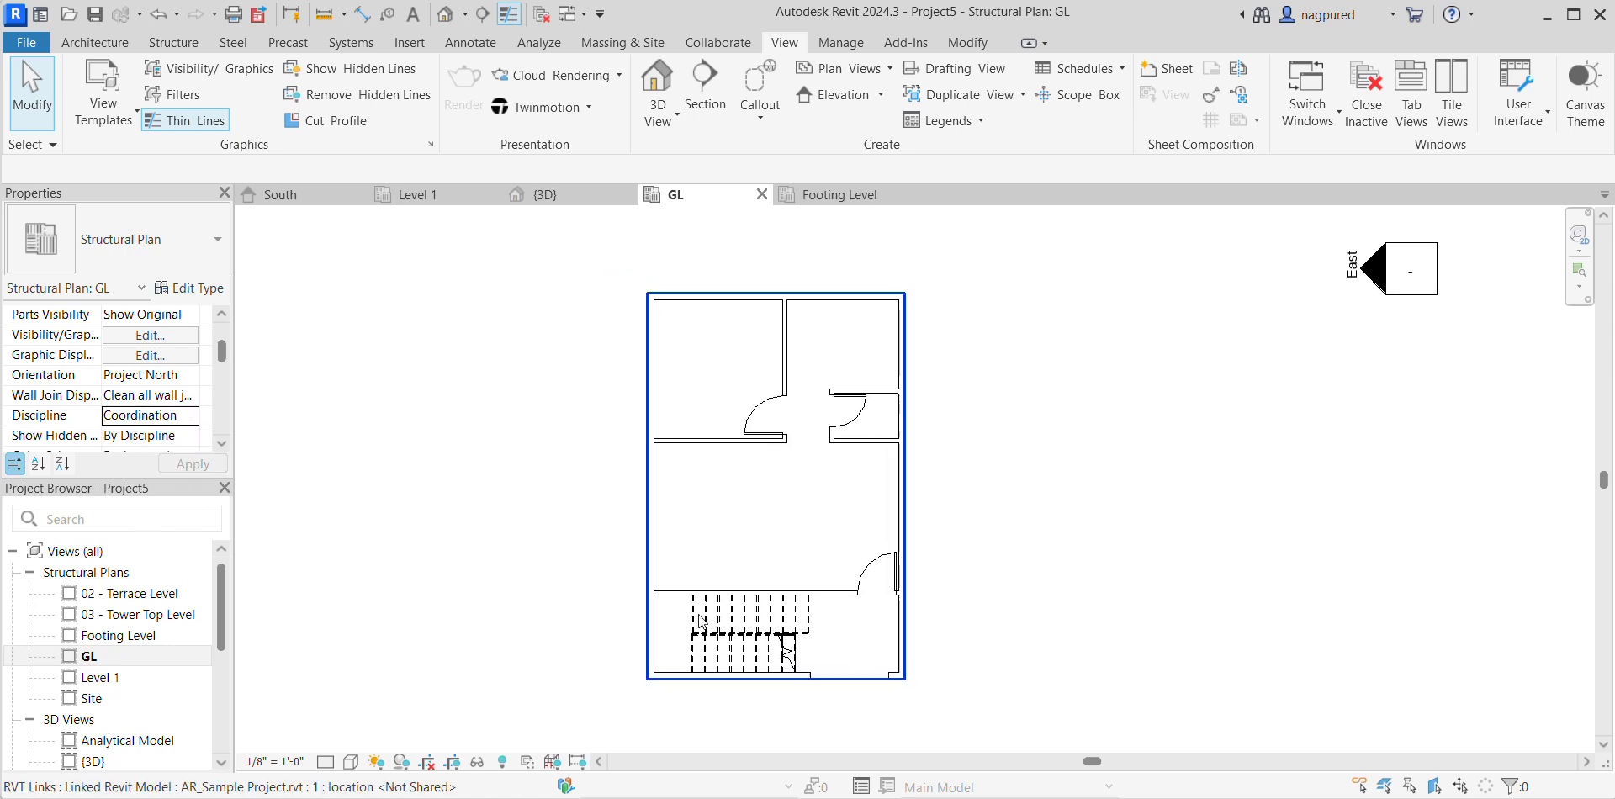
Set the detail level of the GL plan view to Fine.
{"action": "left_click", "coordinate": [325, 761]}
{"action": "left_click", "coordinate": [345, 738]}
{"action": "mouse_move", "coordinate": [536, 575]}
{"action": "middle_mouse_down"}
{"action": "mouse_move", "coordinate": [520, 563]}
{"action": "mouse_move", "coordinate": [600, 541]}
{"action": "middle_mouse_up"}
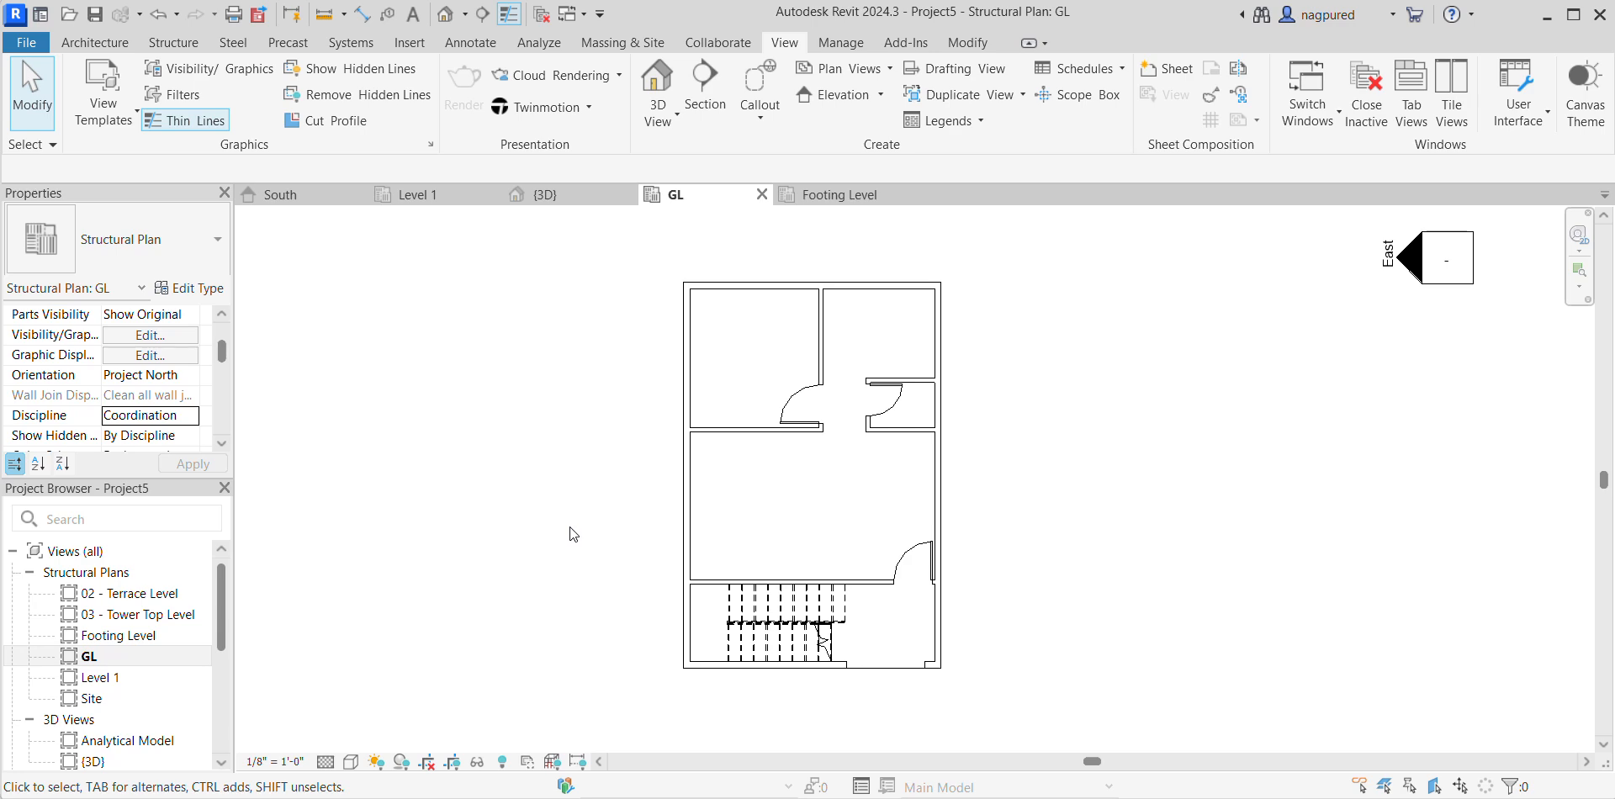
Start placing a structural column using the Concrete-Rectangular-Column type 12 x 18.
{"action": "left_click", "coordinate": [95, 47]}
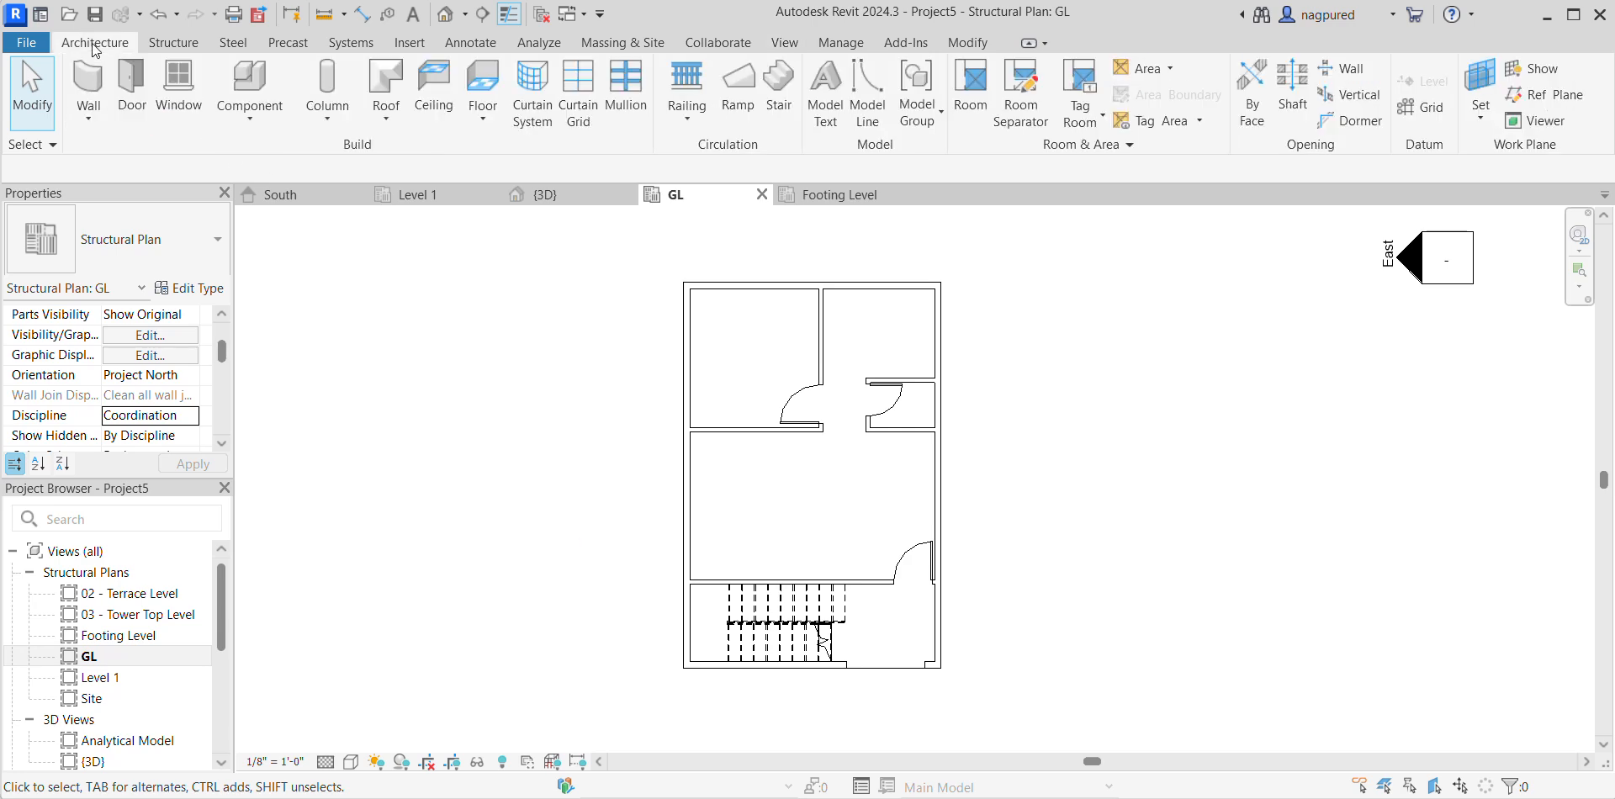
{"action": "left_click", "coordinate": [173, 44]}
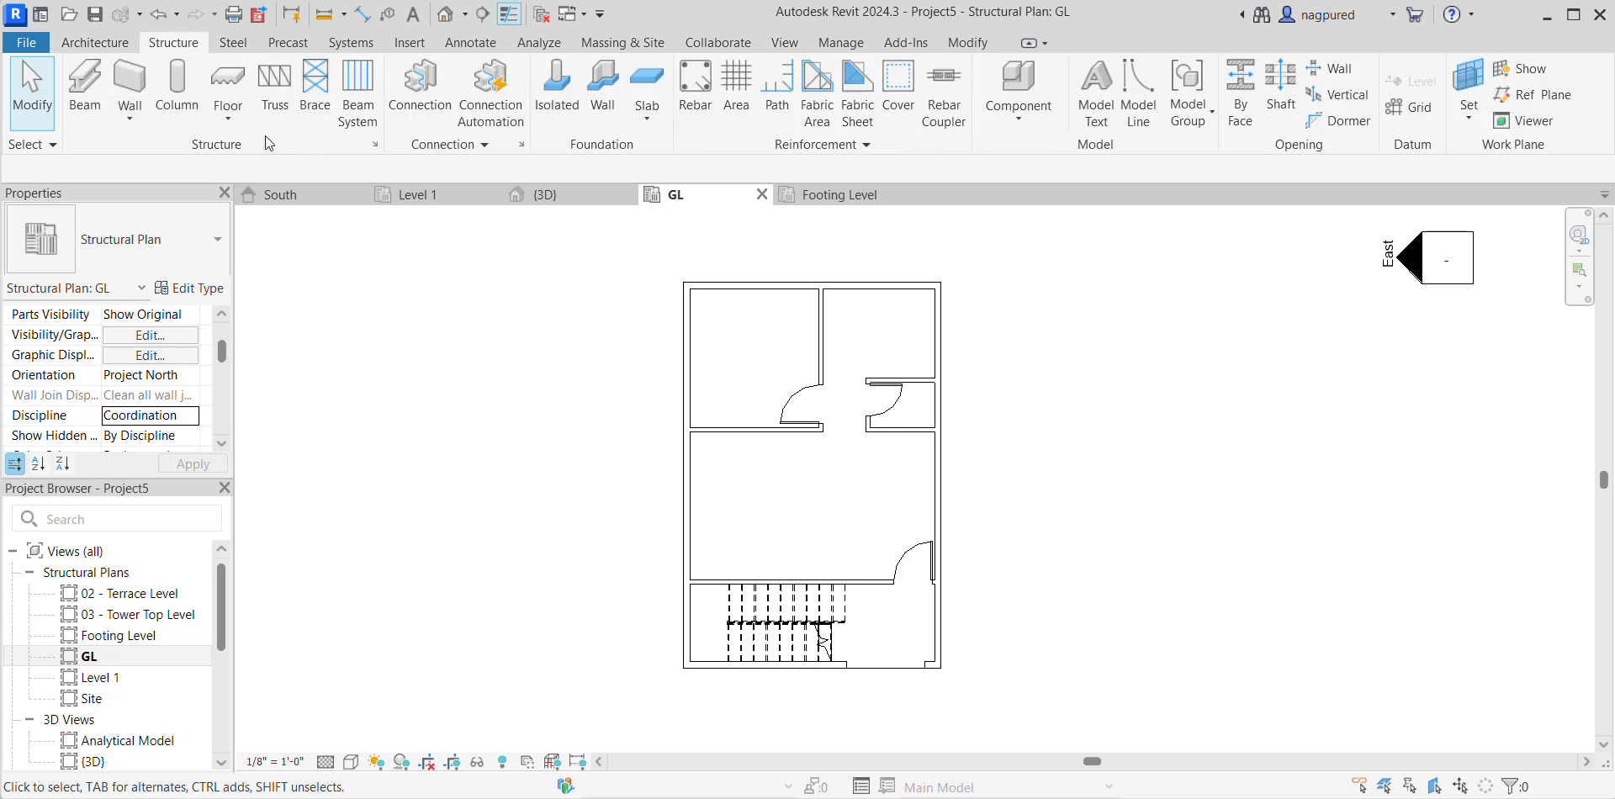
{"action": "left_click", "coordinate": [175, 90]}
{"action": "left_click", "coordinate": [132, 251]}
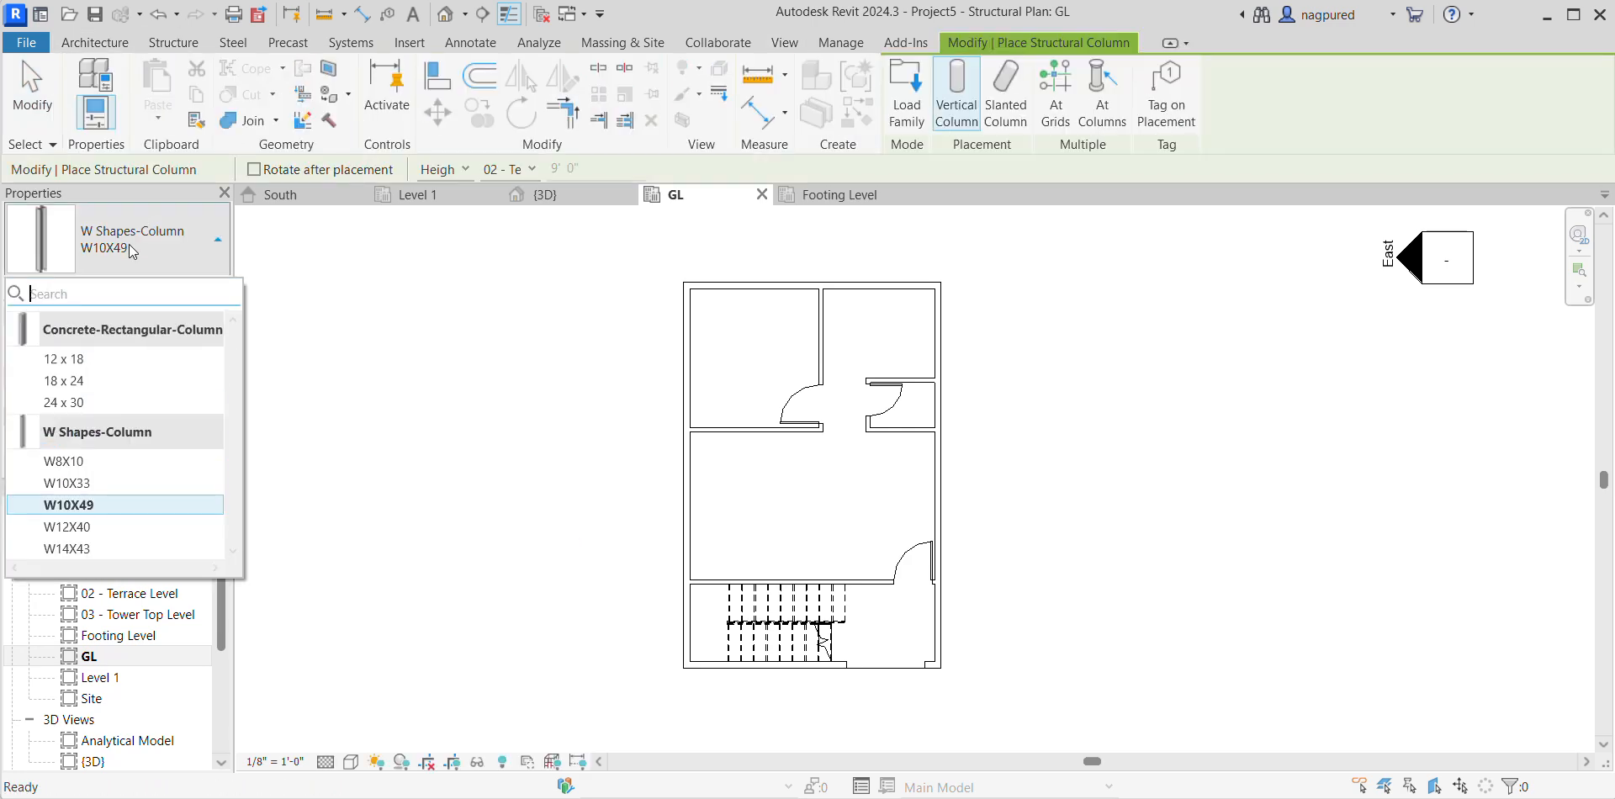
{"action": "left_click", "coordinate": [74, 370]}
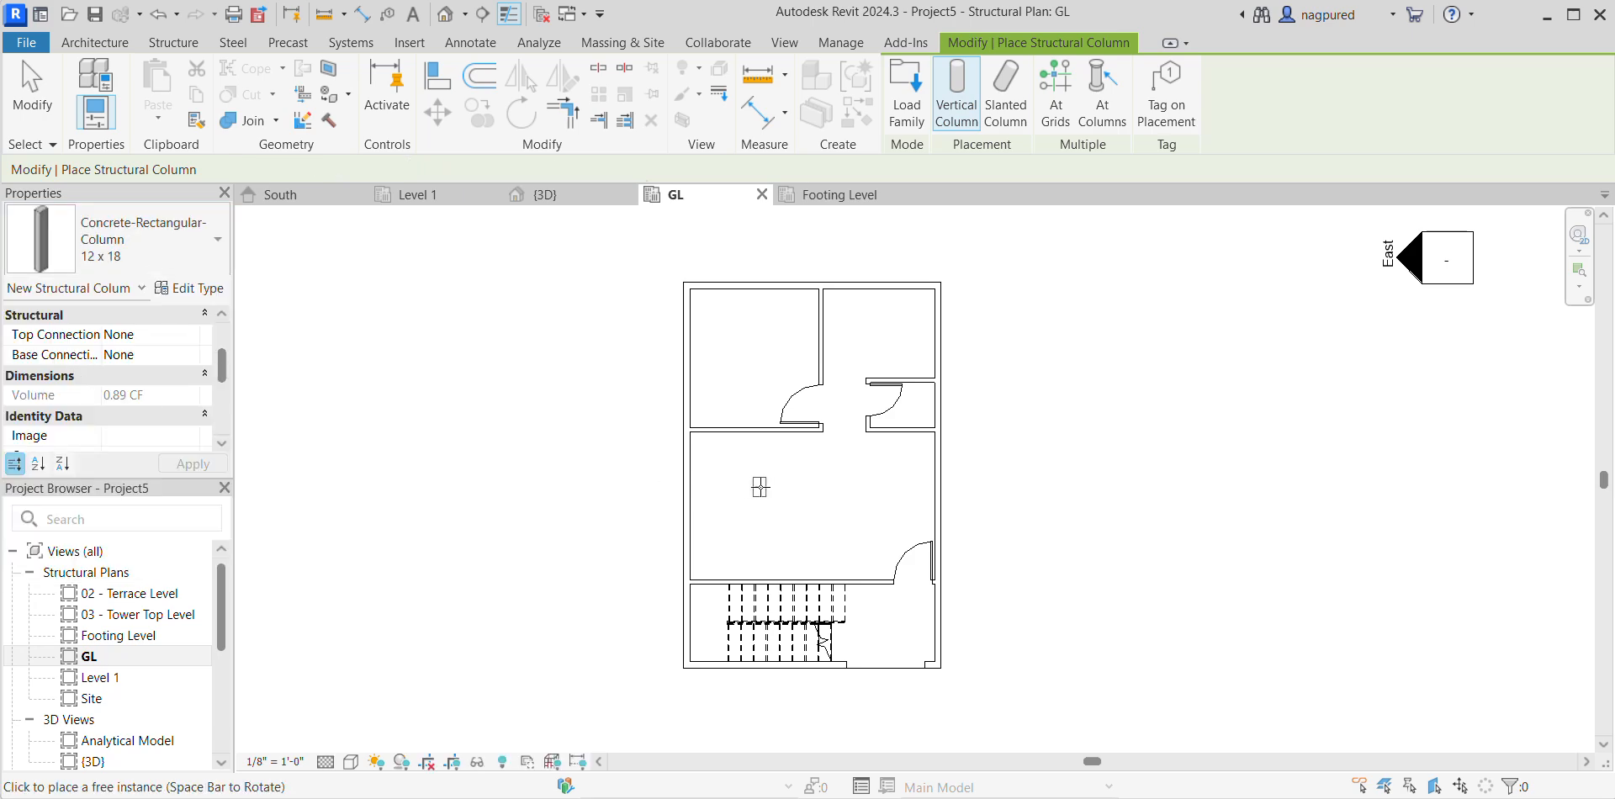
{"action": "scroll", "coordinate": [758, 481], "scroll_direction": "up", "scroll_amount": 3}
Edit the 12 x 18 column type, setting dimension b to 0' 9" and h to 1' 0".
{"action": "left_click", "coordinate": [193, 288]}
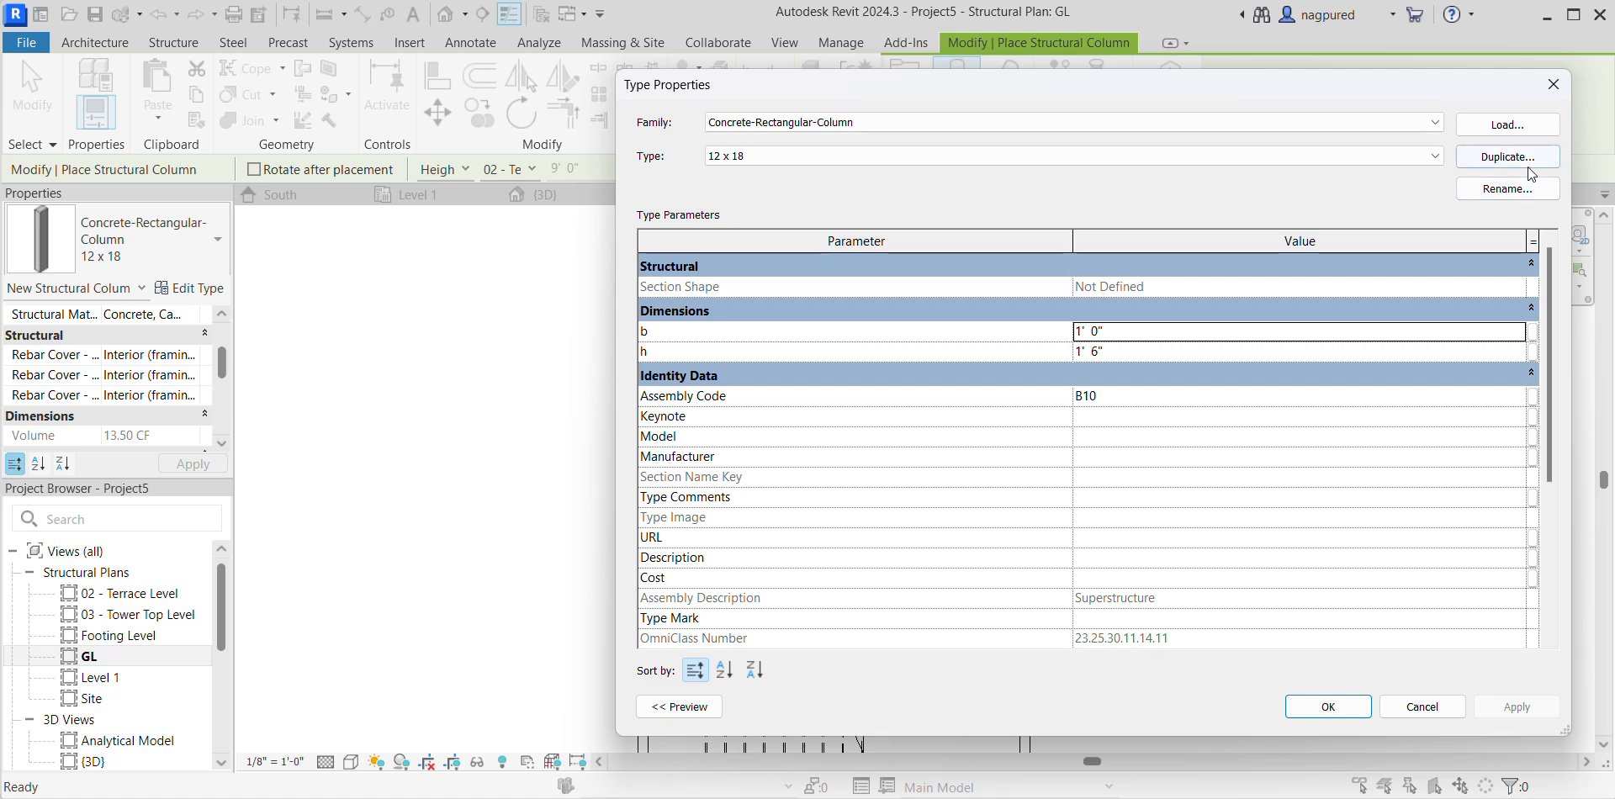
{"action": "left_click", "coordinate": [1119, 334]}
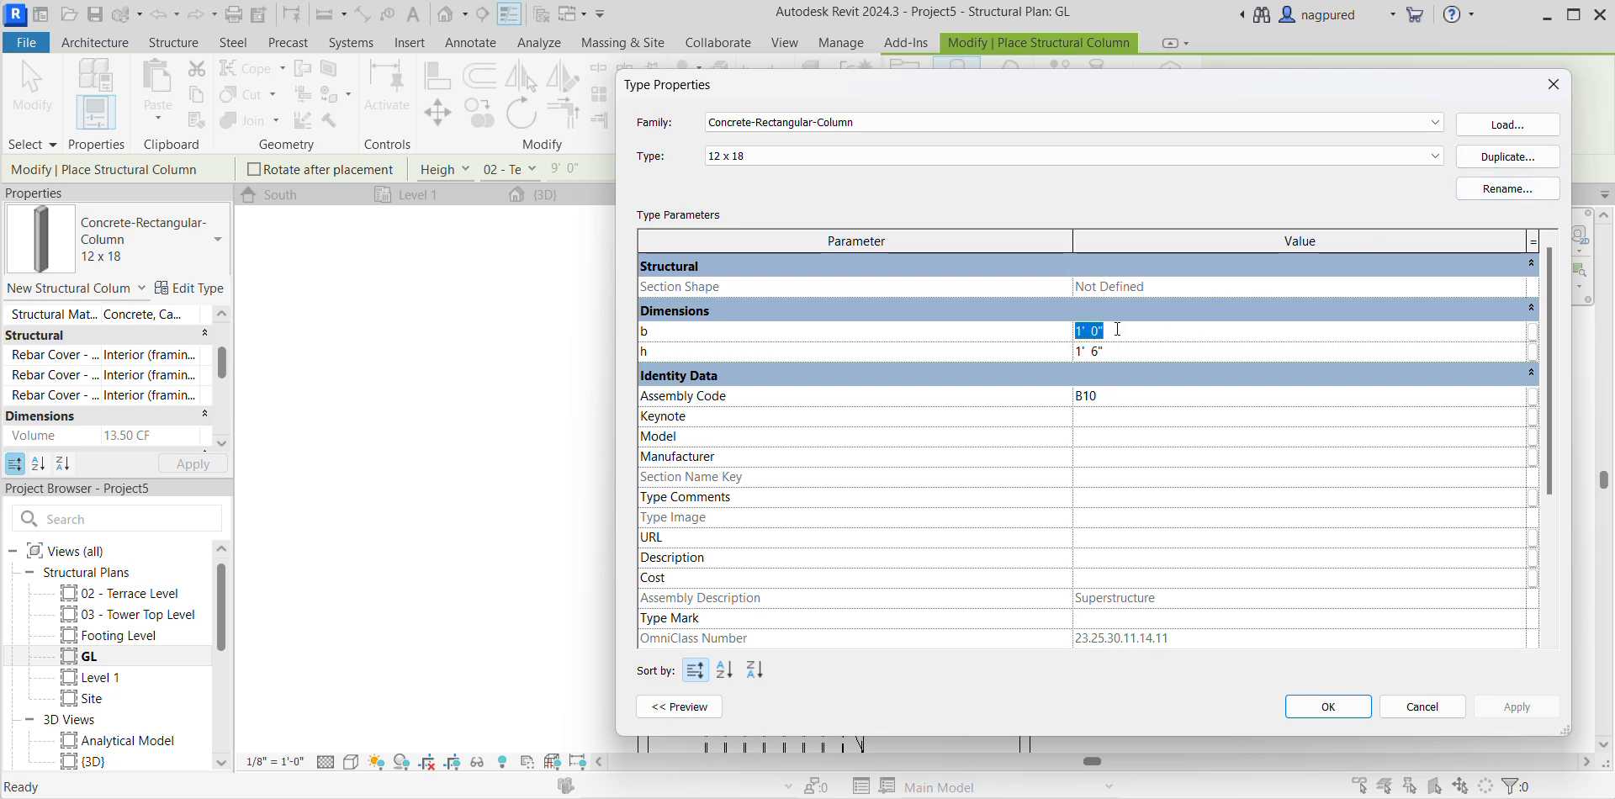
{"action": "type", "text": "9"}
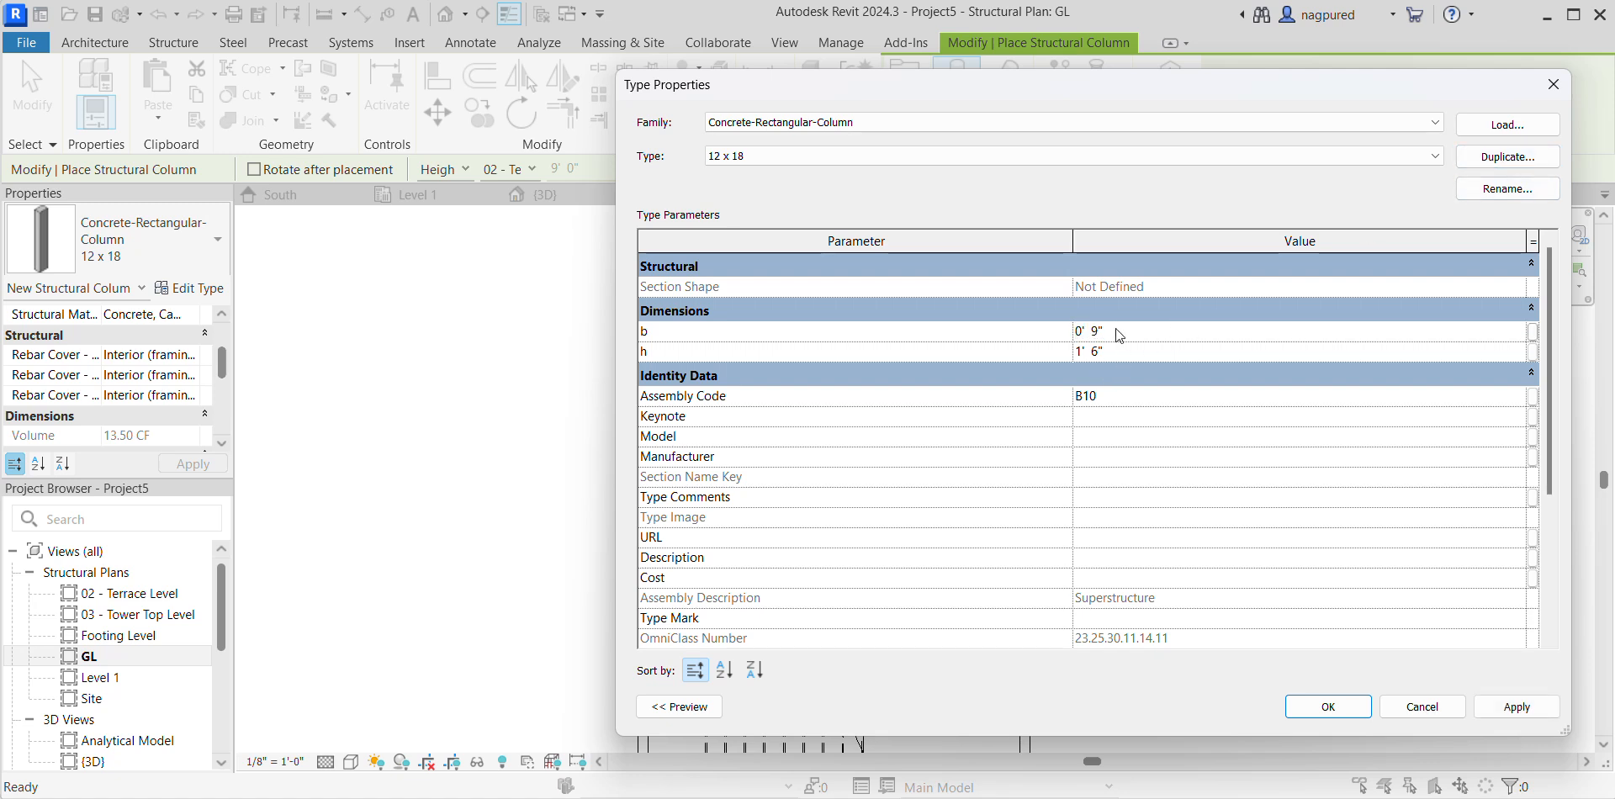
{"action": "left_click", "coordinate": [1146, 351]}
{"action": "type", "text": "1"}
{"action": "key", "text": "Return"}
Rename the edited column type to 12"X9" and apply the type changes.
{"action": "left_click", "coordinate": [1510, 189]}
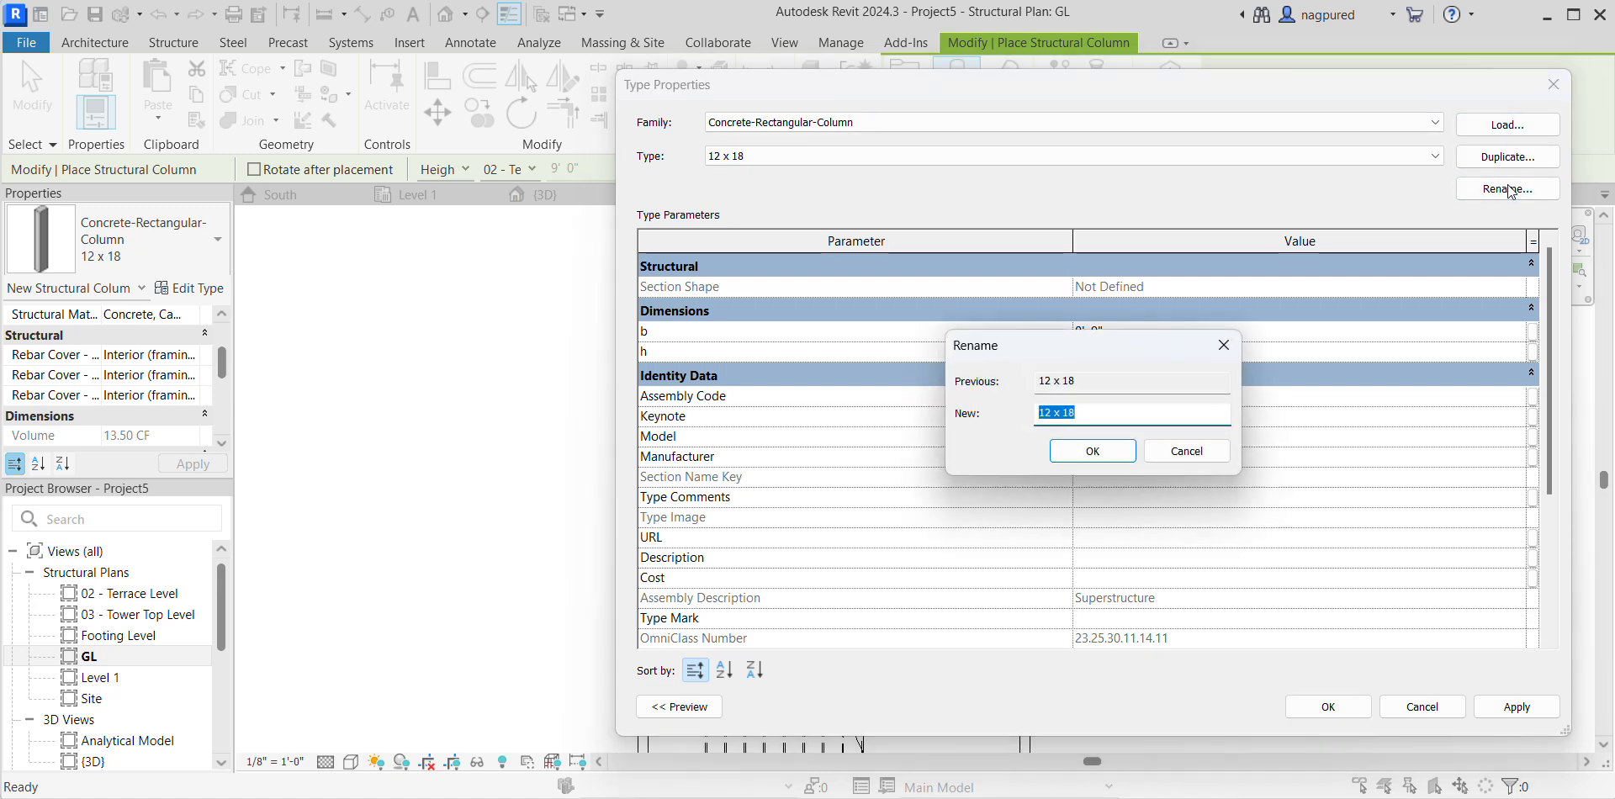
{"action": "type", "text": "12\"X9"}
{"action": "key", "text": "Return"}
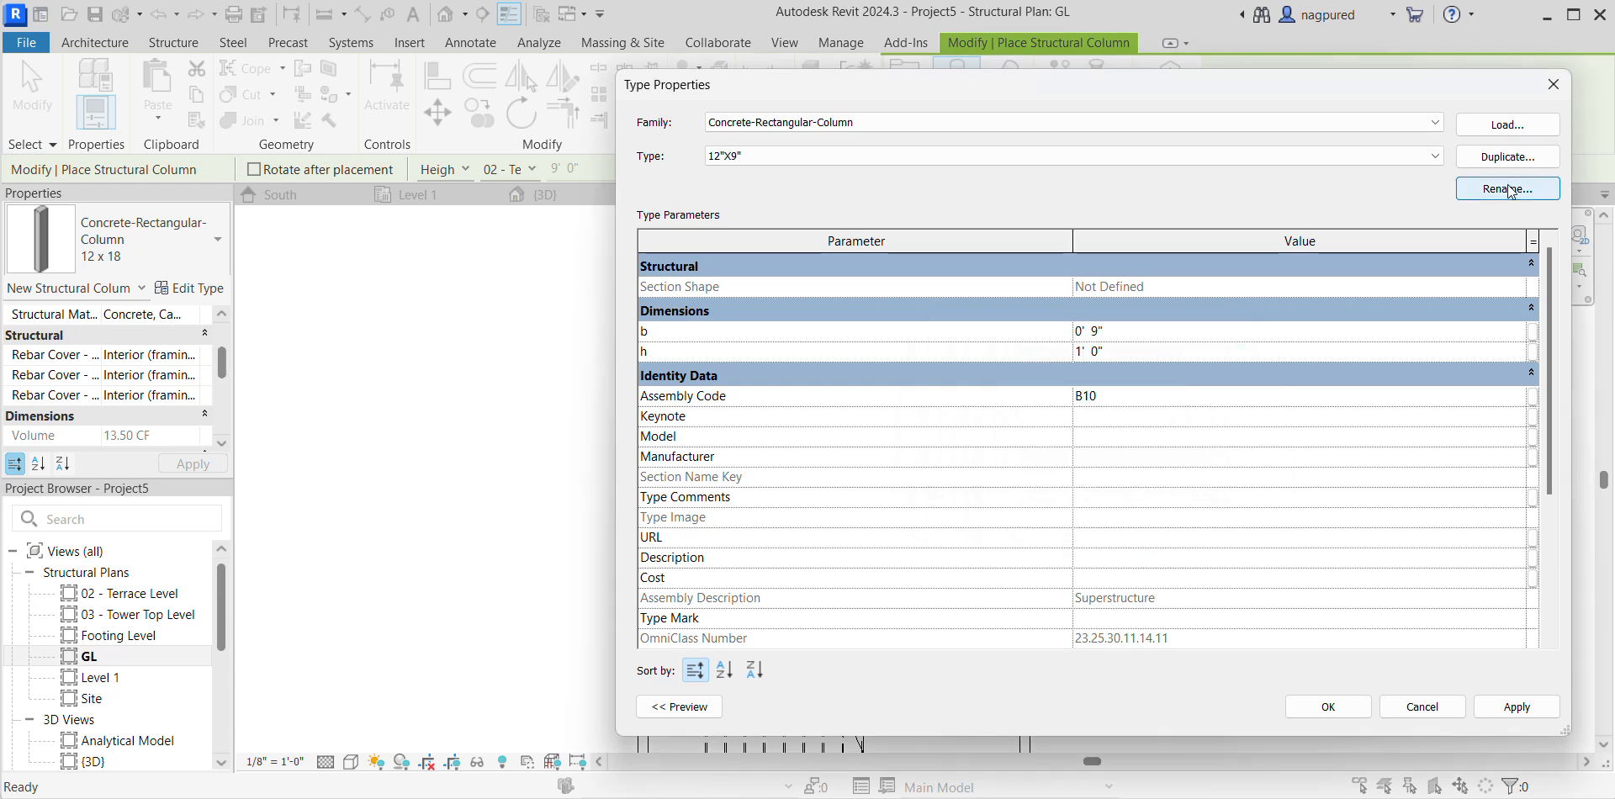
{"action": "left_click", "coordinate": [1328, 707]}
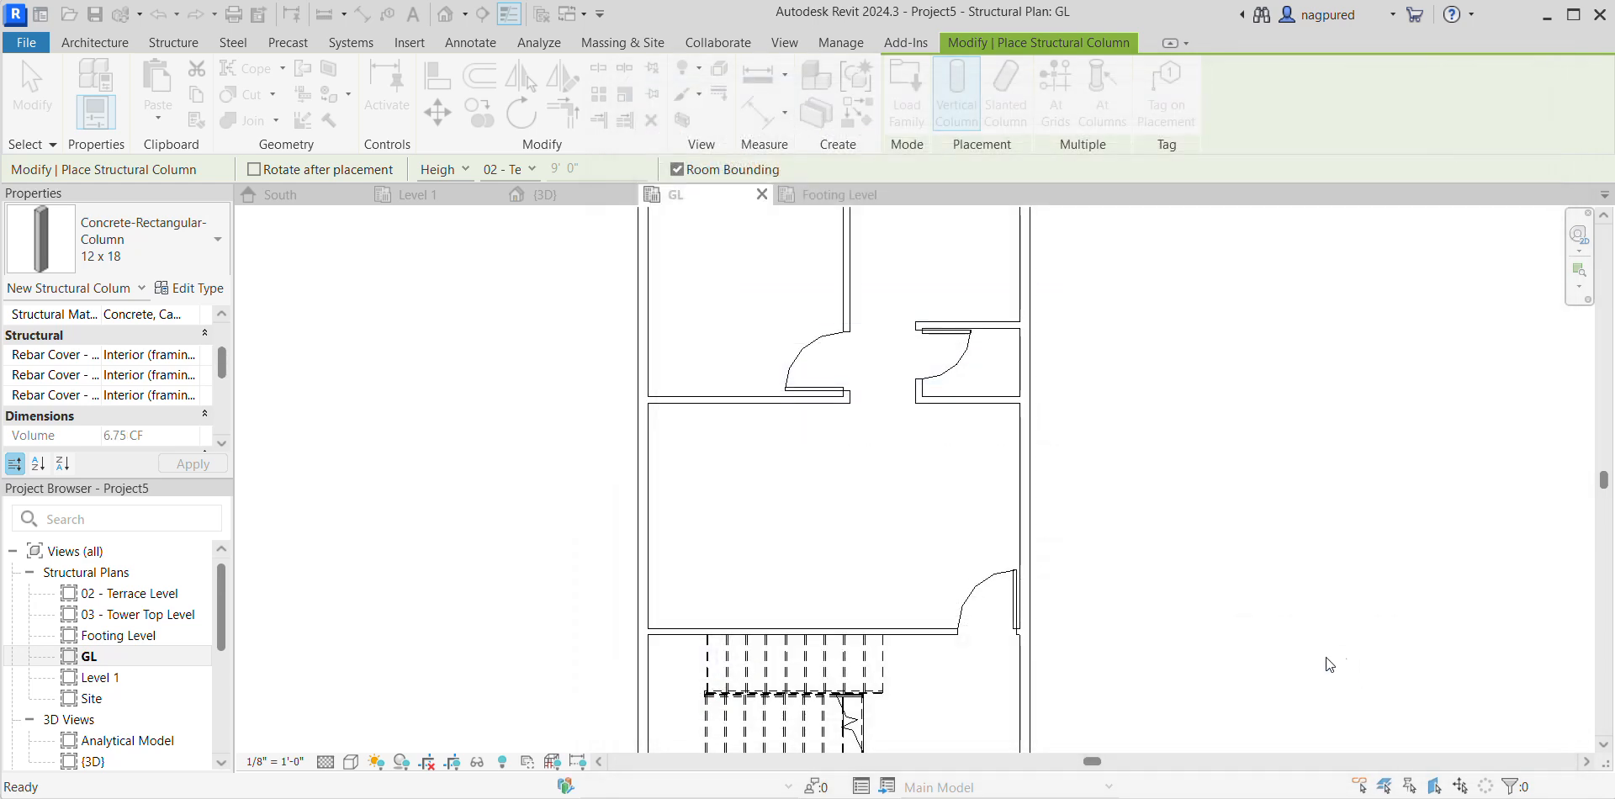
Set the column placement to Height, reaching up to 02 - Terrace Level.
{"action": "middle_click_drag", "start_coordinate": [882, 345], "coordinate": [983, 256]}
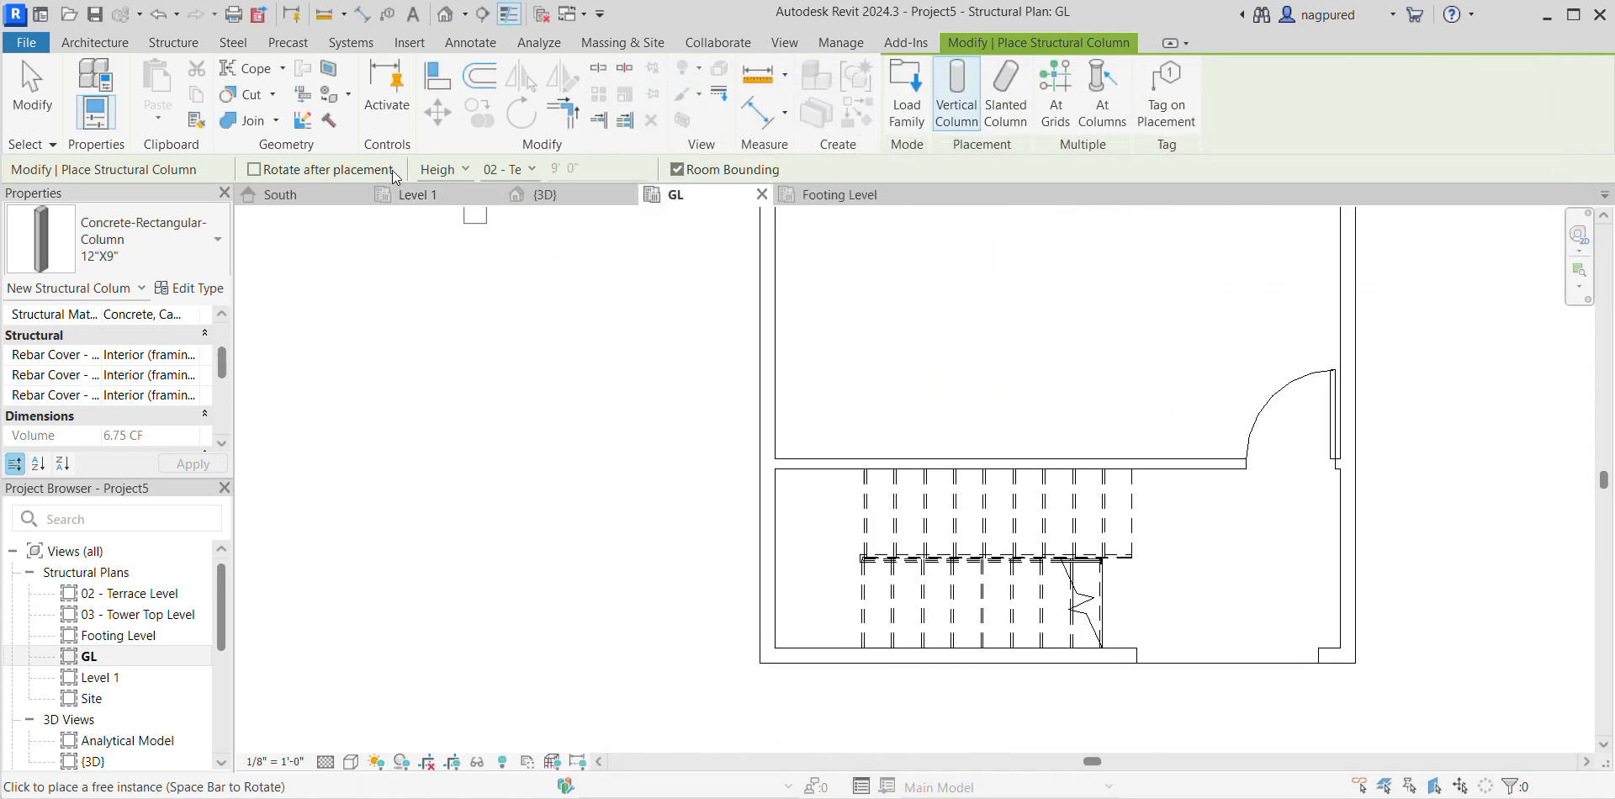
{"action": "left_click", "coordinate": [465, 169]}
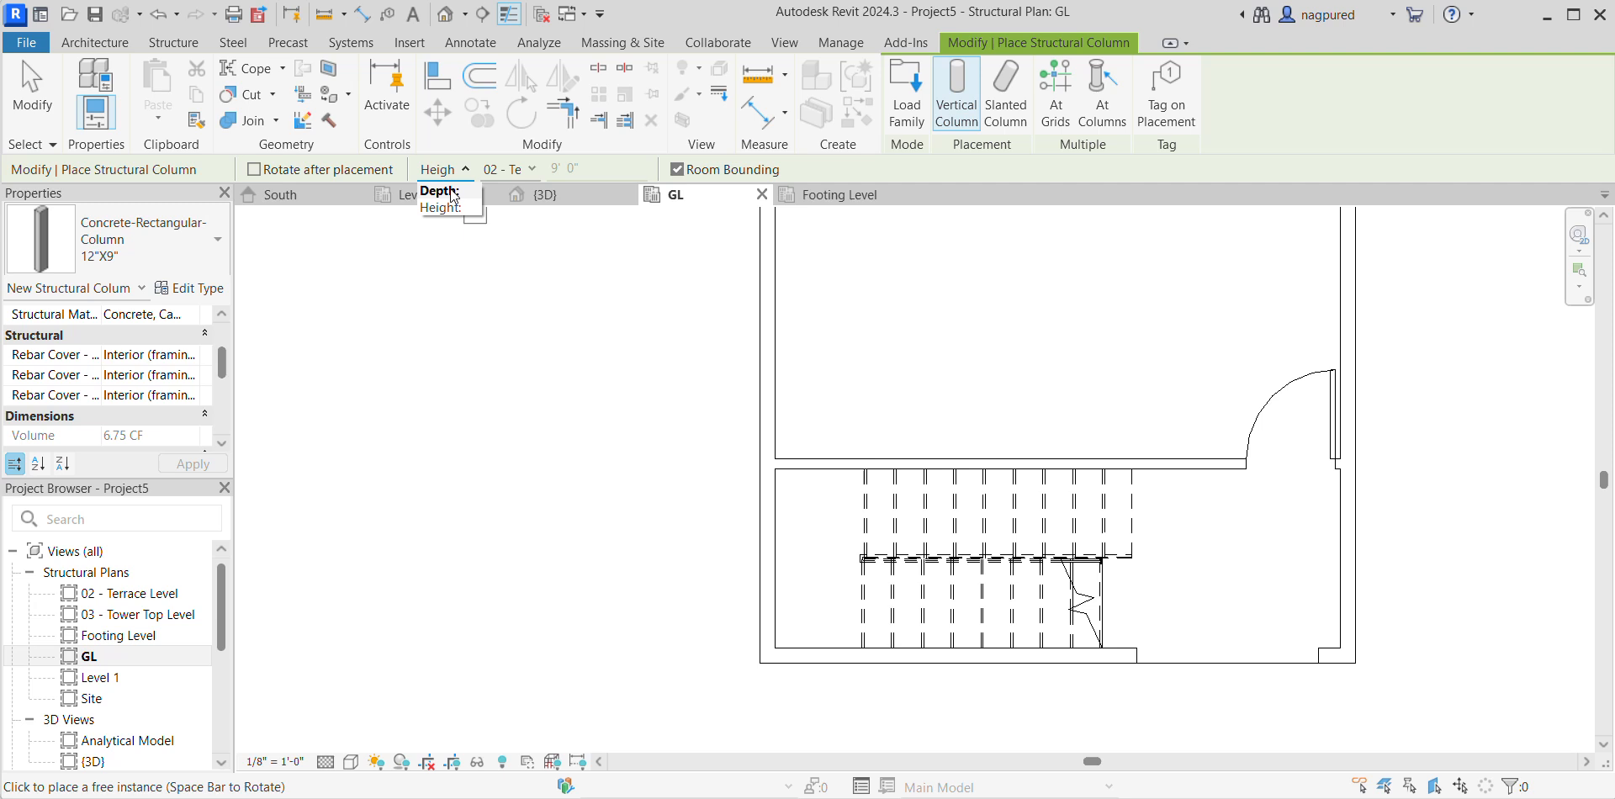
{"action": "left_click", "coordinate": [461, 171]}
{"action": "left_click", "coordinate": [461, 161]}
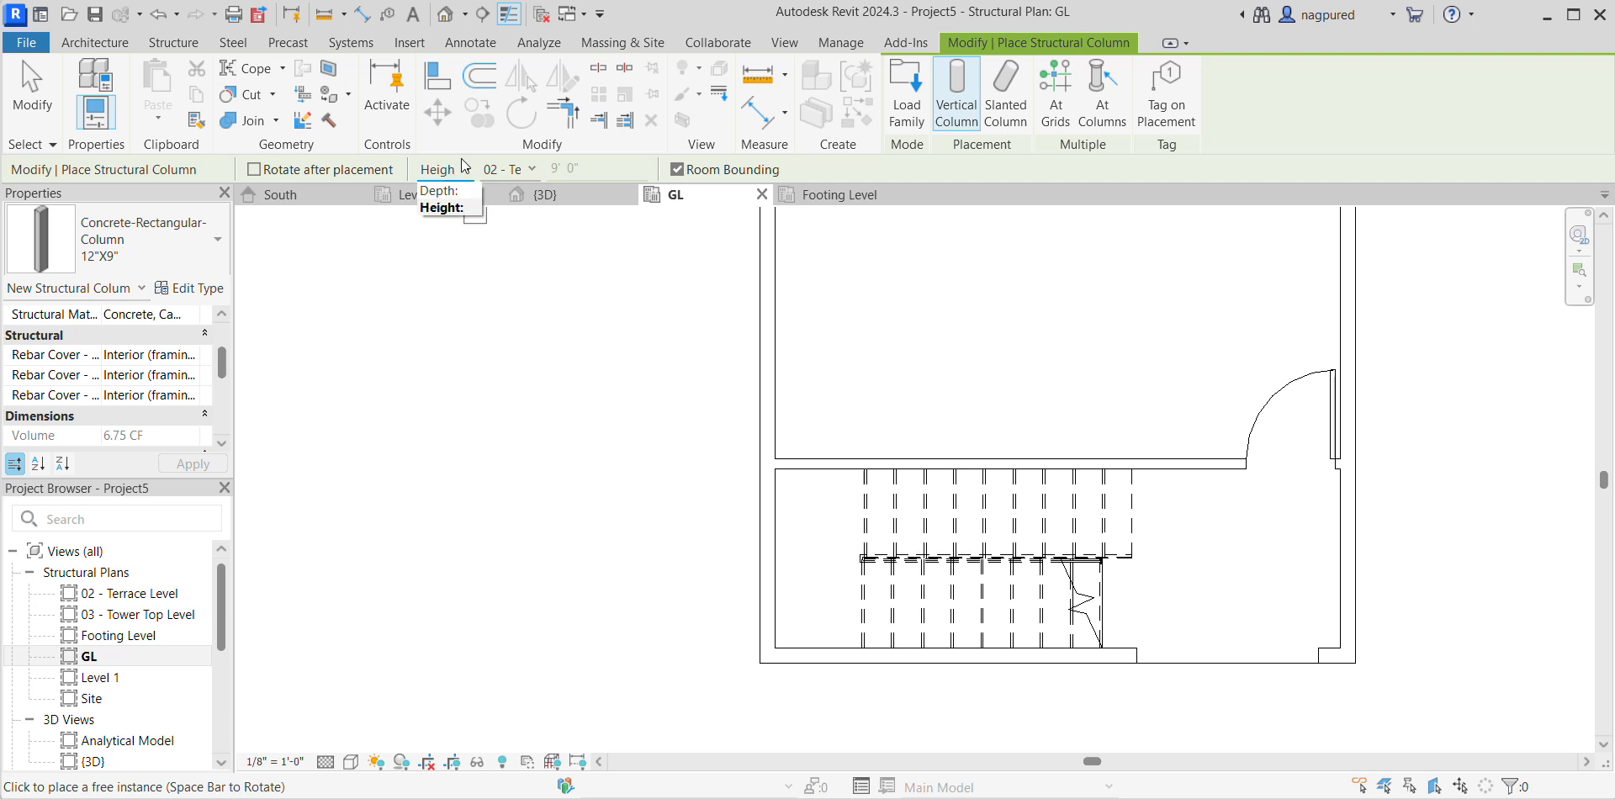
{"action": "left_click", "coordinate": [447, 208]}
{"action": "left_click", "coordinate": [533, 171]}
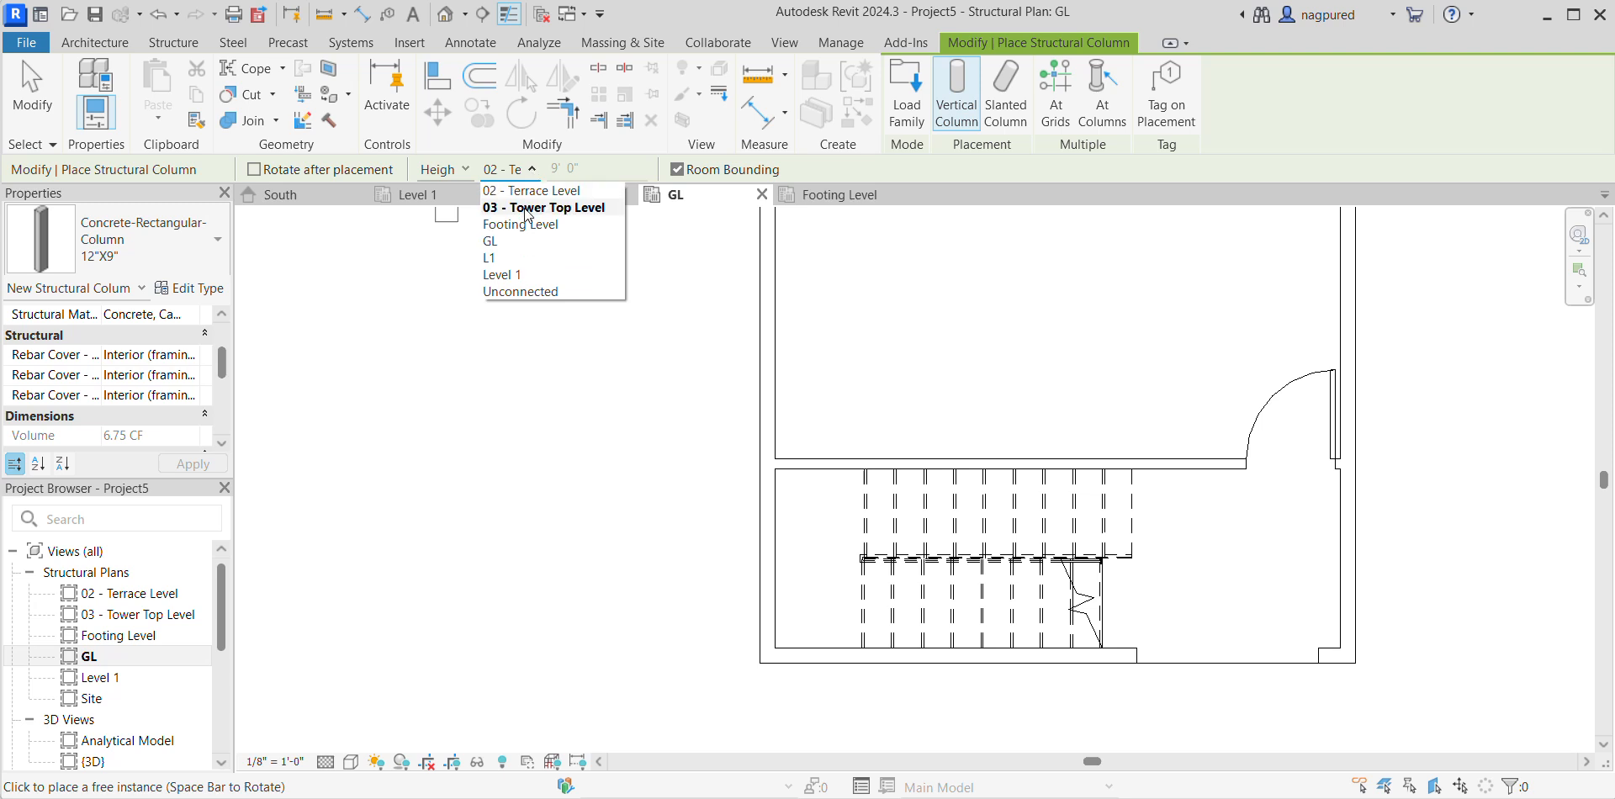
{"action": "left_click", "coordinate": [549, 191]}
Place a 12"X9" column where the left outer wall meets the interior wall above the staircase.
{"action": "scroll", "coordinate": [801, 467], "scroll_direction": "up", "scroll_amount": 4}
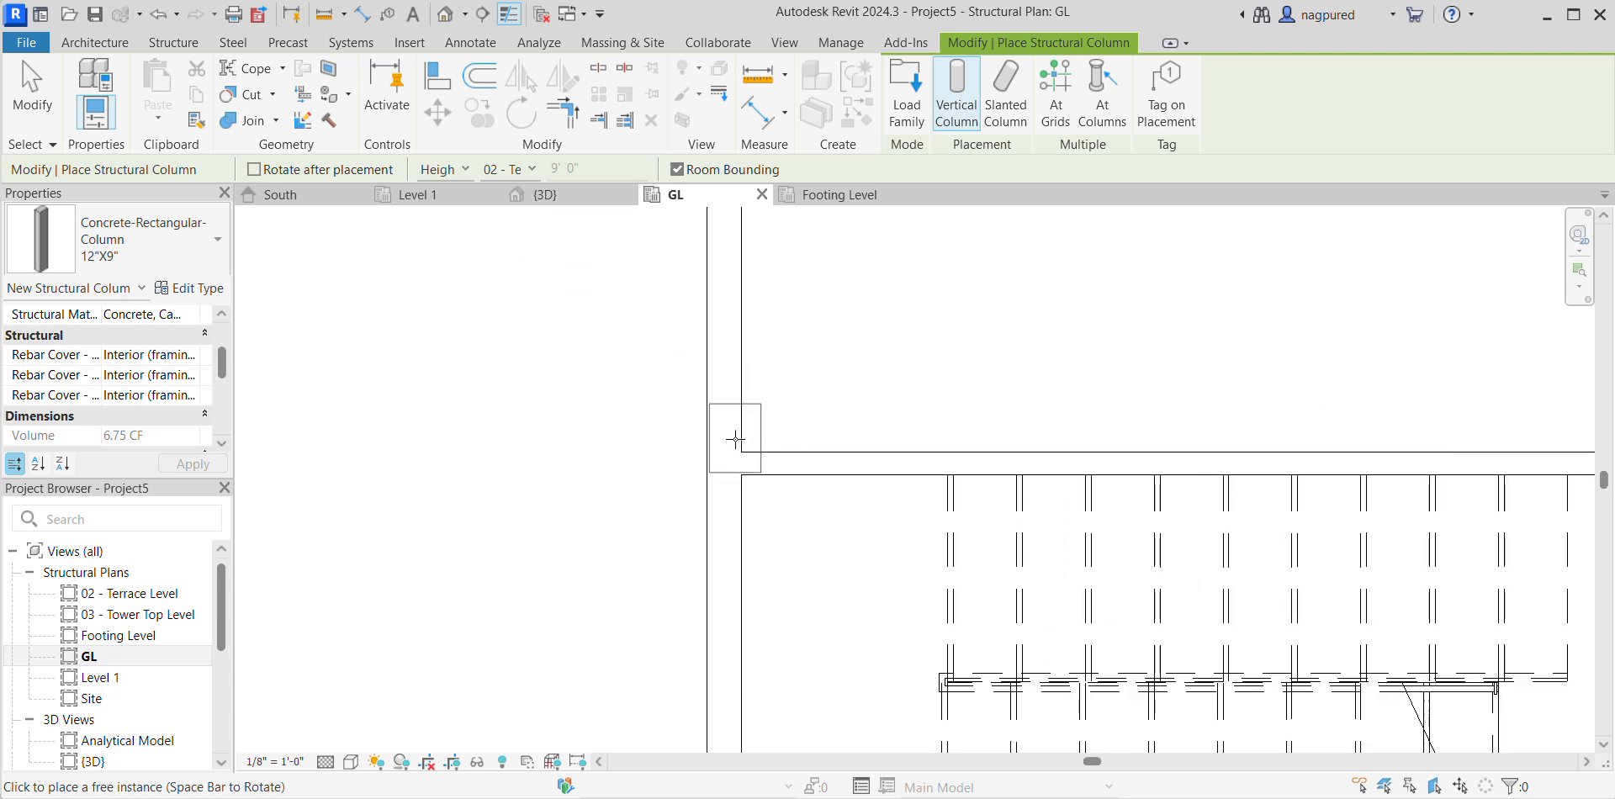
{"action": "left_click", "coordinate": [750, 429]}
{"action": "scroll", "coordinate": [750, 429], "scroll_direction": "up", "scroll_amount": 2}
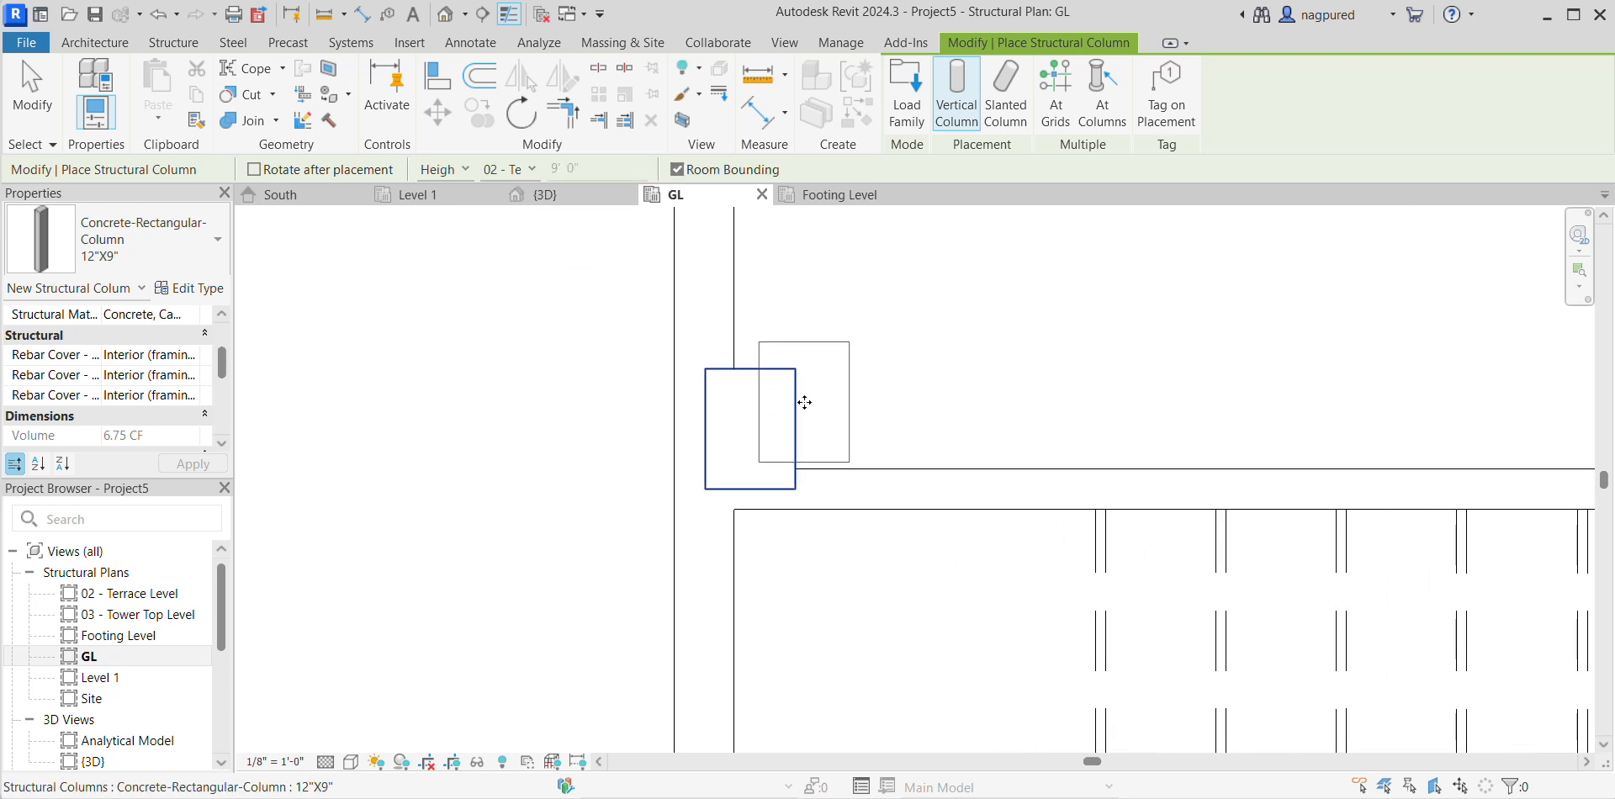
{"action": "key", "text": "Escape"}
Align the column's lower and left faces with the stair-side face of the interior wall and the outer face of the left wall.
{"action": "key", "text": "a"}
{"action": "key", "text": "l"}
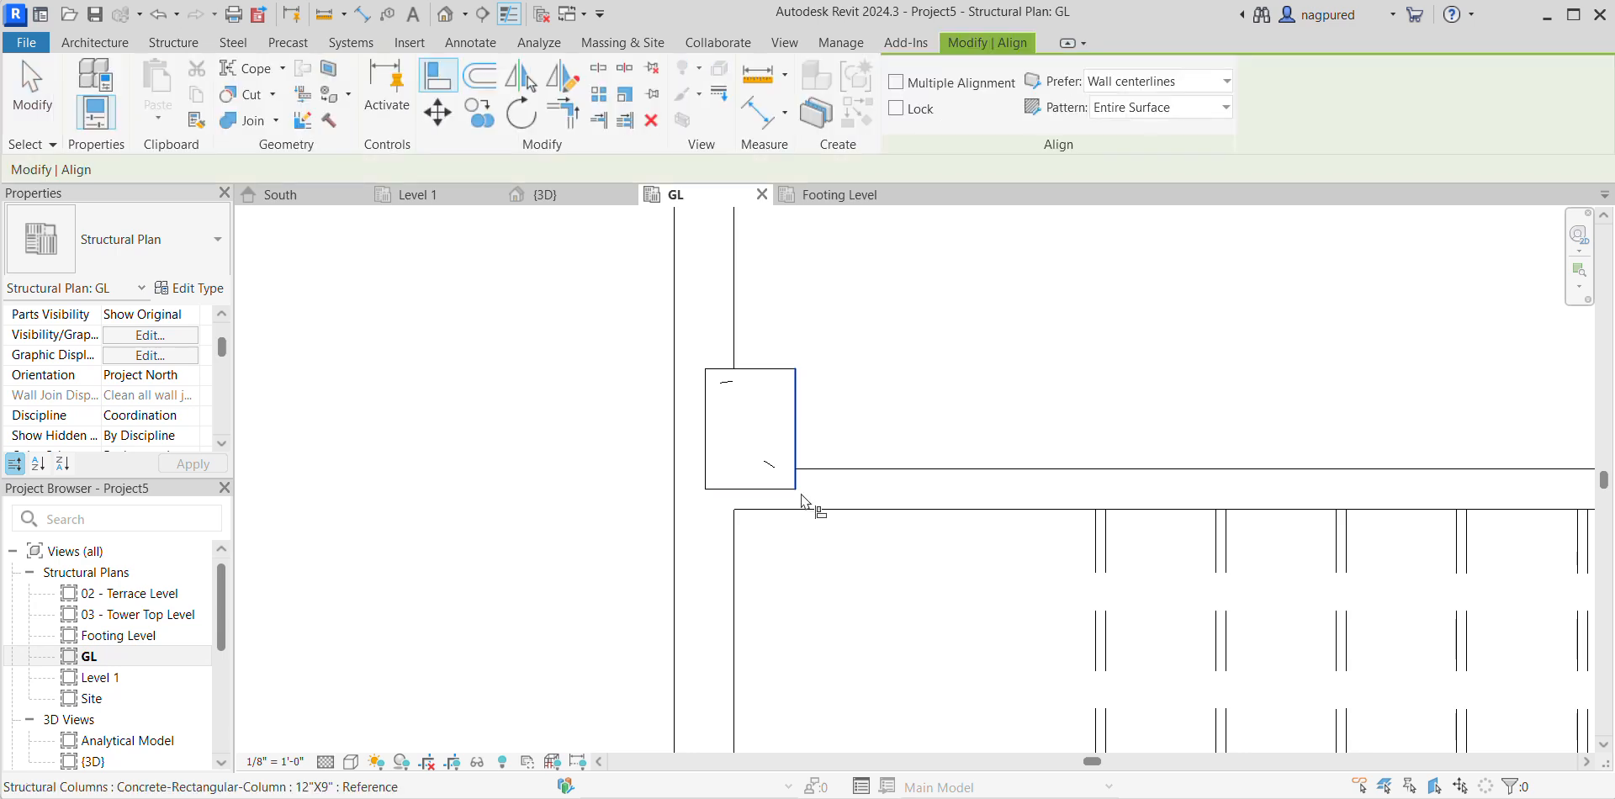
{"action": "left_click", "coordinate": [781, 491]}
{"action": "left_click", "coordinate": [676, 470]}
{"action": "left_click", "coordinate": [712, 461]}
{"action": "key", "text": "Escape"}
Copy the column straight up along the left outer wall to the junction with the next interior wall.
{"action": "left_click", "coordinate": [756, 421]}
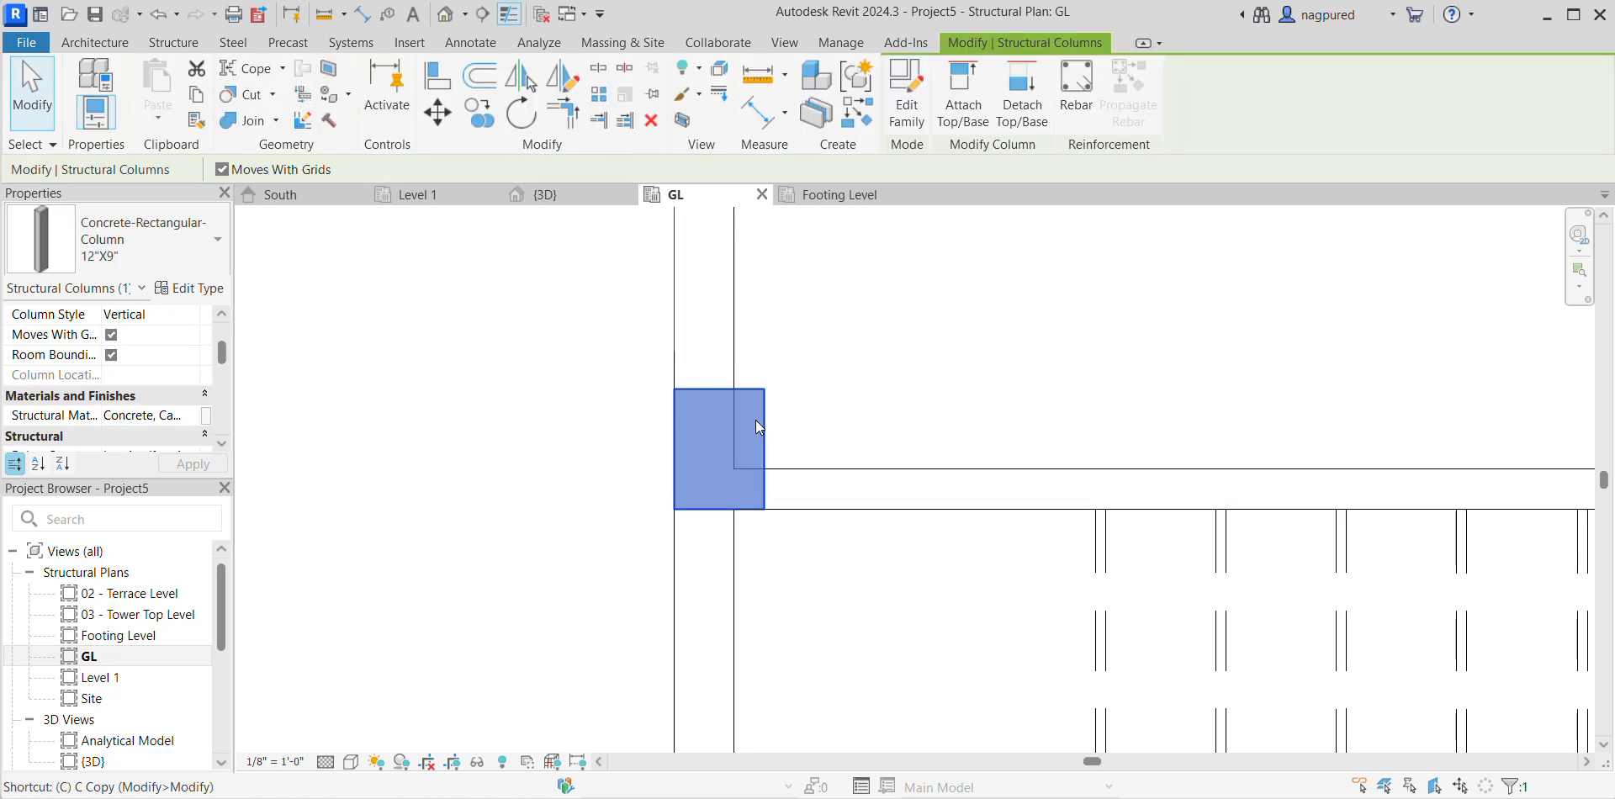
{"action": "key", "text": "c"}
{"action": "key", "text": "o"}
{"action": "left_click", "coordinate": [764, 408]}
{"action": "key", "text": "Escape"}
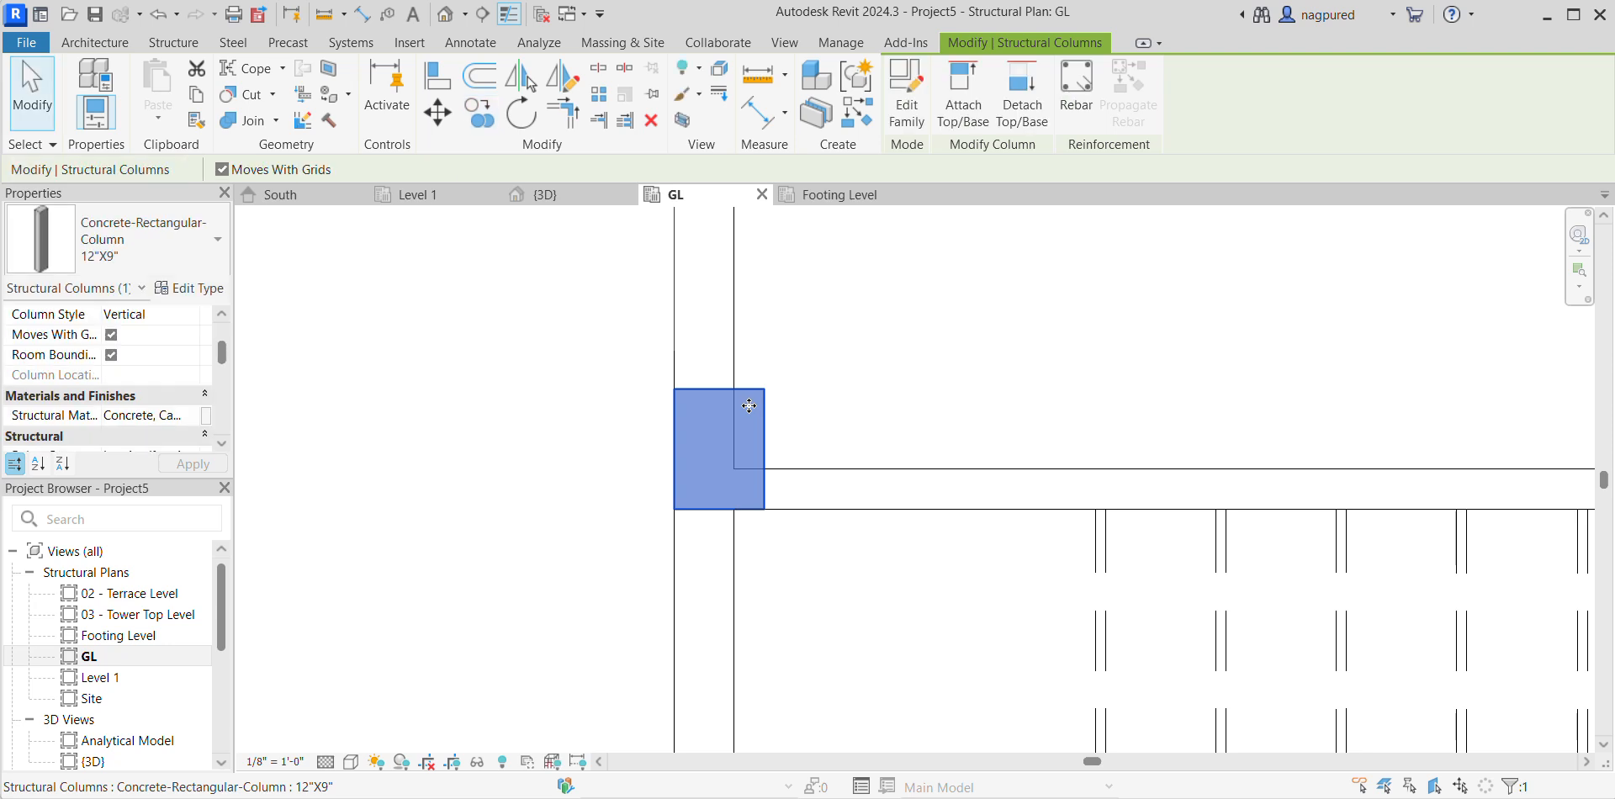
{"action": "key", "text": "c"}
{"action": "key", "text": "o"}
{"action": "left_click", "coordinate": [675, 509]}
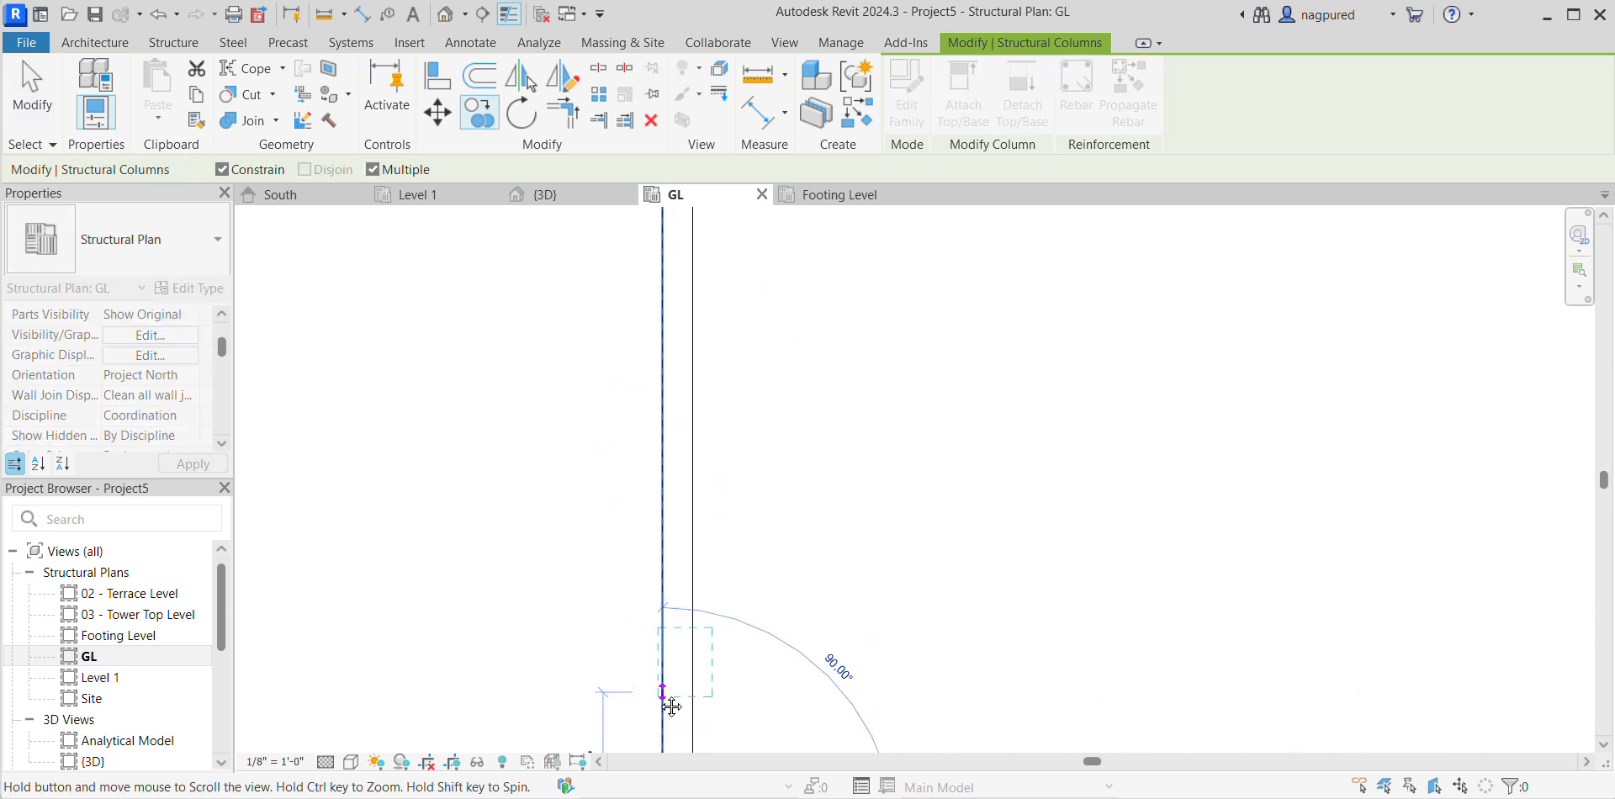
{"action": "scroll", "coordinate": [632, 727], "scroll_direction": "down", "scroll_amount": 1}
{"action": "scroll", "coordinate": [619, 643], "scroll_direction": "up", "scroll_amount": 2}
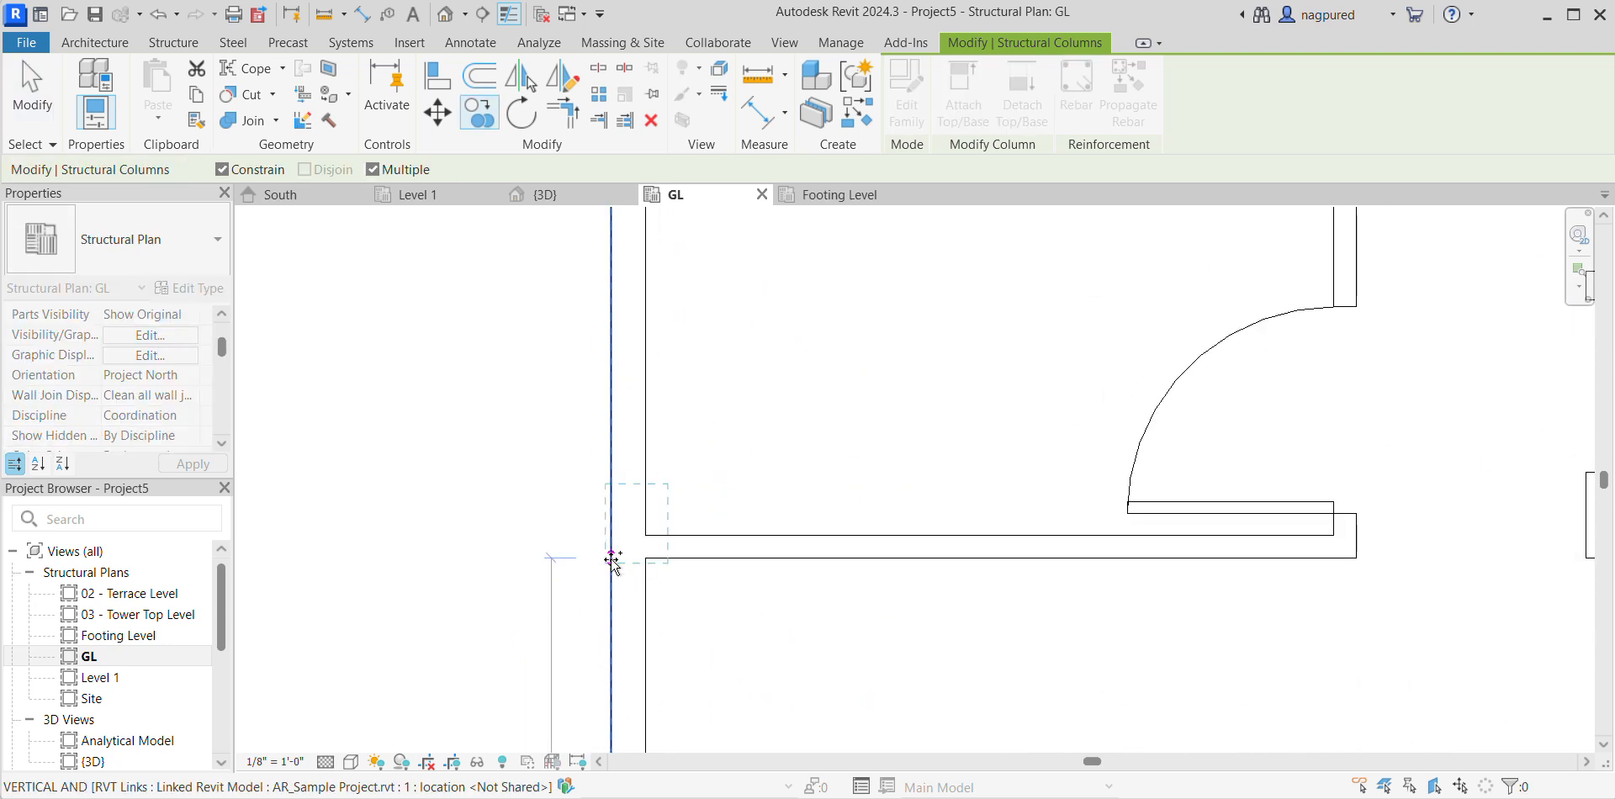
{"action": "left_click", "coordinate": [613, 560]}
Place another copy of the column near the upper-left outer corner of the building.
{"action": "scroll", "coordinate": [621, 555], "scroll_direction": "down", "scroll_amount": 3}
{"action": "scroll", "coordinate": [589, 458], "scroll_direction": "up", "scroll_amount": 3}
{"action": "left_click", "coordinate": [589, 461]}
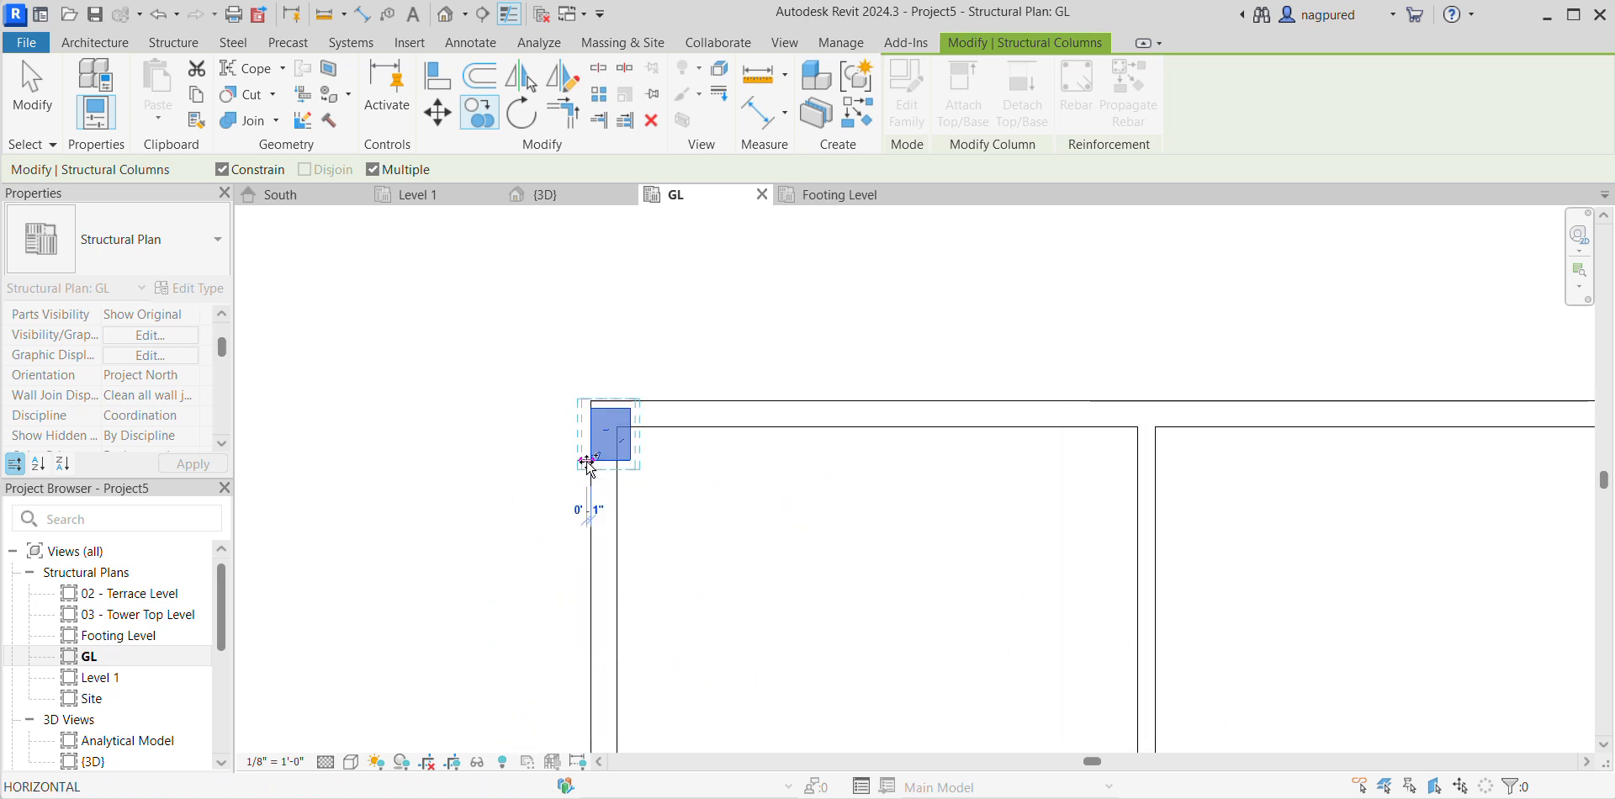
Align the top face of the upper-left corner column with the outer face of the top wall.
{"action": "scroll", "coordinate": [669, 477], "scroll_direction": "up", "scroll_amount": 2}
{"action": "key", "text": "Escape"}
{"action": "key", "text": "Escape"}
{"action": "key", "text": "a"}
{"action": "key", "text": "l"}
{"action": "left_click", "coordinate": [698, 377]}
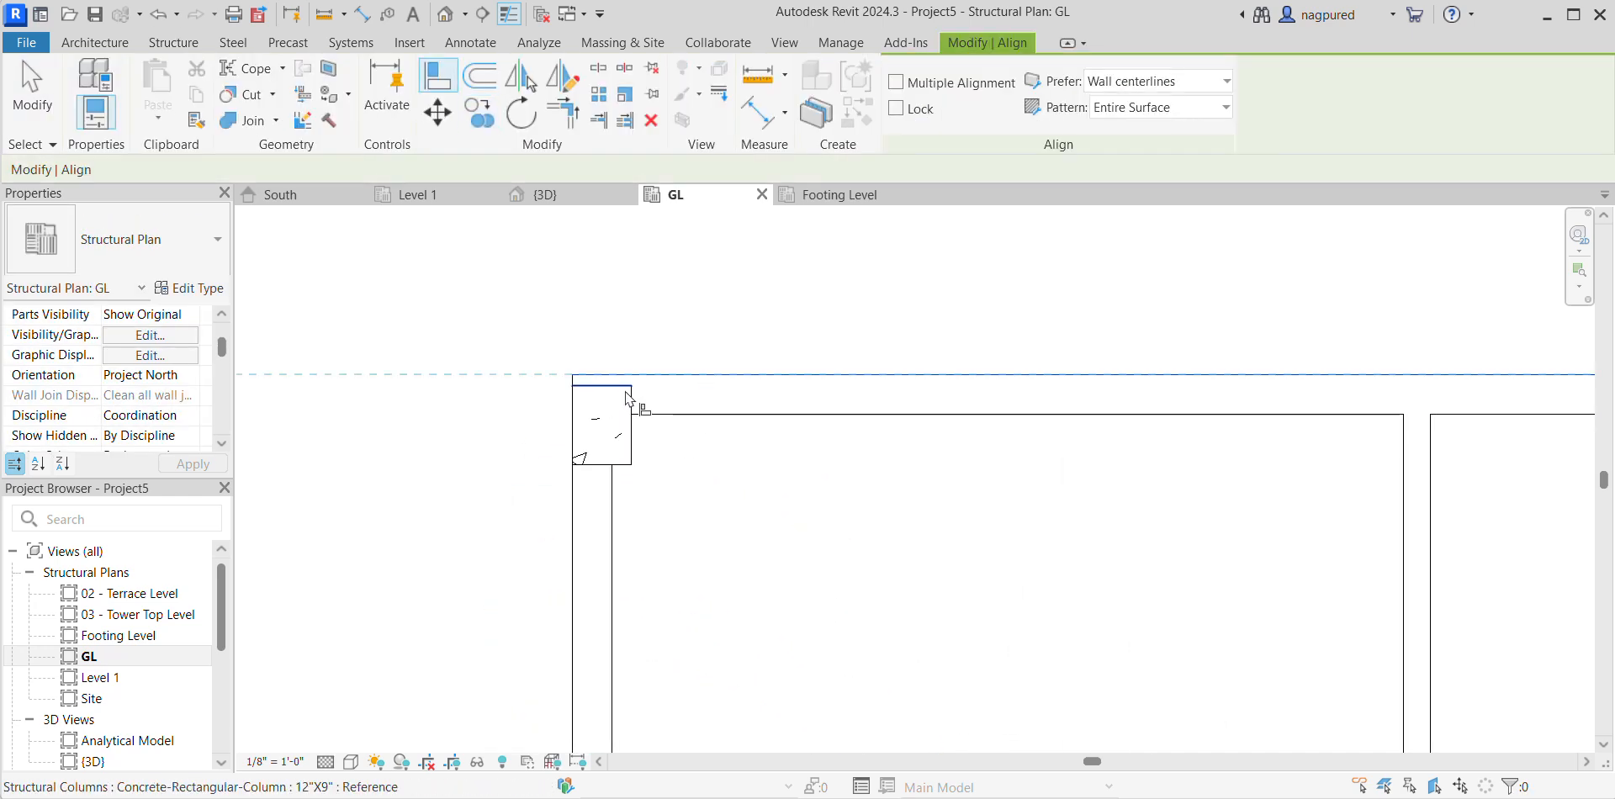
{"action": "key", "text": "Escape"}
{"action": "key", "text": "Escape"}
{"action": "scroll", "coordinate": [671, 437], "scroll_direction": "down", "scroll_amount": 4}
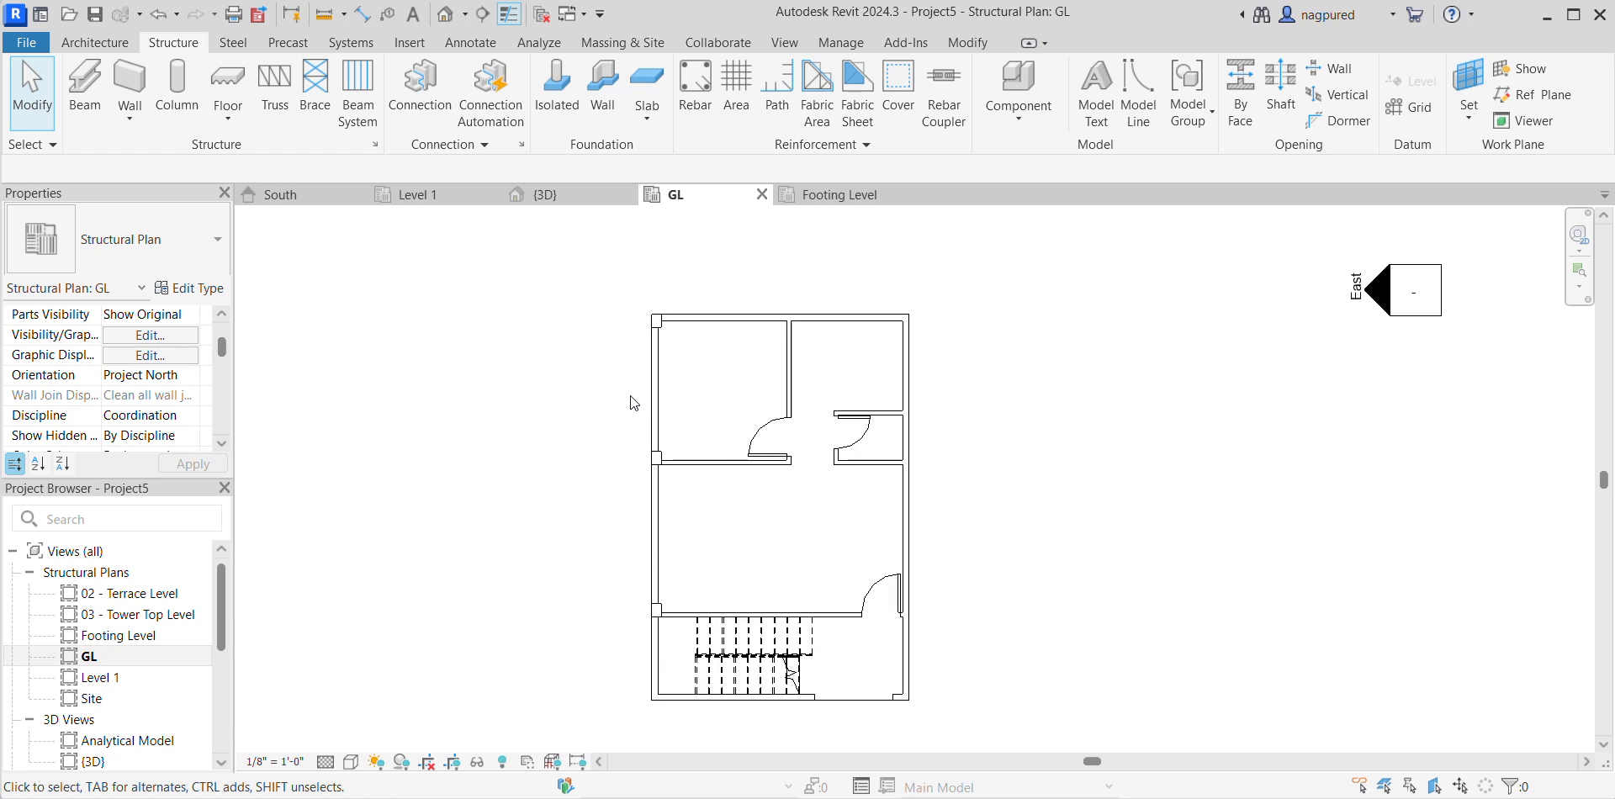
Copy the three columns on the left outer wall horizontally across to the right outer wall.
{"action": "left_click_drag", "start_coordinate": [617, 283], "coordinate": [696, 674]}
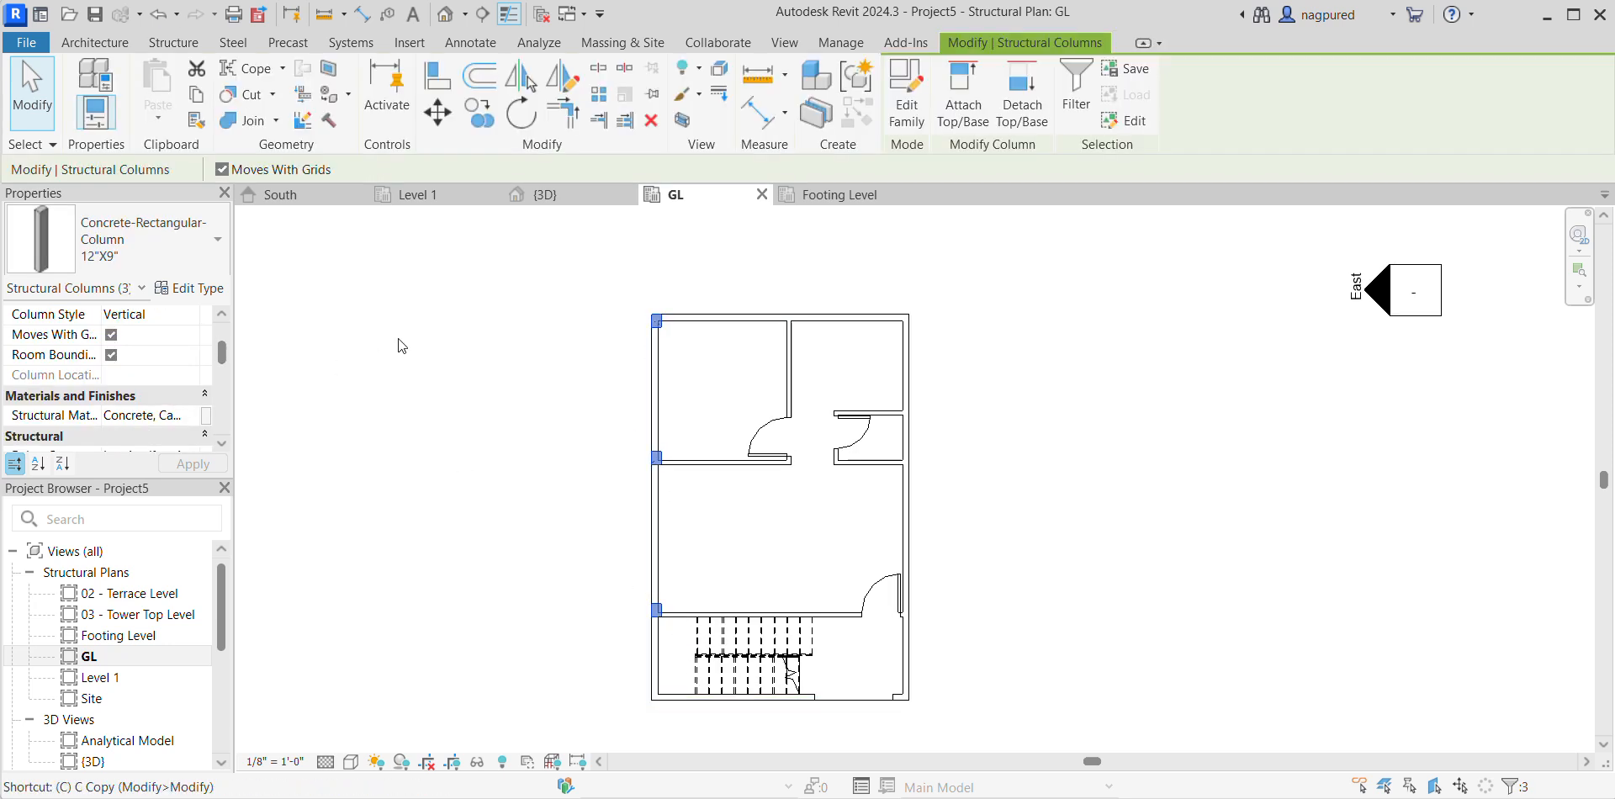
{"action": "key", "text": "c"}
{"action": "key", "text": "o"}
{"action": "scroll", "coordinate": [648, 300], "scroll_direction": "up", "scroll_amount": 4}
{"action": "left_click", "coordinate": [711, 350]}
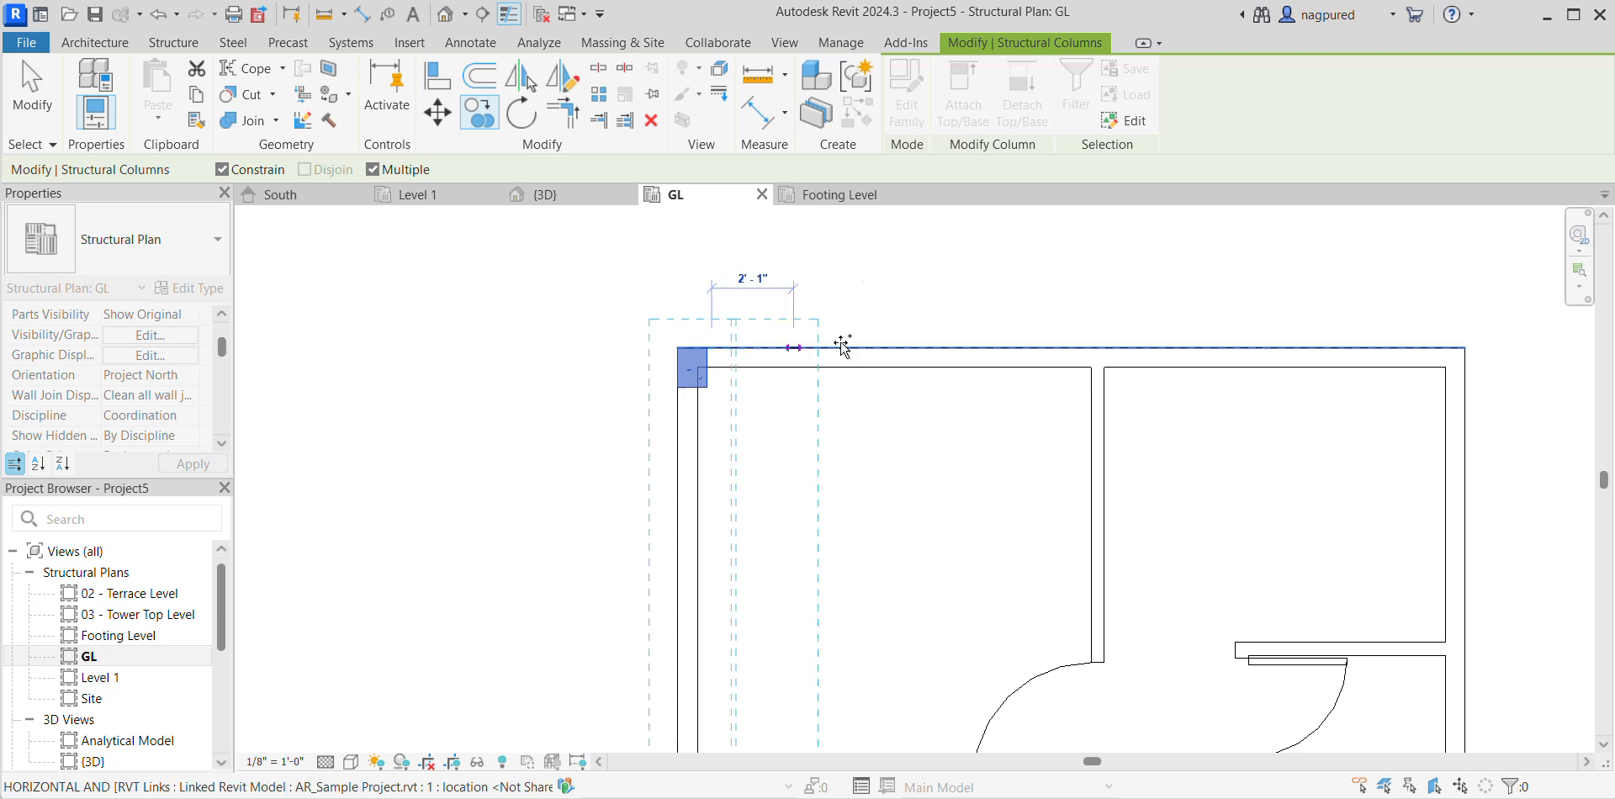
{"action": "left_click", "coordinate": [1465, 348]}
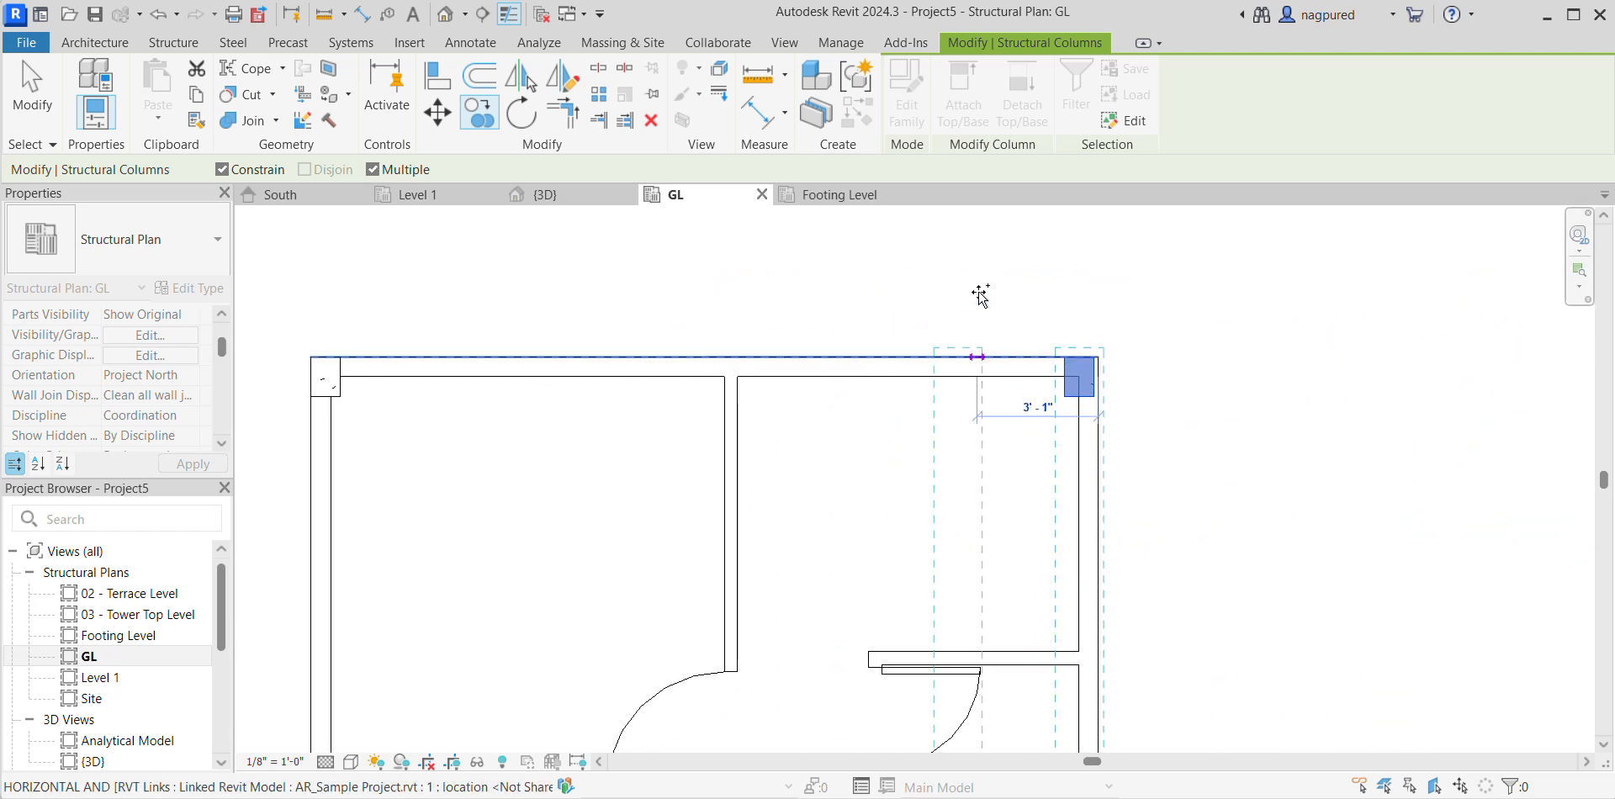
Move the three copied columns horizontally so they sit flush with the outer face of the right wall.
{"action": "left_click", "coordinate": [437, 112]}
{"action": "scroll", "coordinate": [1140, 383], "scroll_direction": "up", "scroll_amount": 3}
{"action": "left_click", "coordinate": [1110, 373]}
{"action": "left_click", "coordinate": [1120, 373]}
{"action": "scroll", "coordinate": [1117, 372], "scroll_direction": "down", "scroll_amount": 2}
{"action": "scroll", "coordinate": [1115, 372], "scroll_direction": "down", "scroll_amount": 3}
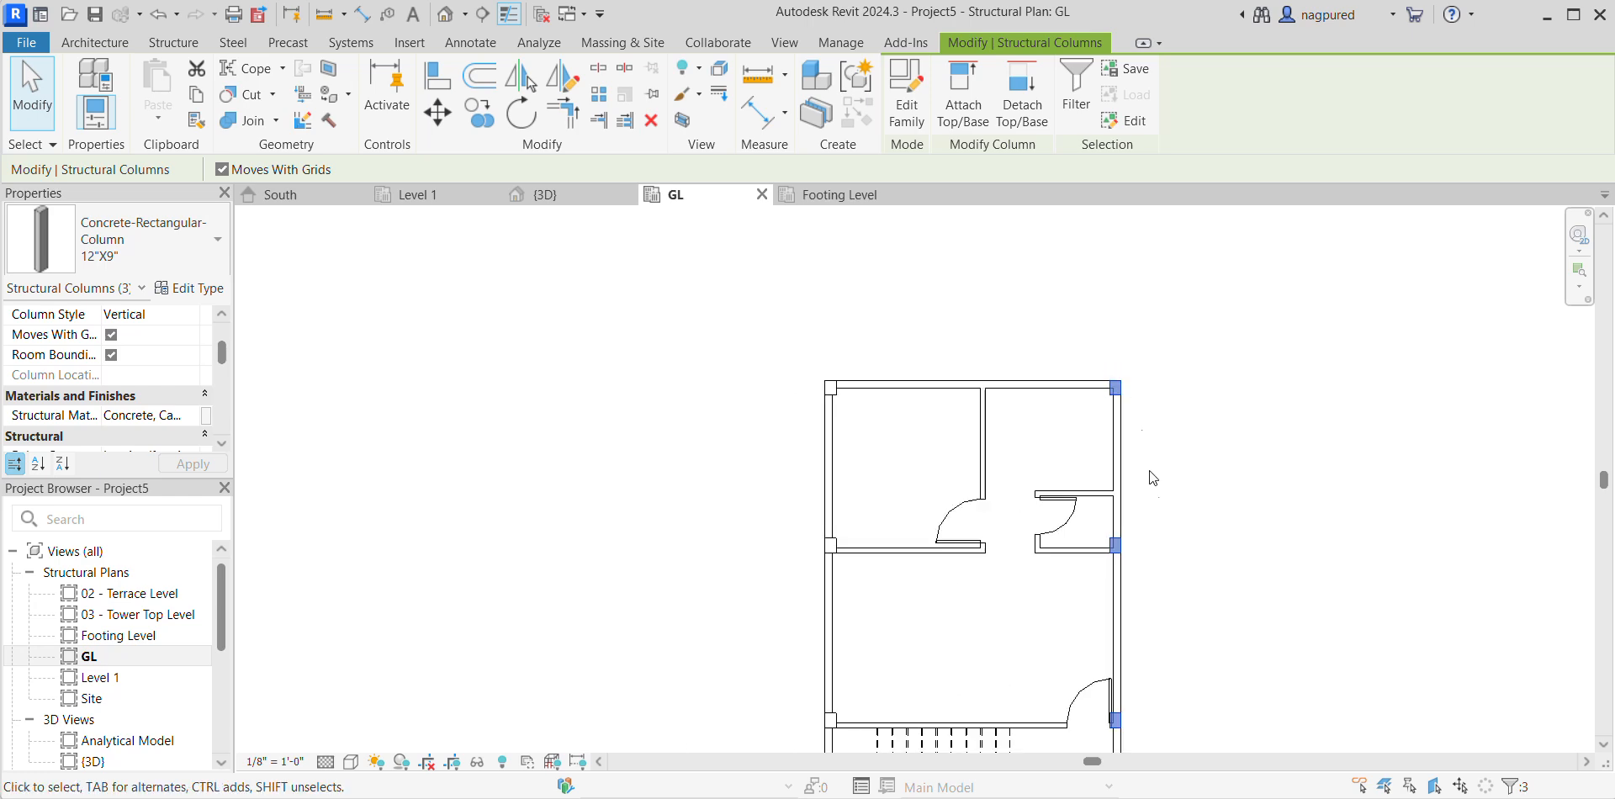
Copy the three columns on the right outer wall horizontally to the free end of the interior partition wall.
{"action": "left_click", "coordinate": [1173, 483]}
{"action": "scroll", "coordinate": [1179, 447], "scroll_direction": "up", "scroll_amount": 1}
{"action": "left_click", "coordinate": [1104, 485], "text": "ctrl"}
{"action": "middle_click_drag", "start_coordinate": [1124, 587], "coordinate": [1132, 409]}
{"action": "left_click", "coordinate": [1111, 539], "text": "ctrl"}
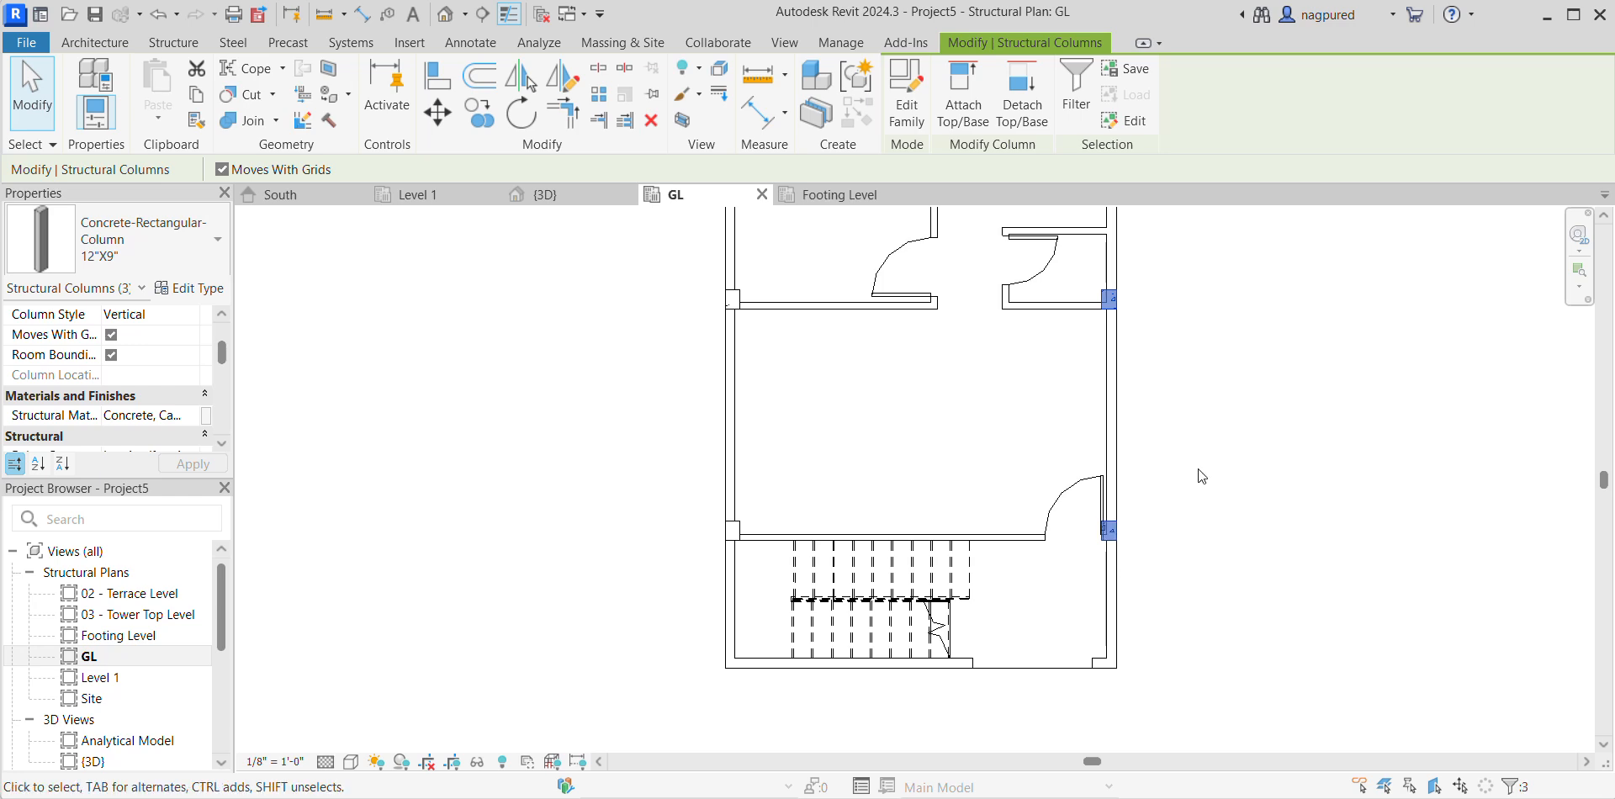
{"action": "key", "text": "c"}
{"action": "key", "text": "o"}
{"action": "scroll", "coordinate": [1139, 303], "scroll_direction": "up", "scroll_amount": 2}
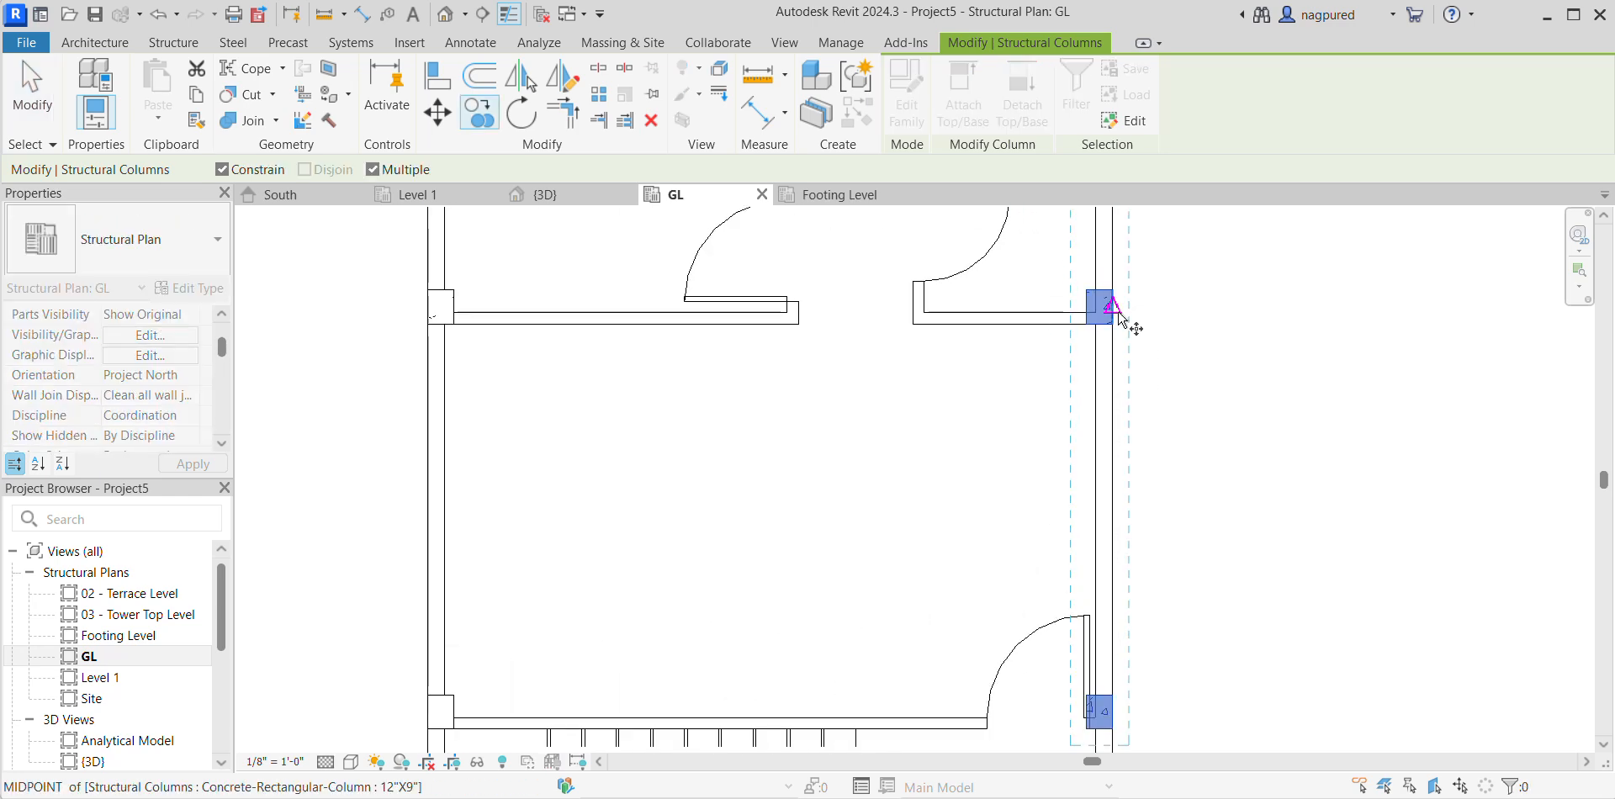
{"action": "left_click", "coordinate": [1114, 324]}
{"action": "left_click", "coordinate": [800, 325]}
{"action": "scroll", "coordinate": [801, 324], "scroll_direction": "down", "scroll_amount": 2}
{"action": "middle_click_drag", "start_coordinate": [800, 325], "coordinate": [856, 448]}
{"action": "key", "text": "Escape"}
{"action": "key", "text": "Escape"}
{"action": "scroll", "coordinate": [850, 398], "scroll_direction": "down", "scroll_amount": 1}
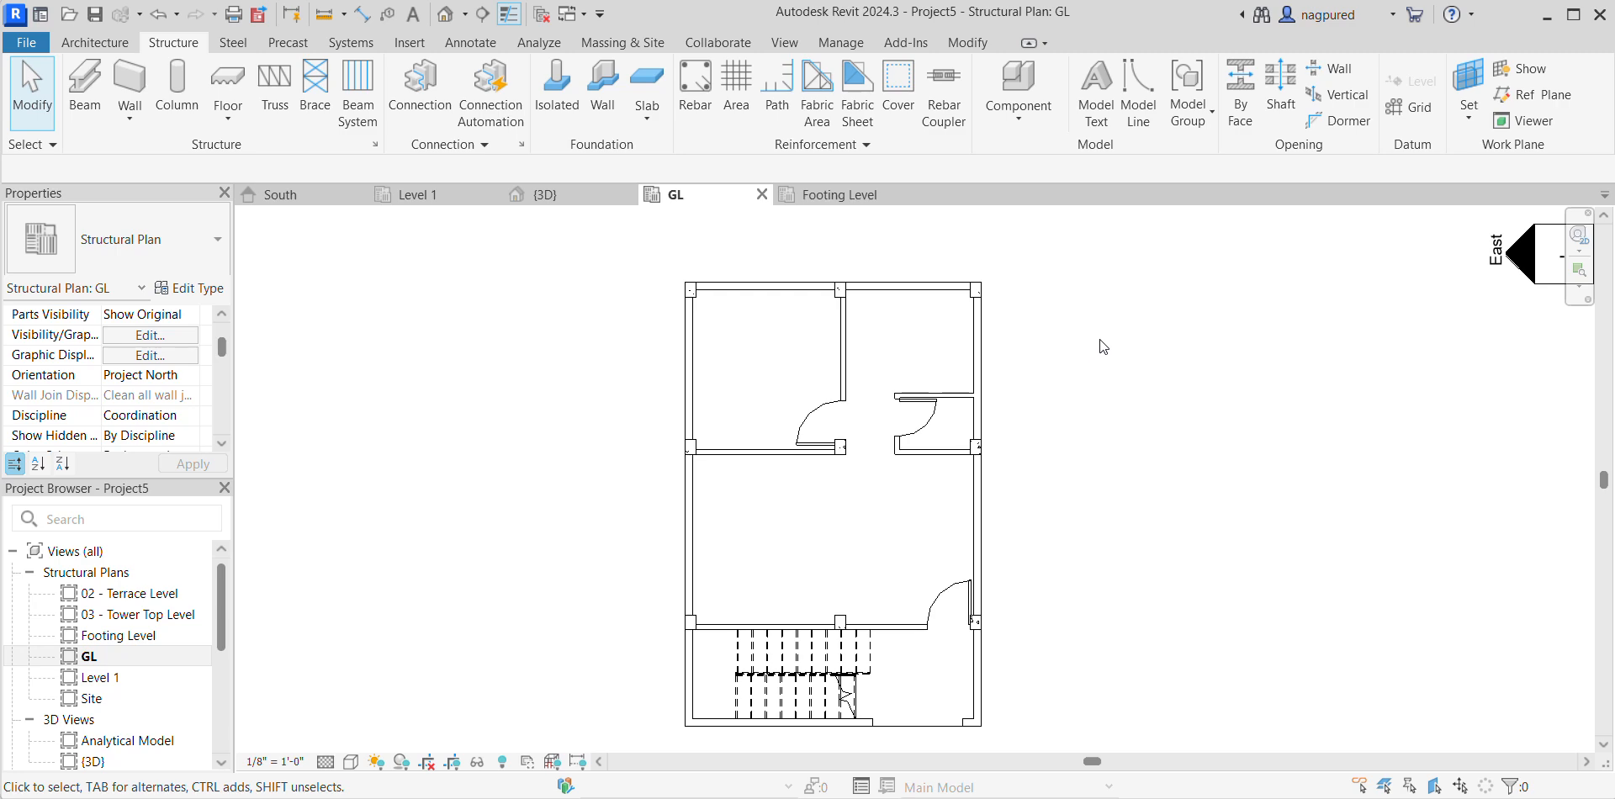
Open the default 3D view and set its discipline to Structural.
{"action": "left_click", "coordinate": [451, 15]}
{"action": "left_click_drag", "start_coordinate": [1435, 538], "coordinate": [982, 527]}
{"action": "middle_click_drag", "start_coordinate": [981, 527], "coordinate": [894, 461]}
{"action": "scroll", "coordinate": [892, 460], "scroll_direction": "up", "scroll_amount": 3}
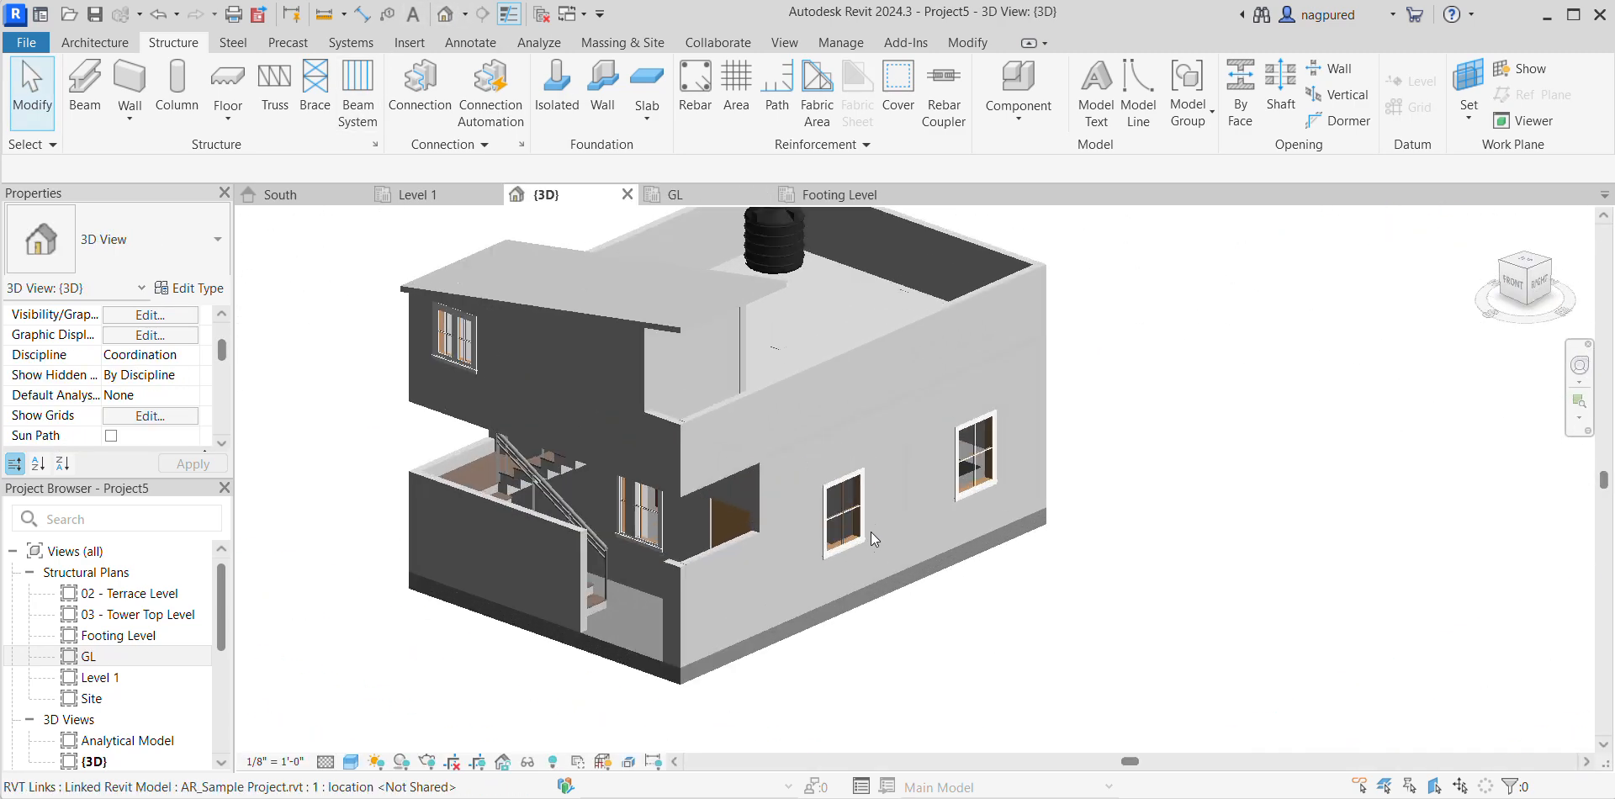
{"action": "scroll", "coordinate": [884, 659], "scroll_direction": "down", "scroll_amount": 2}
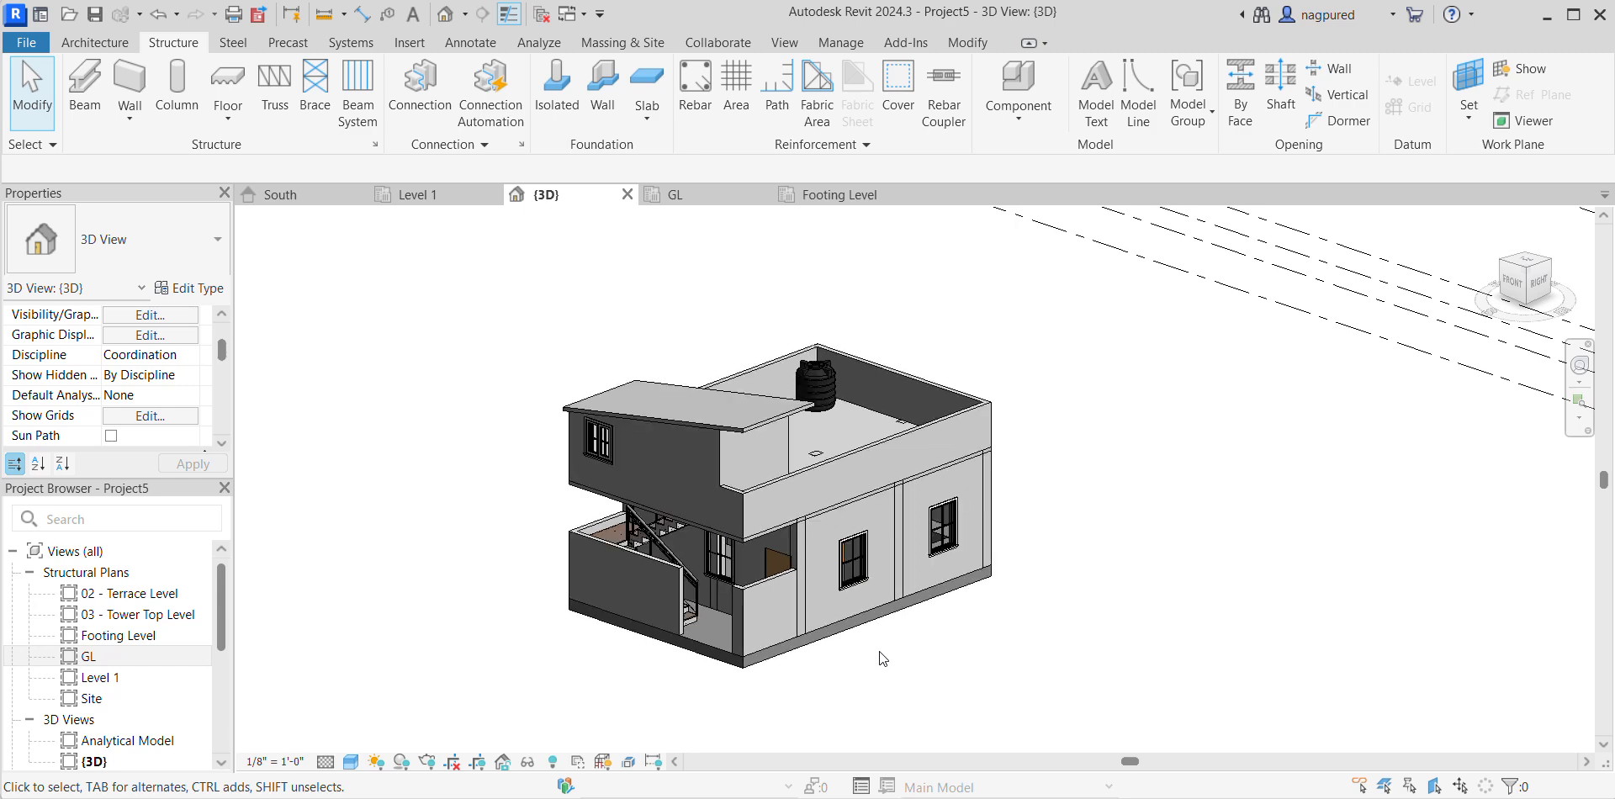
{"action": "left_click", "coordinate": [191, 358]}
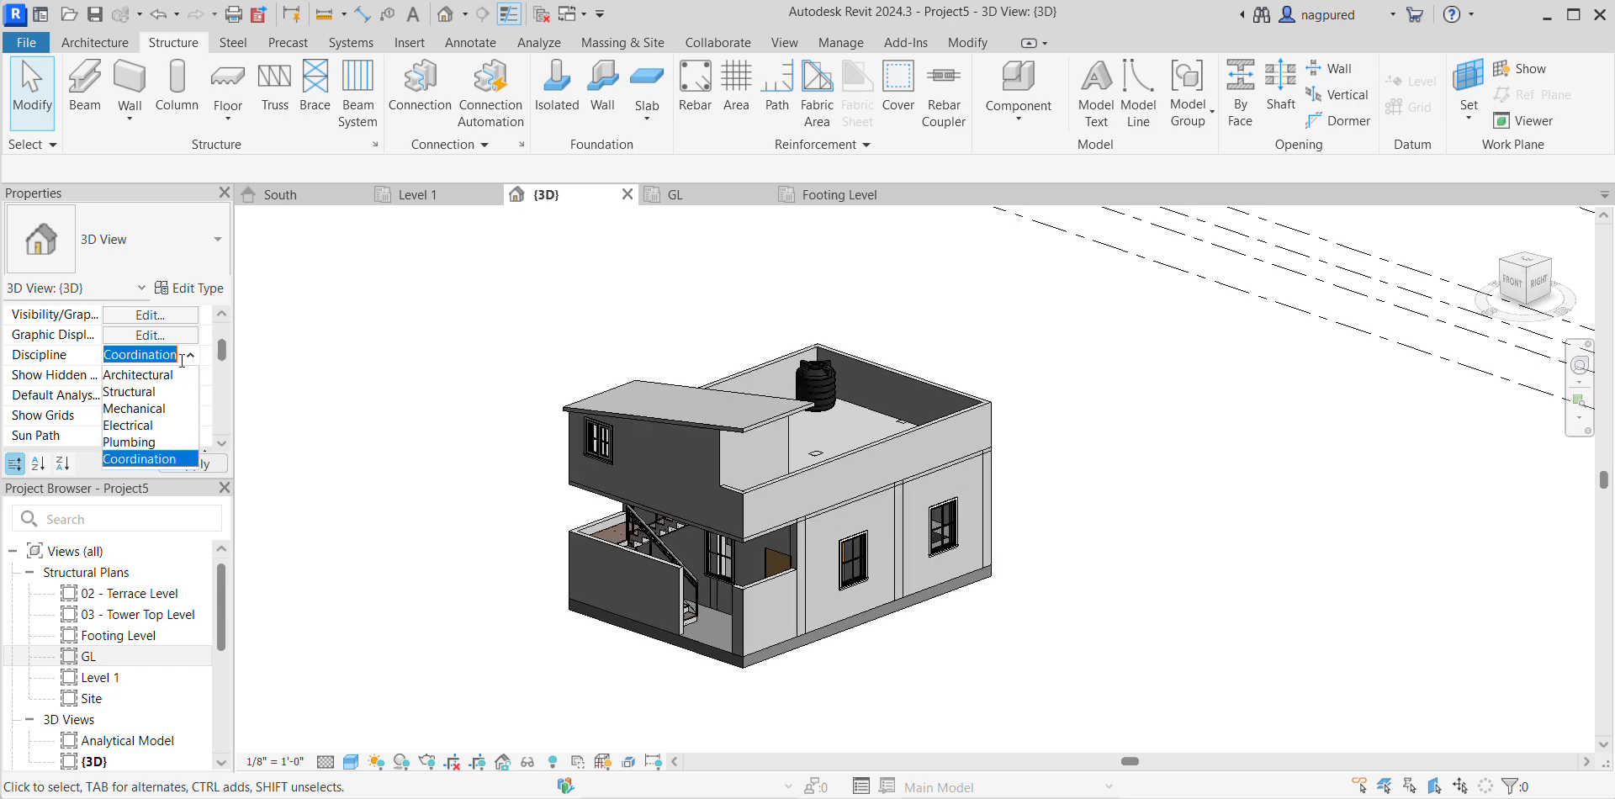
{"action": "left_click", "coordinate": [135, 392]}
{"action": "mouse_move", "coordinate": [574, 334]}
{"action": "middle_mouse_down", "text": "shift"}
{"action": "mouse_move", "coordinate": [552, 306]}
{"action": "mouse_move", "coordinate": [591, 213]}
{"action": "mouse_move", "coordinate": [590, 328]}
{"action": "middle_mouse_up", "text": "shift"}
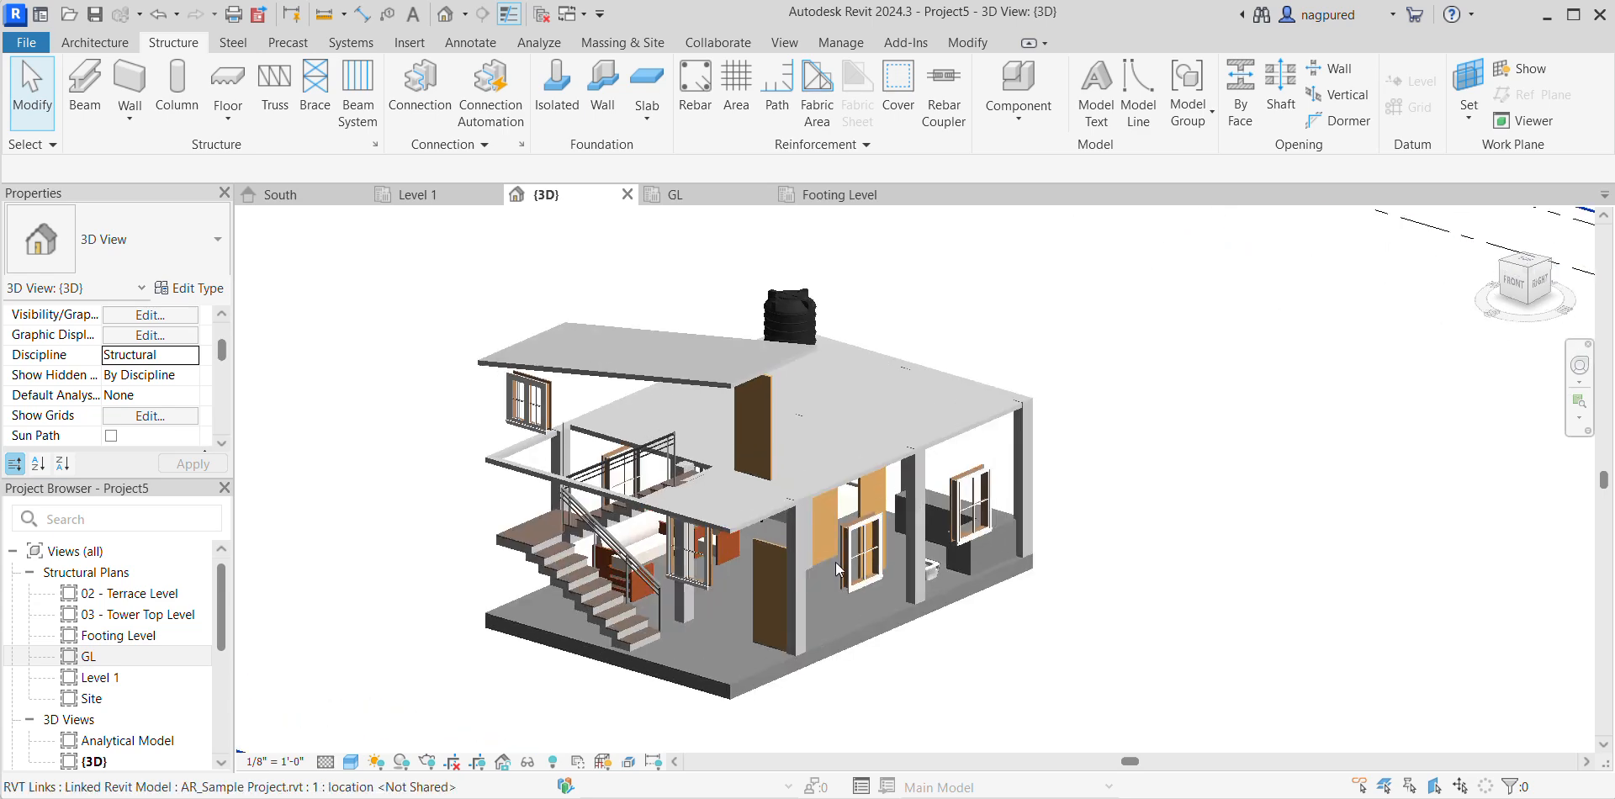
{"action": "left_click", "coordinate": [763, 518]}
{"action": "scroll", "coordinate": [763, 518], "scroll_direction": "down", "scroll_amount": 2}
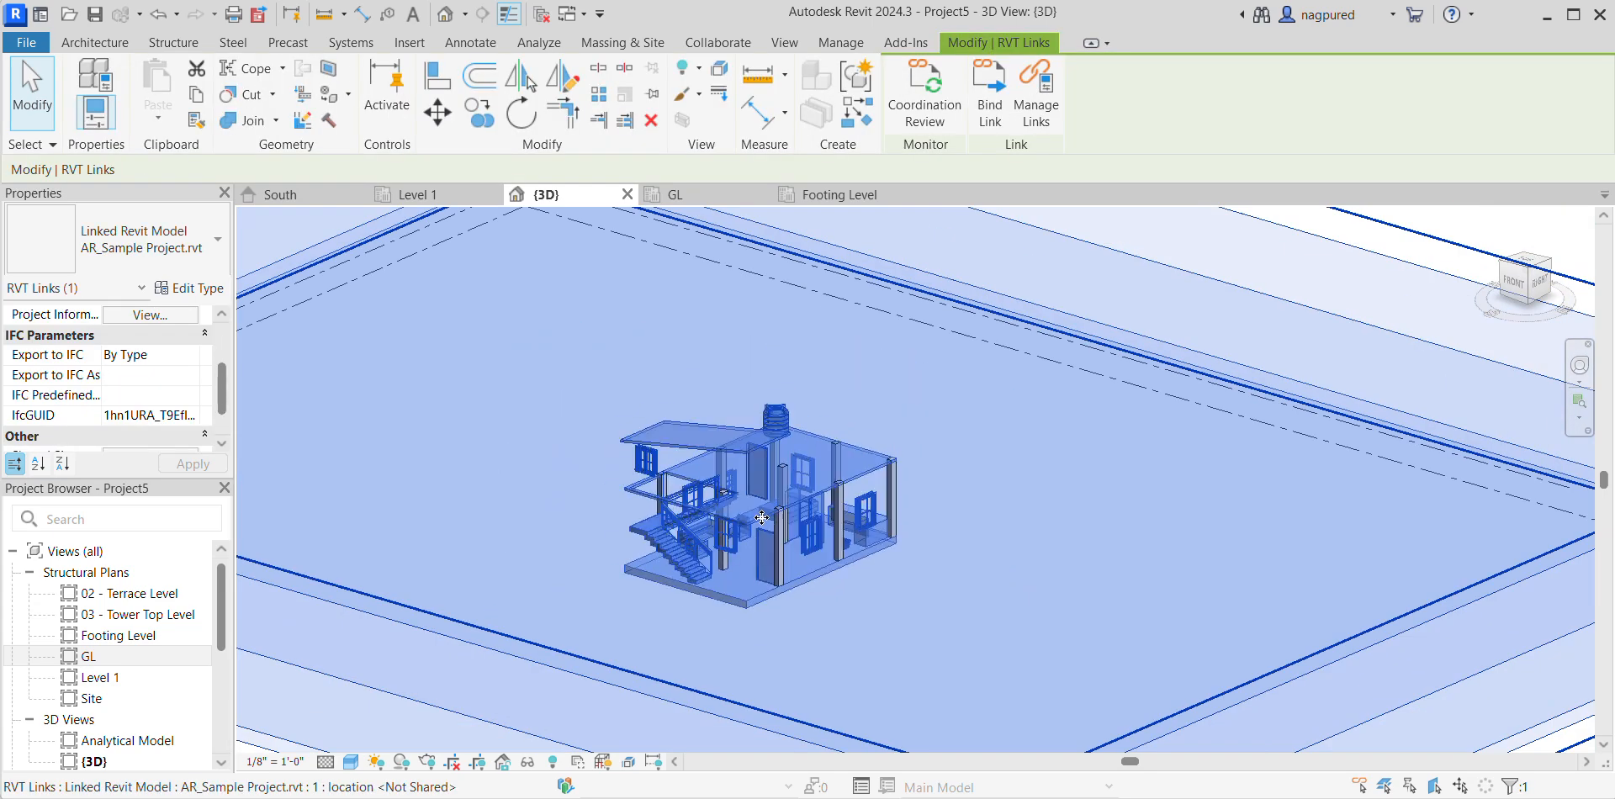
{"action": "scroll", "coordinate": [762, 519], "scroll_direction": "up", "scroll_amount": 2}
{"action": "scroll", "coordinate": [767, 512], "scroll_direction": "down", "scroll_amount": 2}
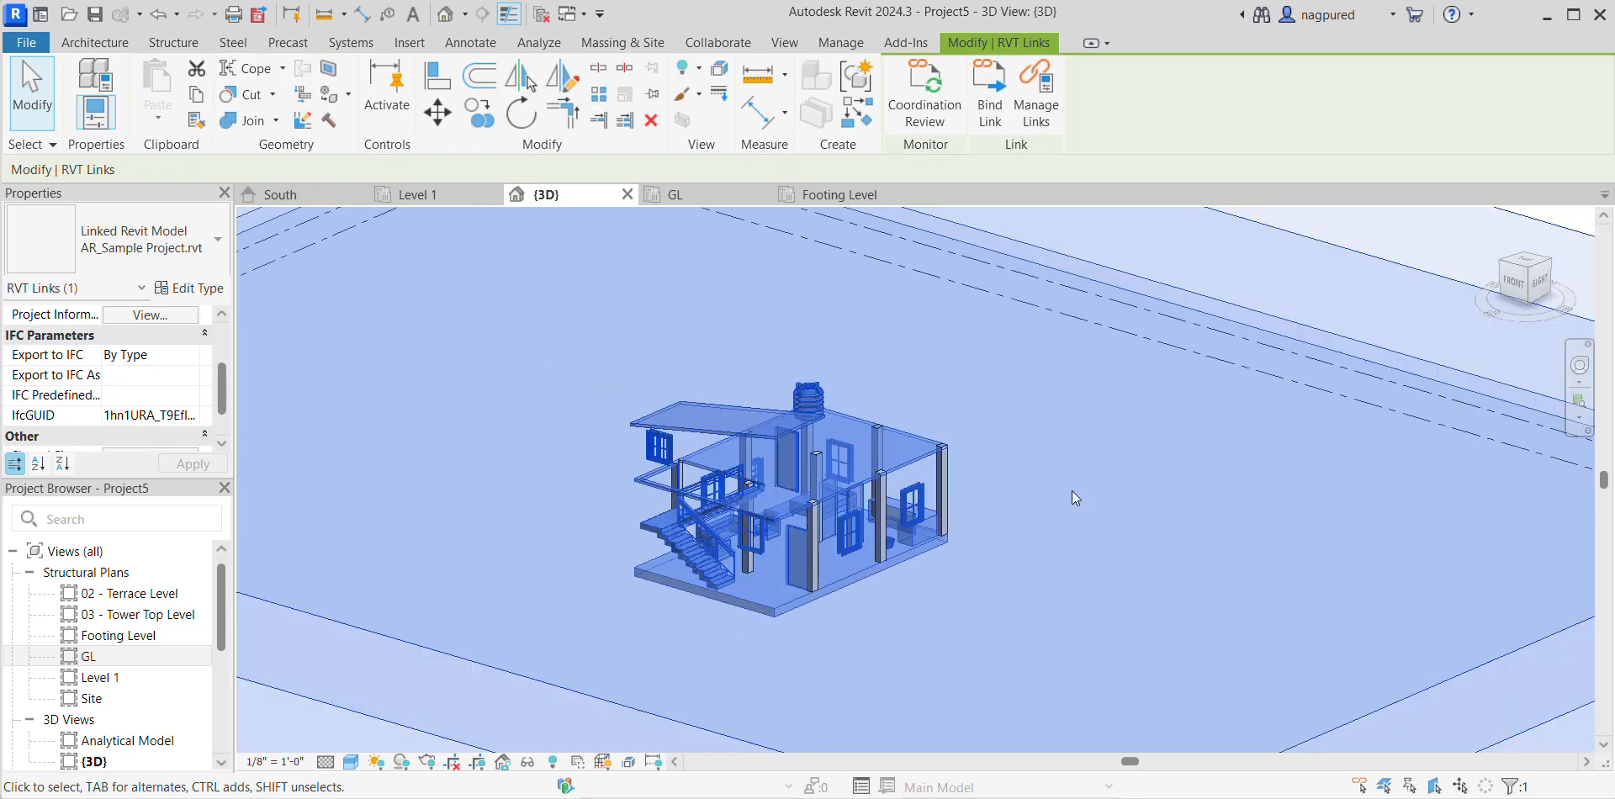
{"action": "left_click", "coordinate": [1060, 491]}
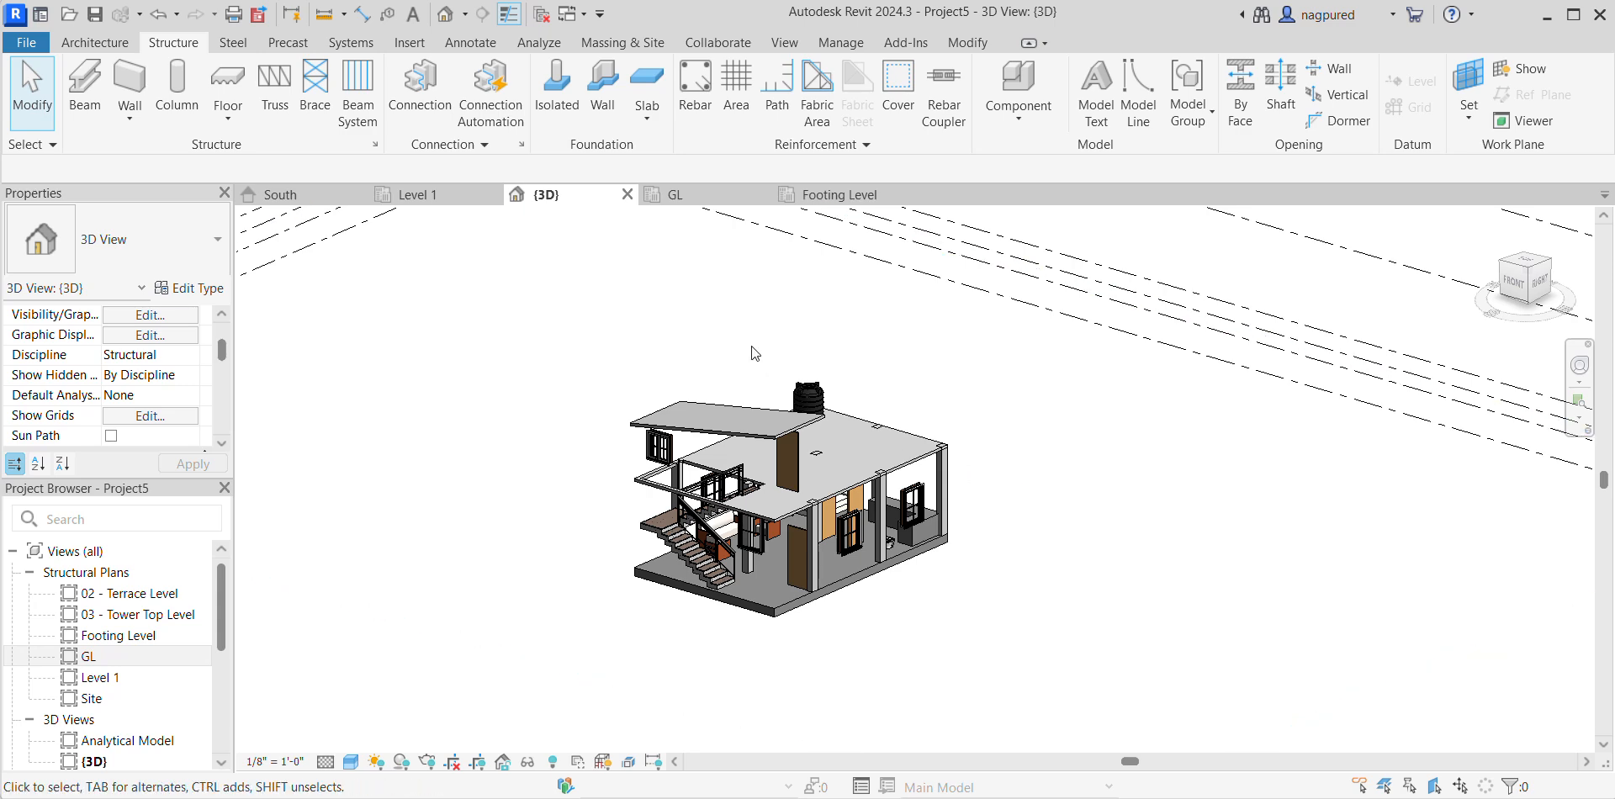
Review the visibility and display overrides of the linked architectural model in the 3D view.
{"action": "left_click", "coordinate": [747, 420]}
{"action": "left_click", "coordinate": [594, 509]}
{"action": "left_click", "coordinate": [695, 572]}
{"action": "key", "text": "v"}
{"action": "key", "text": "v"}
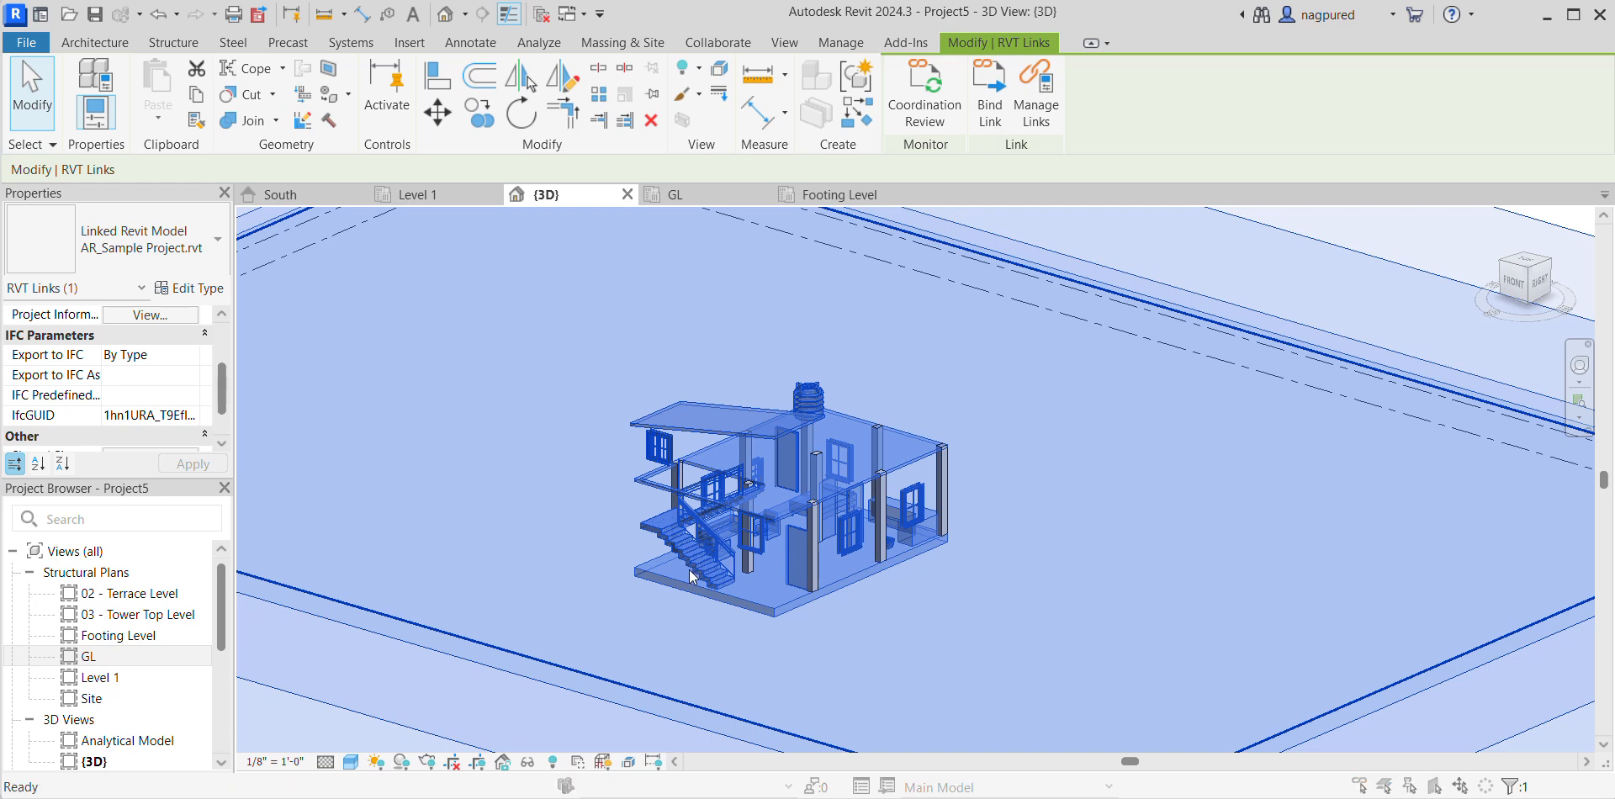
{"action": "left_click", "coordinate": [680, 139]}
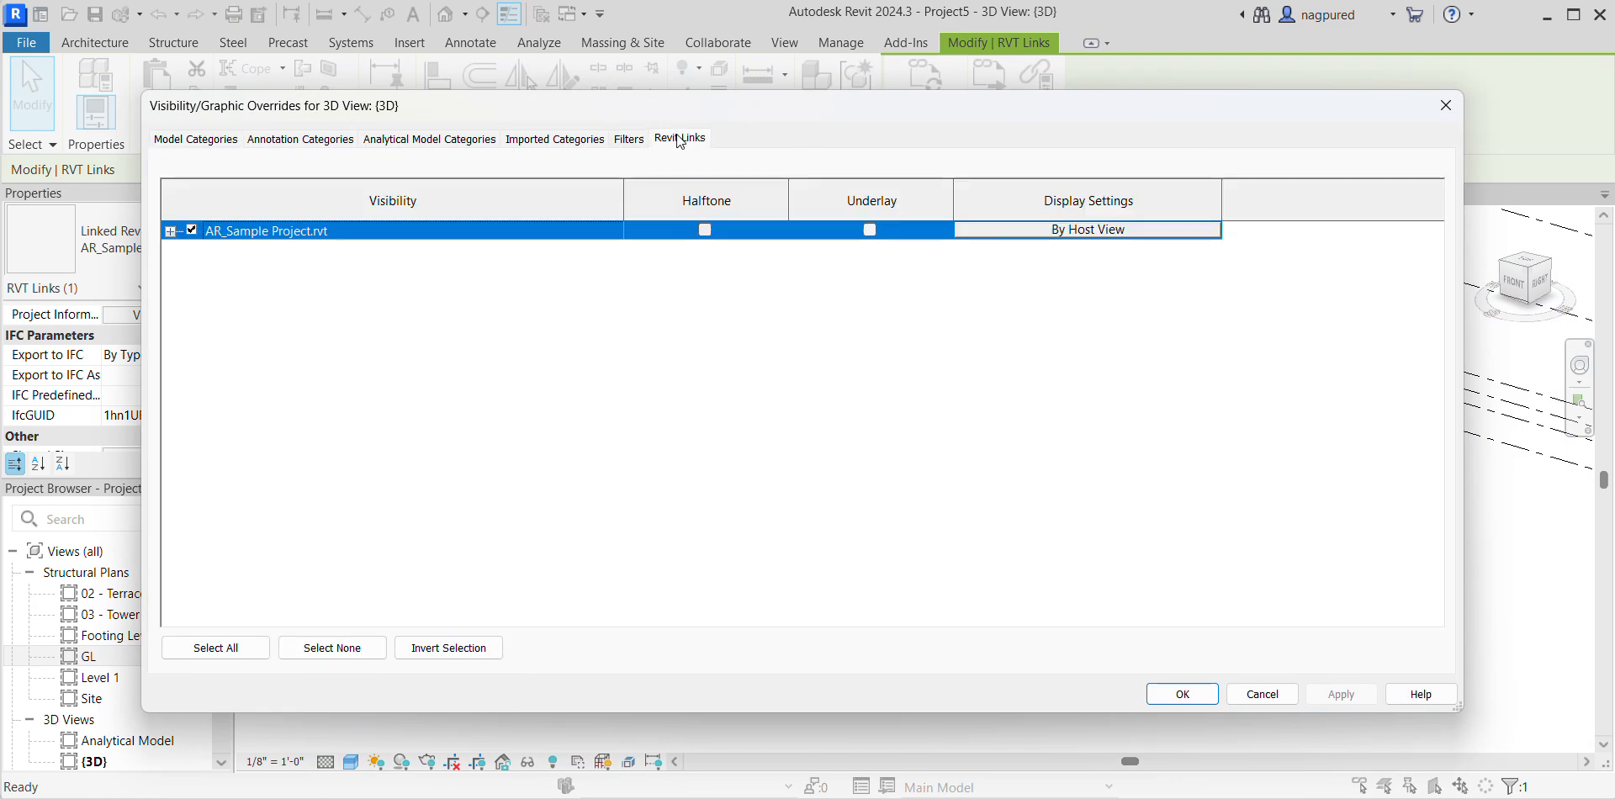
{"action": "left_click", "coordinate": [1194, 701]}
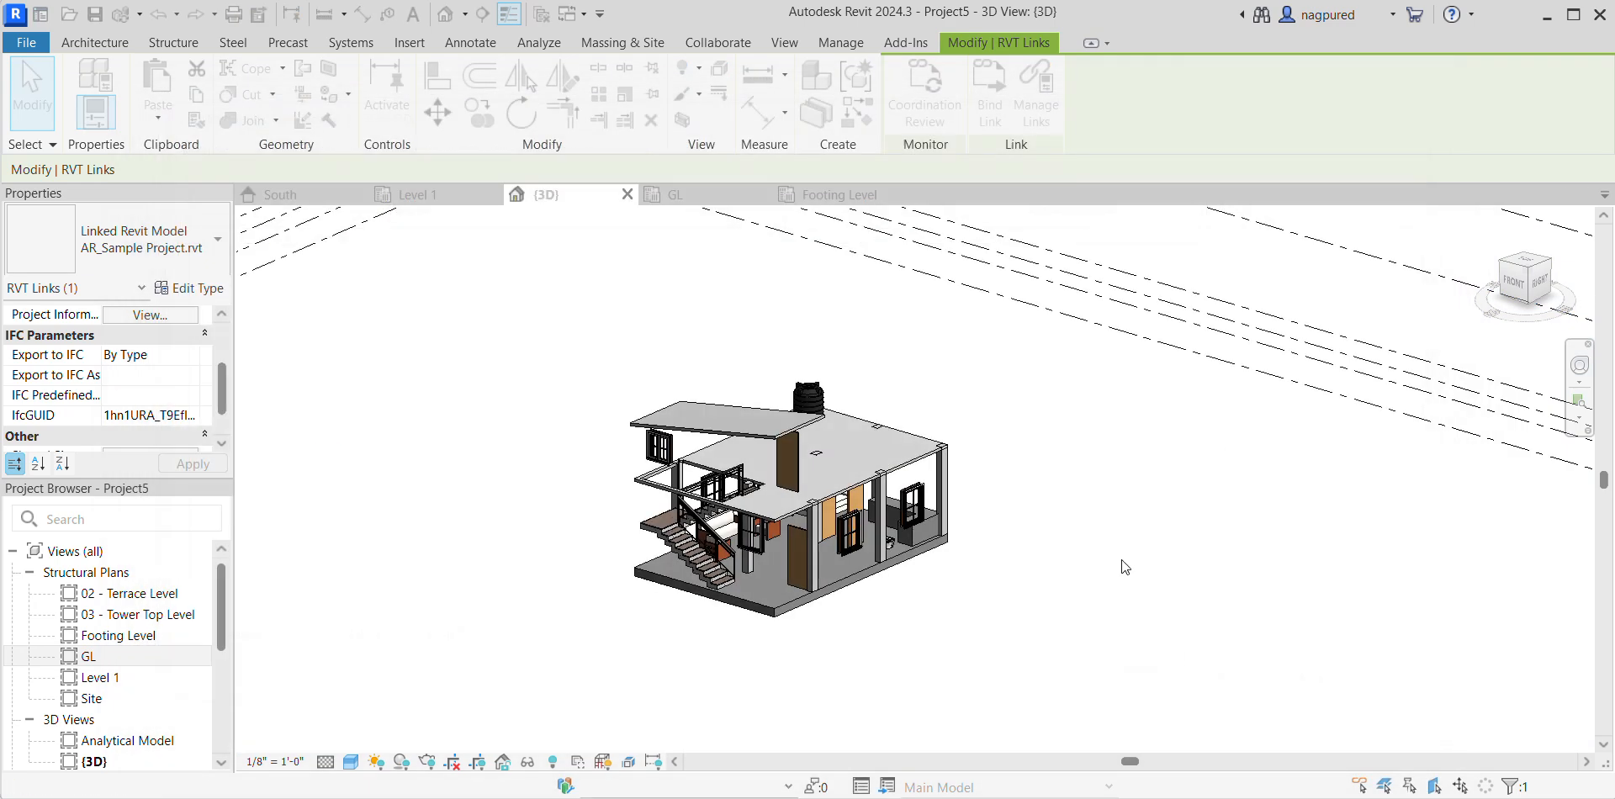
{"action": "key", "text": "ctrl+z"}
{"action": "key", "text": "m"}
{"action": "key", "text": "l"}
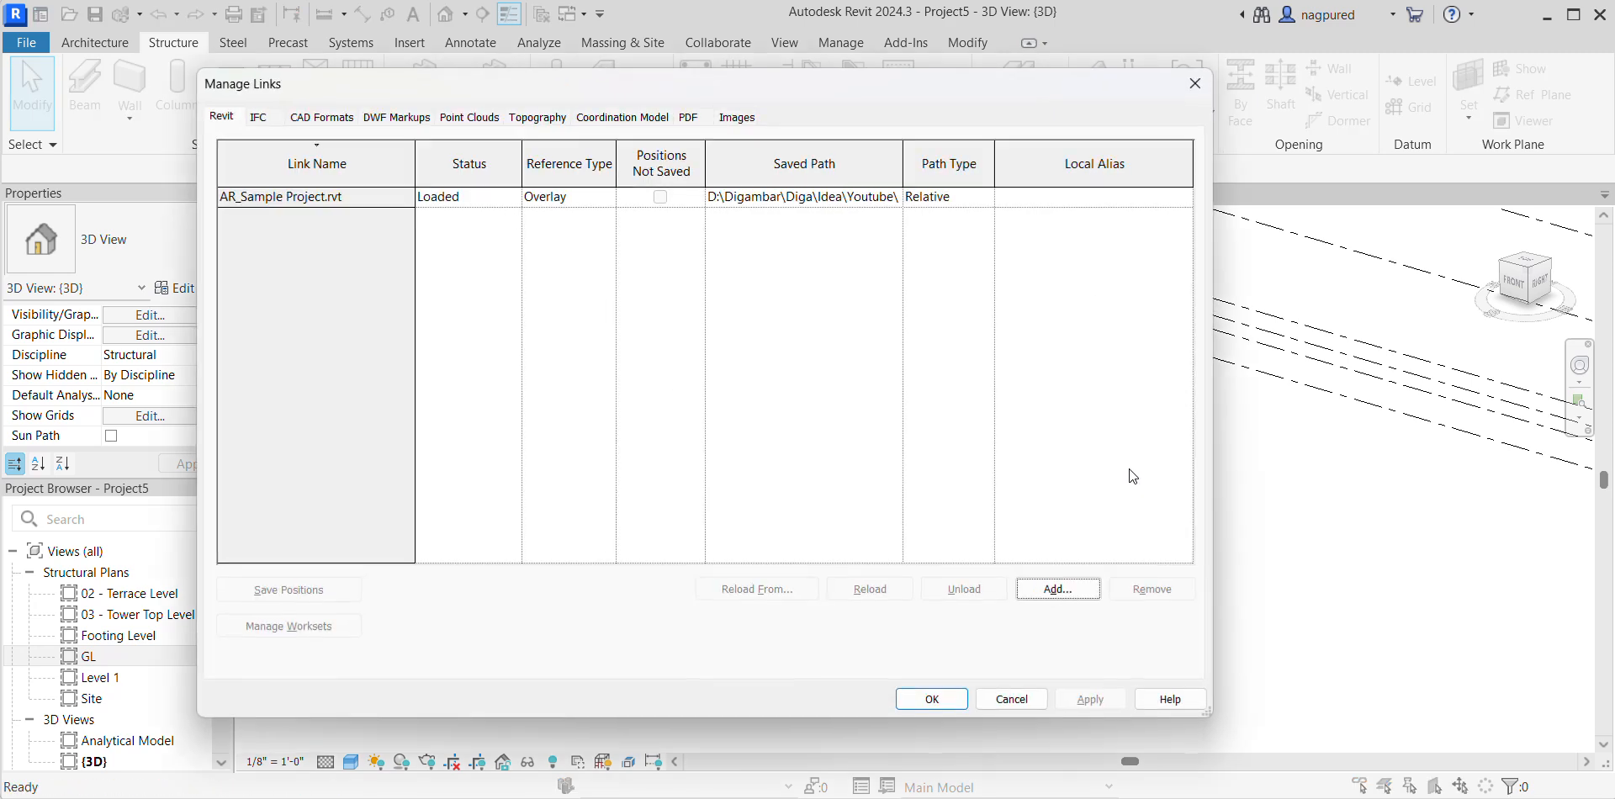
{"action": "key", "text": "Escape"}
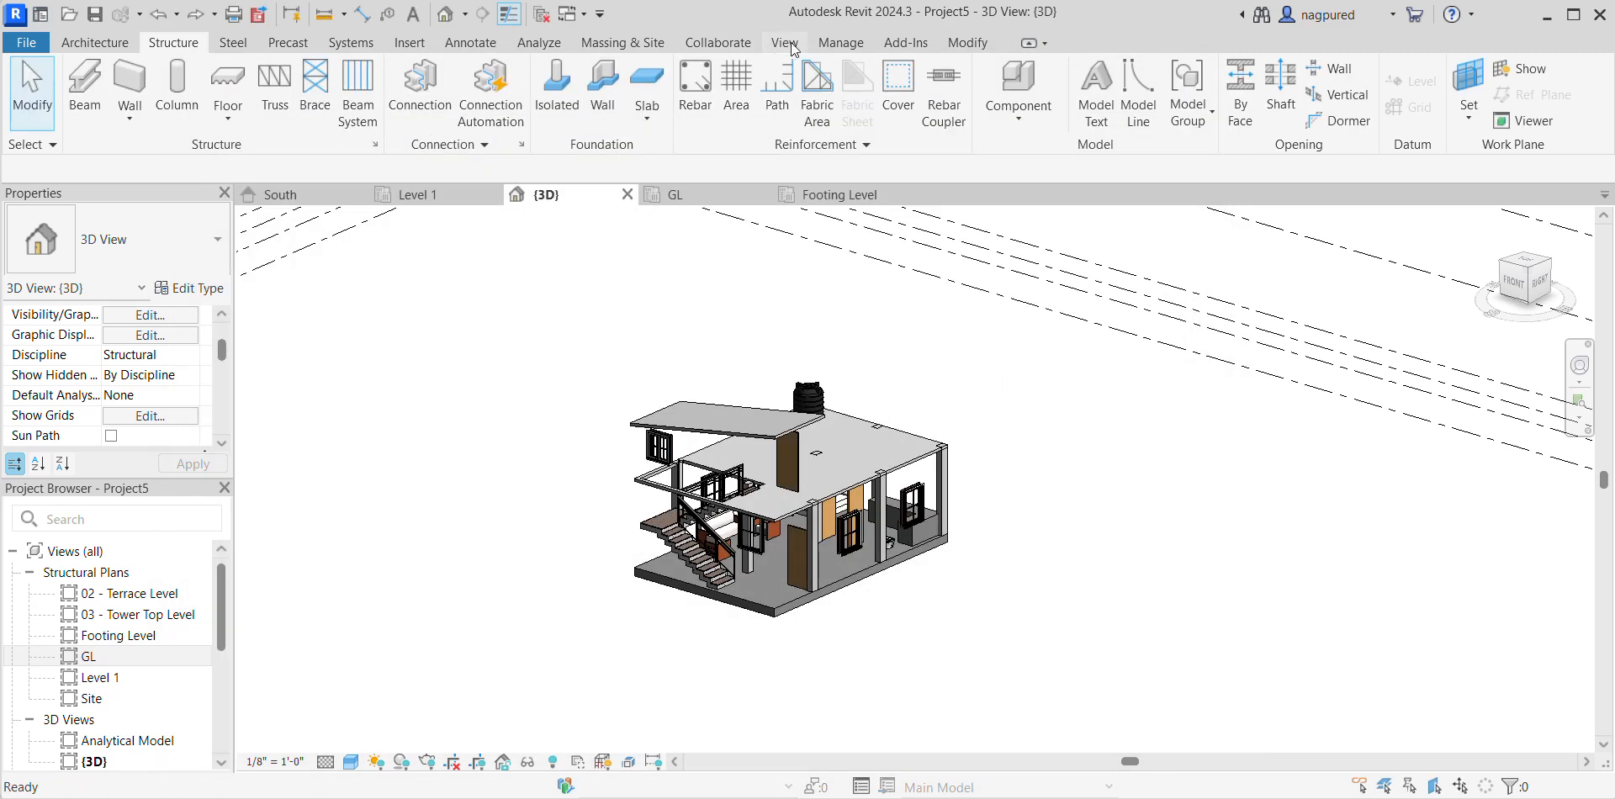
Unload the AR_Sample Project.rvt link so that only the structural columns show in 3D.
{"action": "left_click", "coordinate": [841, 42]}
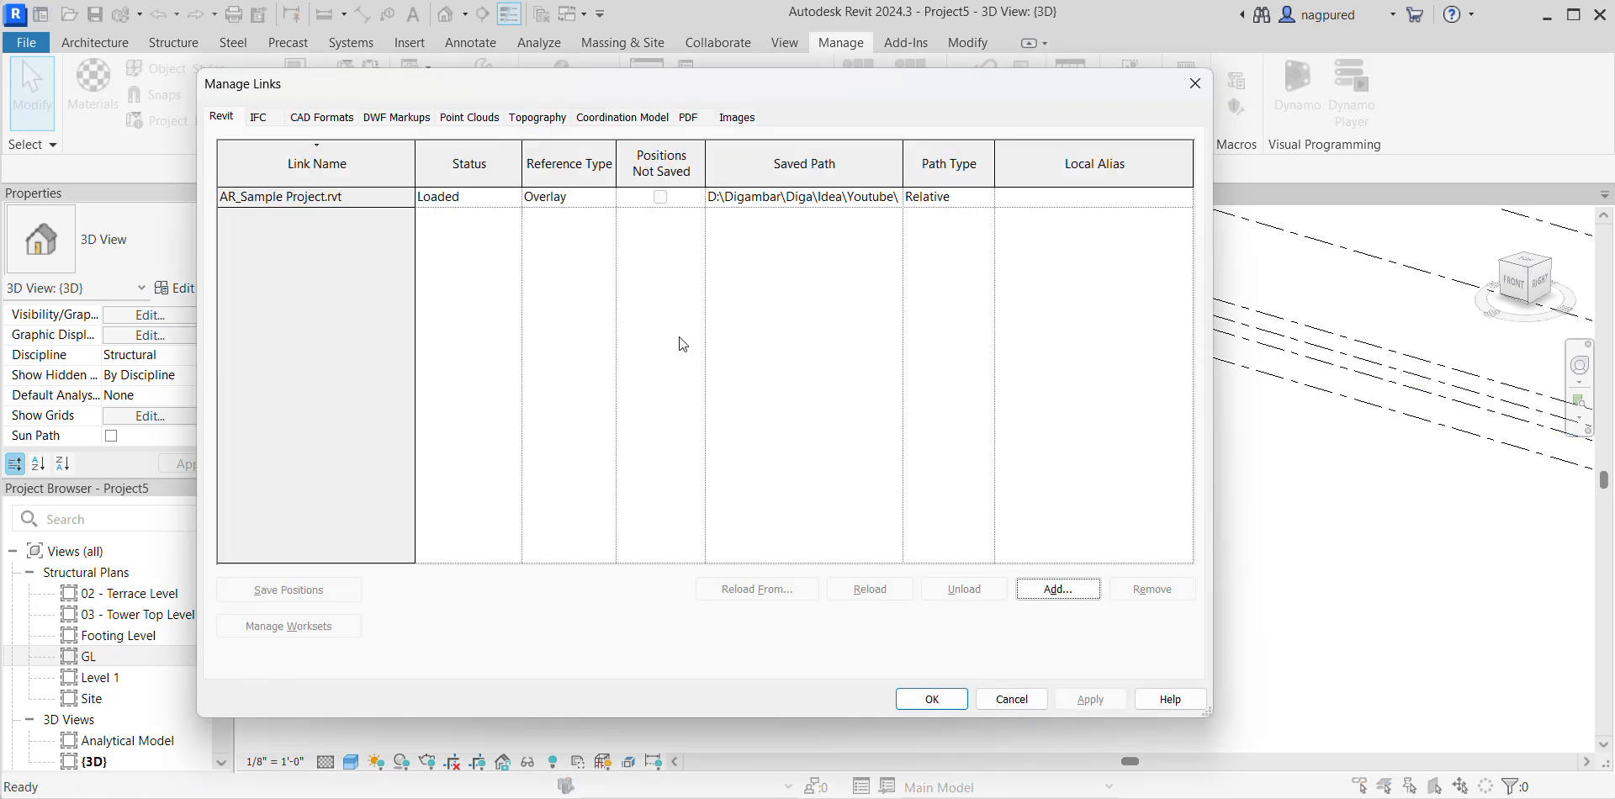
{"action": "left_click", "coordinate": [304, 198]}
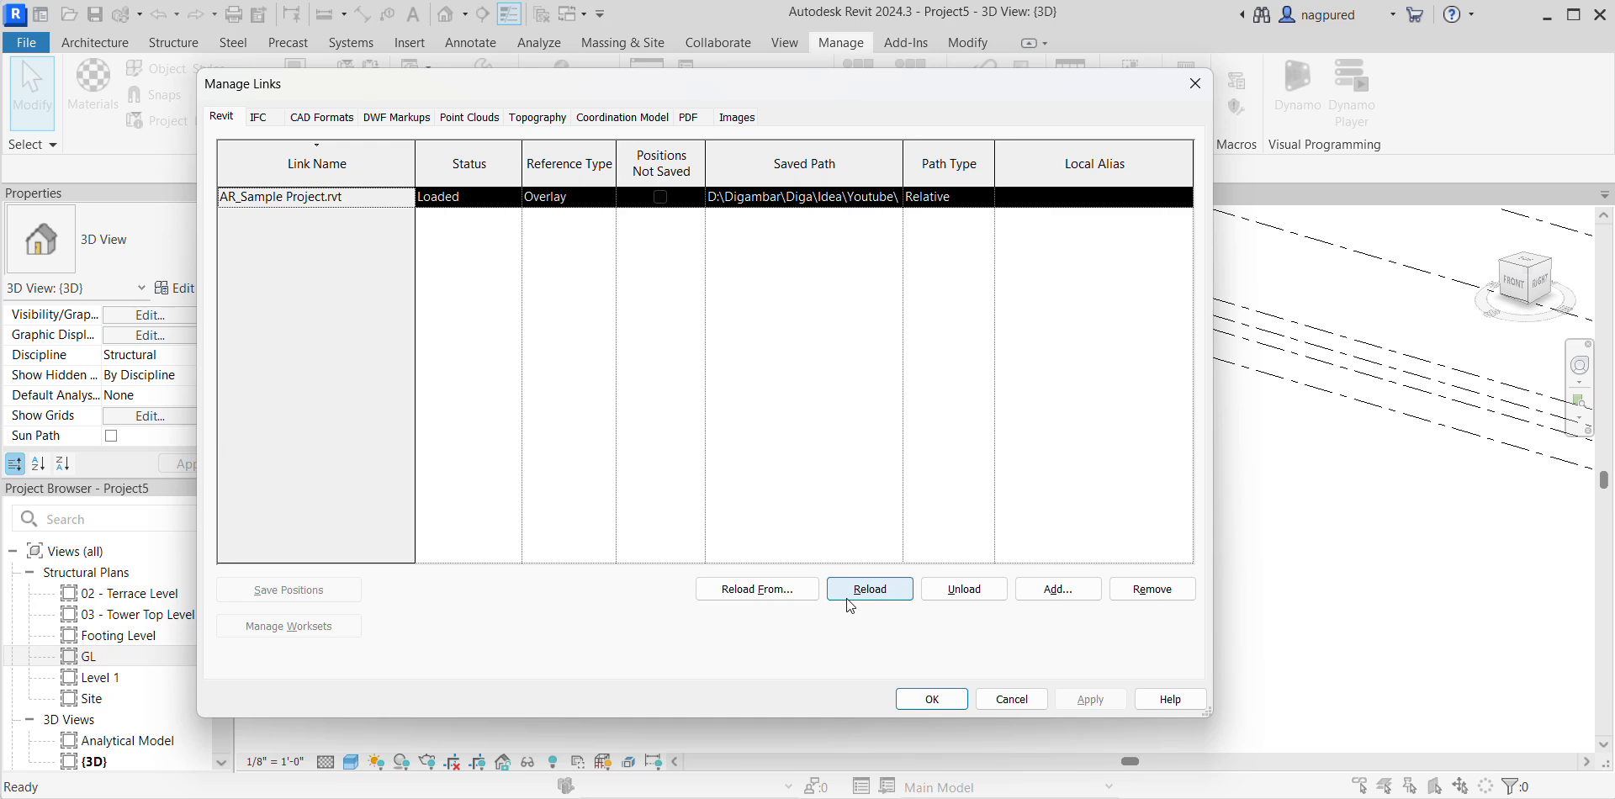
{"action": "left_click", "coordinate": [952, 592]}
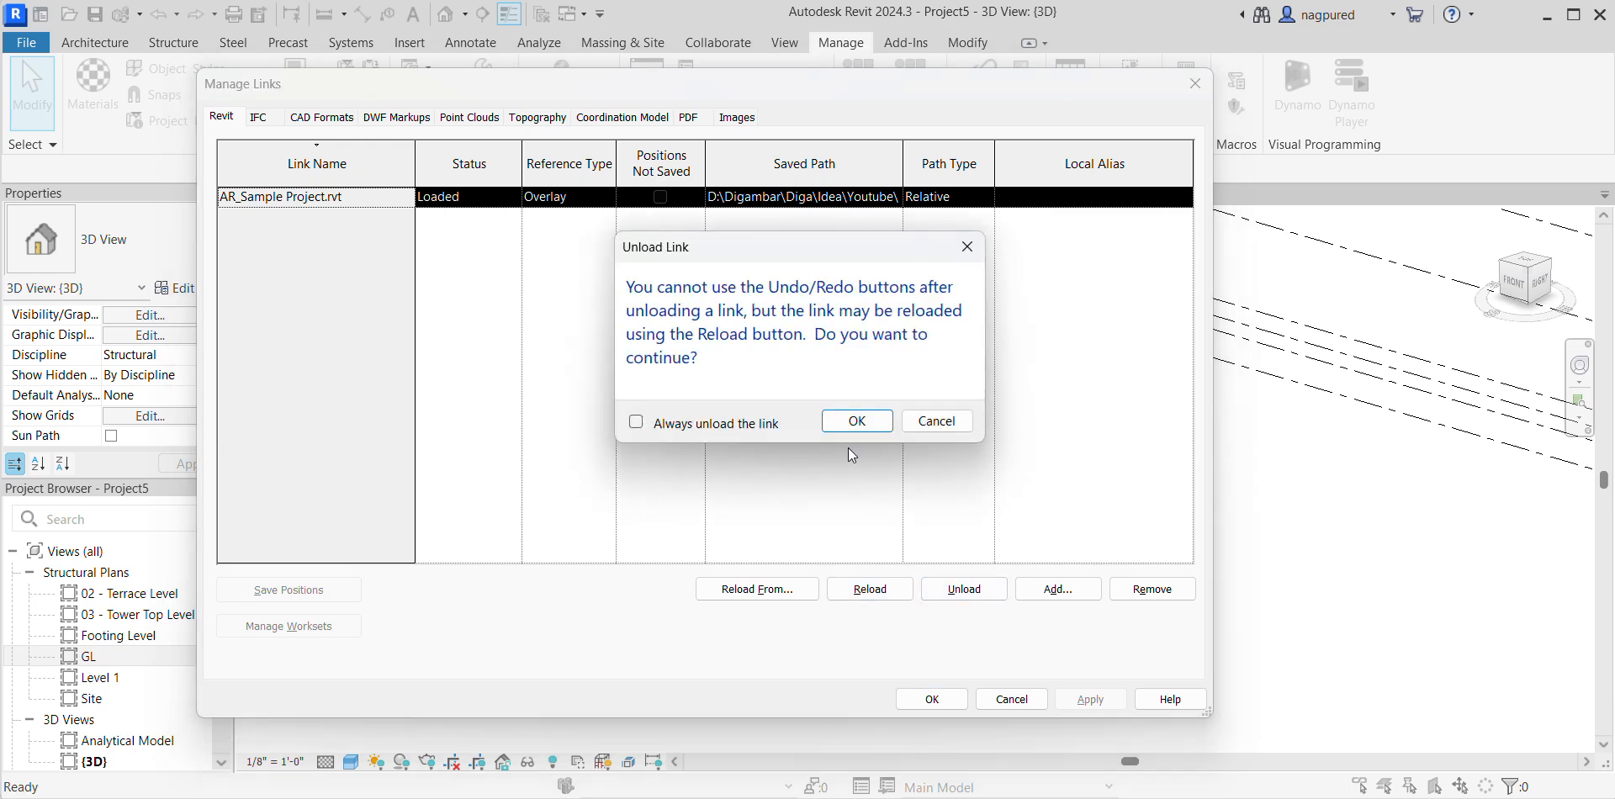
{"action": "left_click", "coordinate": [858, 421]}
{"action": "left_click", "coordinate": [932, 700]}
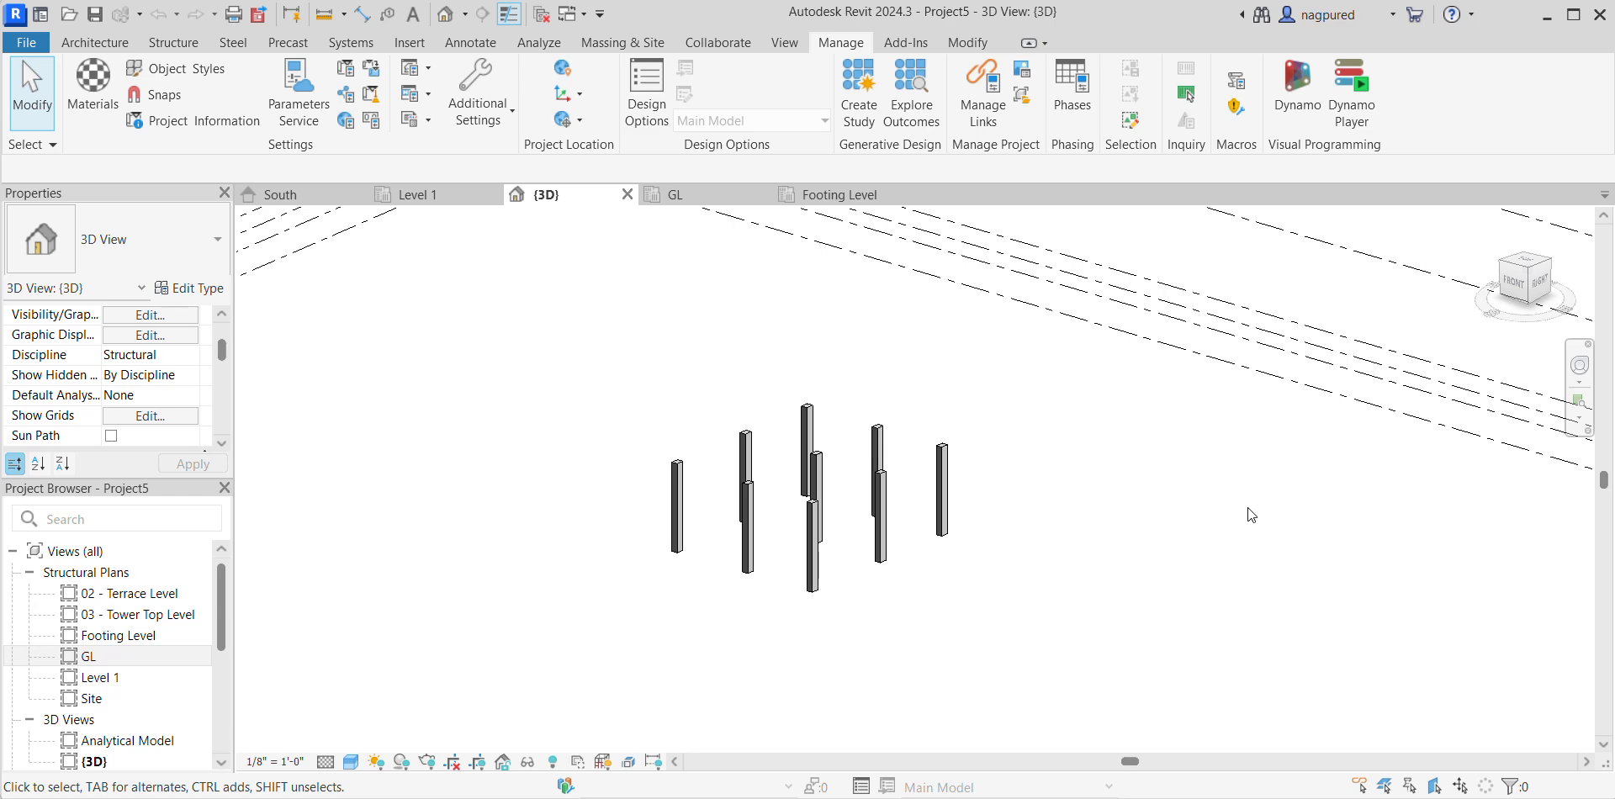
Reload the AR_Sample Project.rvt link into the structural model.
{"action": "key", "text": "Return"}
{"action": "left_click", "coordinate": [318, 196]}
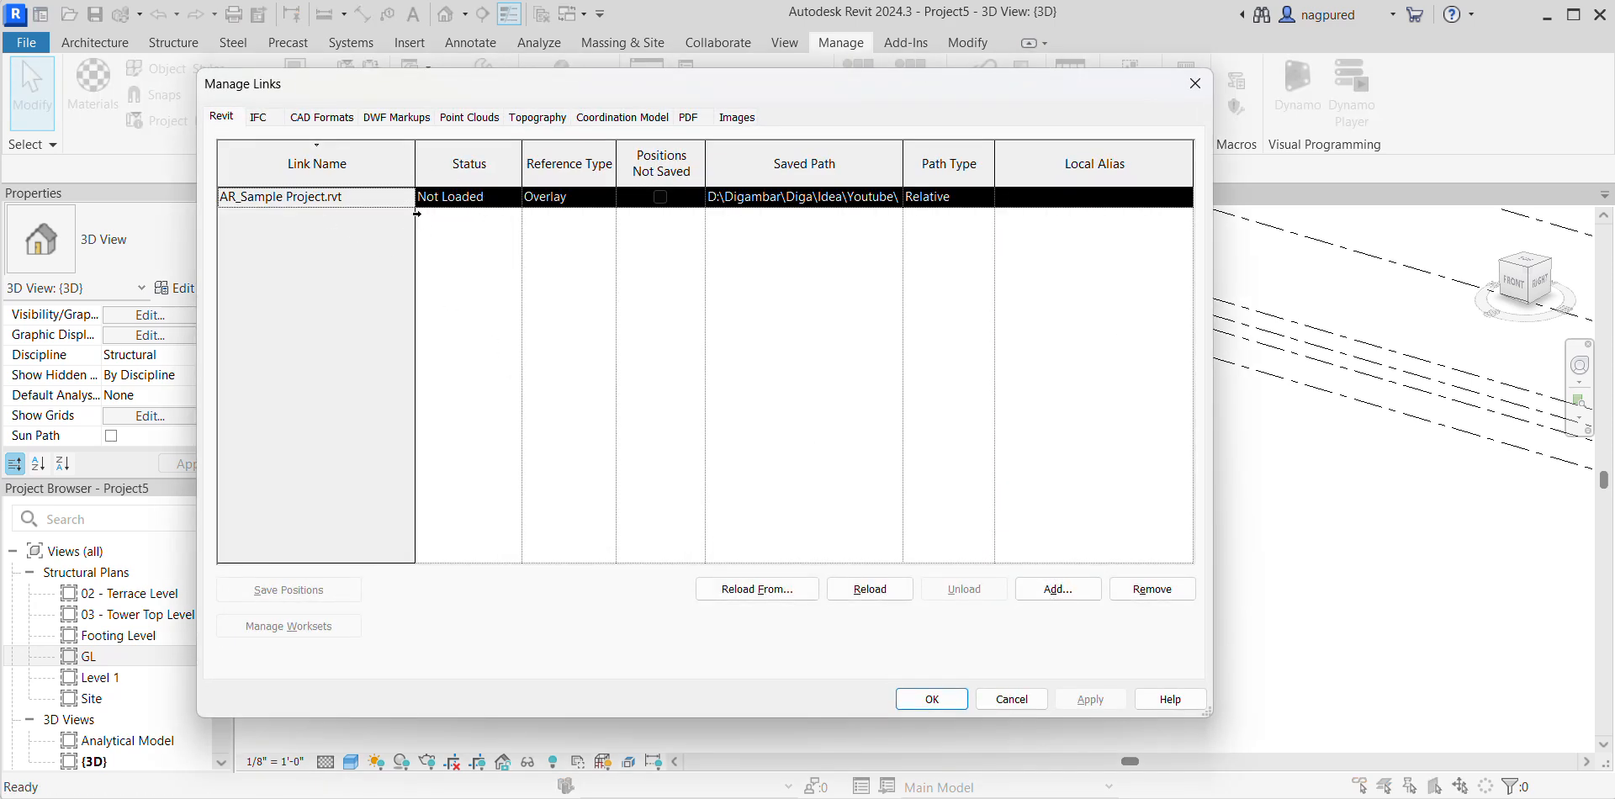
{"action": "left_click", "coordinate": [863, 591]}
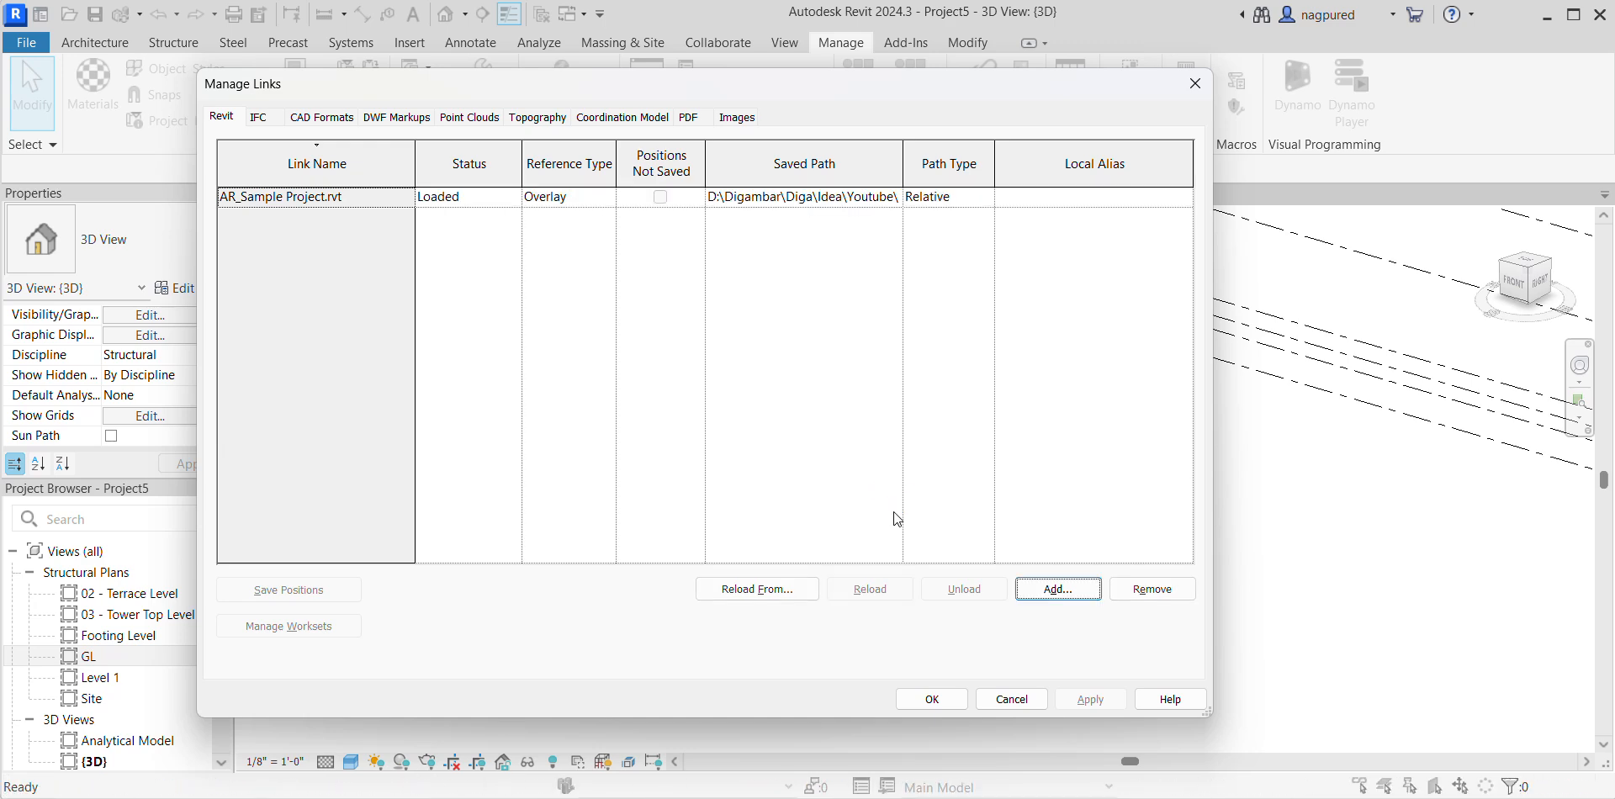
{"action": "left_click", "coordinate": [932, 700]}
{"action": "middle_click_drag", "start_coordinate": [901, 648], "coordinate": [892, 589], "text": "shift"}
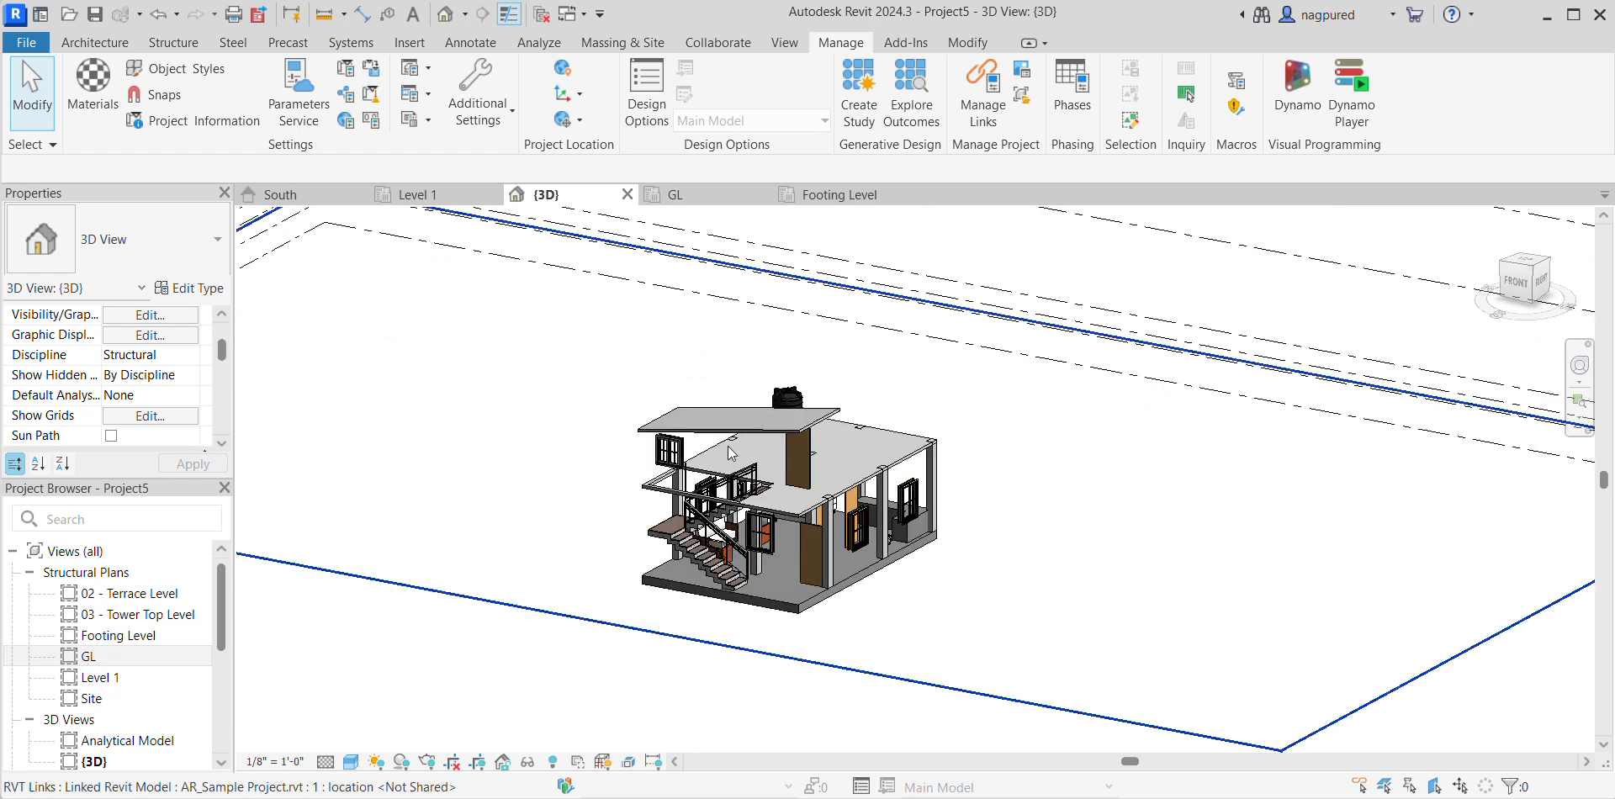
Copy all the structural columns on the GL plan to the clipboard.
{"action": "left_click", "coordinate": [688, 195]}
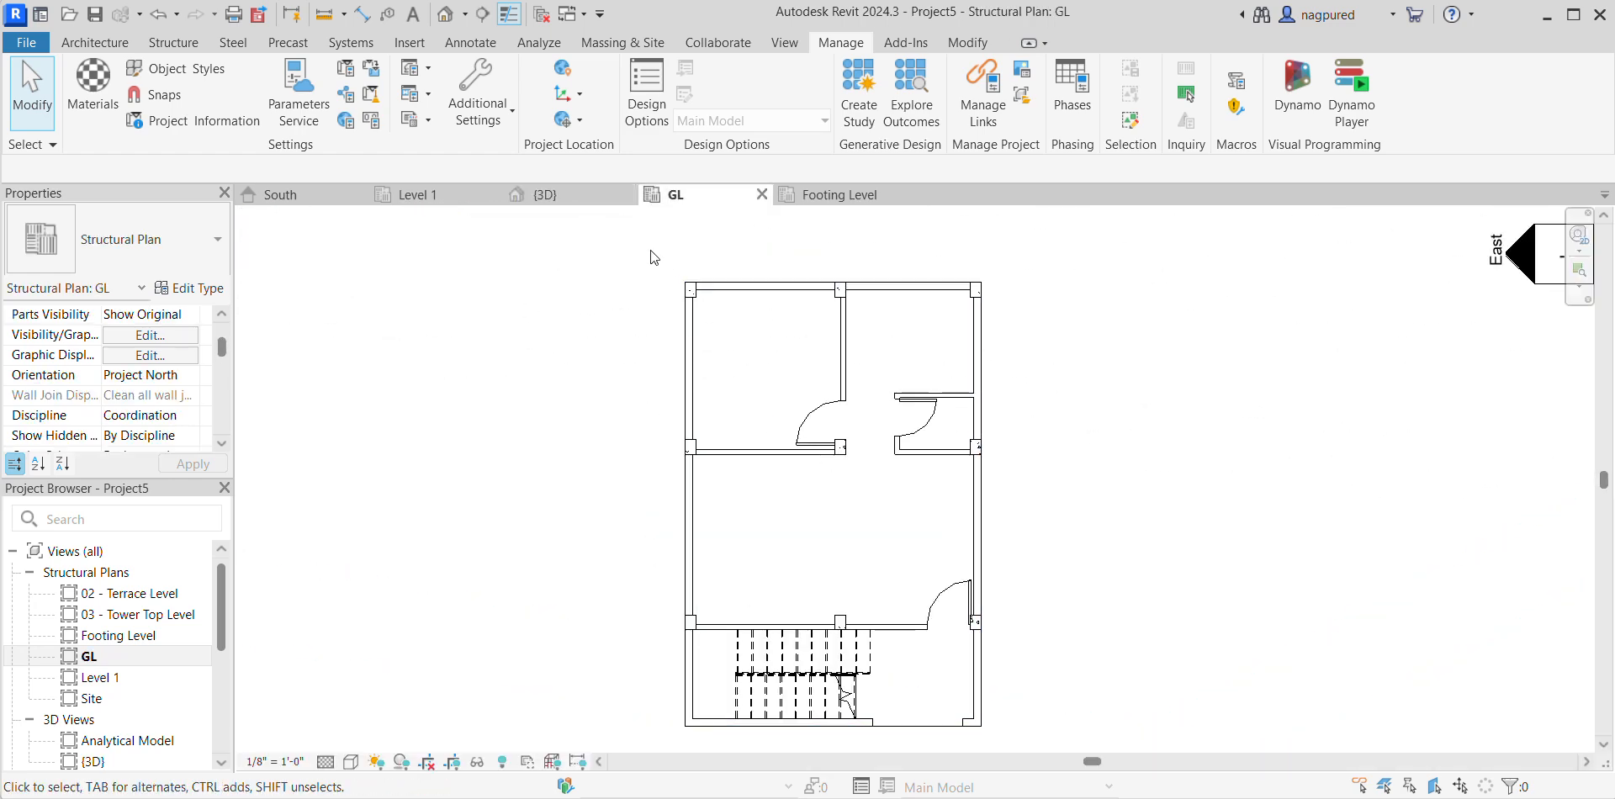
{"action": "left_click_drag", "start_coordinate": [651, 251], "coordinate": [1017, 740]}
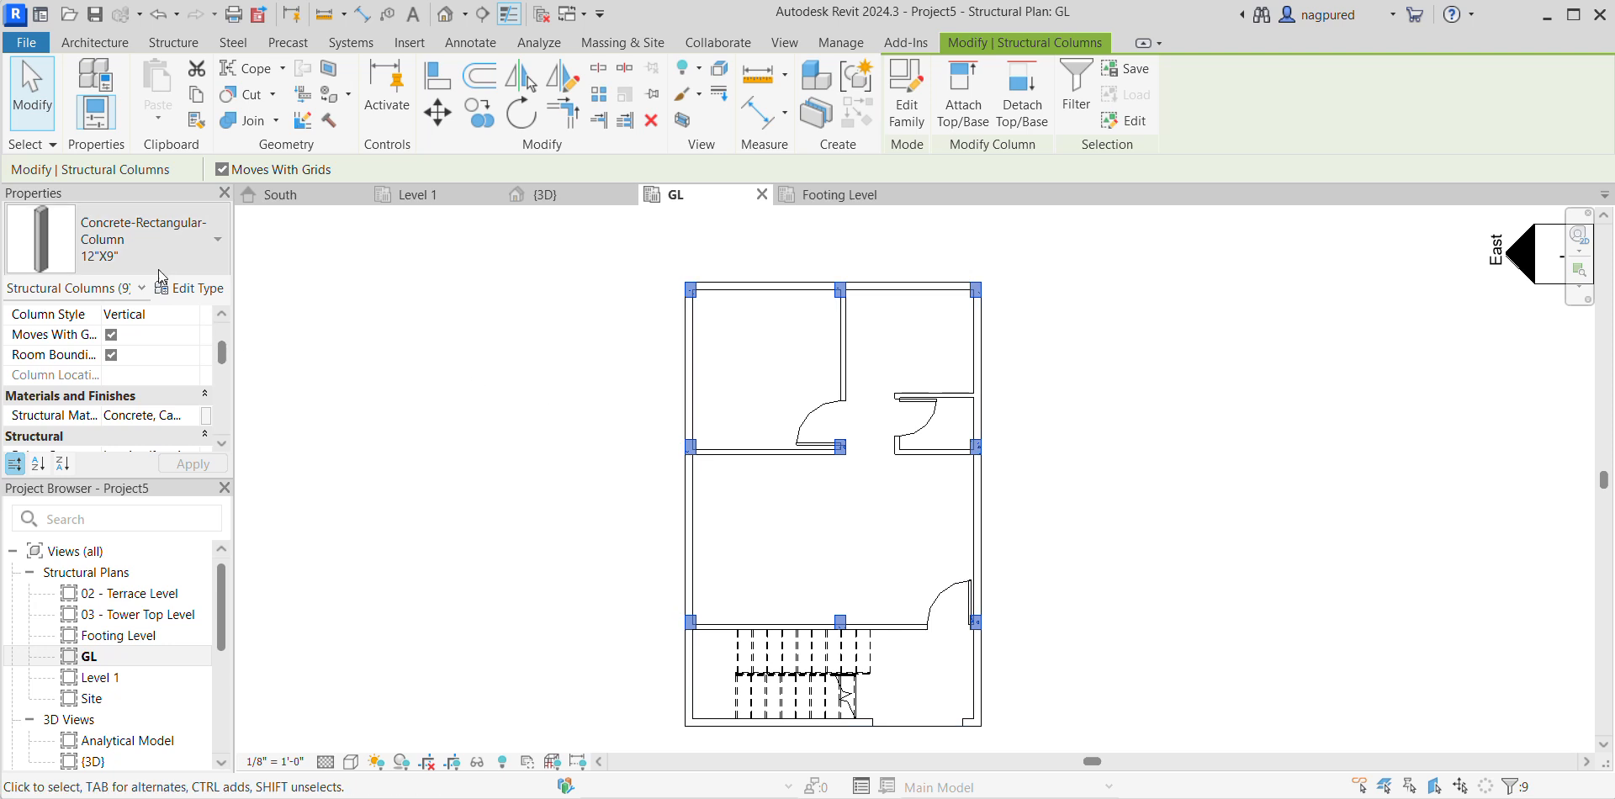
{"action": "left_click", "coordinate": [1061, 329]}
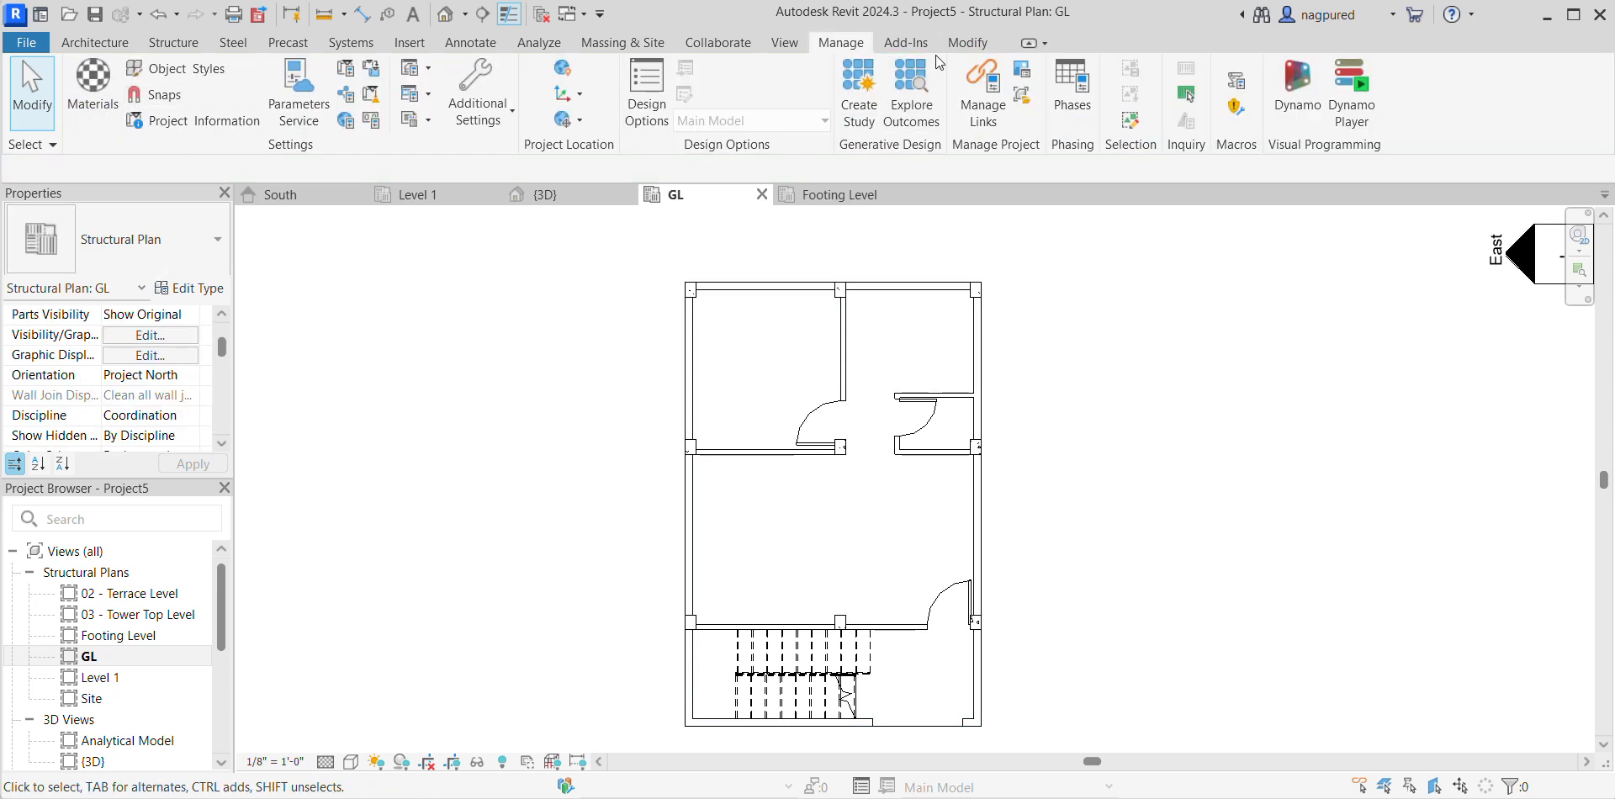
{"action": "left_click", "coordinate": [159, 118]}
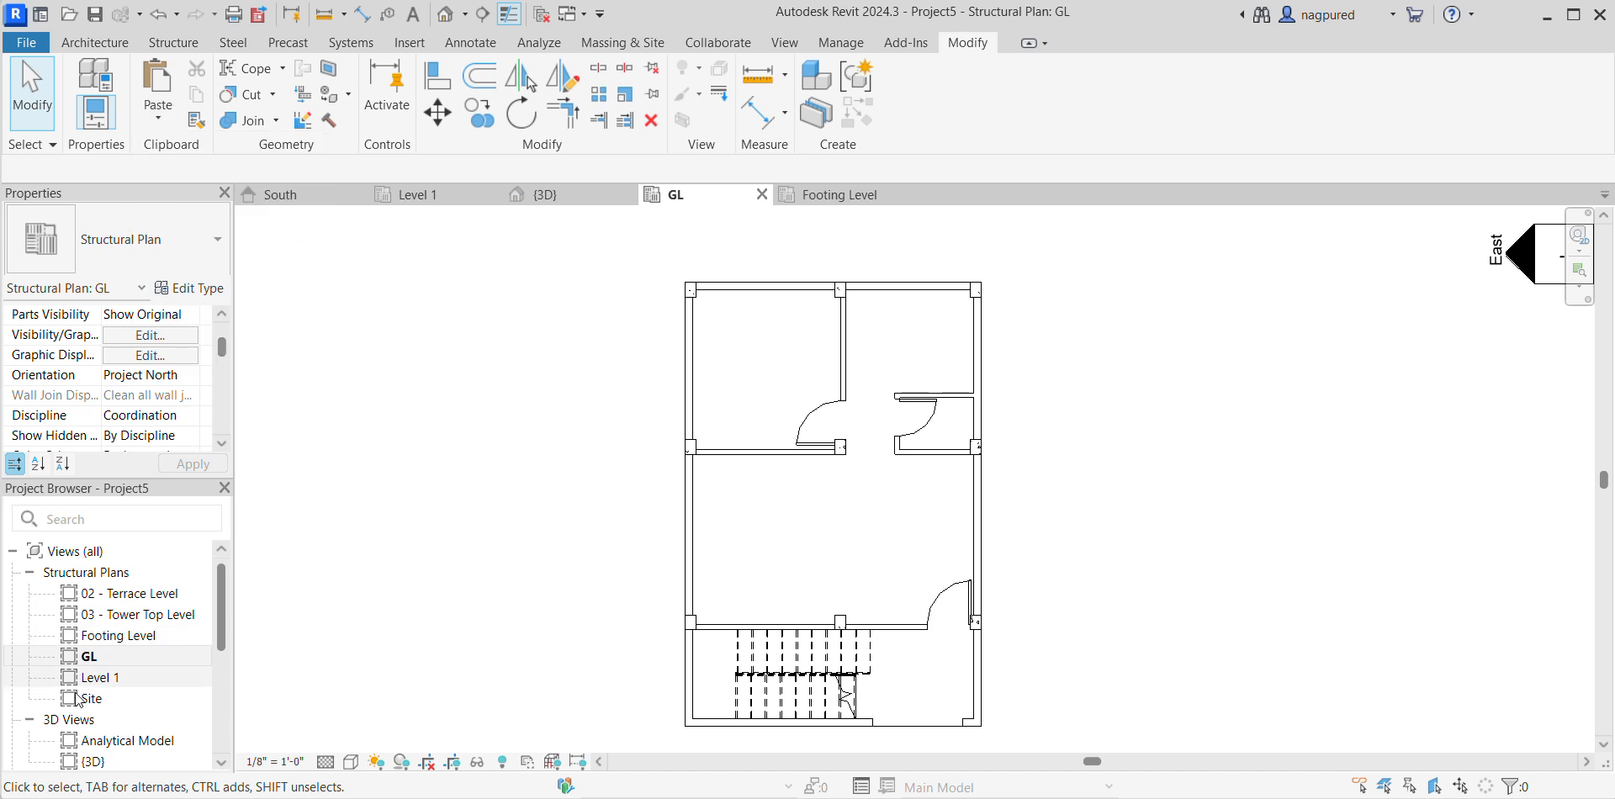
Paste the copied columns into the Footing Level plan, aligned to the current view.
{"action": "double_click", "coordinate": [193, 635]}
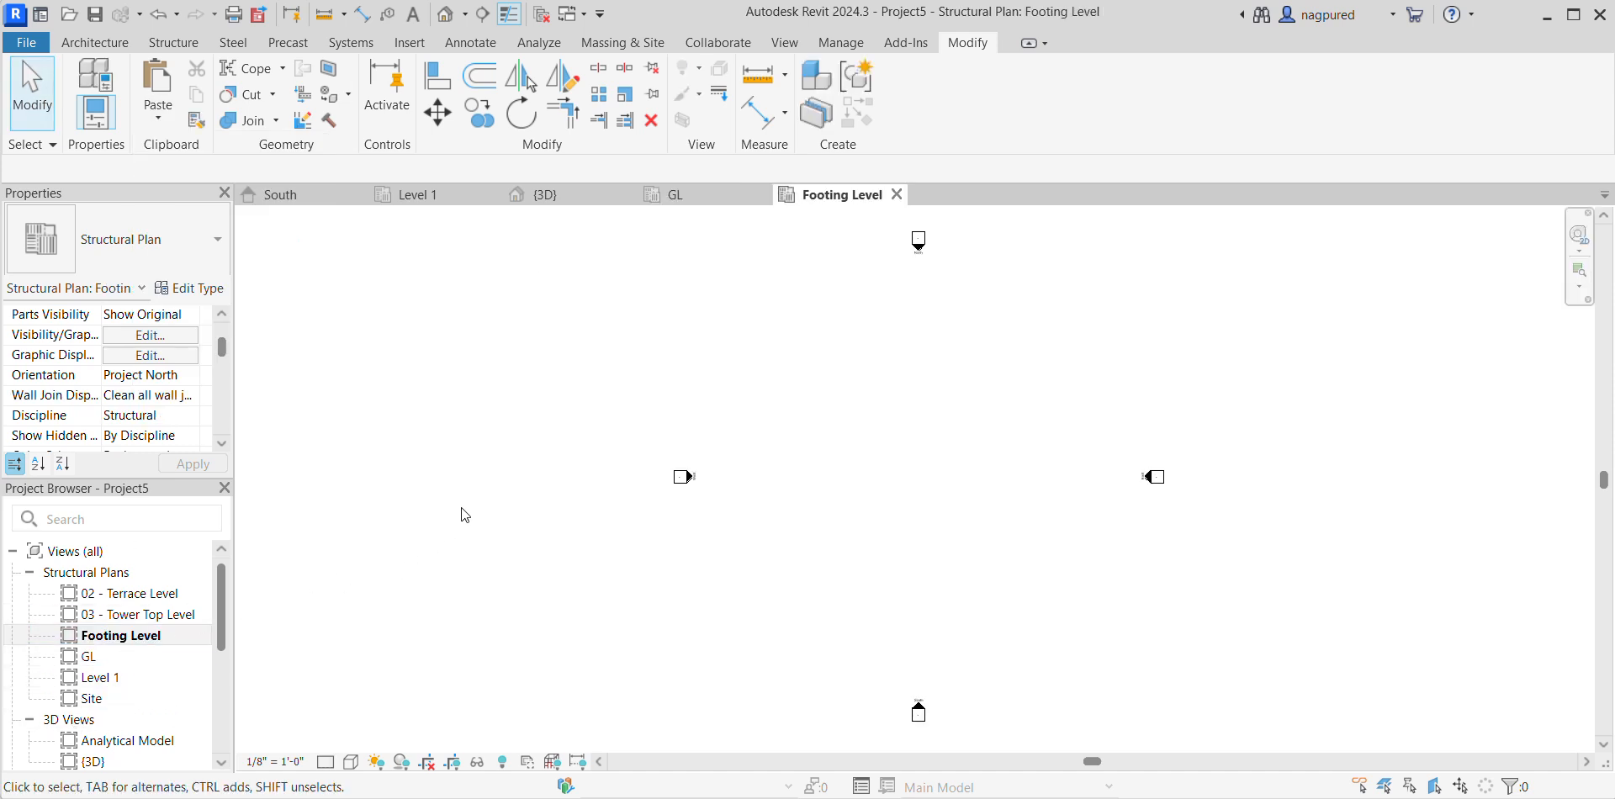
{"action": "left_click", "coordinate": [161, 120]}
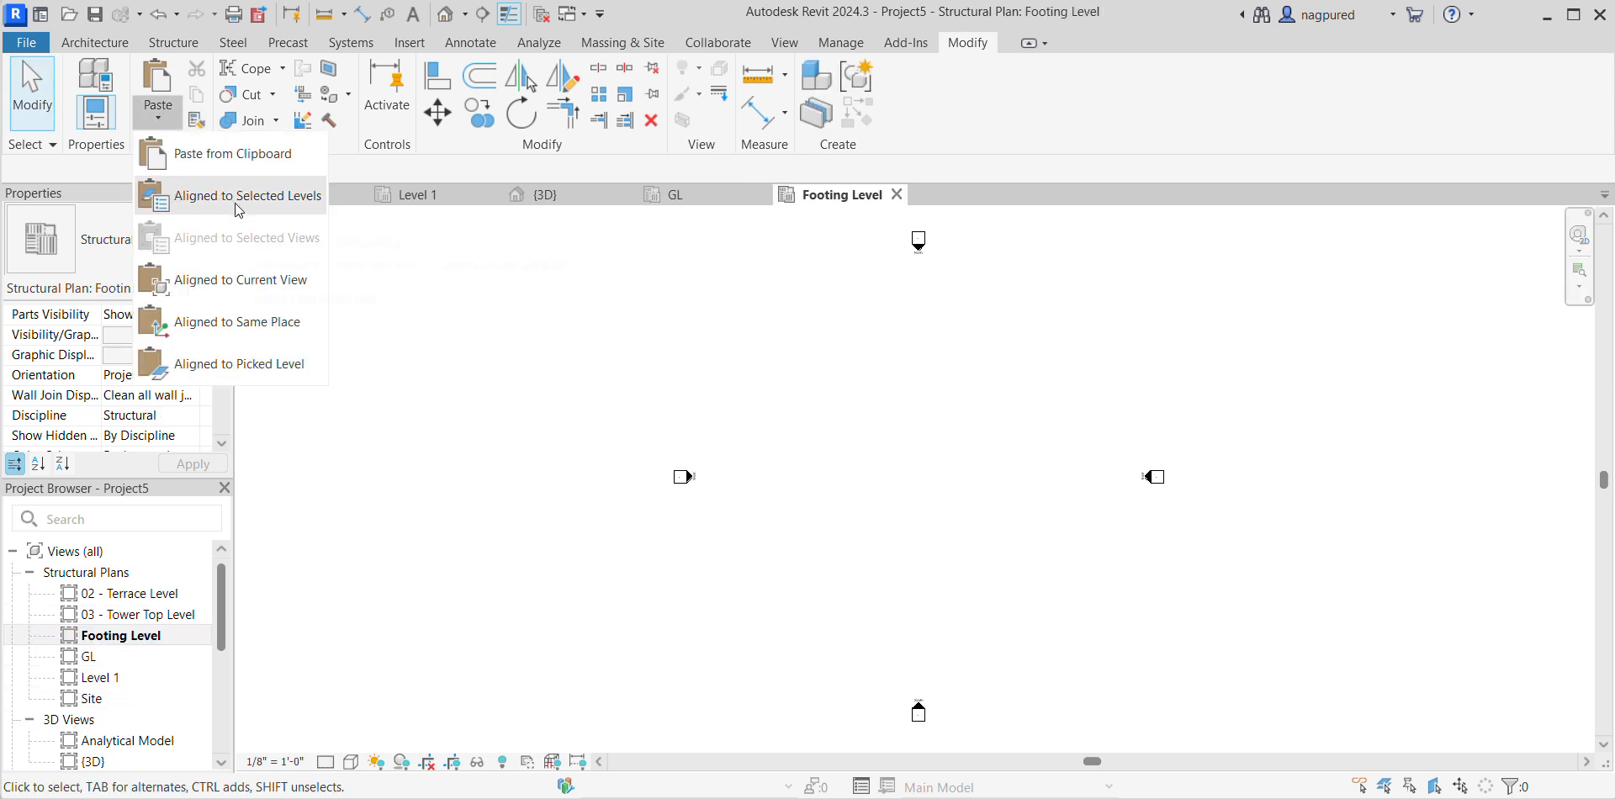
{"action": "left_click", "coordinate": [229, 288]}
{"action": "key", "text": "Escape"}
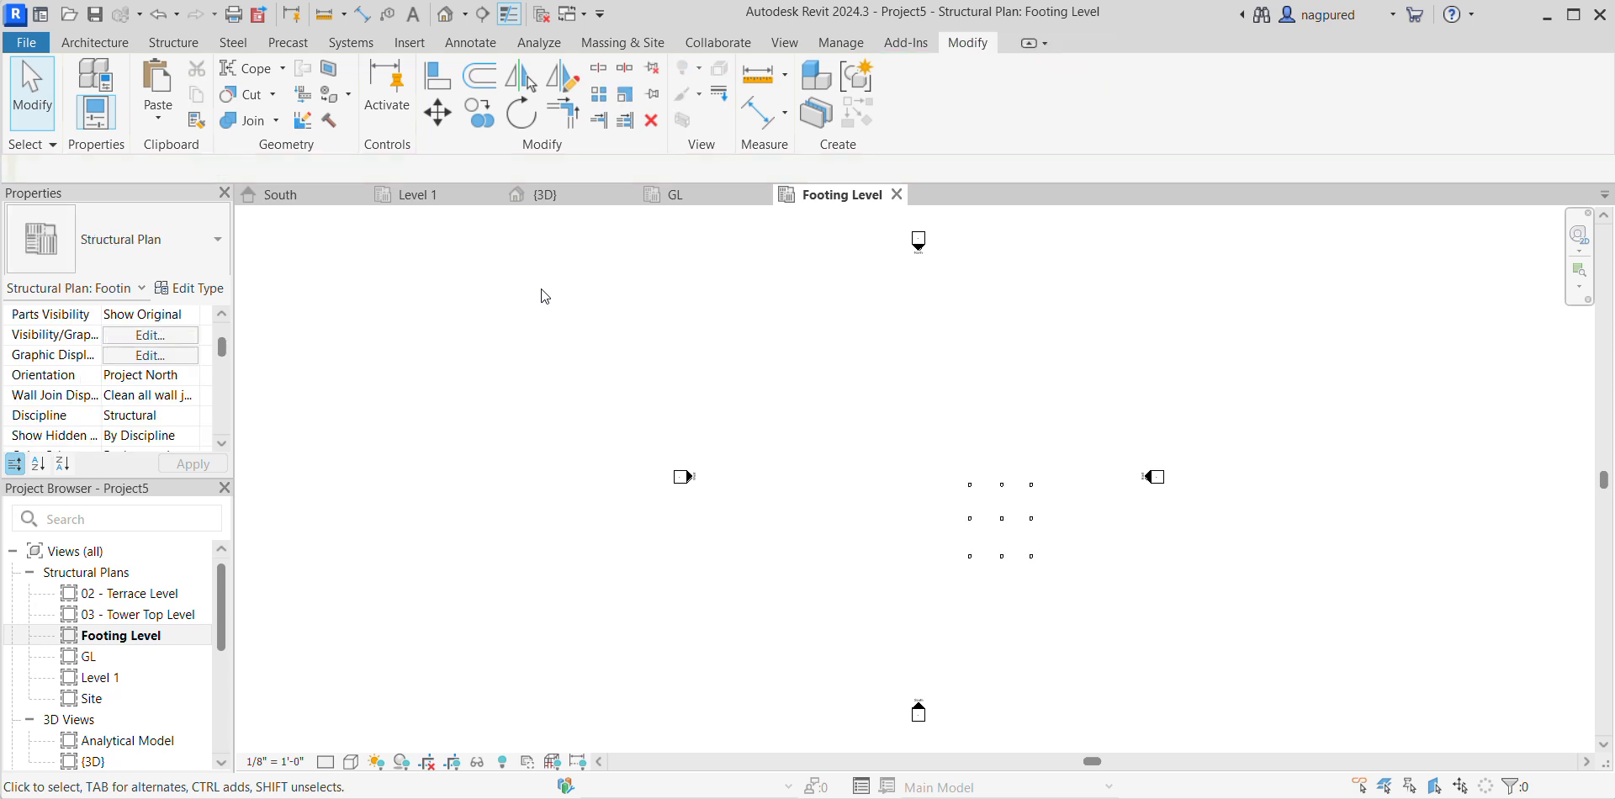
Paste the copied columns into the 02 - Terrace Level plan, aligned to the current view.
{"action": "double_click", "coordinate": [126, 593]}
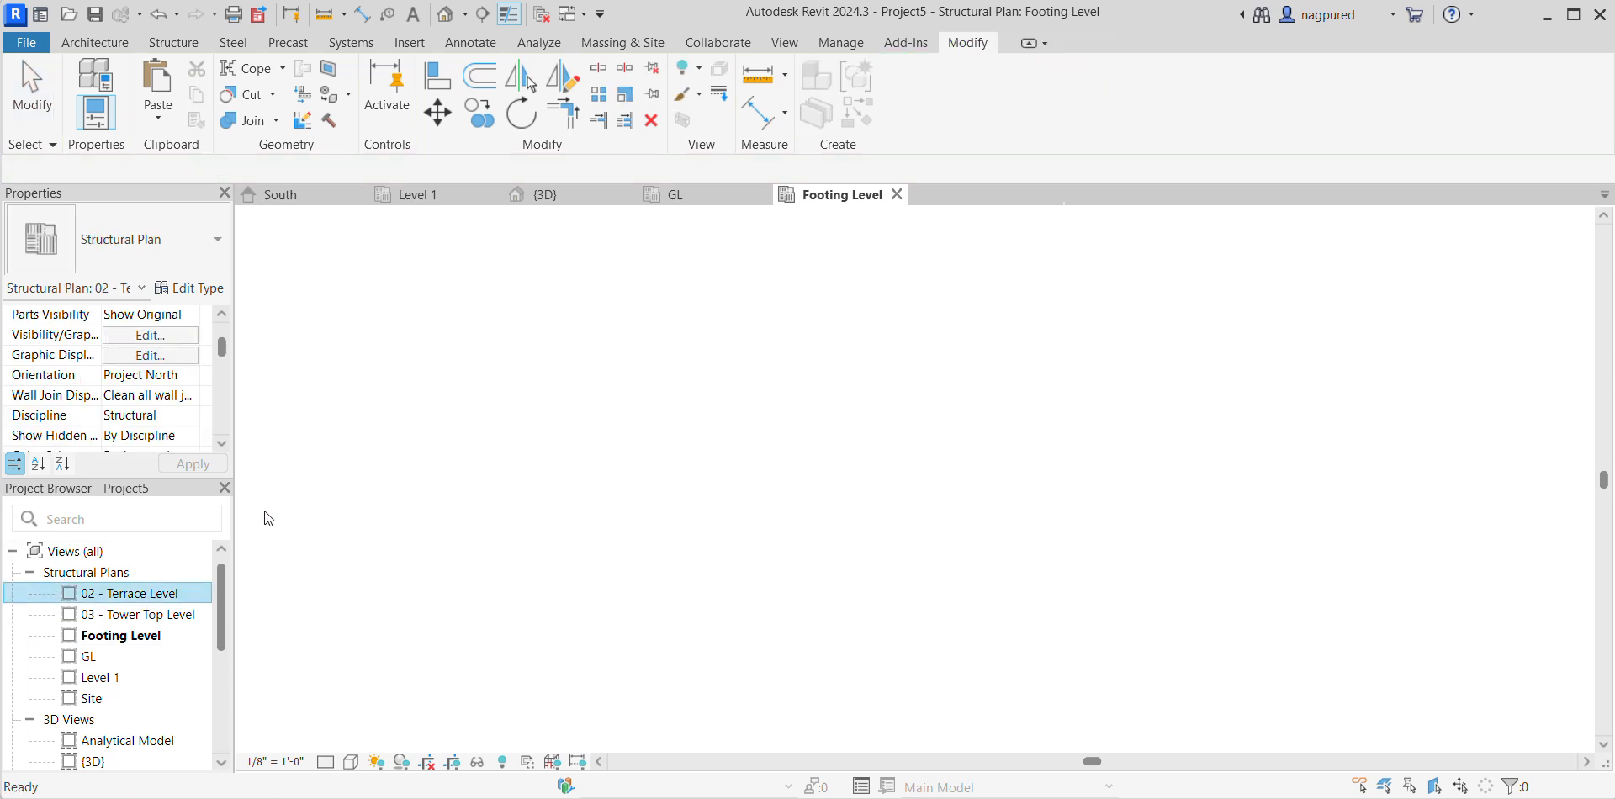
{"action": "left_click", "coordinate": [158, 117]}
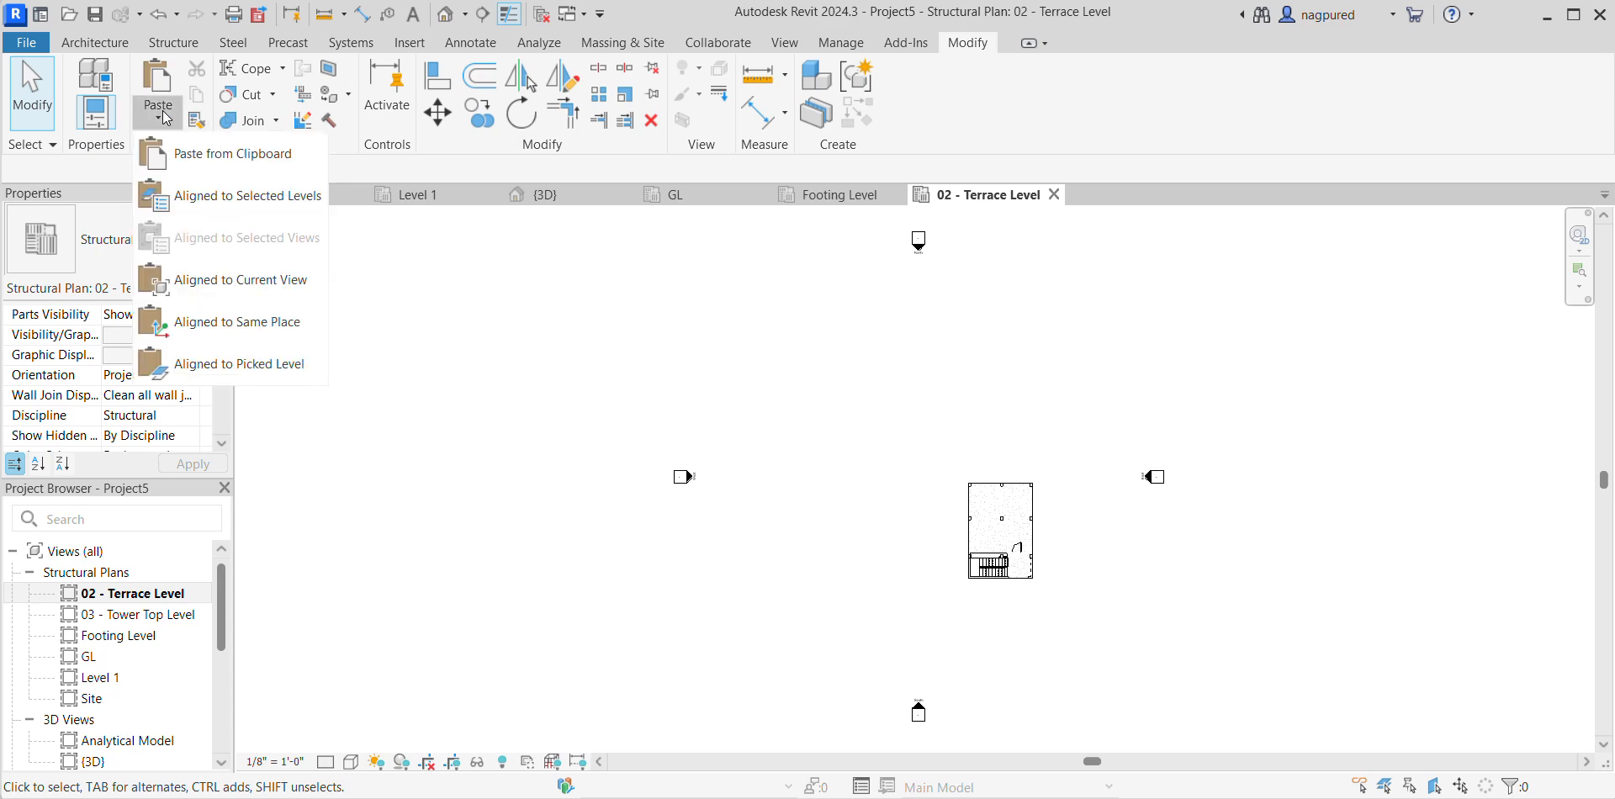
{"action": "left_click", "coordinate": [233, 293]}
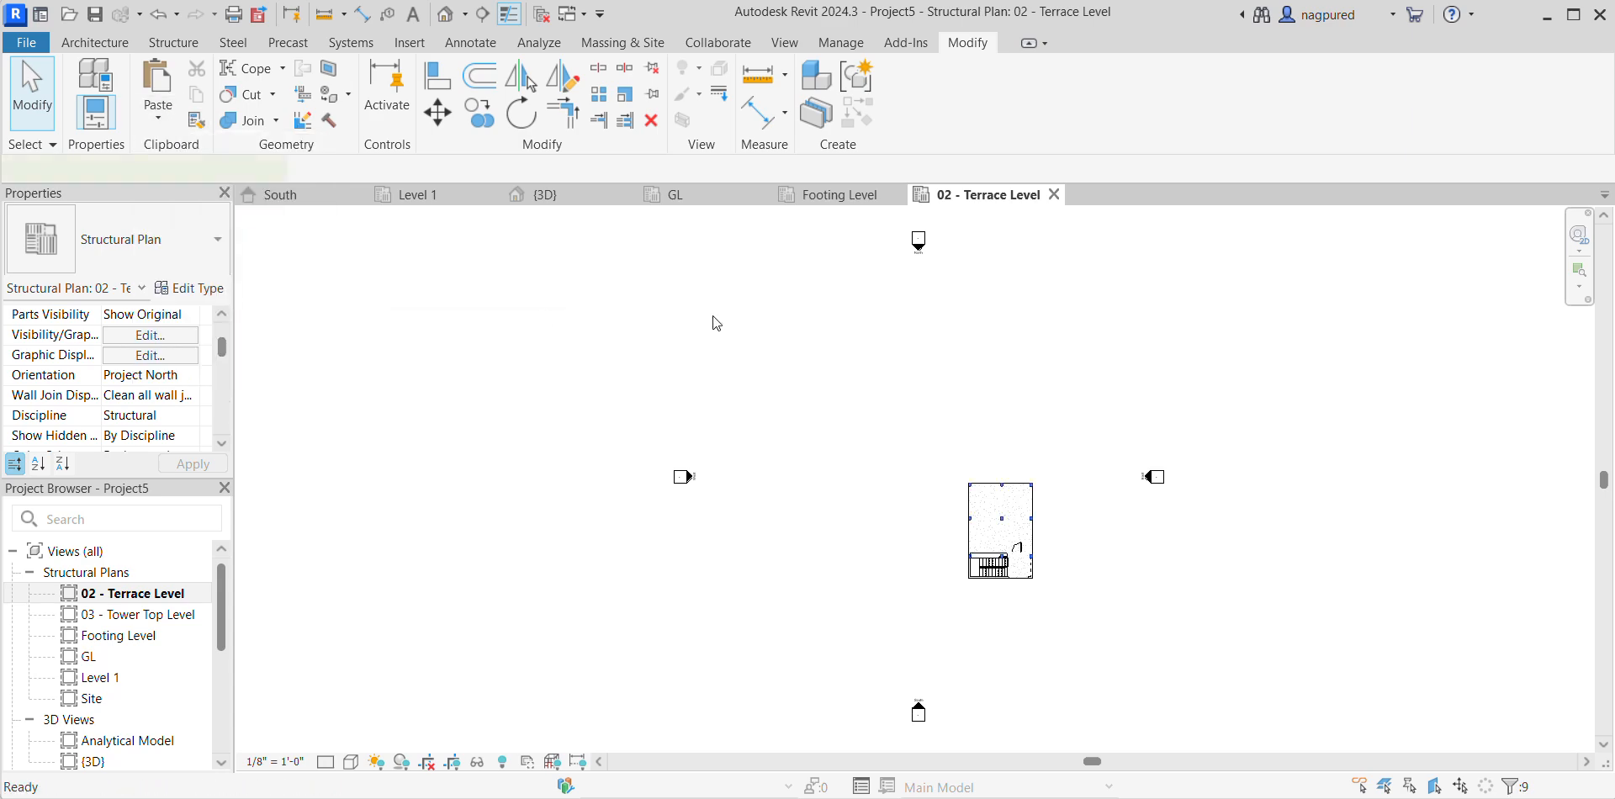
Examine the pasted footing-level and terrace-level columns in 3D, including the upper column at the building's corner.
{"action": "left_click", "coordinate": [443, 15]}
{"action": "middle_click_drag", "start_coordinate": [1192, 576], "coordinate": [1162, 557], "text": "shift"}
{"action": "scroll", "coordinate": [953, 354], "scroll_direction": "up", "scroll_amount": 2}
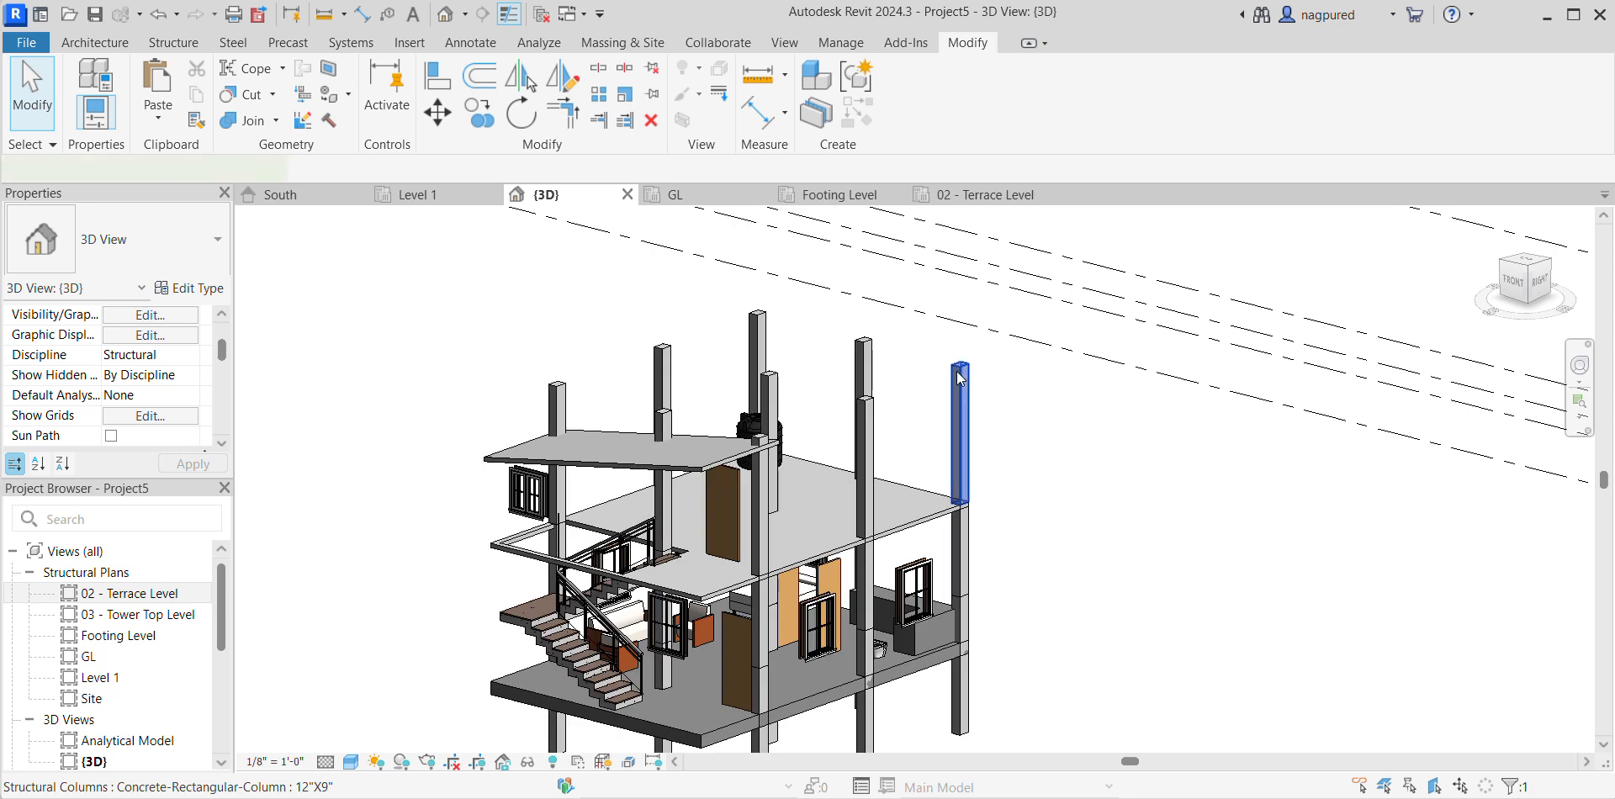
{"action": "left_click", "coordinate": [958, 368]}
{"action": "middle_click_drag", "start_coordinate": [974, 380], "coordinate": [930, 412], "text": "shift"}
{"action": "left_click", "coordinate": [1104, 450]}
{"action": "middle_click_drag", "start_coordinate": [1104, 451], "coordinate": [1100, 451], "text": "shift"}
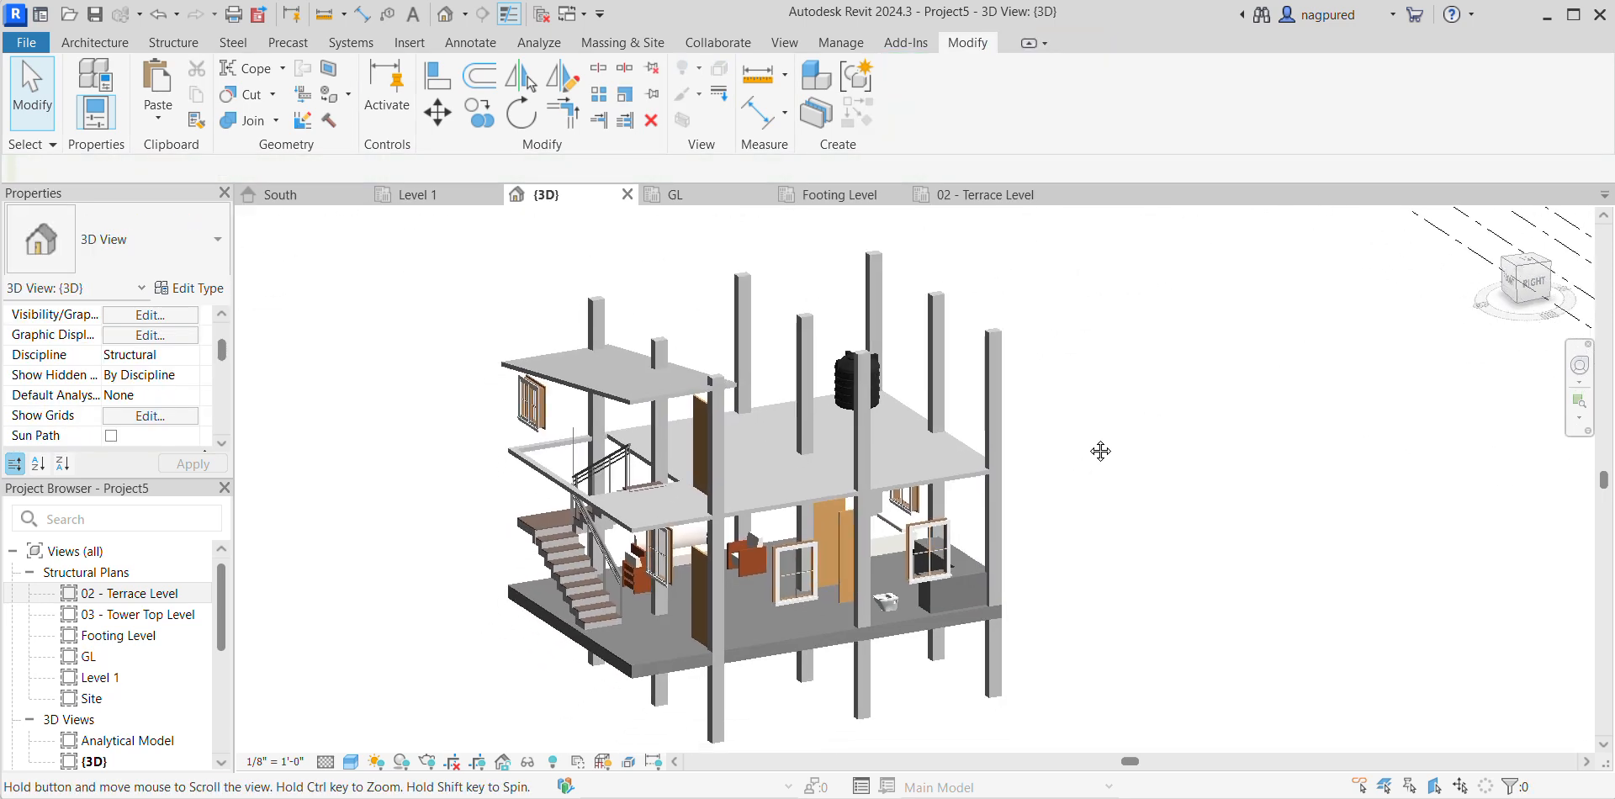
{"action": "left_click", "coordinate": [992, 409]}
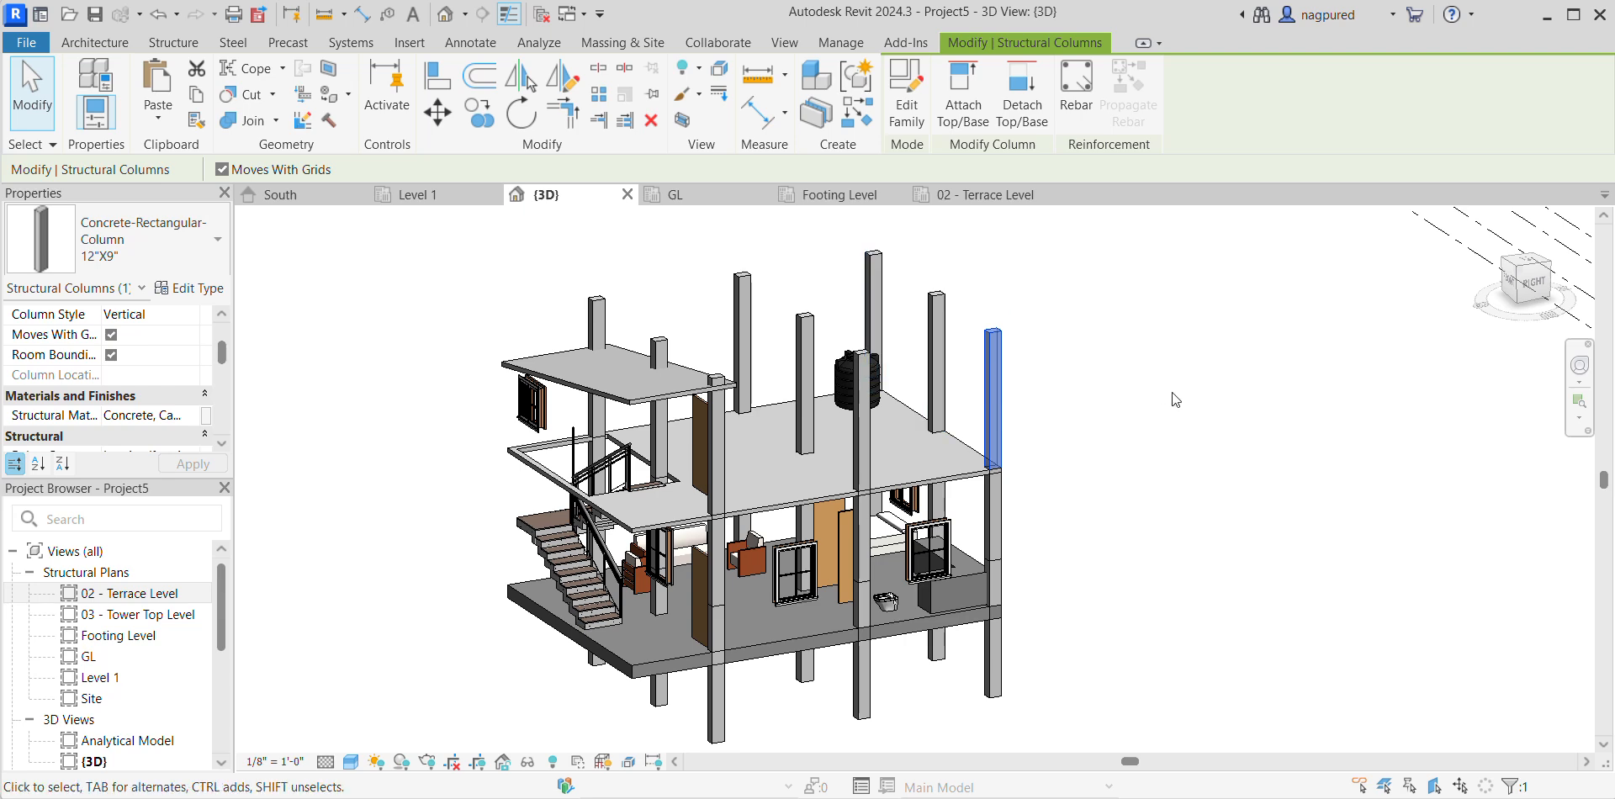
Check the upper corner column's base and top level constraints in 3D, and open the Footing Level structural plan.
{"action": "scroll", "coordinate": [194, 377], "scroll_direction": "up", "scroll_amount": 3}
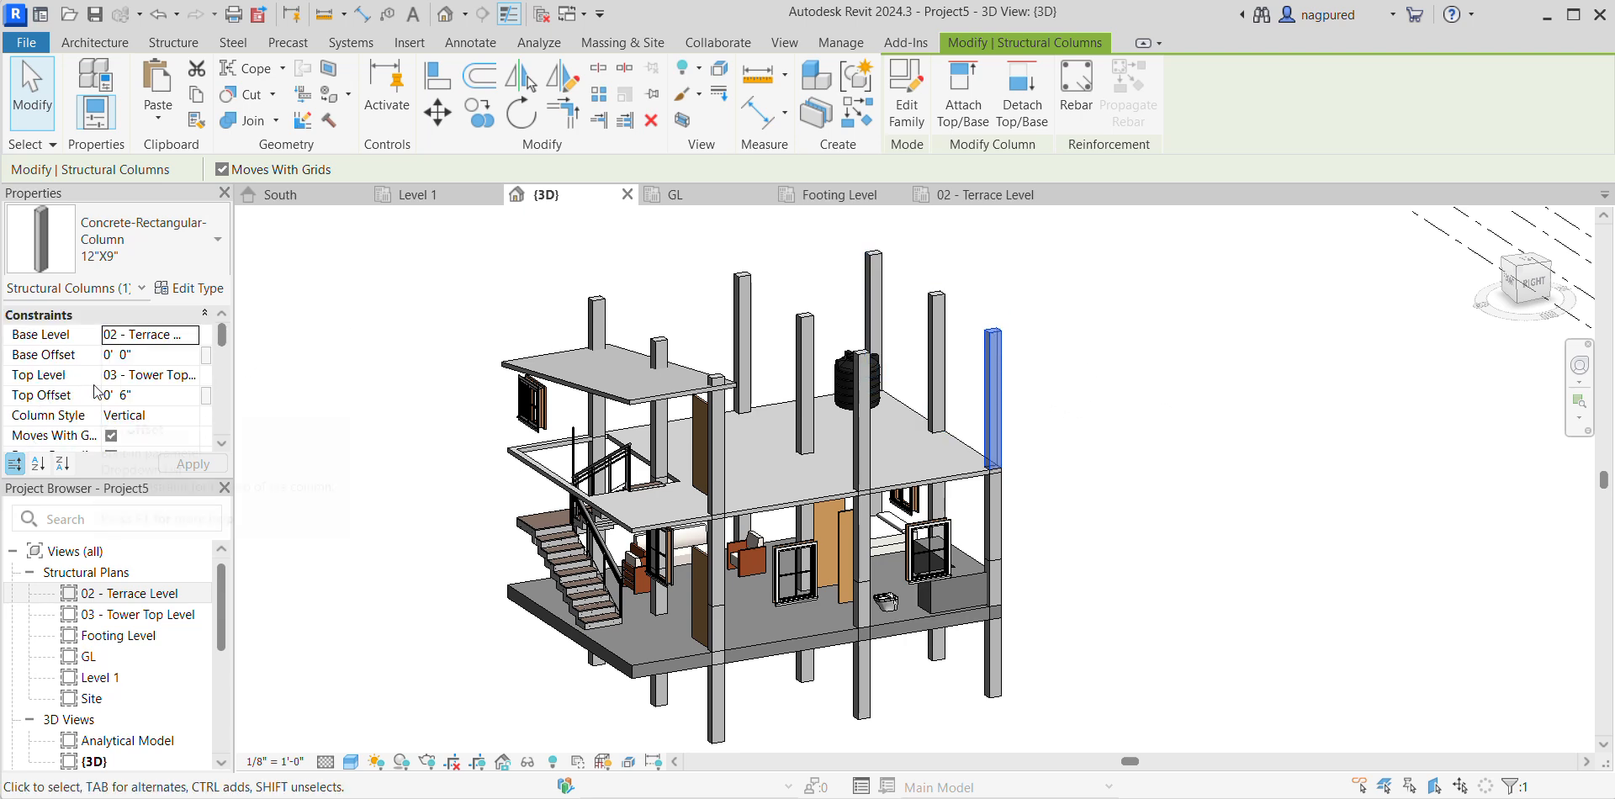
{"action": "left_click", "coordinate": [1168, 533]}
{"action": "scroll", "coordinate": [1127, 536], "scroll_direction": "down", "scroll_amount": 4}
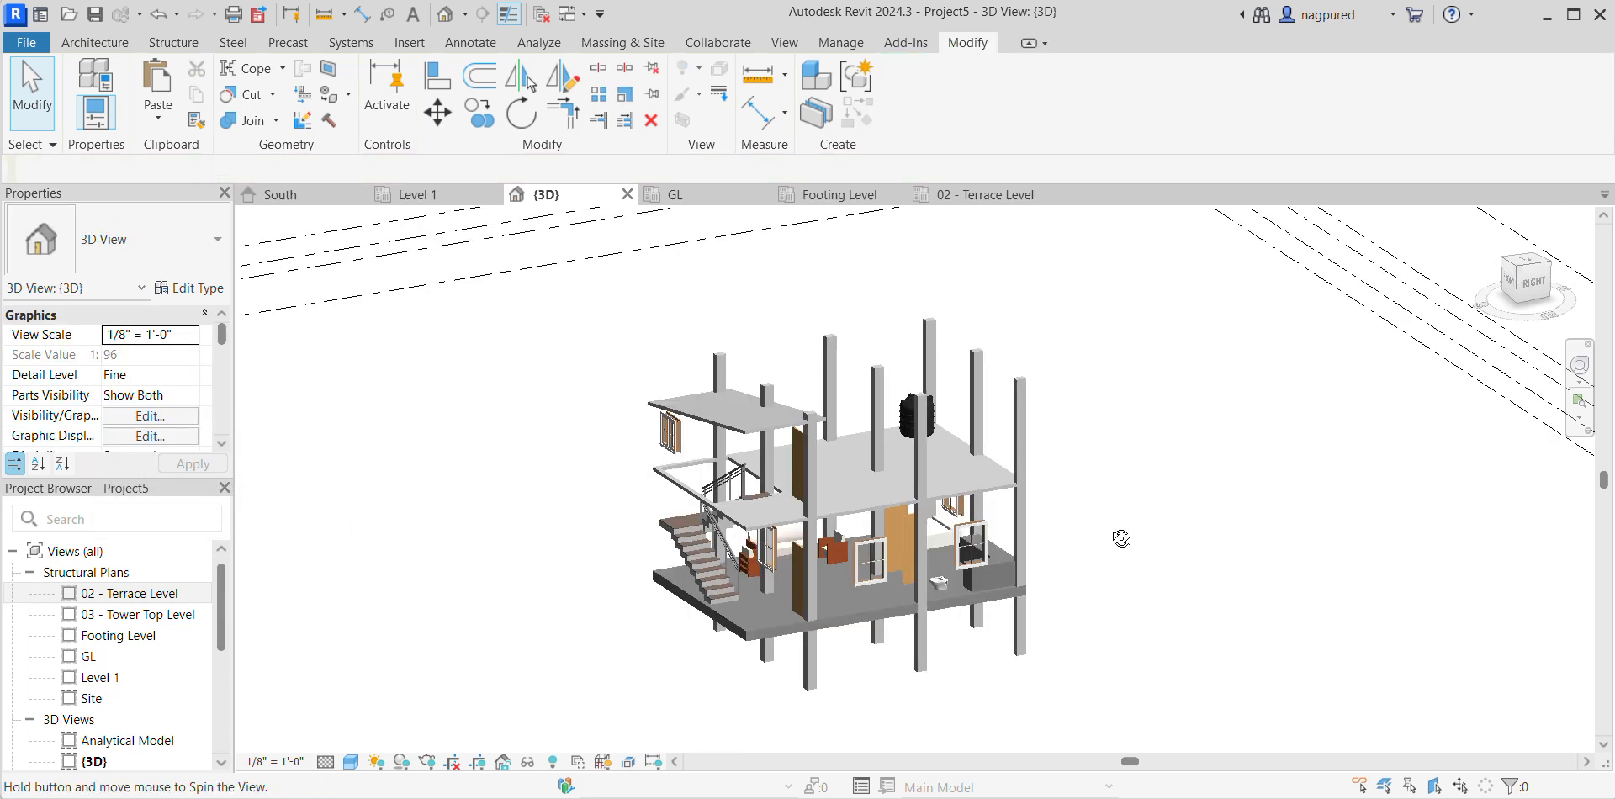
{"action": "double_click", "coordinate": [118, 635]}
{"action": "scroll", "coordinate": [1018, 505], "scroll_direction": "up", "scroll_amount": 5}
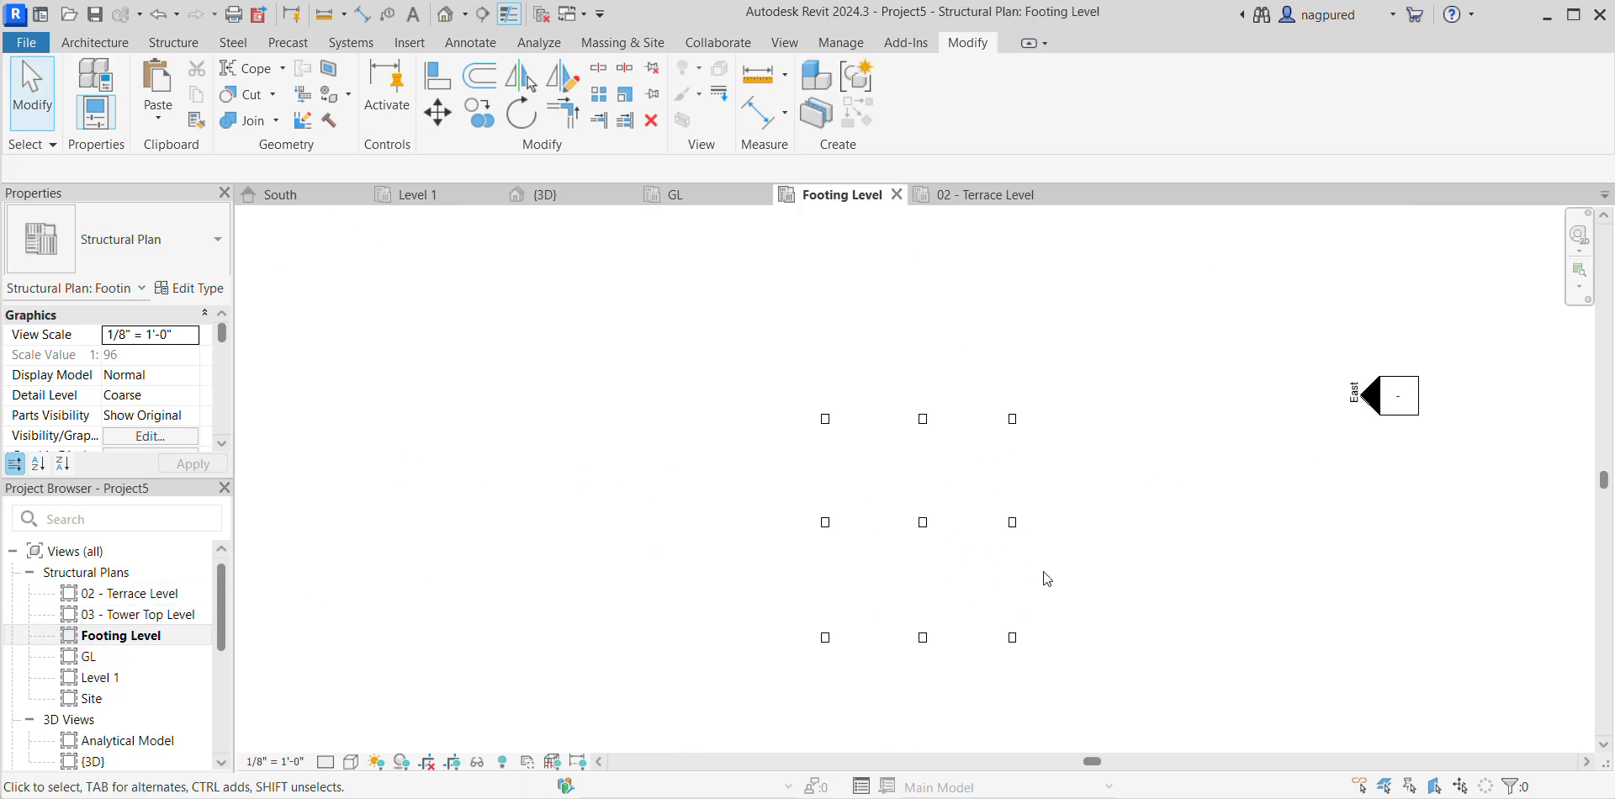
{"action": "key", "text": "c"}
{"action": "key", "text": "m"}
{"action": "key", "text": "Escape"}
{"action": "key", "text": "Escape"}
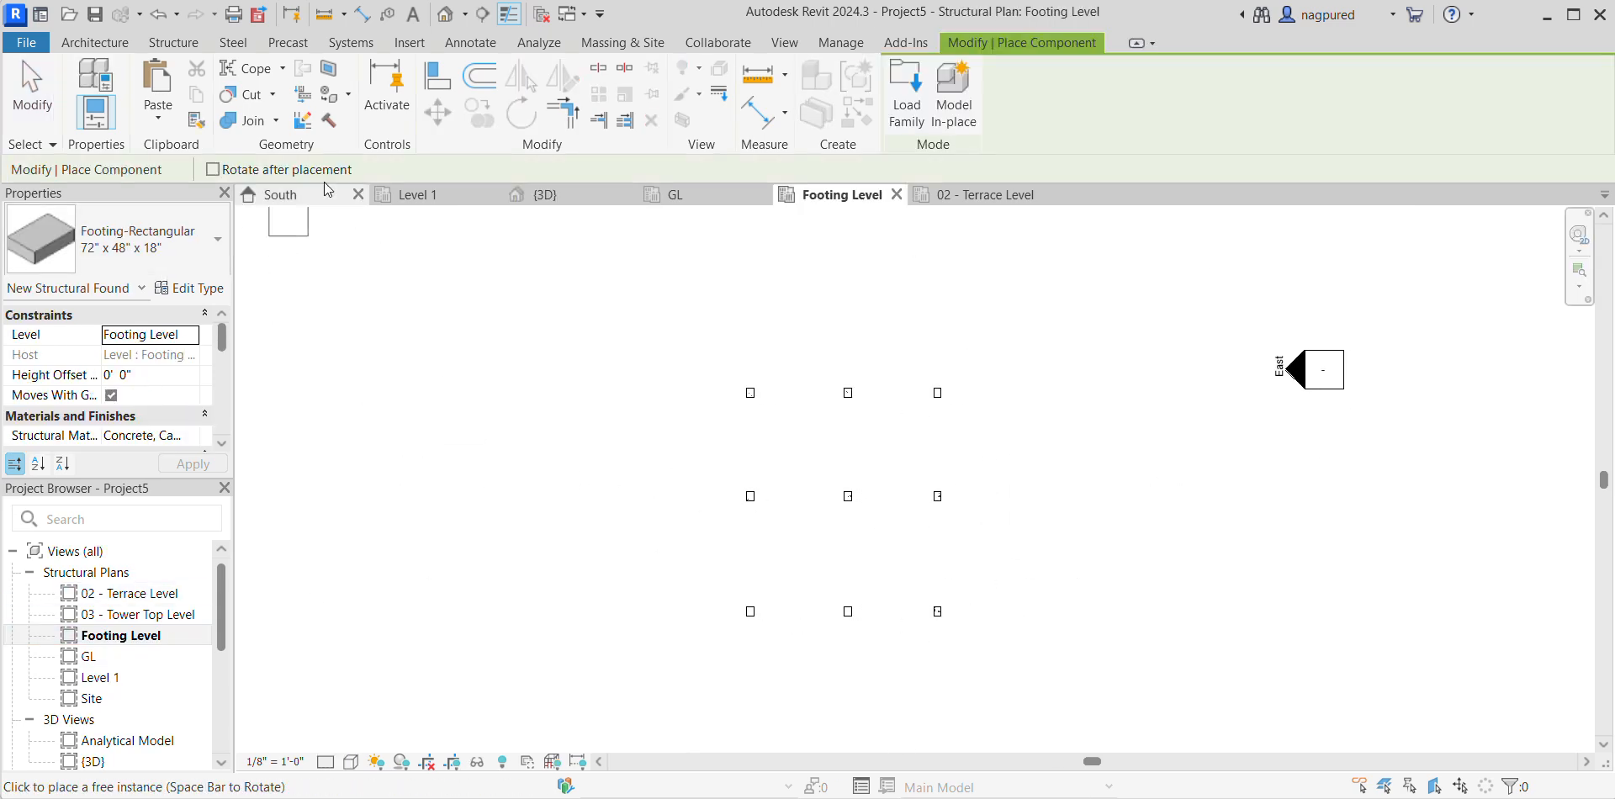
Place isolated Footing-Rectangular 72" x 48" x 18" foundations centred on the three upper-row columns, with the long side running vertically in plan.
{"action": "left_click", "coordinate": [173, 43]}
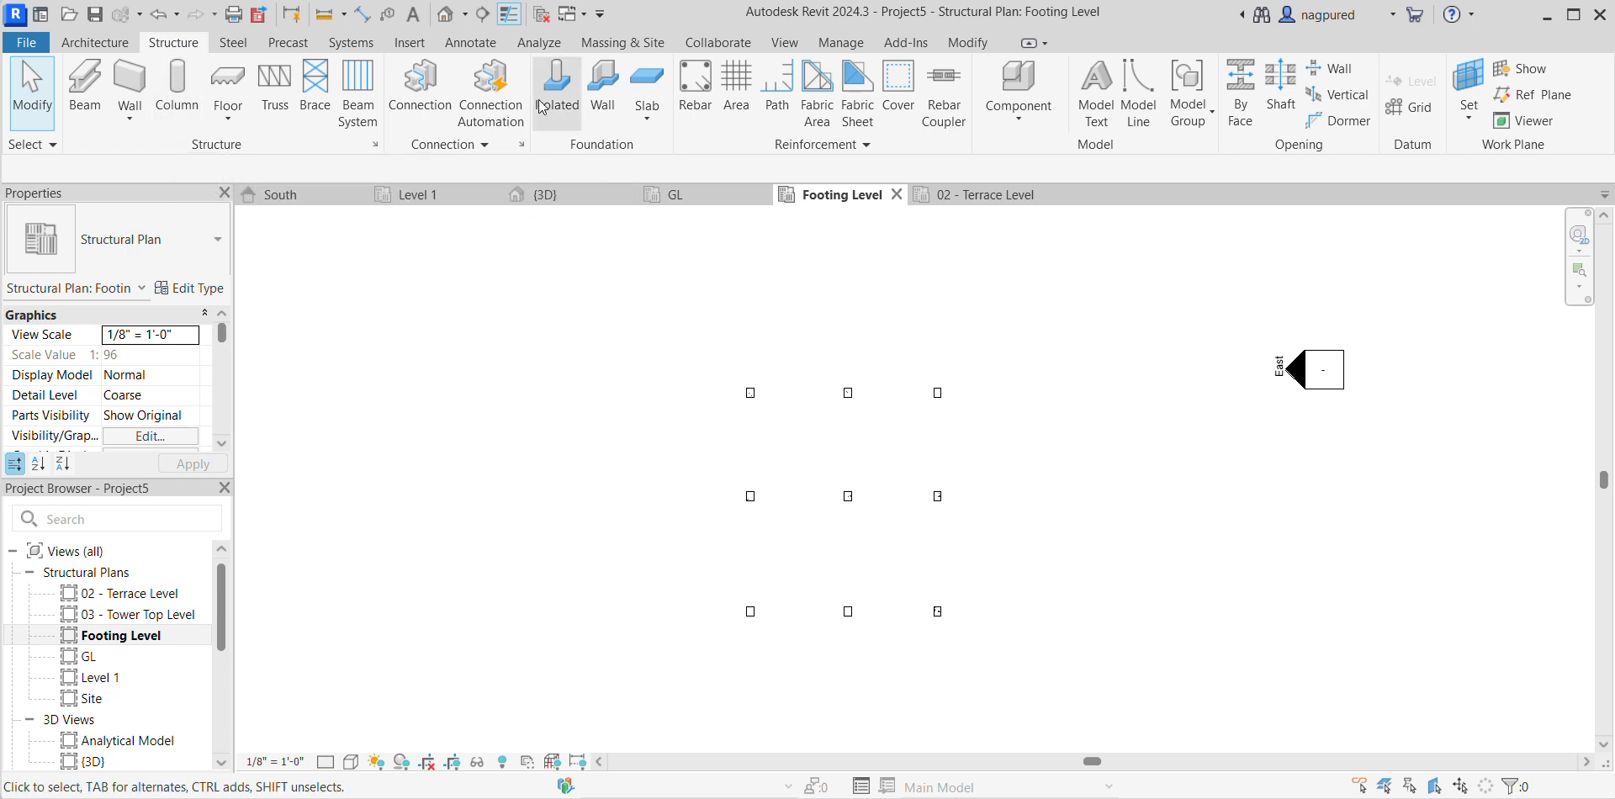
{"action": "left_click", "coordinate": [586, 95]}
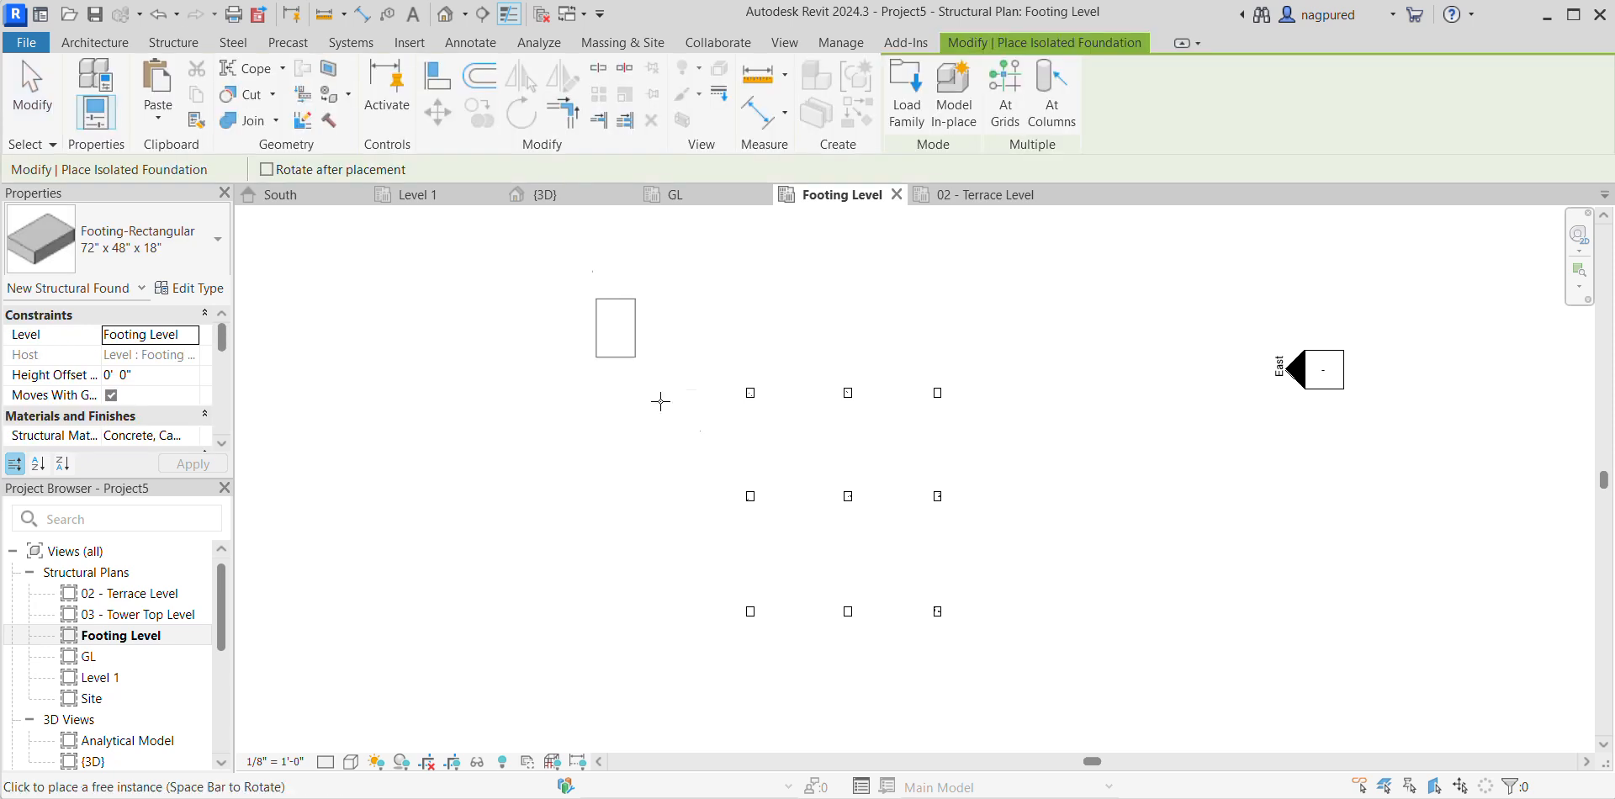
{"action": "scroll", "coordinate": [747, 408], "scroll_direction": "up", "scroll_amount": 2}
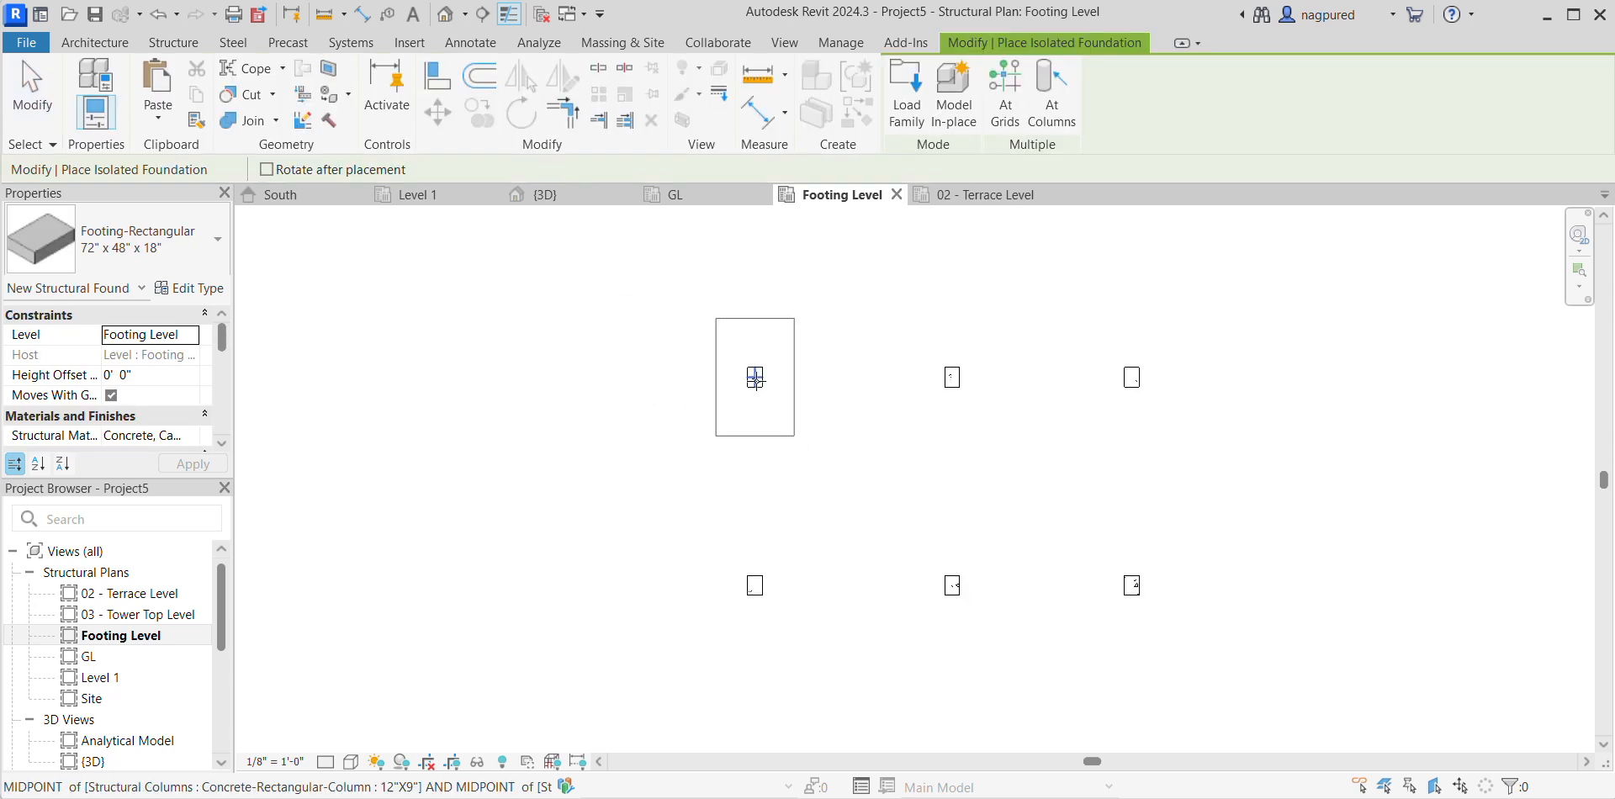
{"action": "key", "text": "space"}
{"action": "key", "text": "space"}
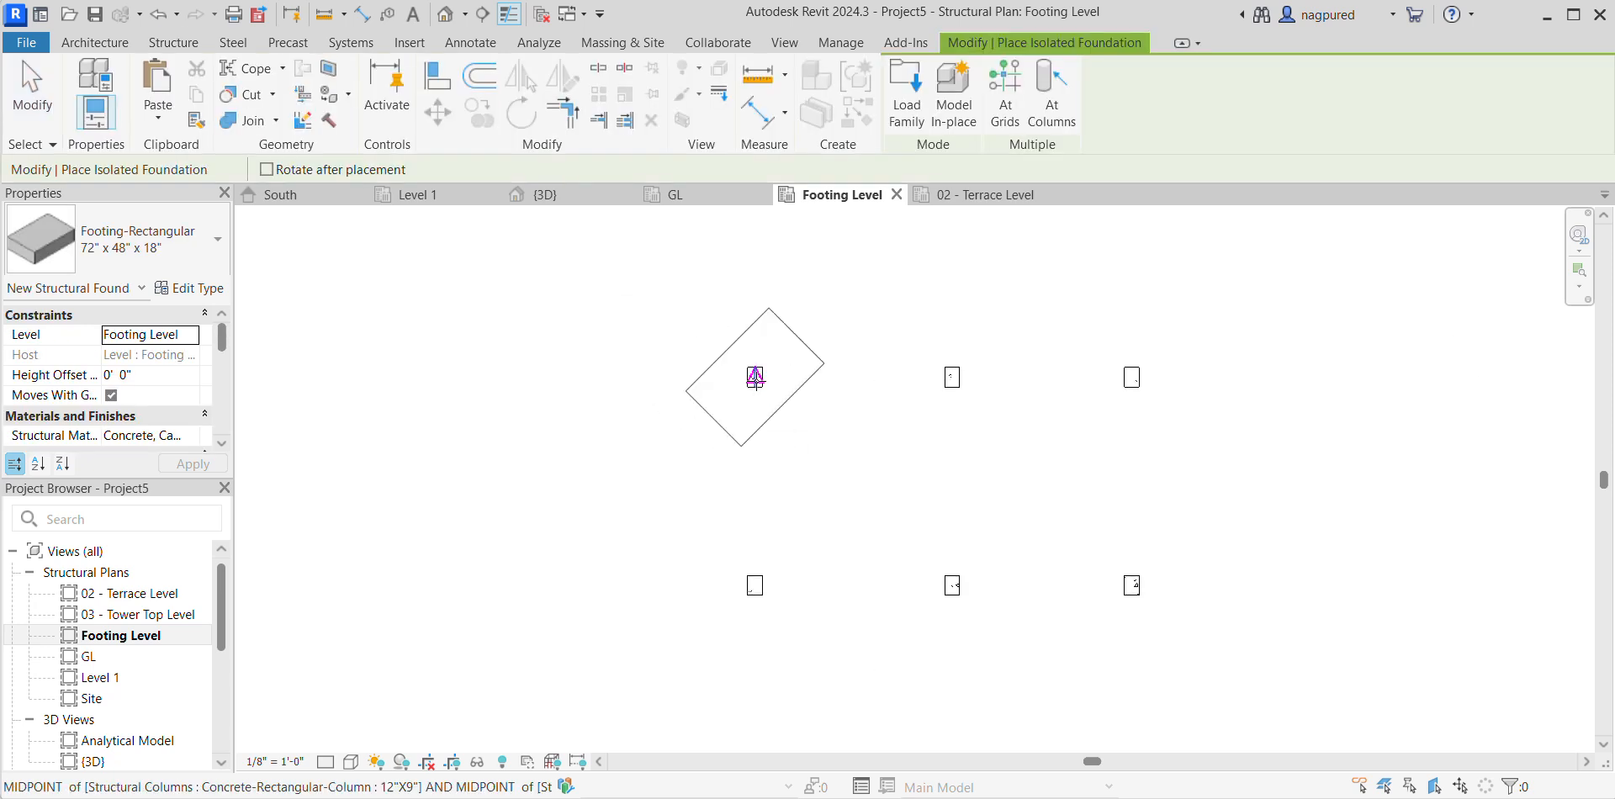
{"action": "key", "text": "space"}
{"action": "key", "text": "space"}
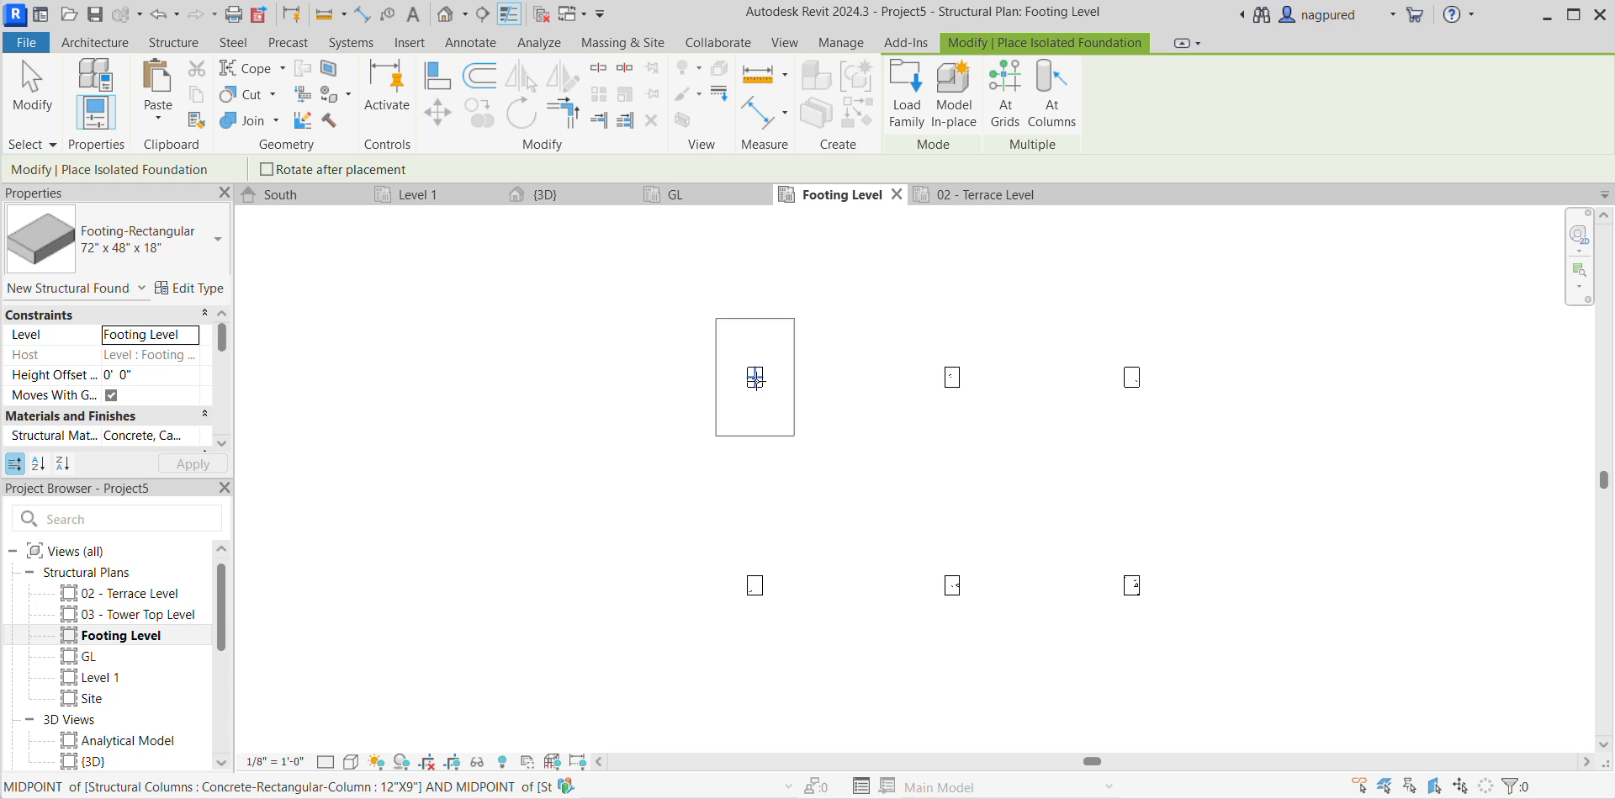
{"action": "left_click", "coordinate": [756, 378]}
{"action": "left_click", "coordinate": [952, 377]}
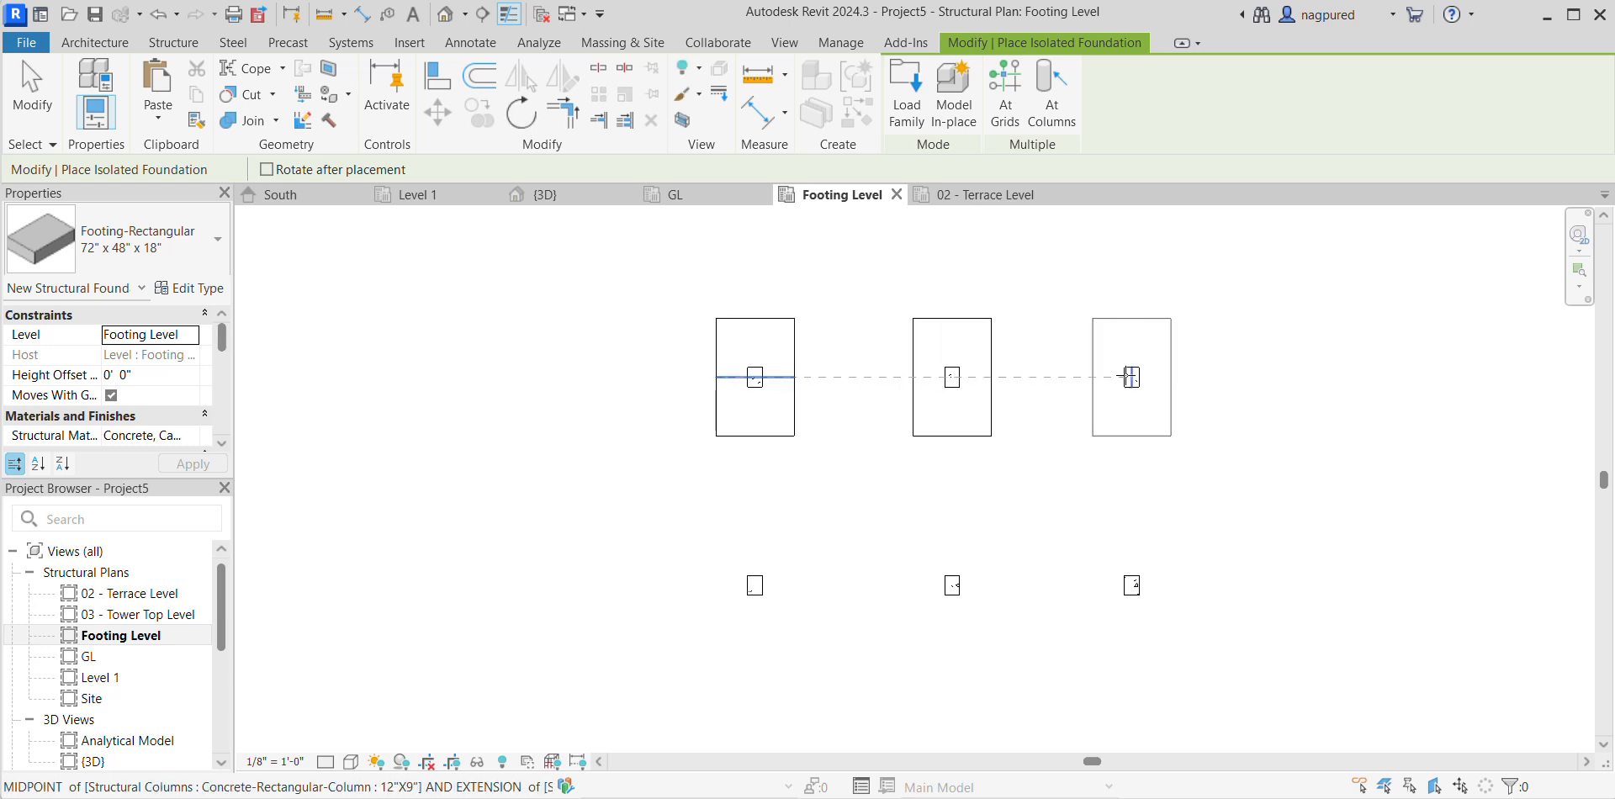
{"action": "left_click", "coordinate": [1133, 378]}
Place the same isolated rectangular footings on the six columns of the middle and lower rows, and end the placement.
{"action": "left_click", "coordinate": [1132, 585]}
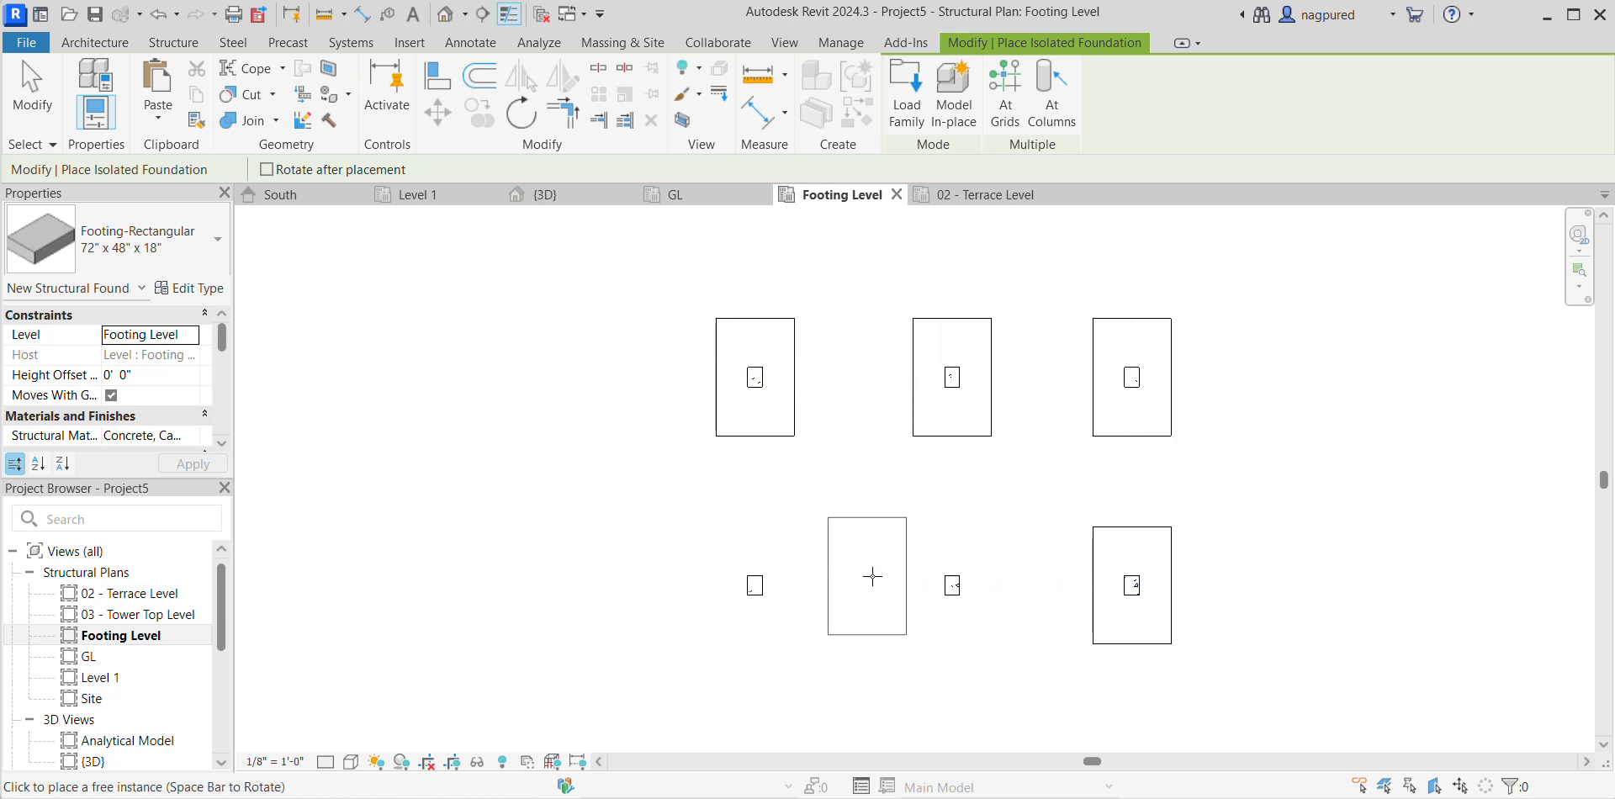
{"action": "left_click", "coordinate": [955, 586]}
{"action": "left_click", "coordinate": [755, 586]}
{"action": "middle_click_drag", "start_coordinate": [793, 658], "coordinate": [762, 318]}
{"action": "left_click", "coordinate": [723, 479]}
{"action": "left_click", "coordinate": [921, 481]}
{"action": "left_click", "coordinate": [1099, 477]}
{"action": "key", "text": "Escape"}
{"action": "key", "text": "Escape"}
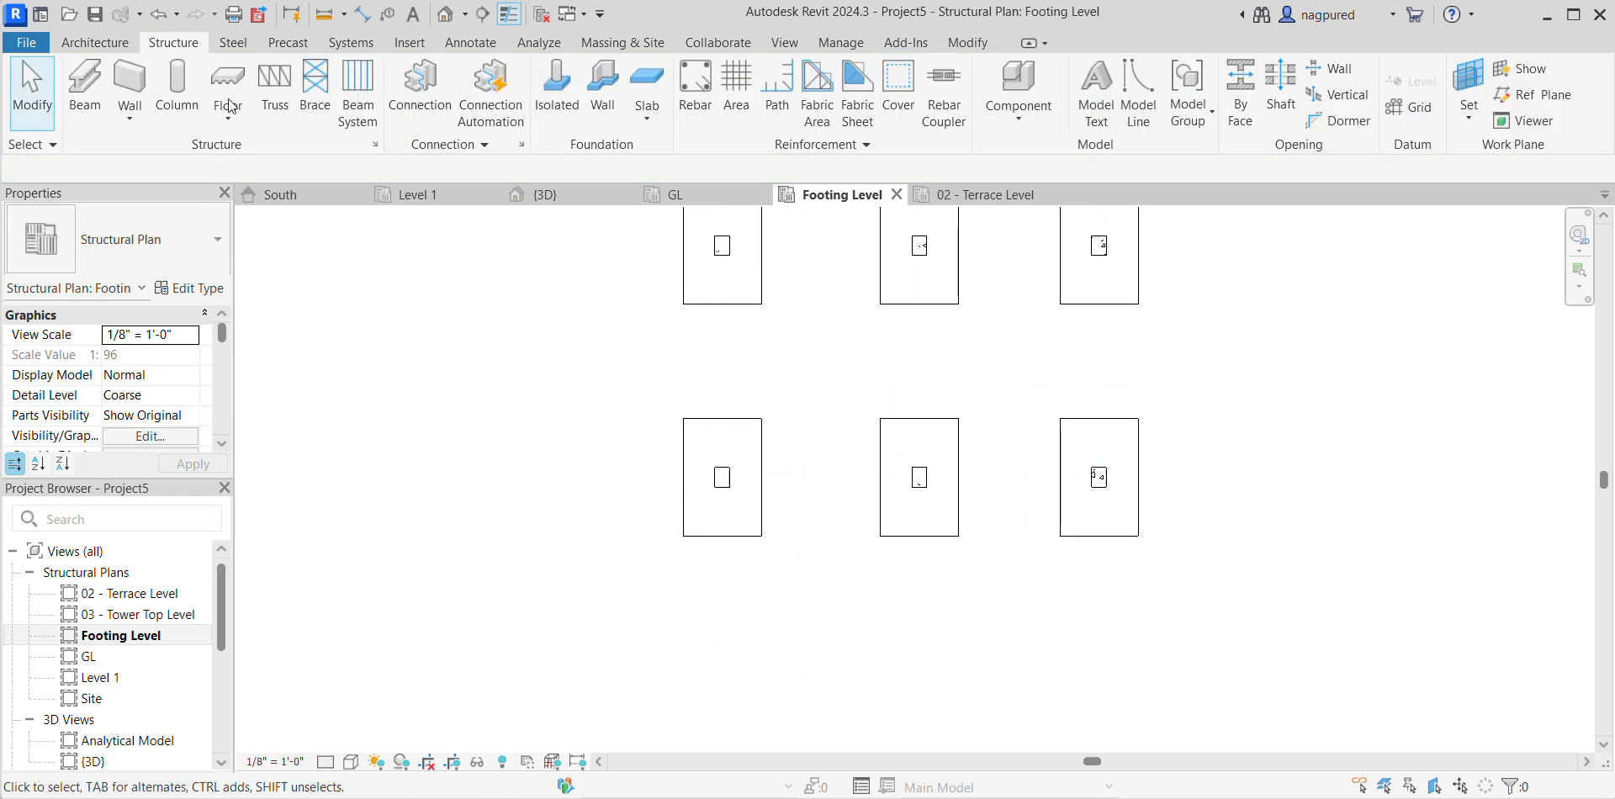
Examine the footings beneath the columns in the 3D view, and select the linked architectural model AR_Sample Project.rvt.
{"action": "left_click", "coordinate": [446, 13]}
{"action": "middle_click_drag", "start_coordinate": [1218, 624], "coordinate": [1078, 491], "text": "shift"}
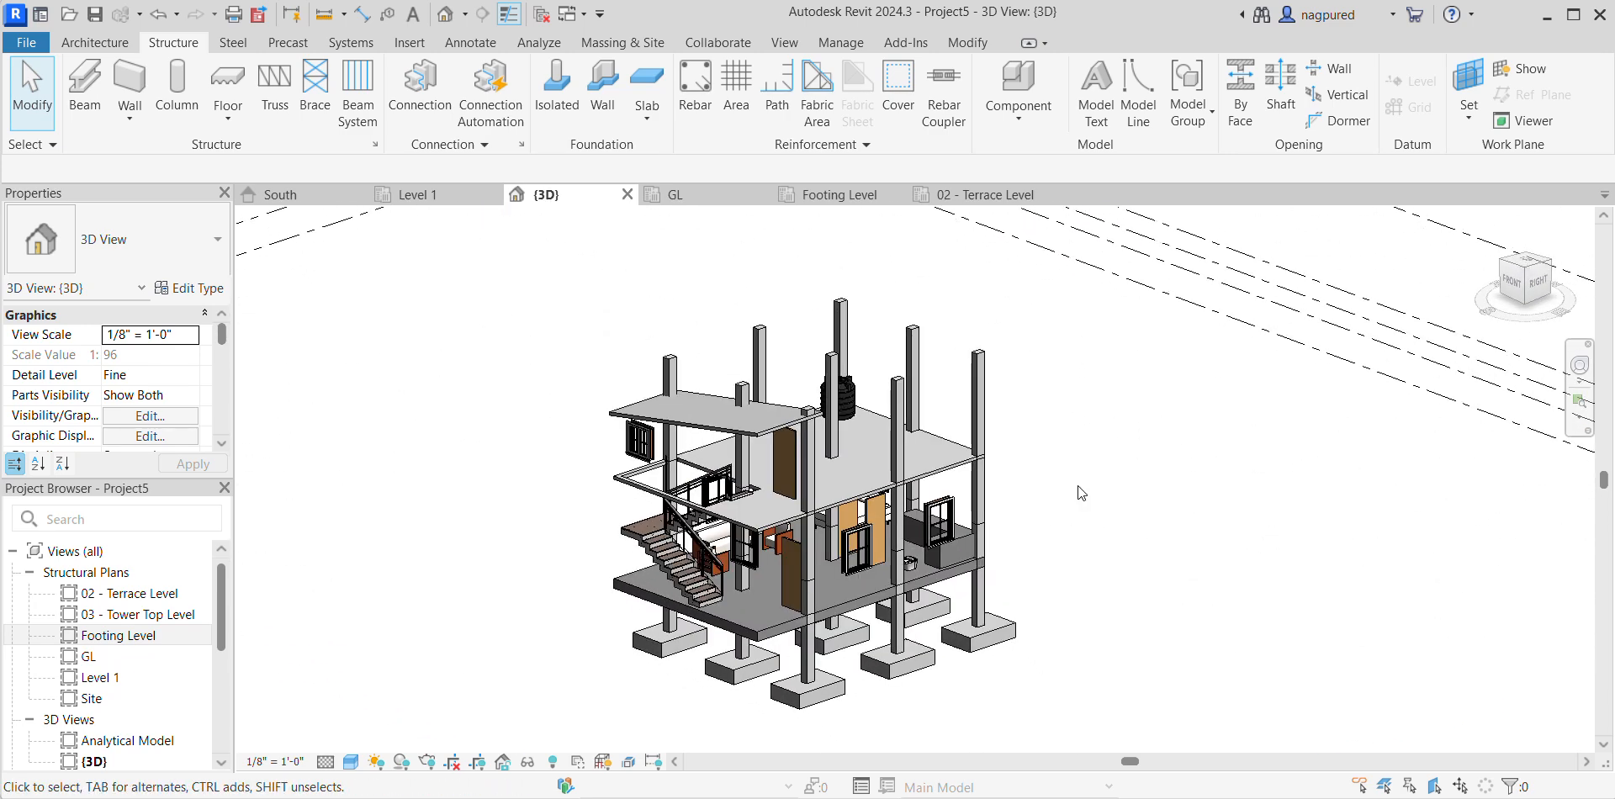
{"action": "left_click", "coordinate": [943, 471]}
{"action": "middle_click_drag", "start_coordinate": [943, 465], "coordinate": [965, 508], "text": "shift"}
{"action": "scroll", "coordinate": [926, 512], "scroll_direction": "up", "scroll_amount": 2}
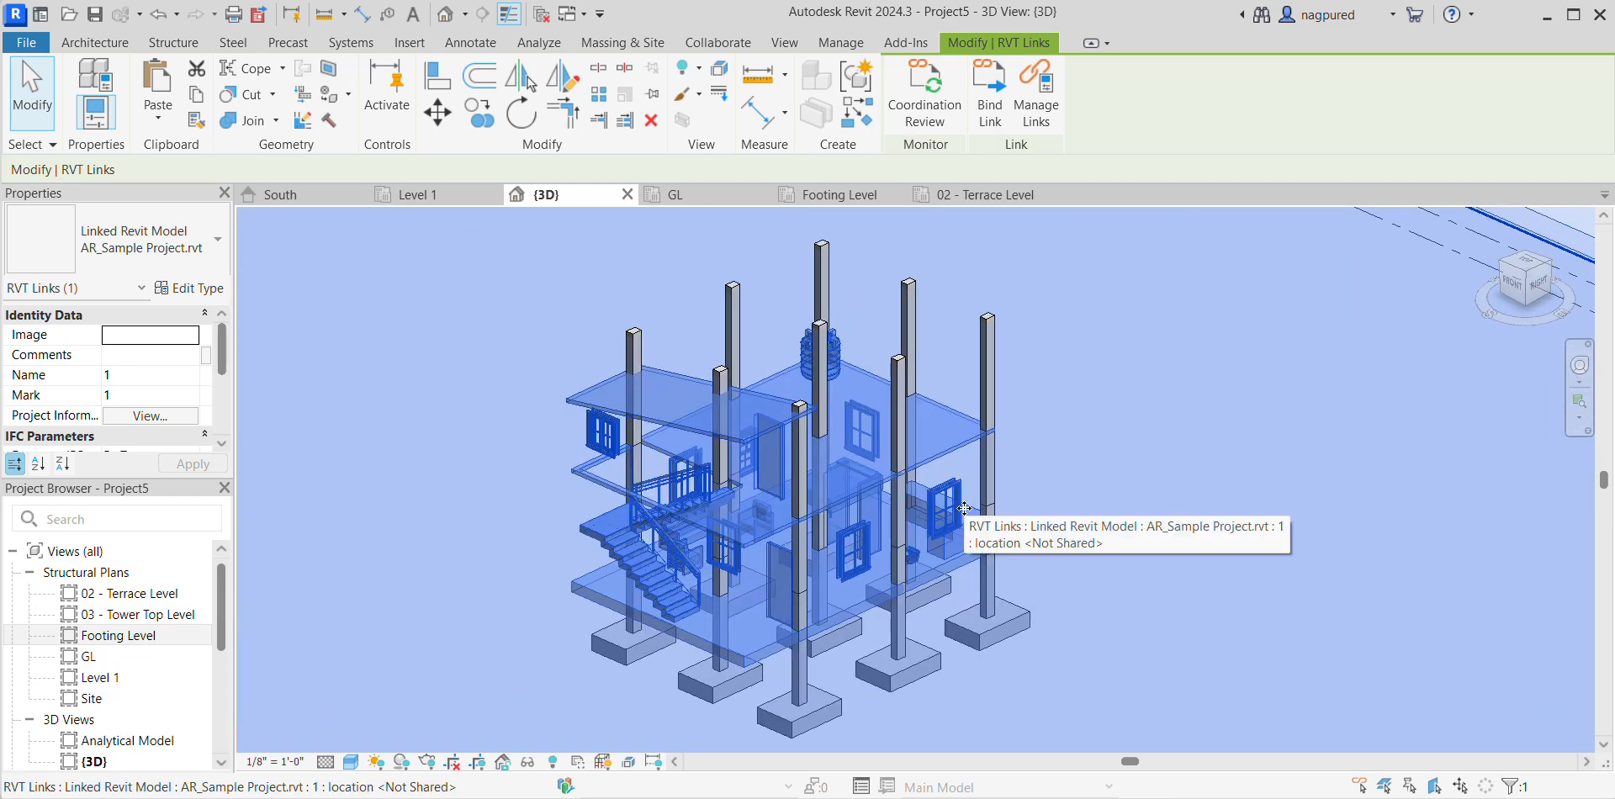